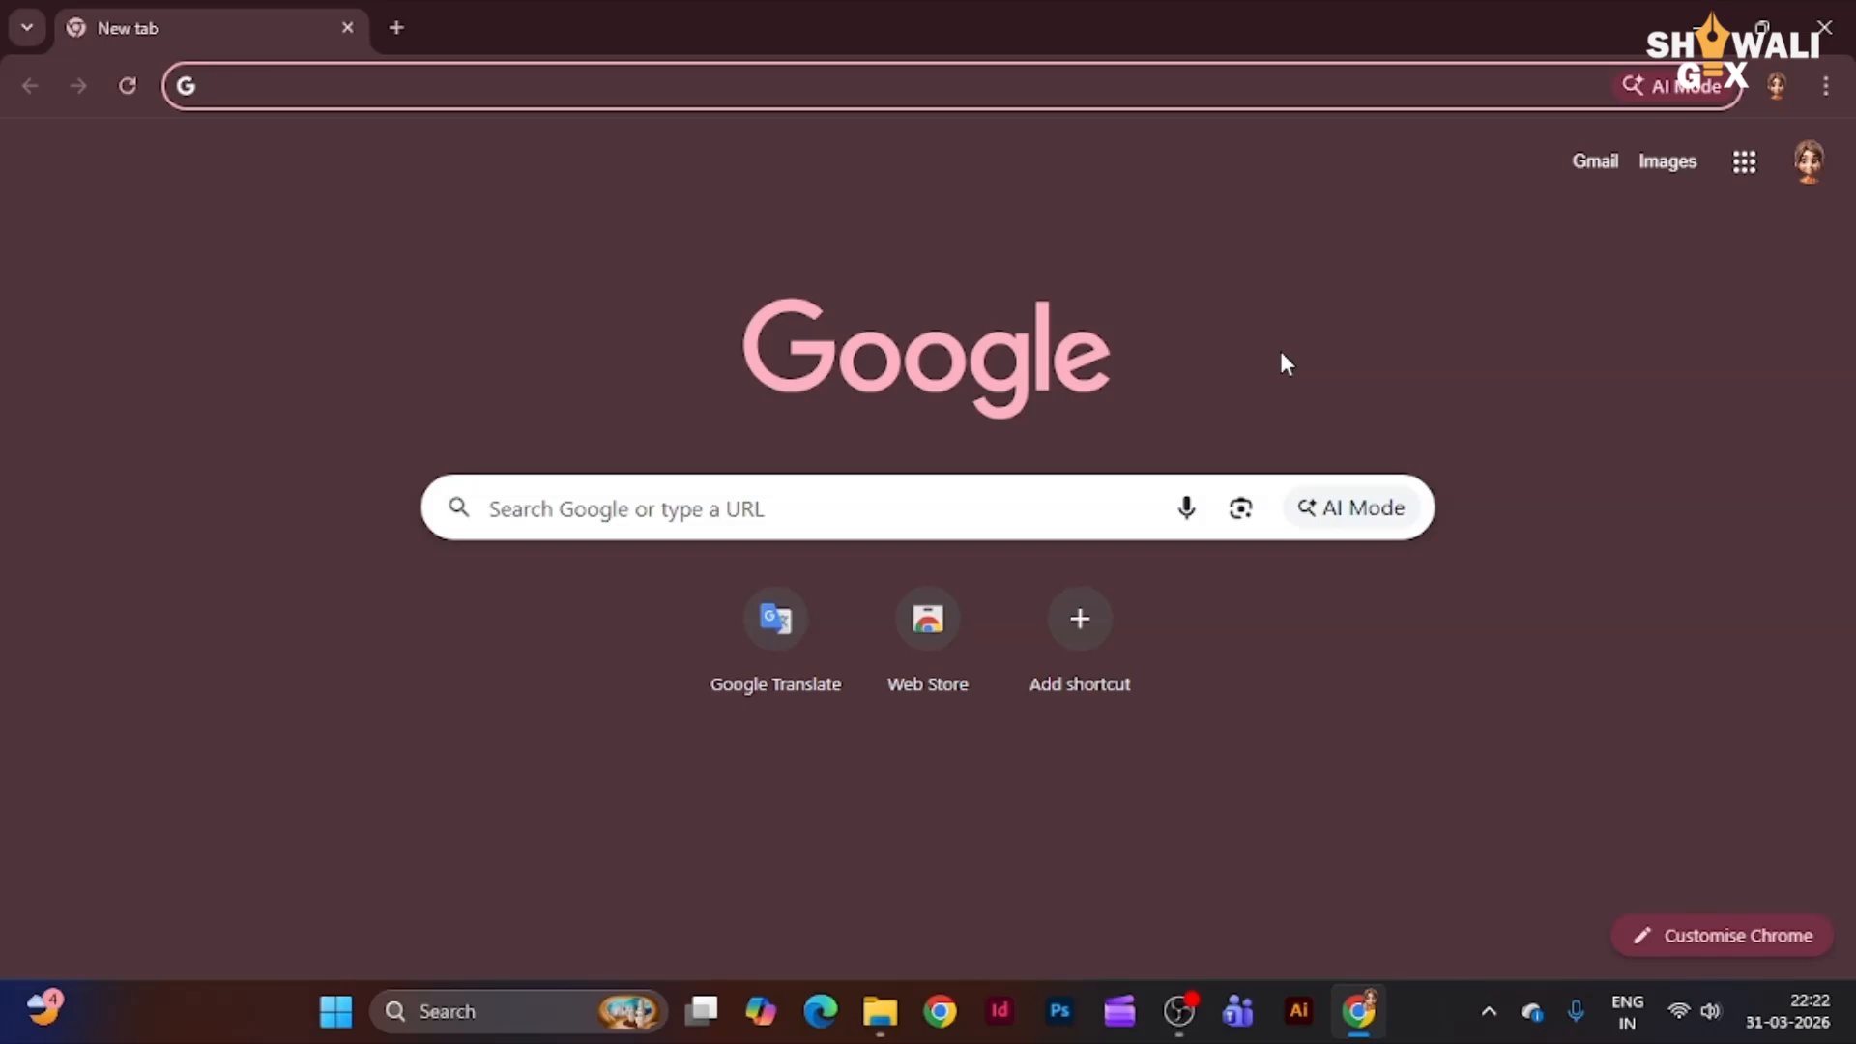
- Search Google for 'google business profile' from the Chrome address bar
left_click(666, 89)
type("google ")
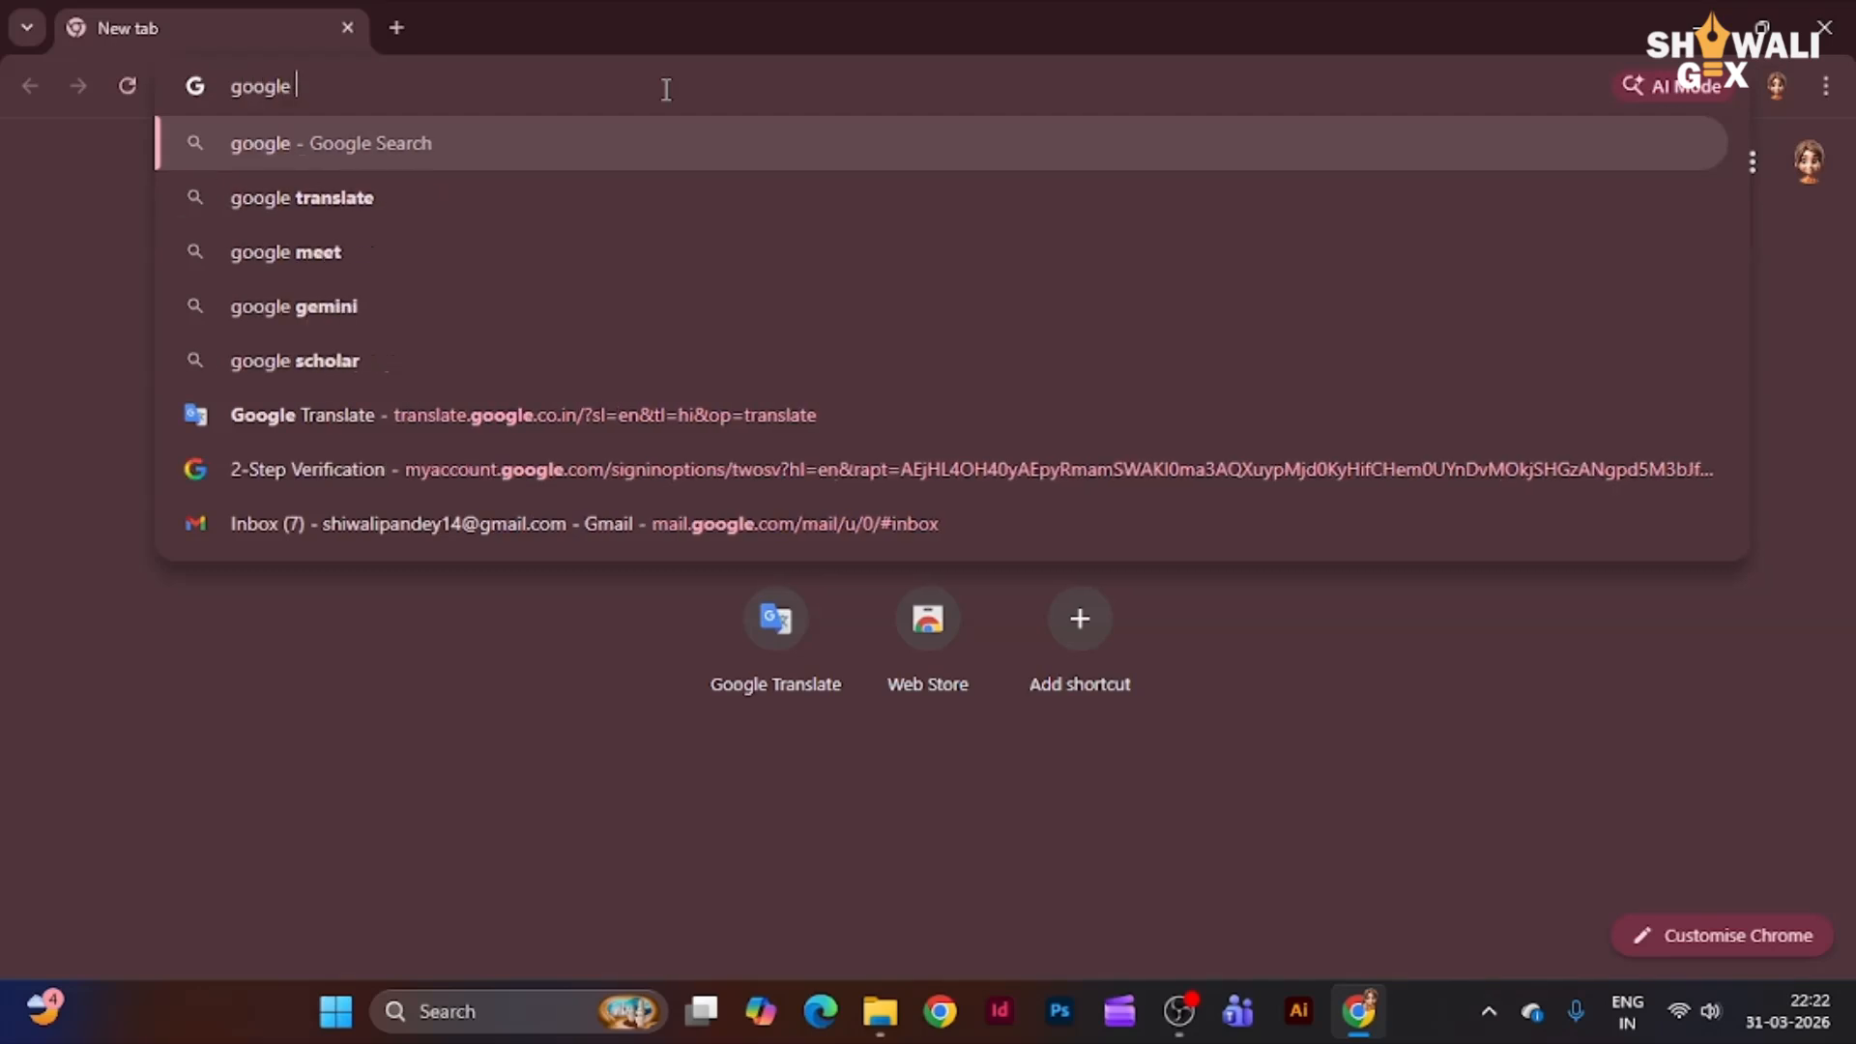
type("busin")
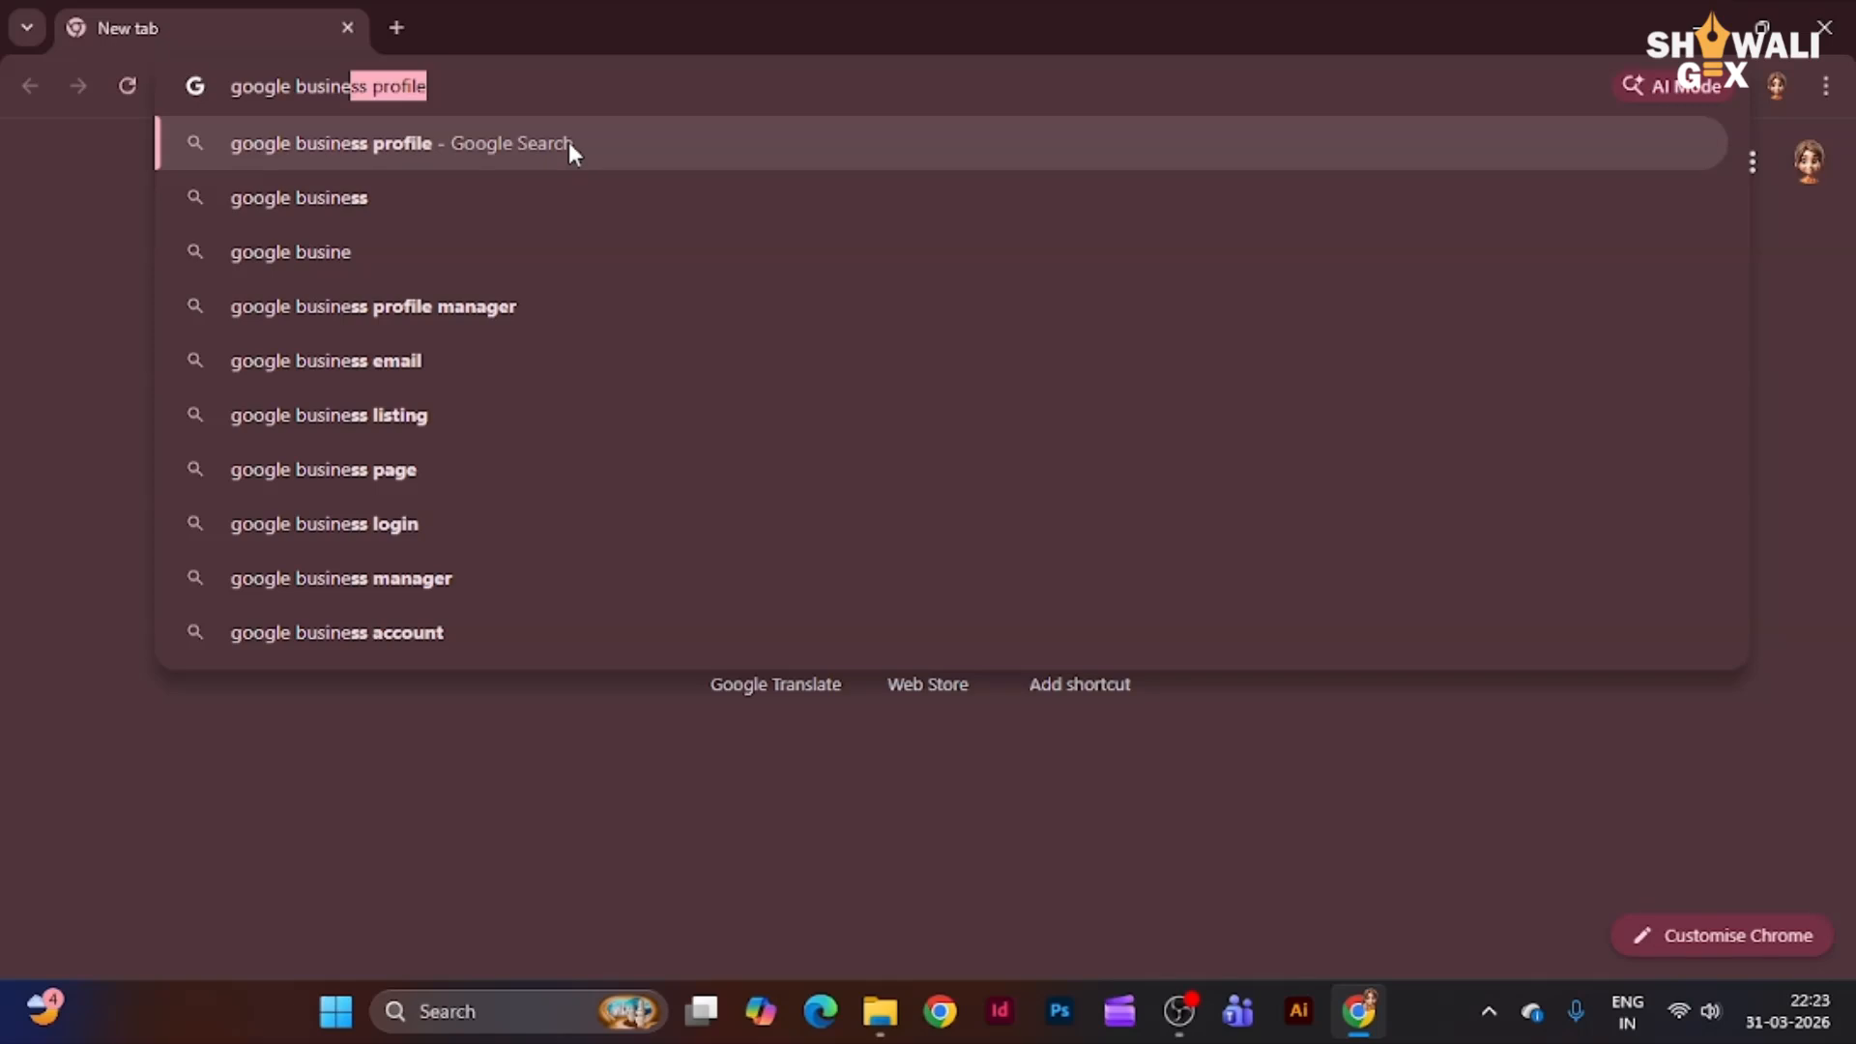
left_click(568, 142)
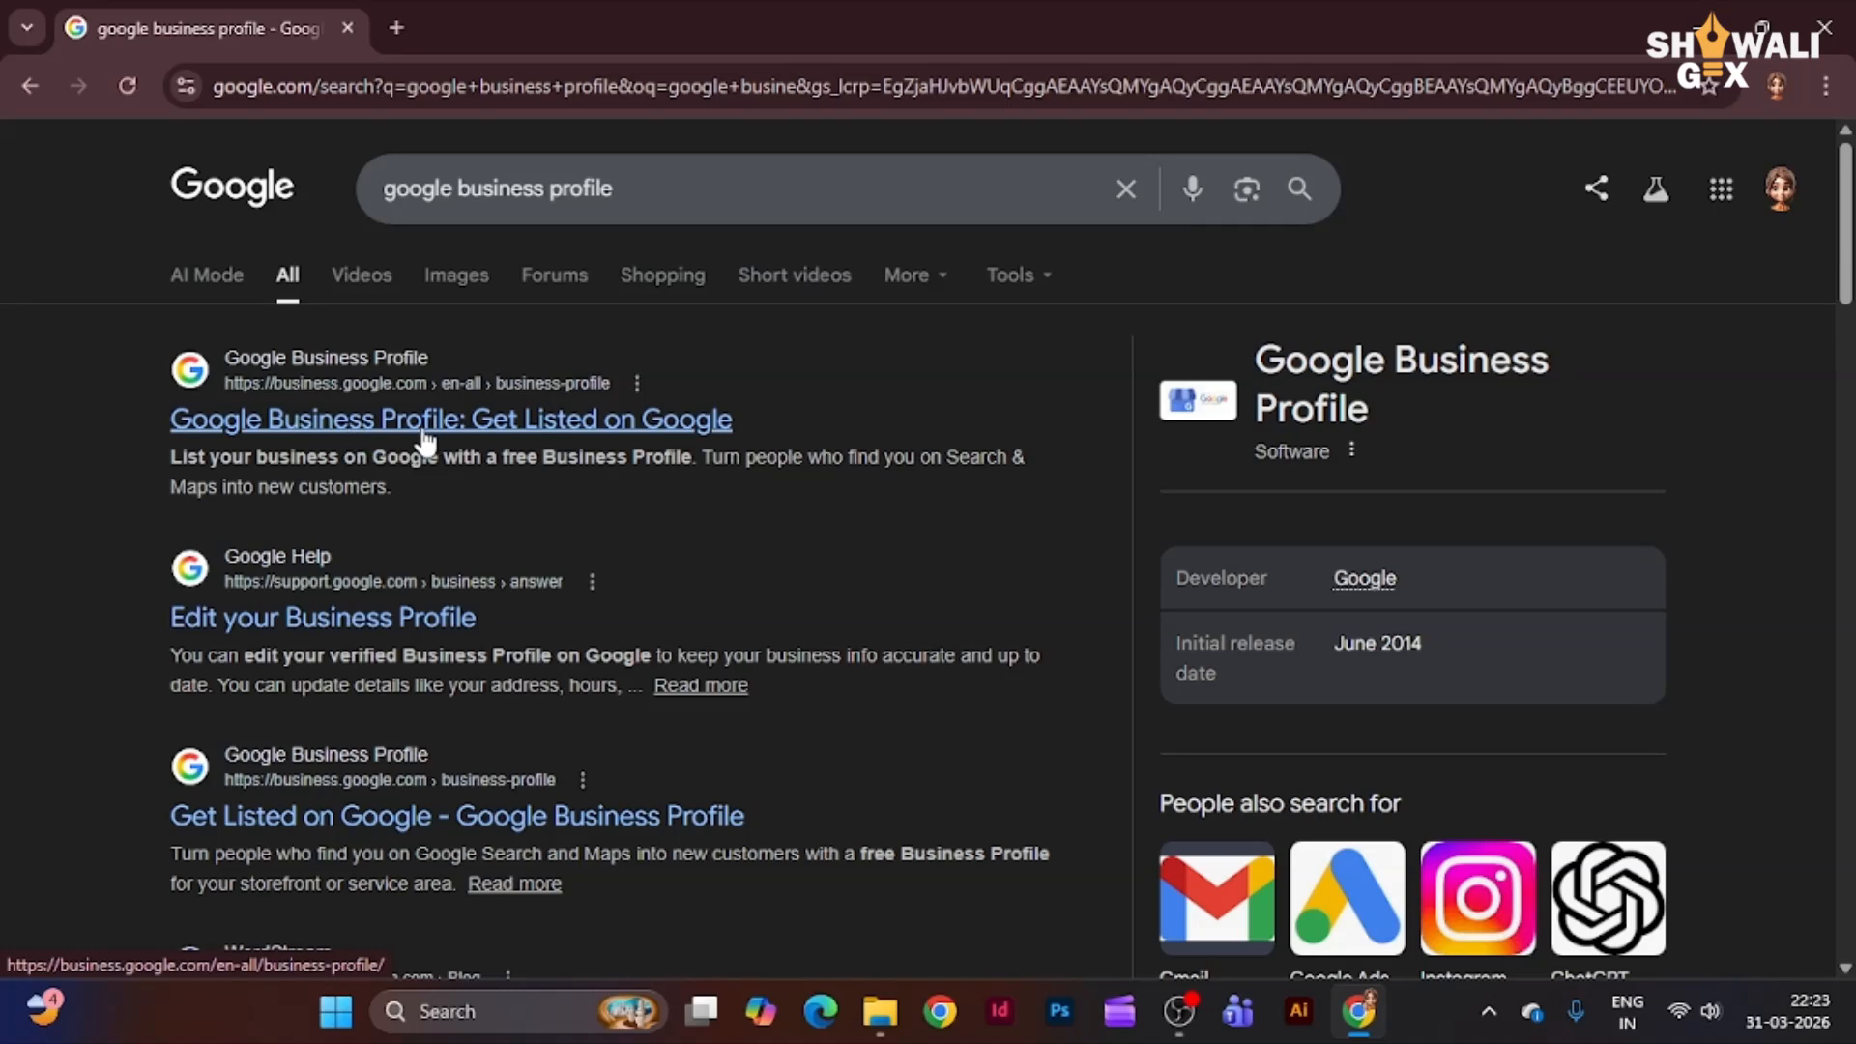
- Open the official Google Business Profile result and start a new profile with Start now
left_click(599, 425)
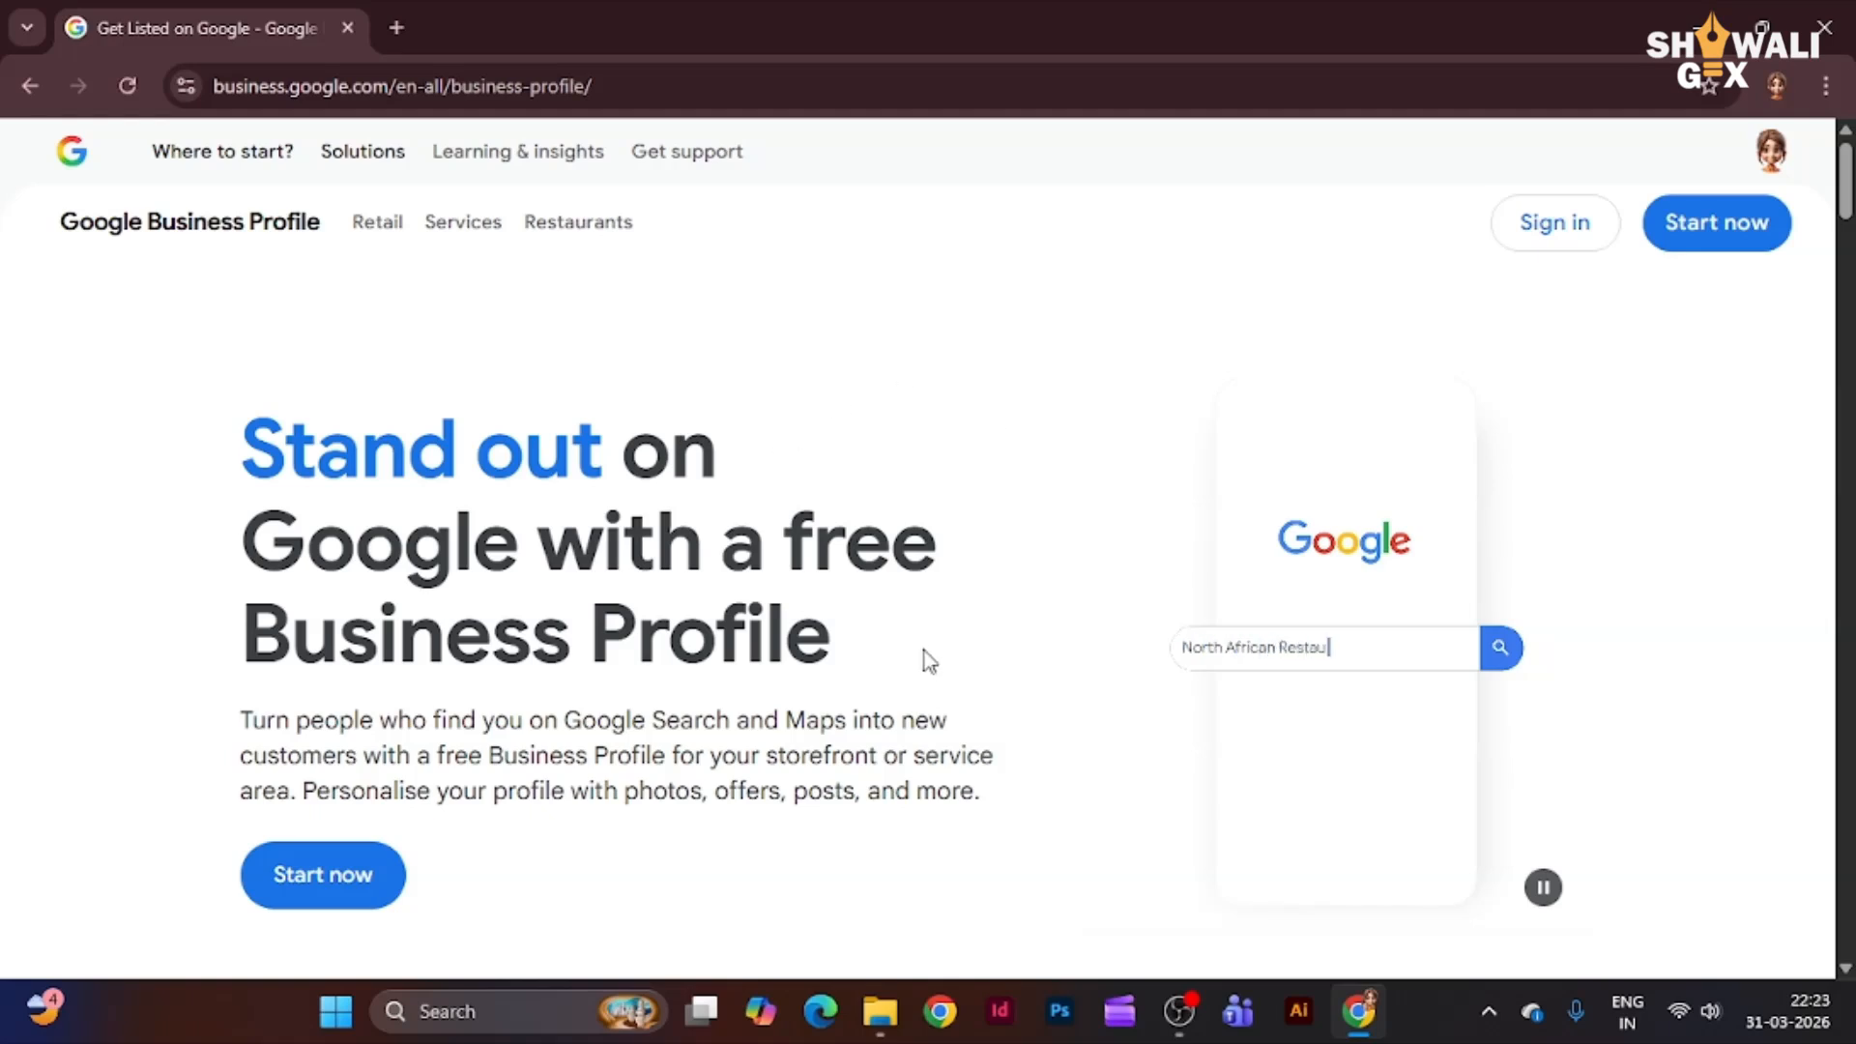
scroll(924, 649, "down", 1)
scroll(1097, 609, "up", 2)
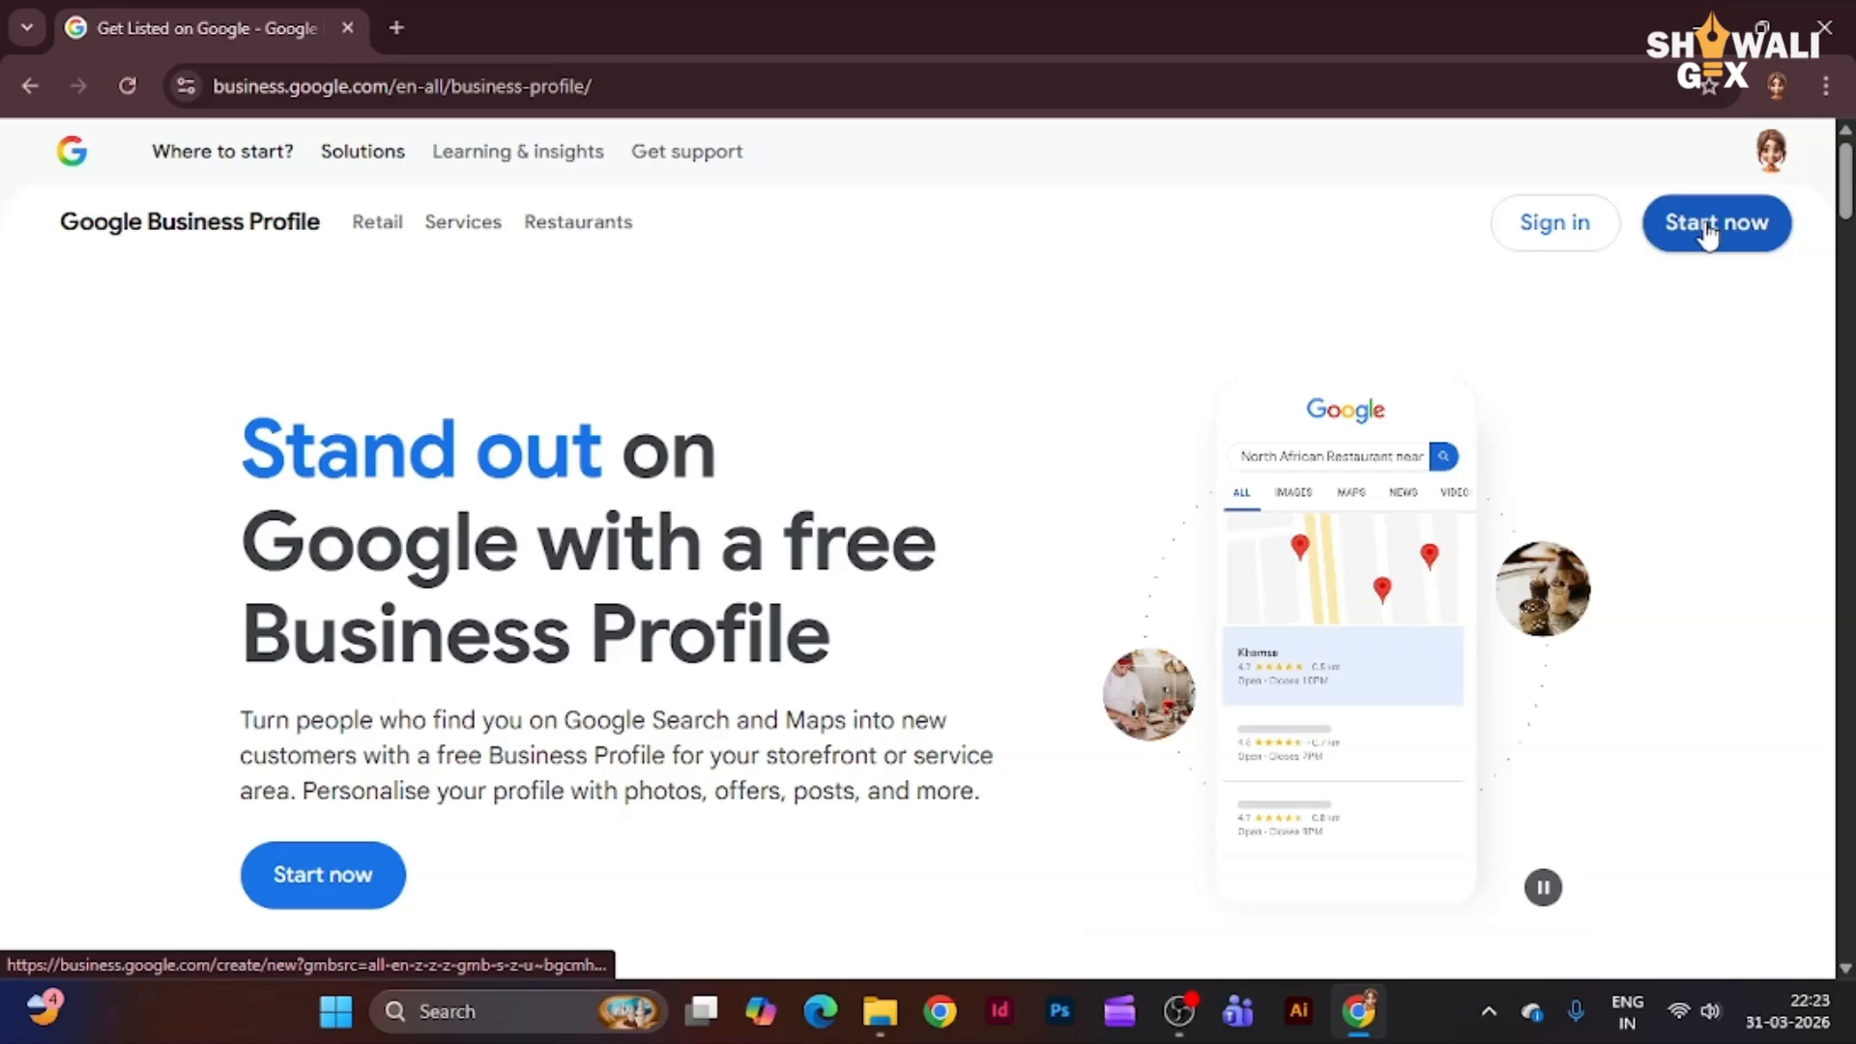
scroll(624, 712, "down", 6)
scroll(725, 691, "up", 6)
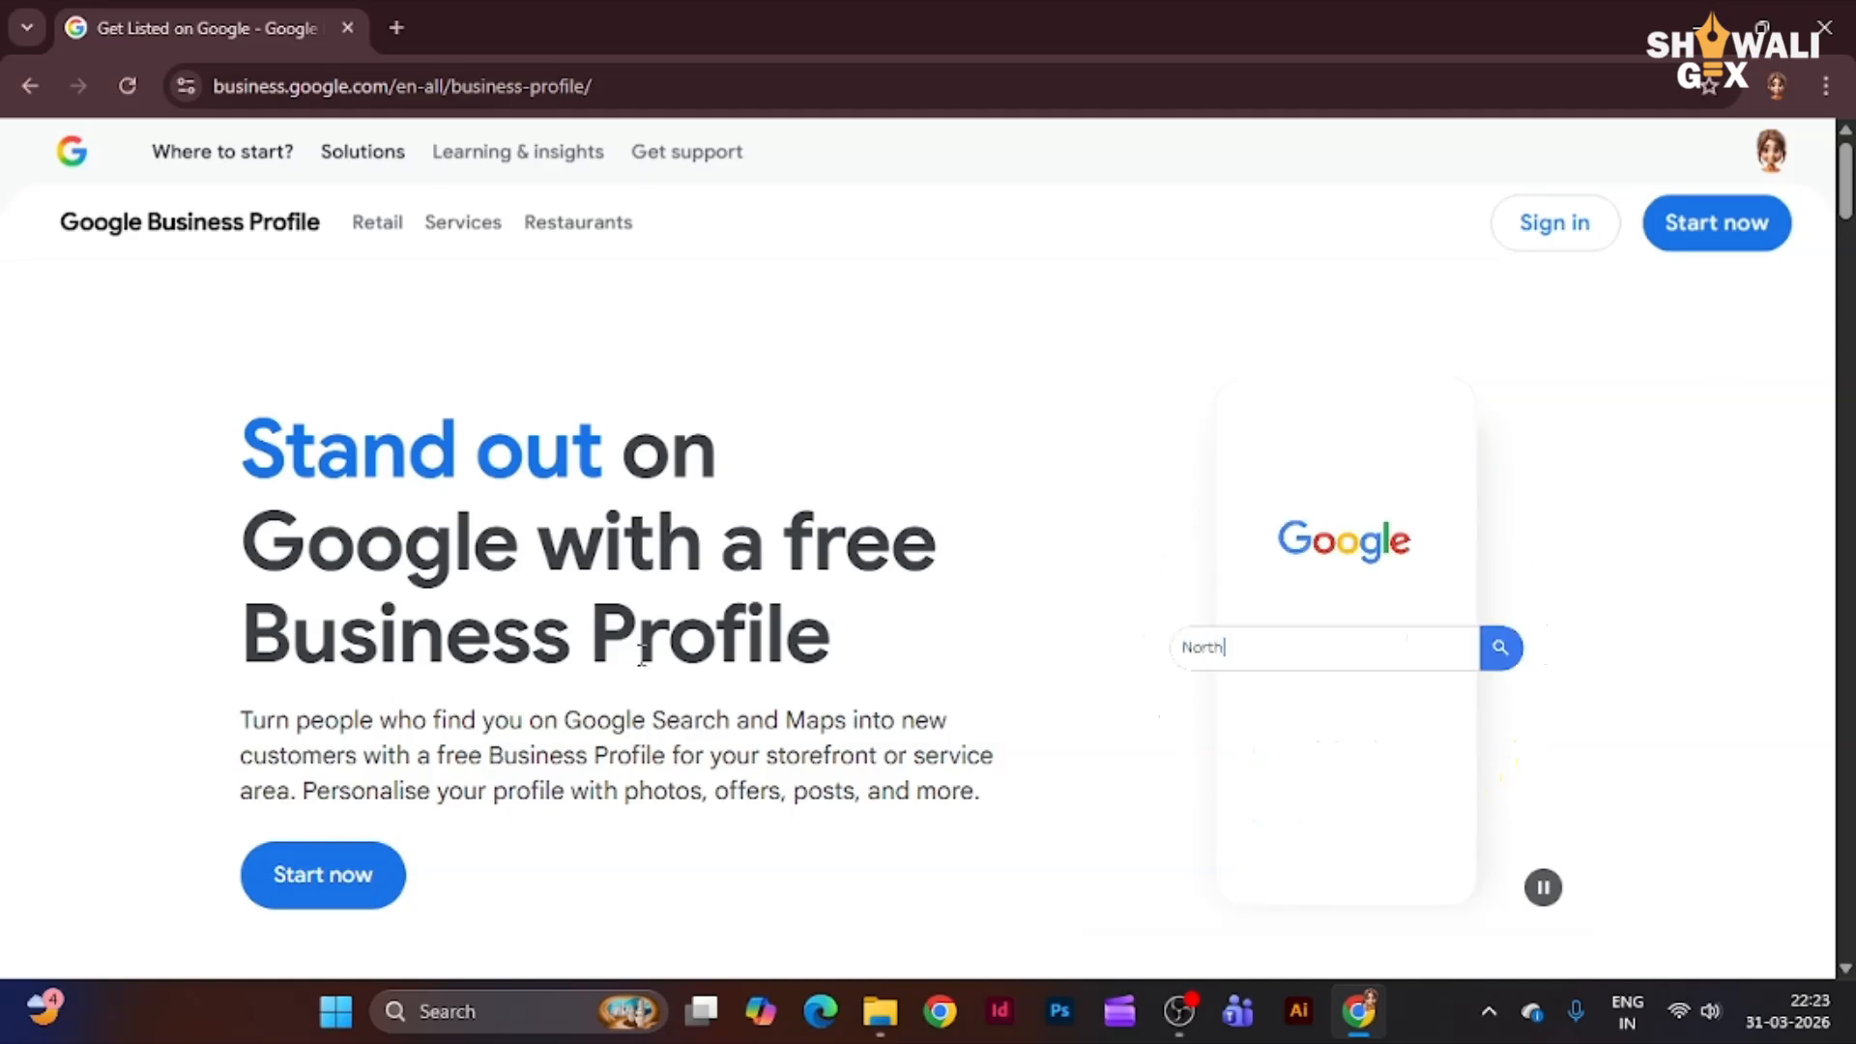
left_click(324, 879)
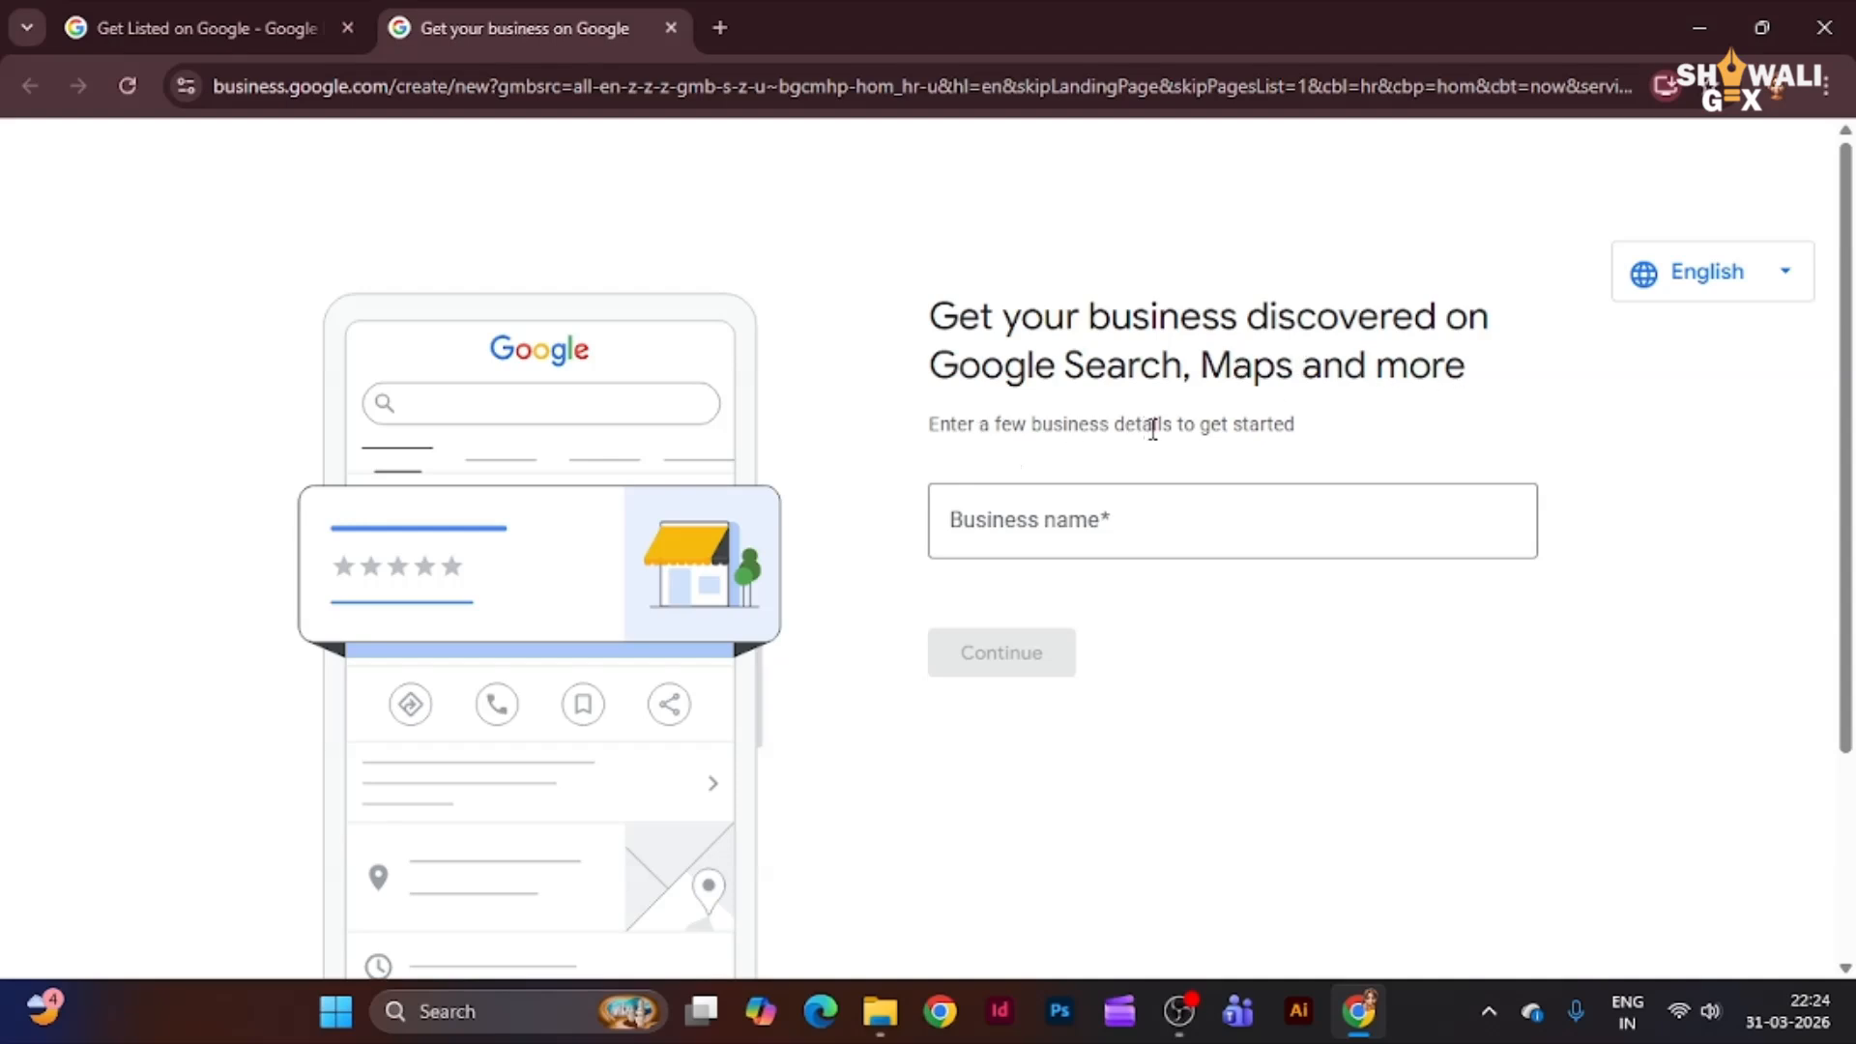
- Enter 'Shiwali GFX' as a new business name, accept the create suggestion, and continue
left_click(1117, 512)
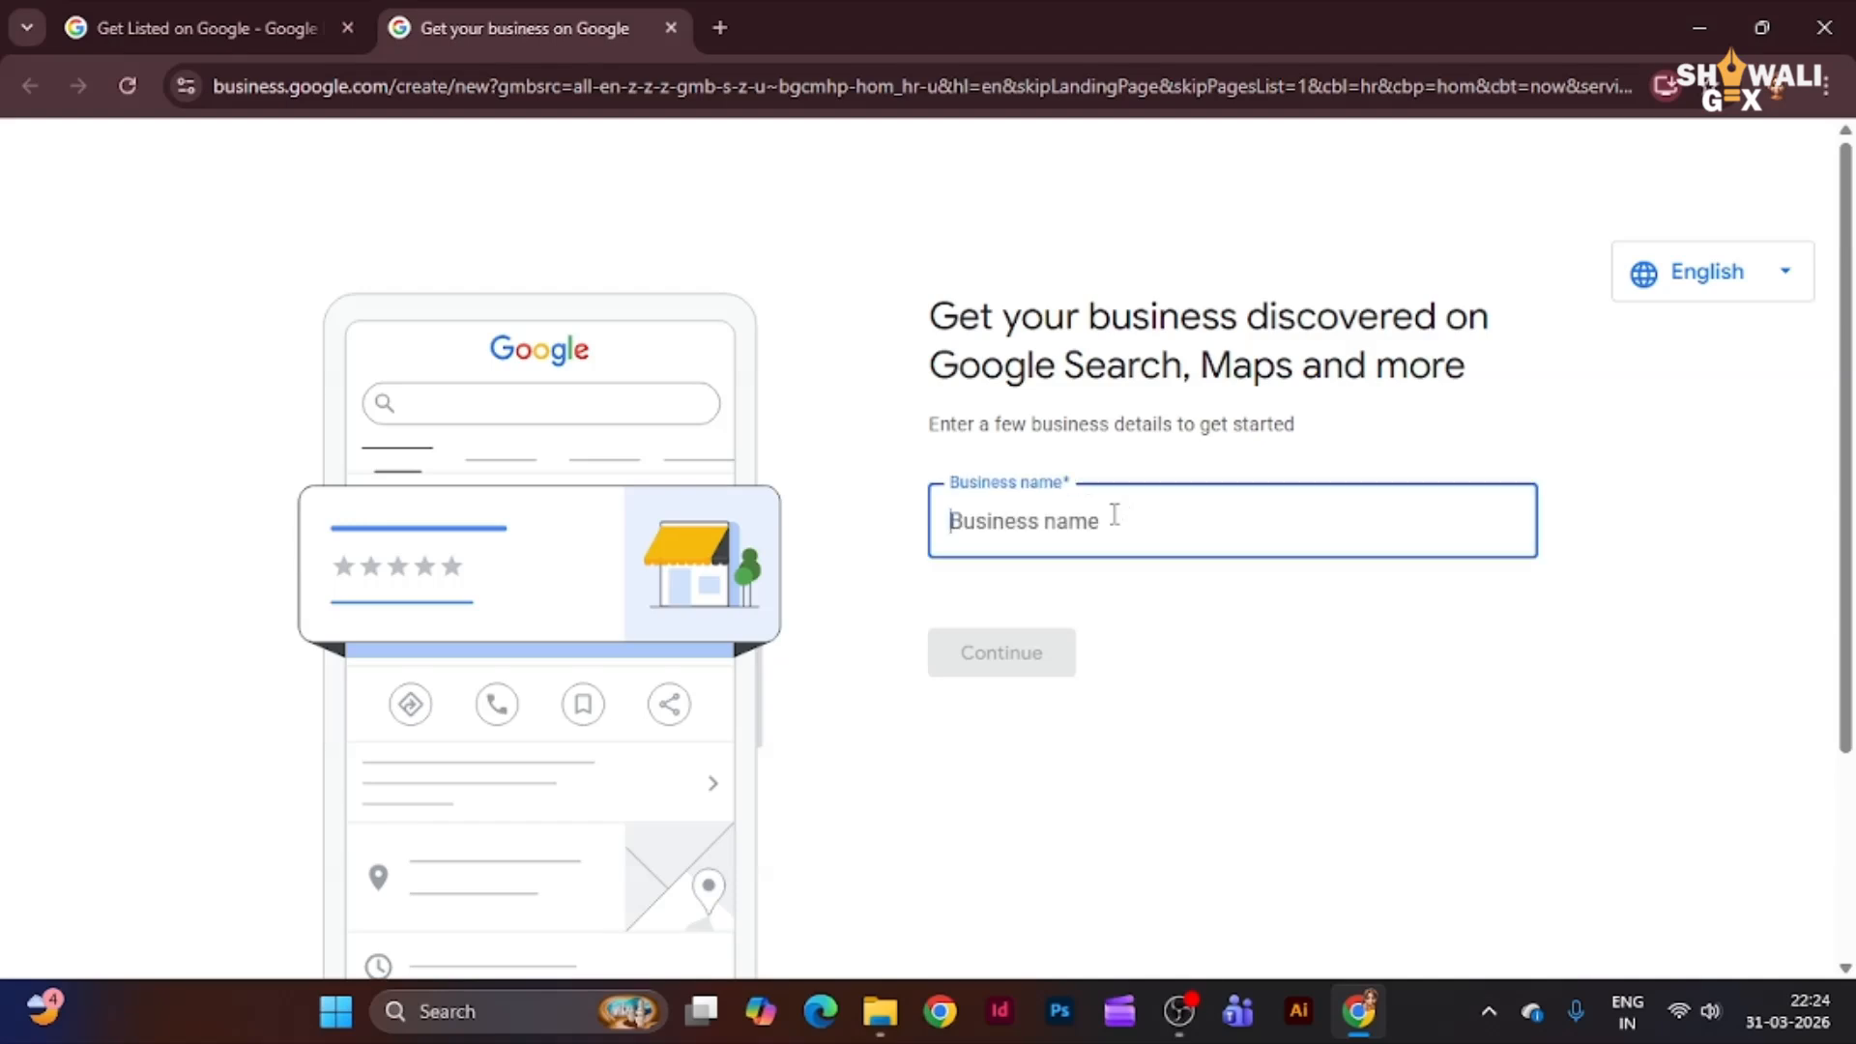
type("Shiwali")
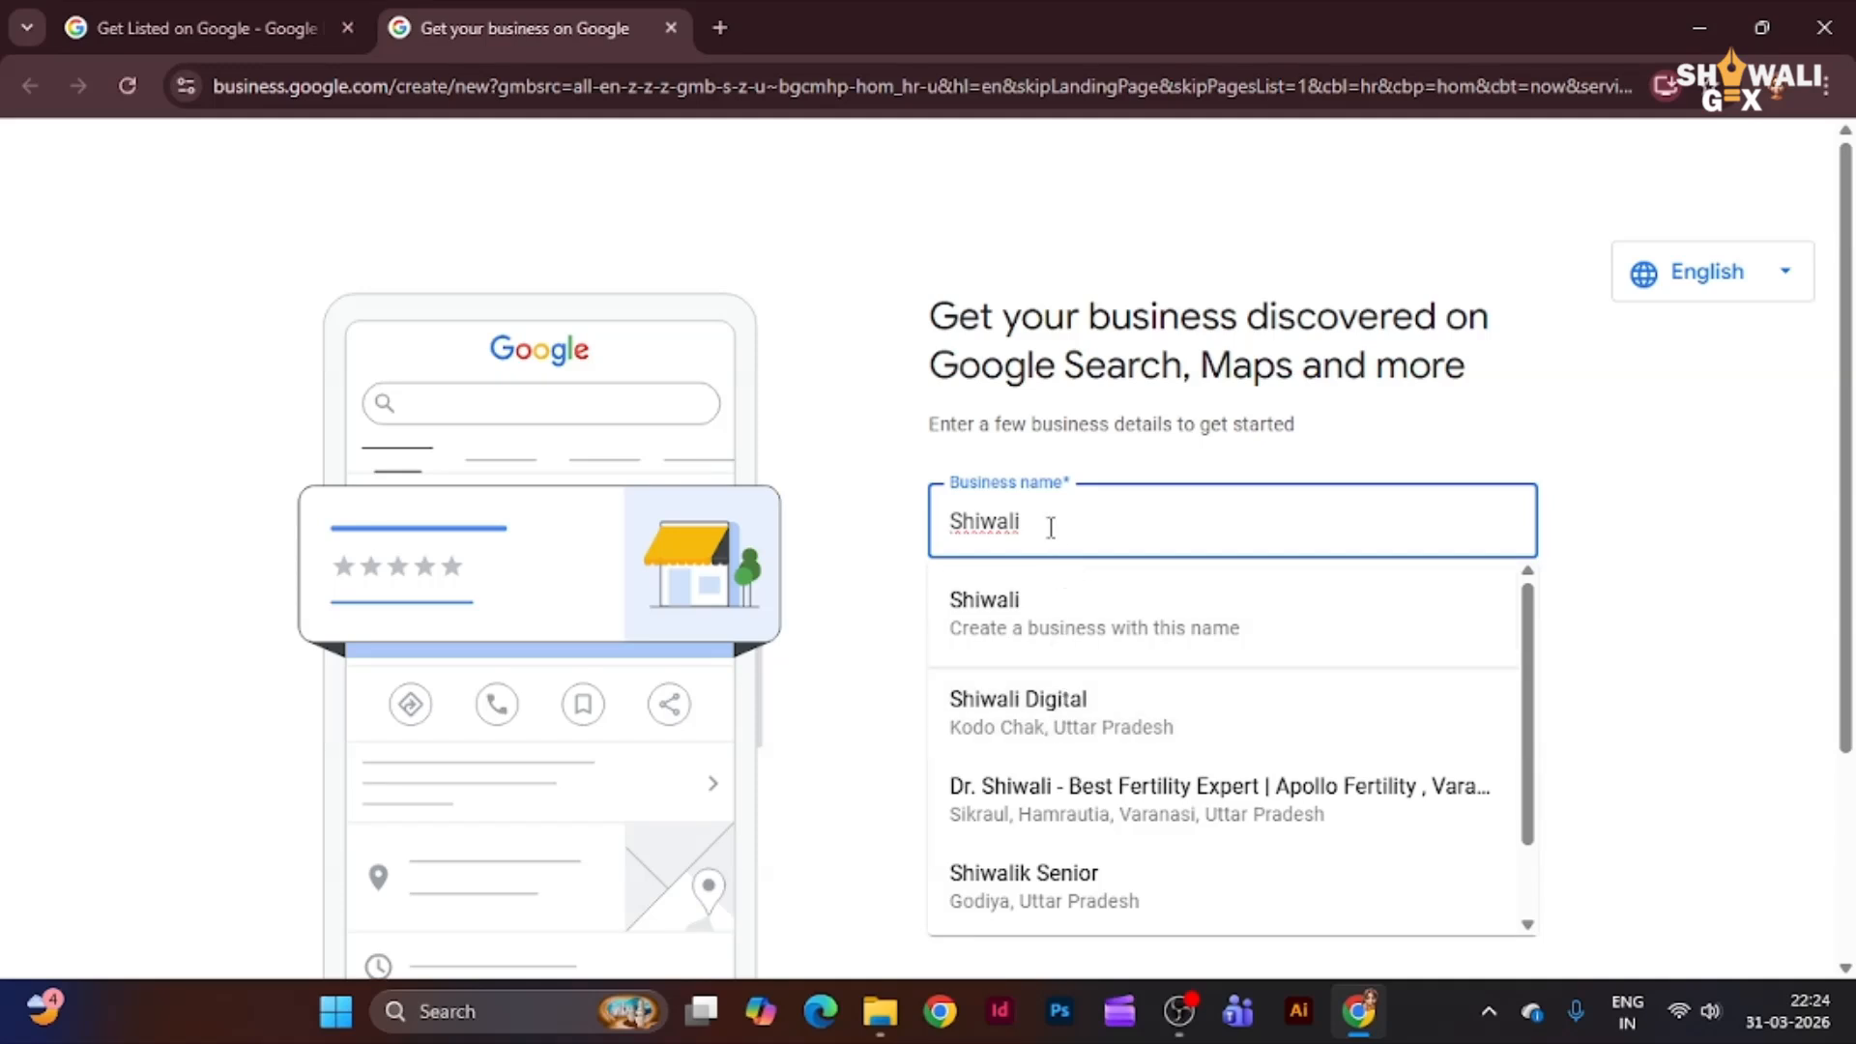
type("GFX")
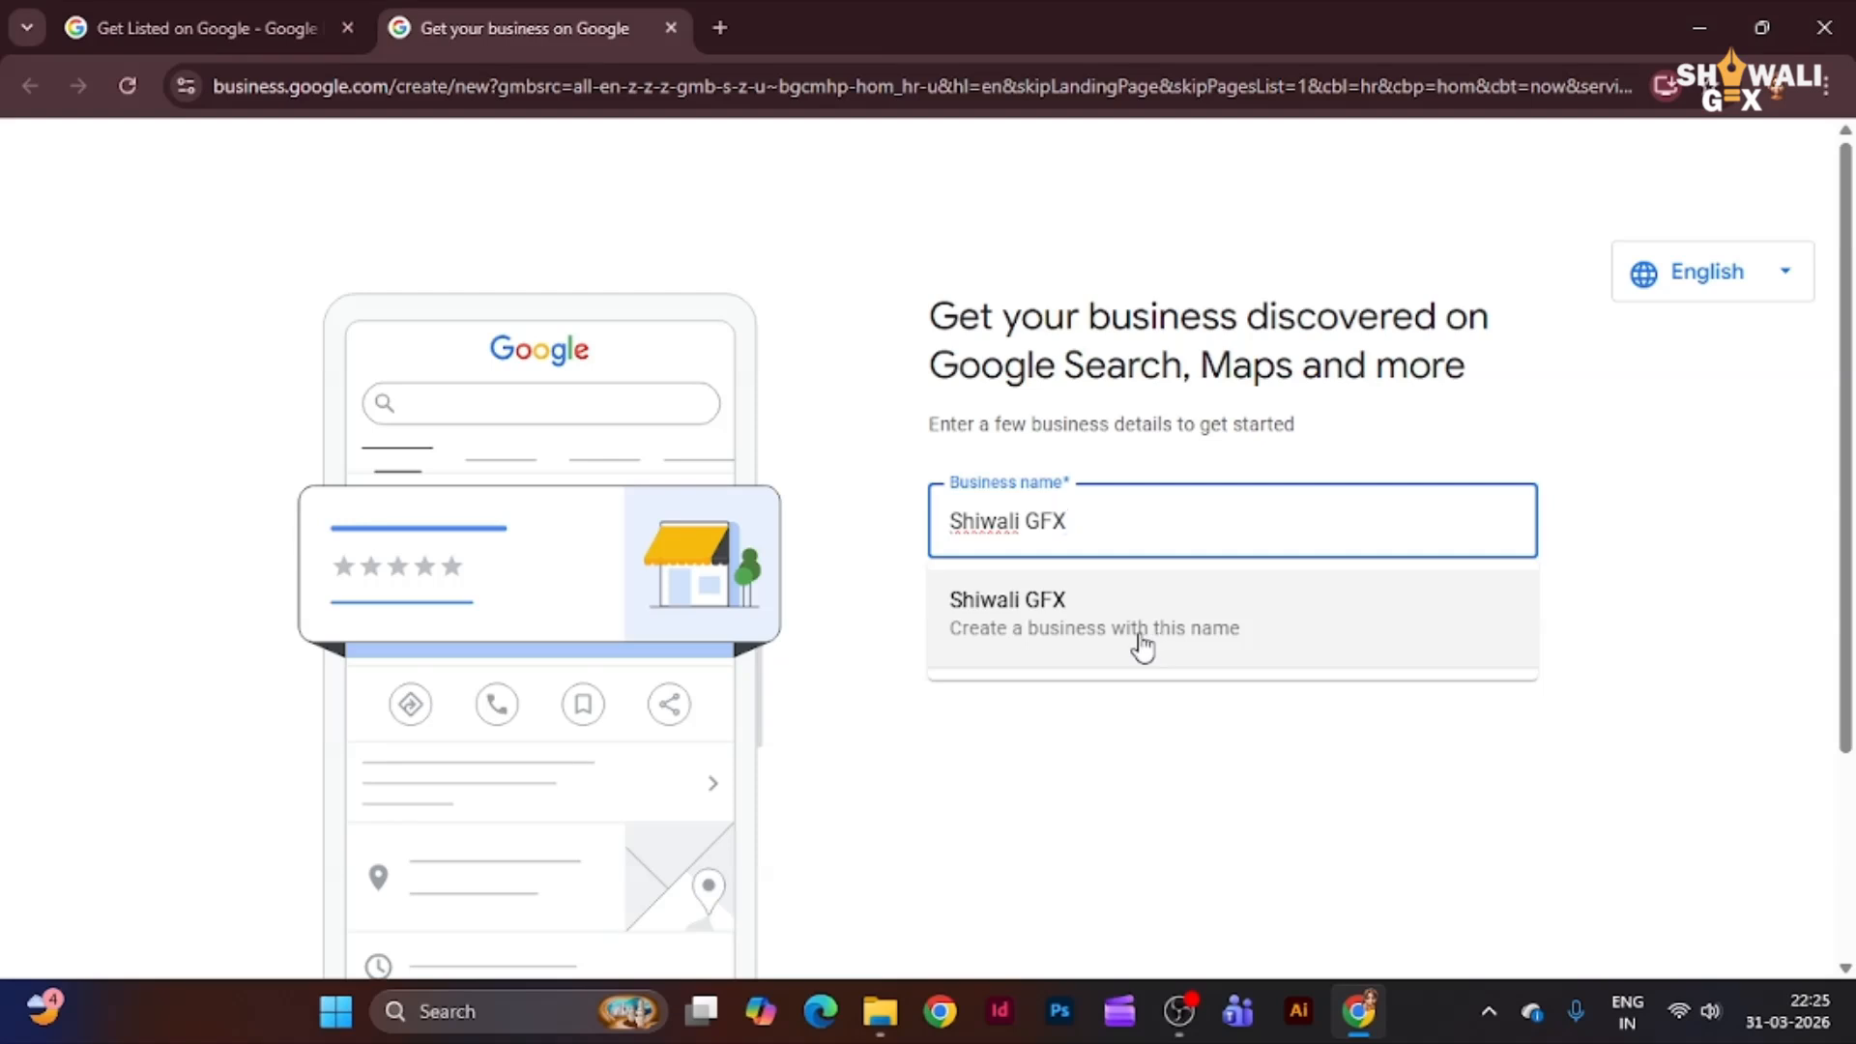
left_click(1032, 624)
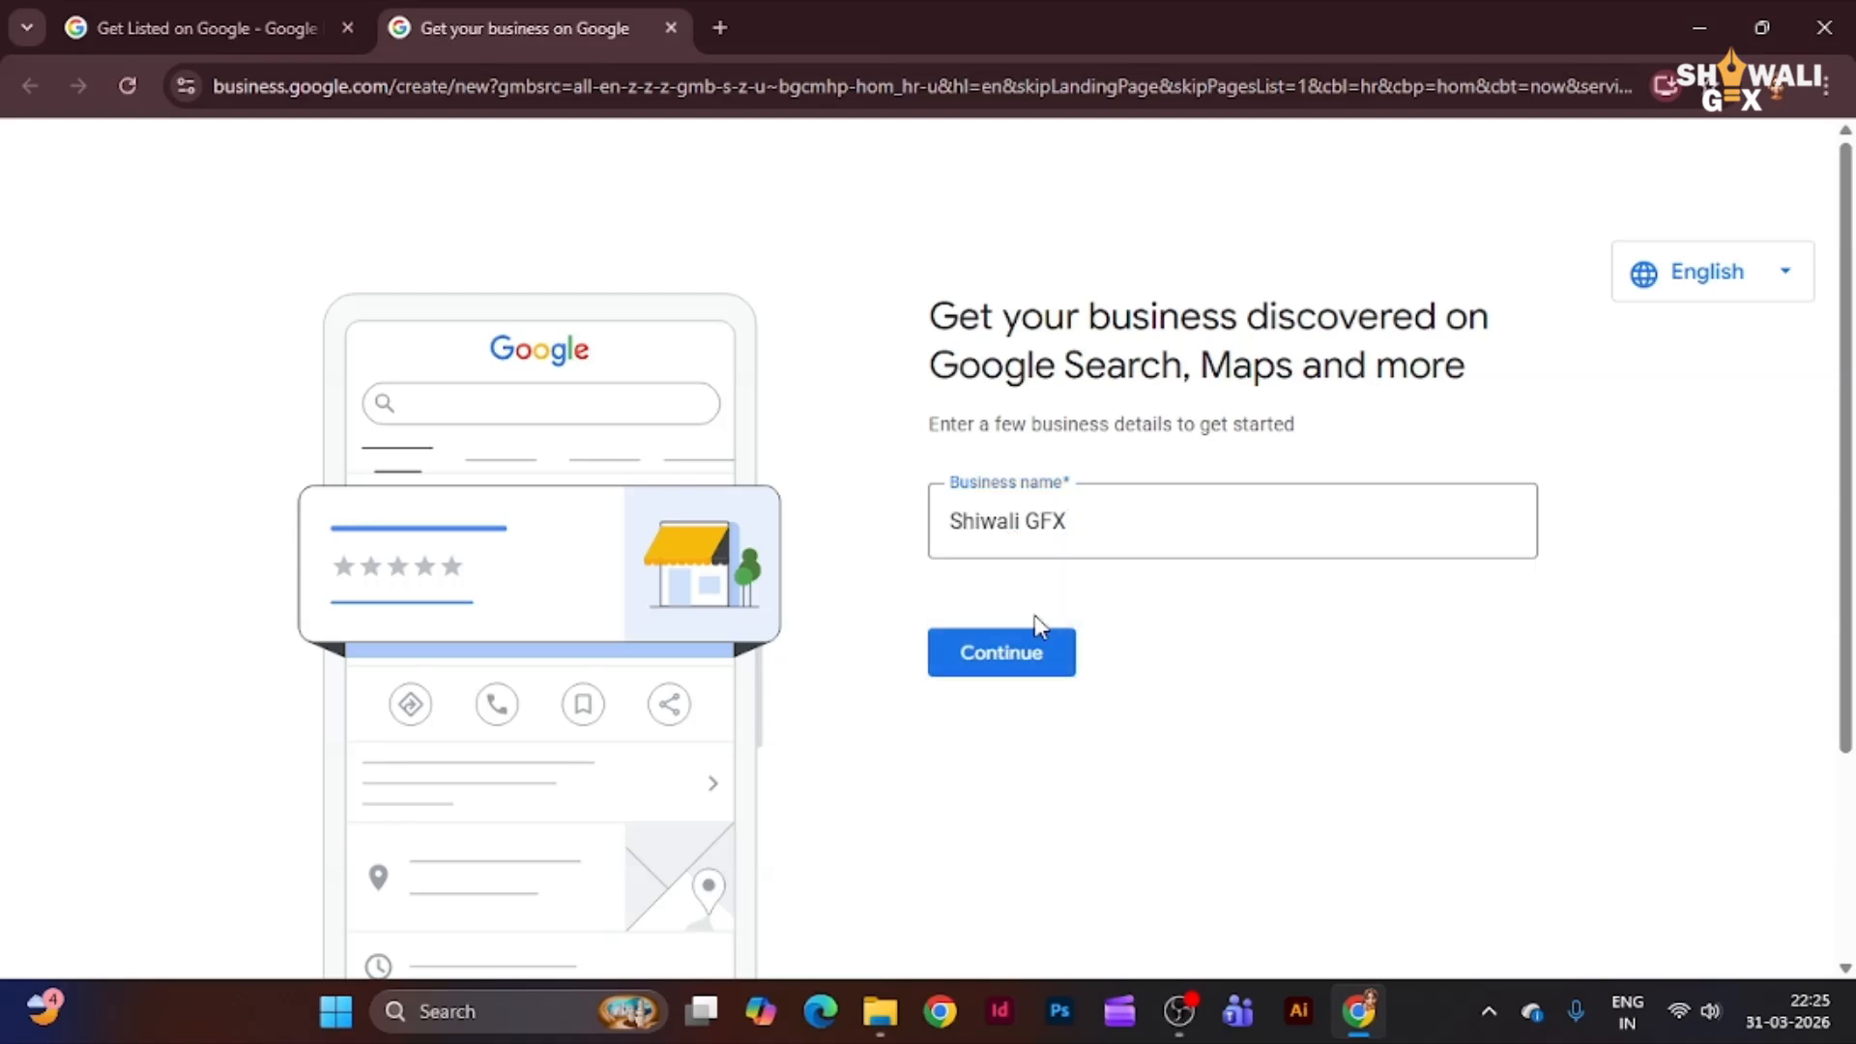
left_click(1010, 665)
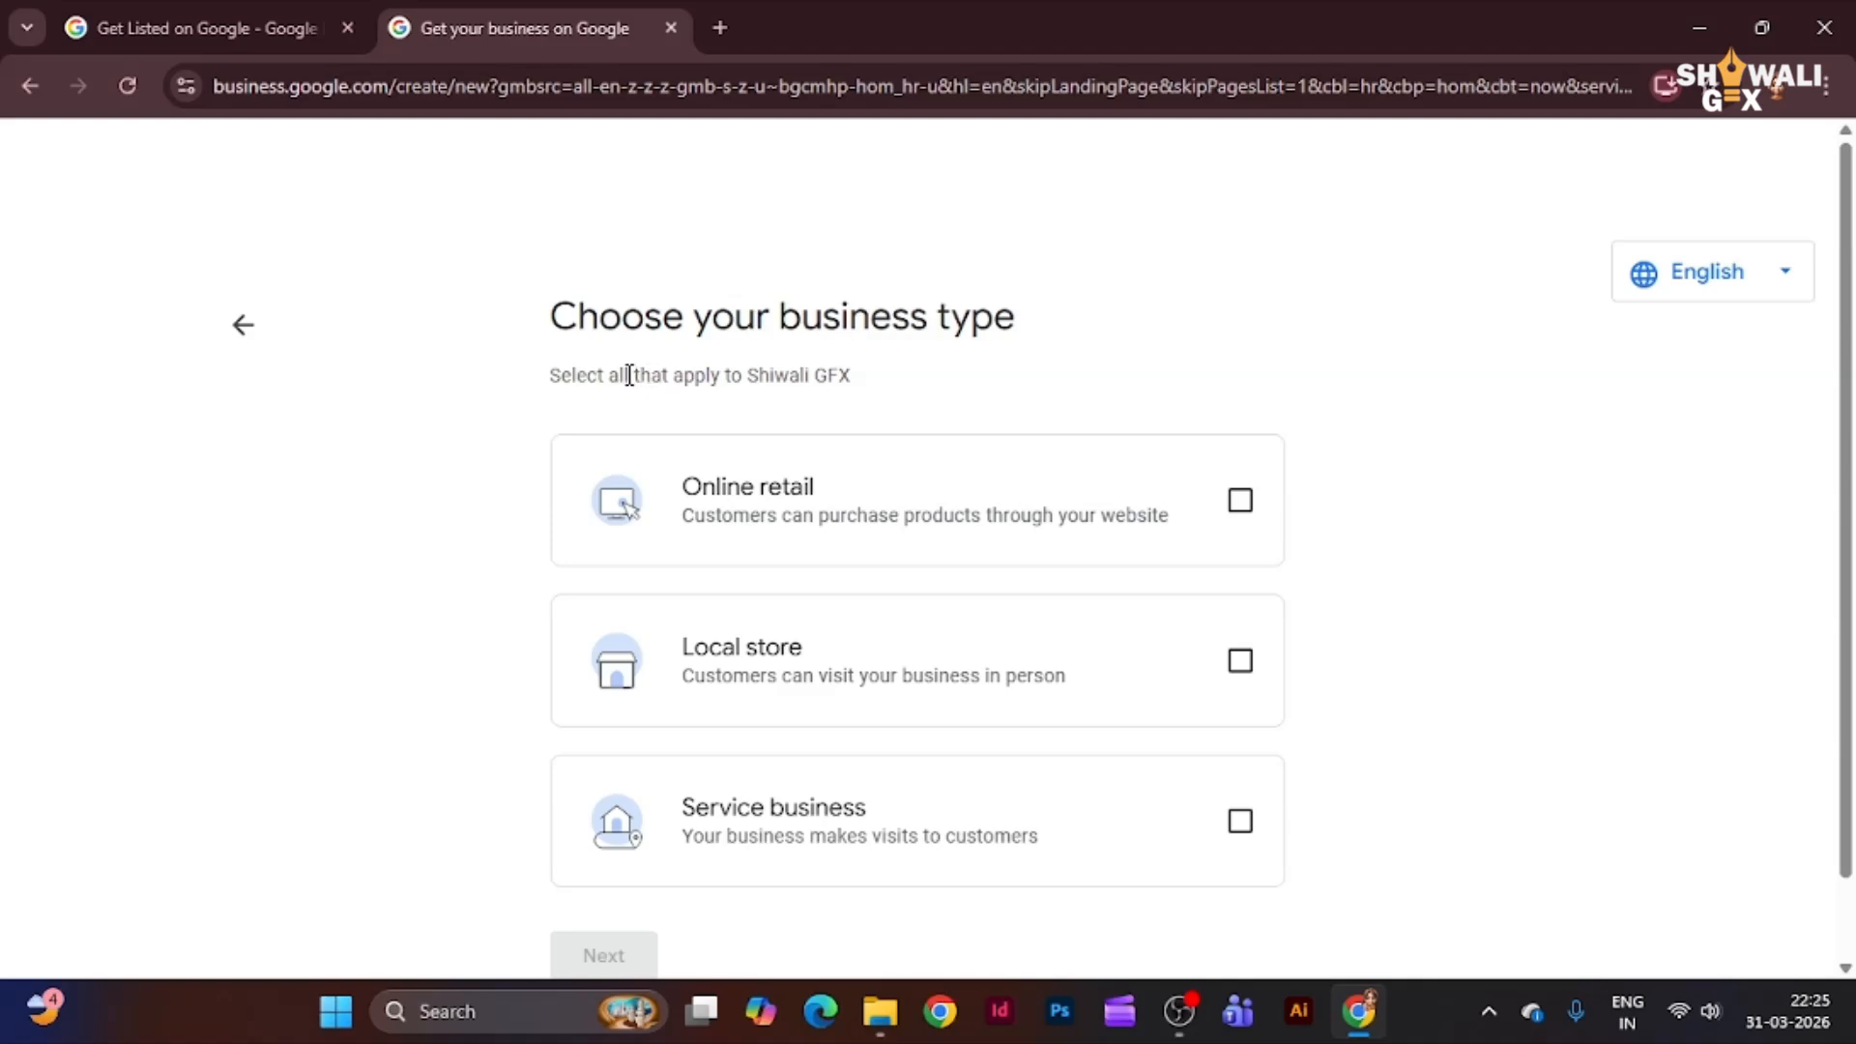
scroll(829, 517, "down", 1)
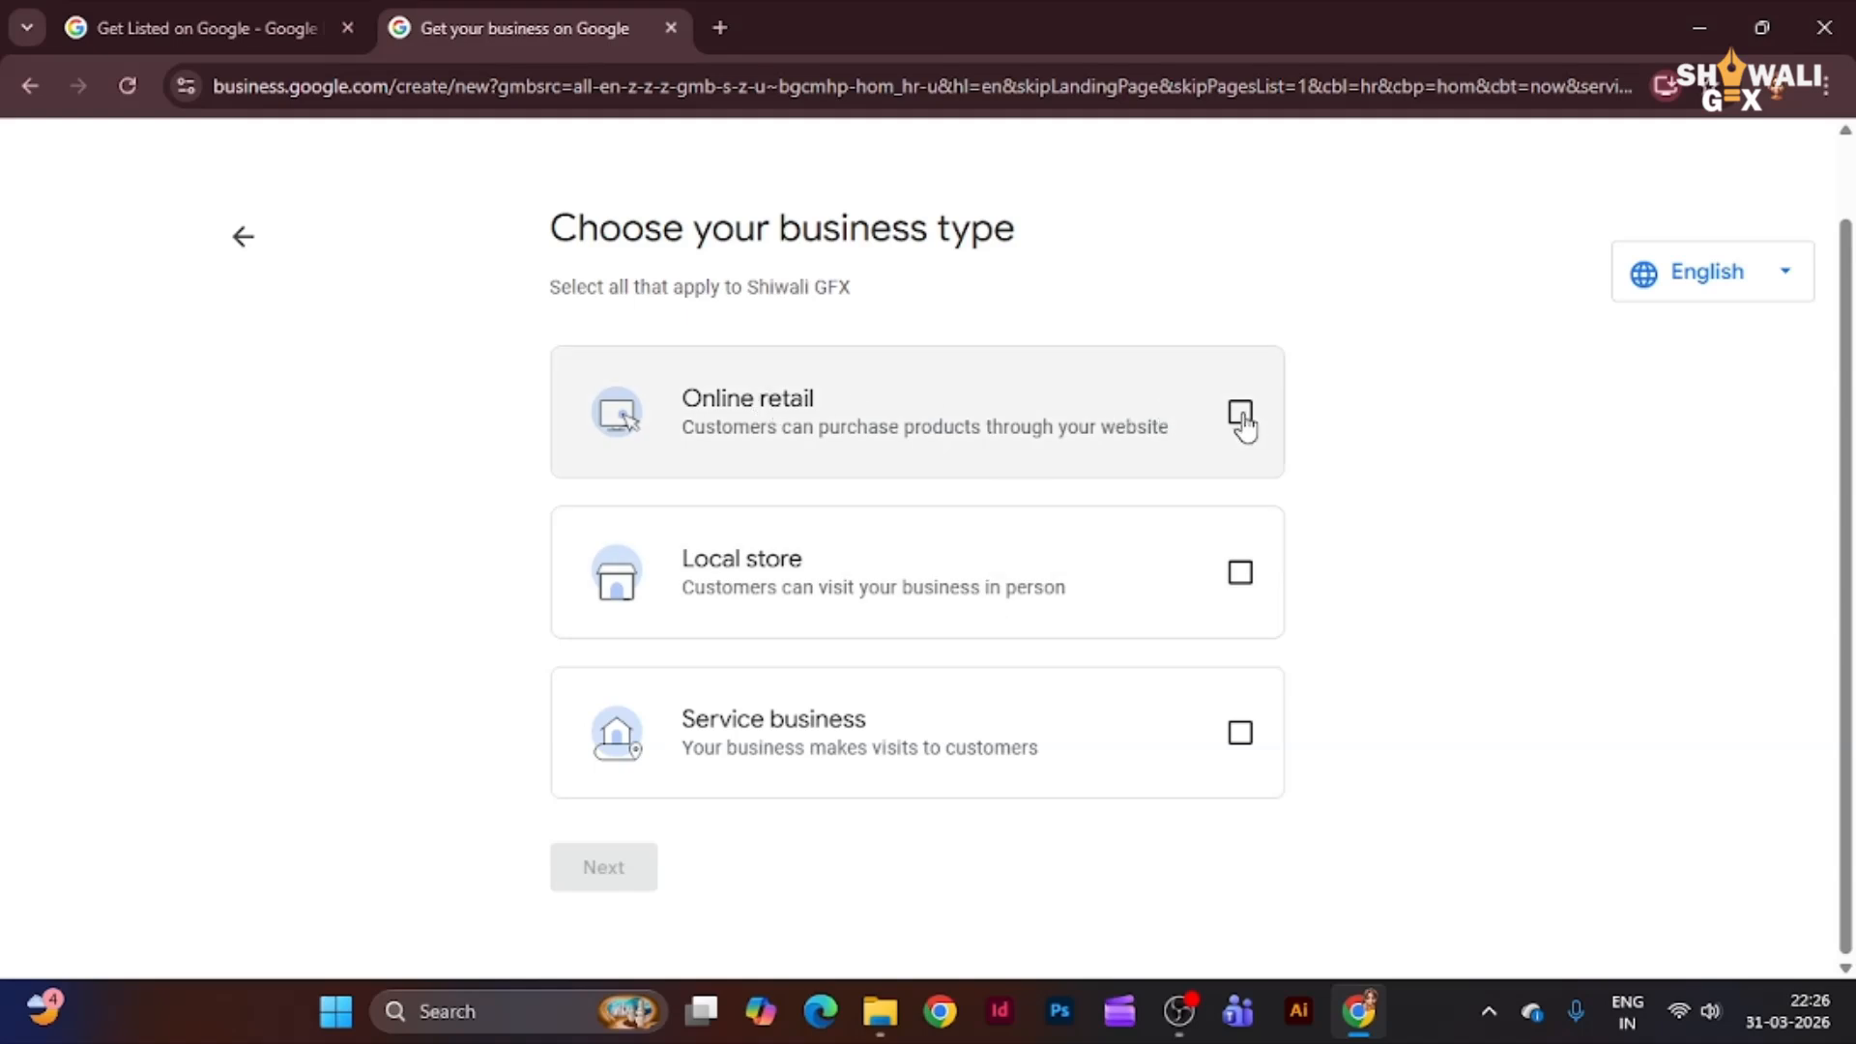
- Select Local store and Service business as business types, leaving Online retail unticked, and continue
left_click(1240, 583)
left_click(1240, 735)
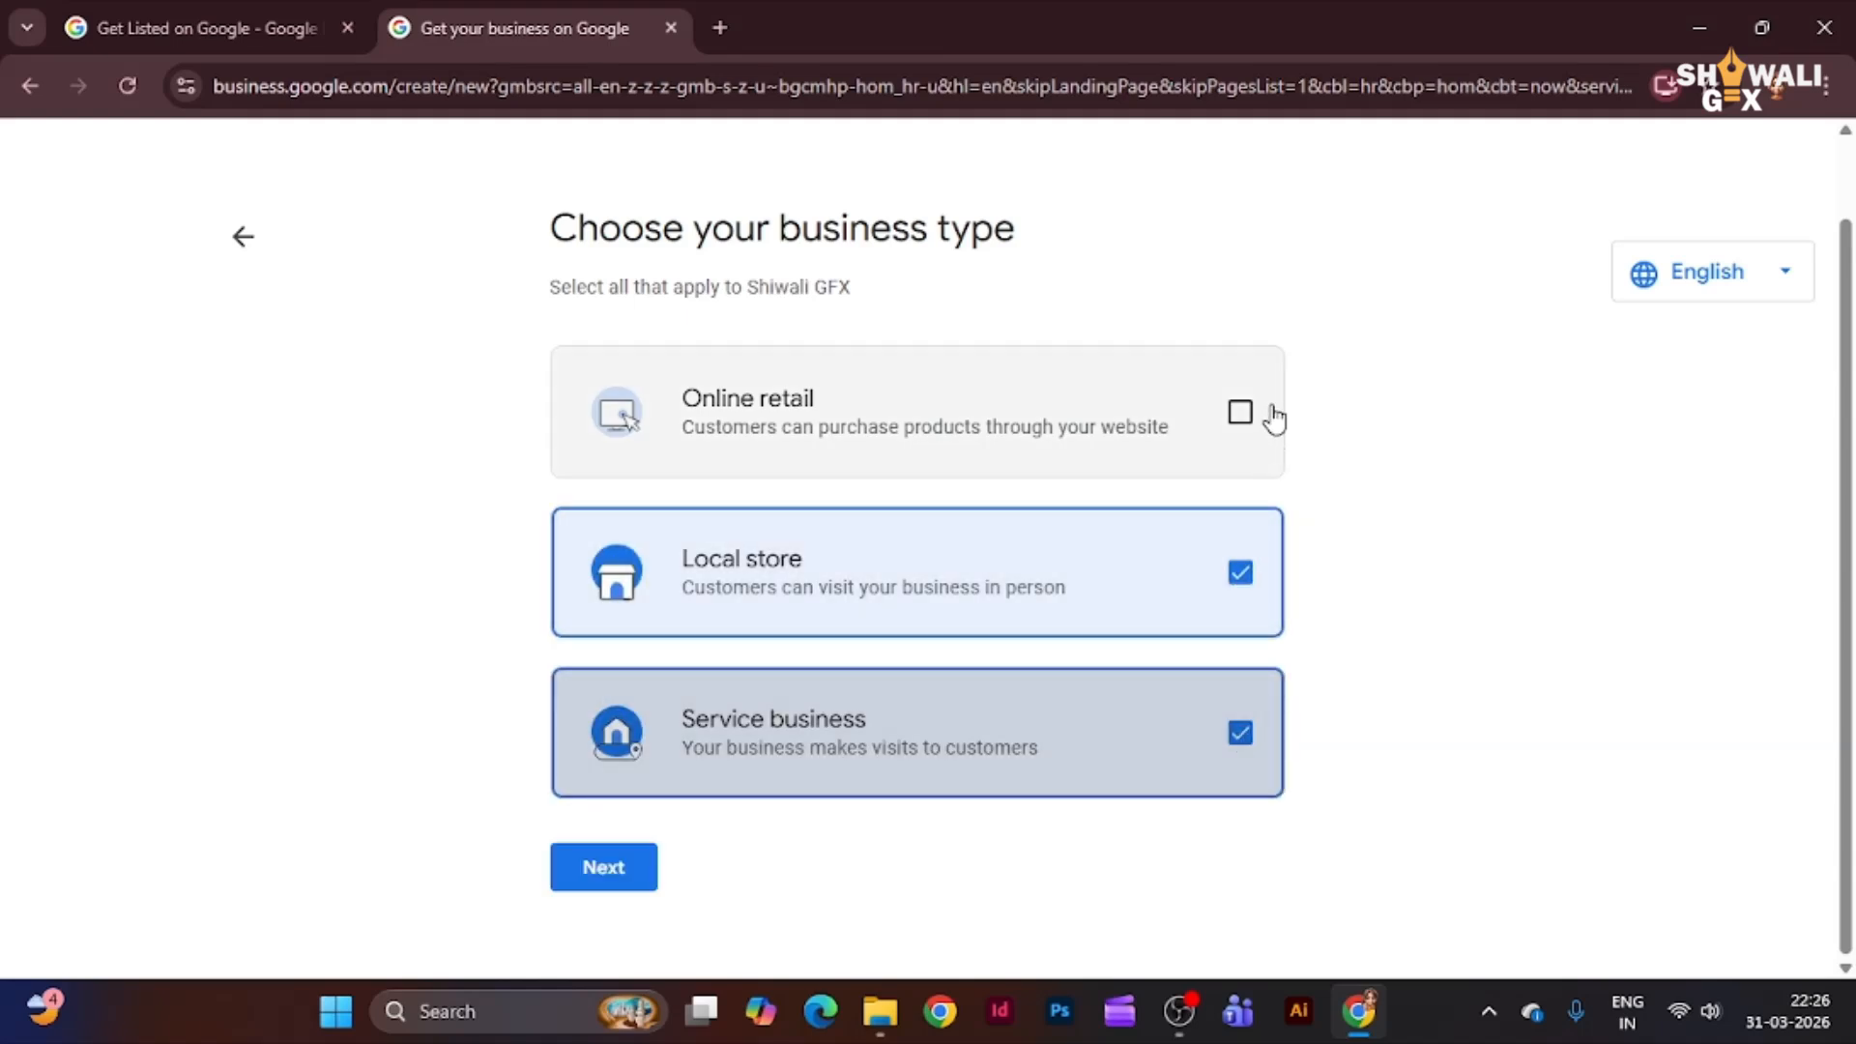
left_click(1240, 412)
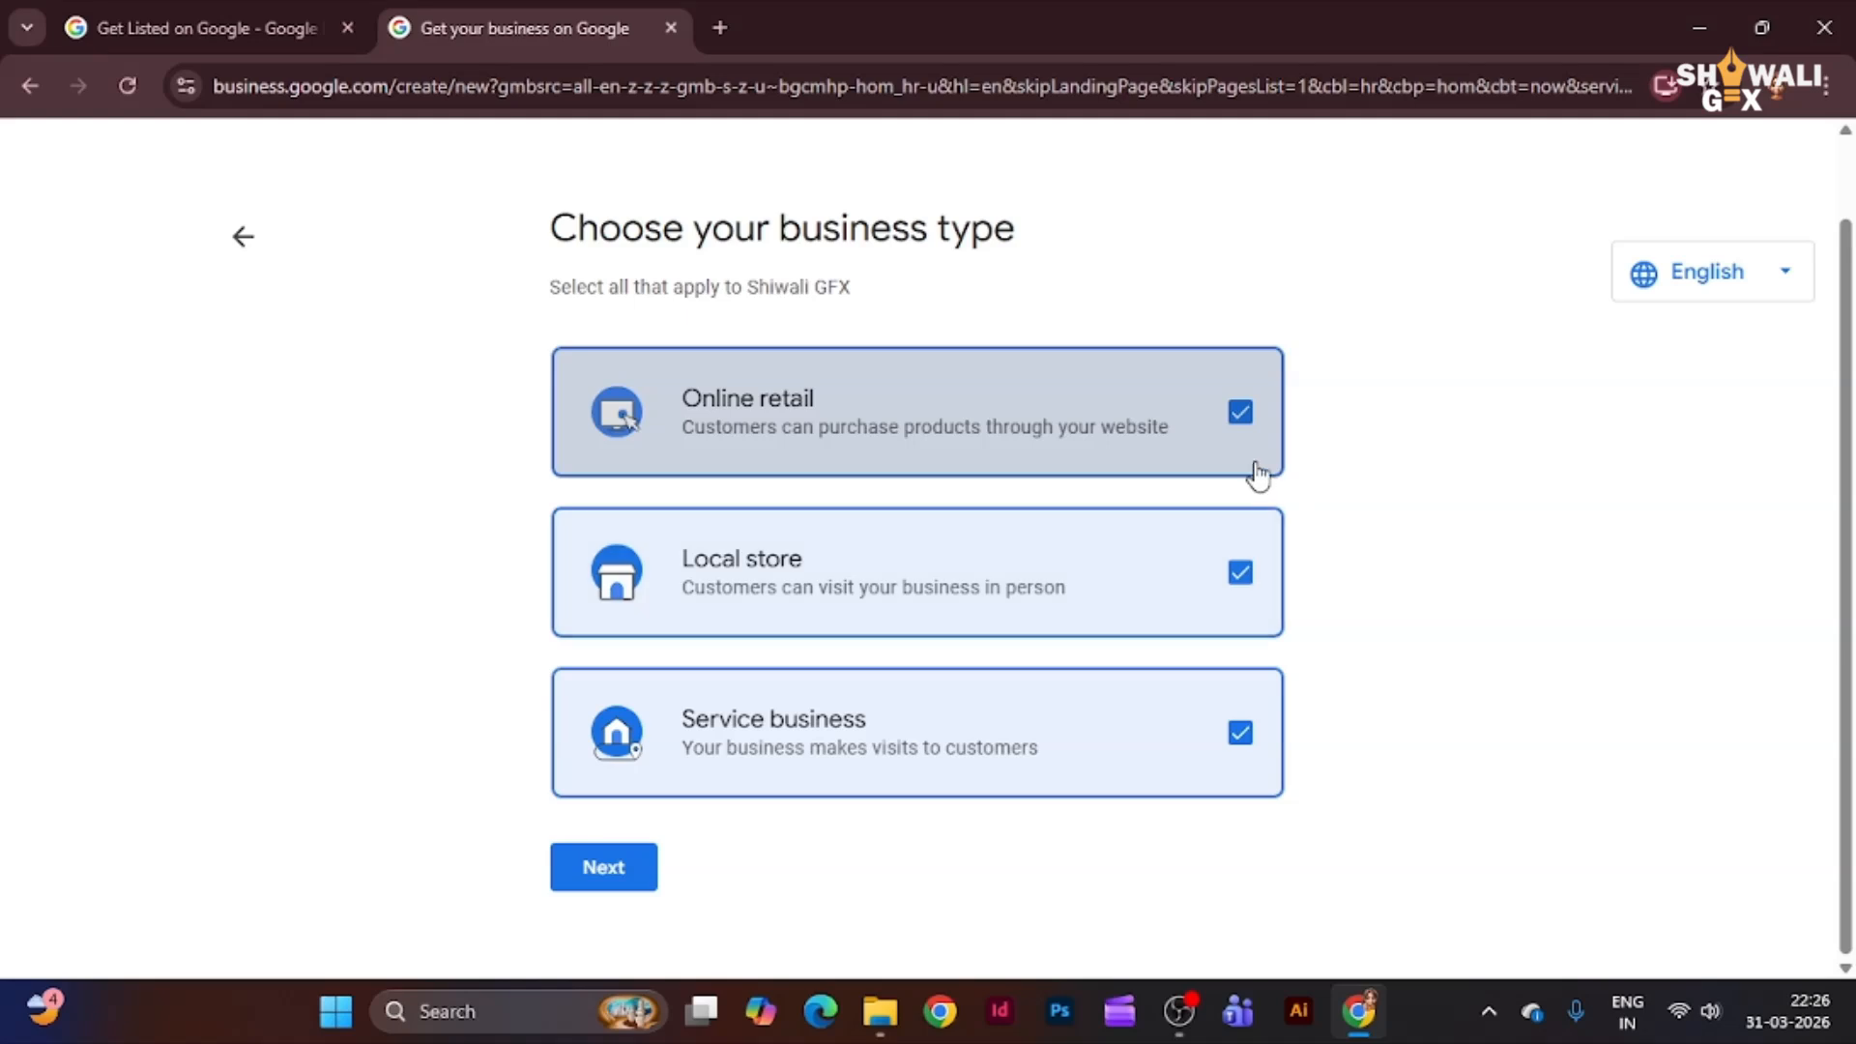
left_click(1241, 416)
left_click(1241, 416)
left_click(1241, 416)
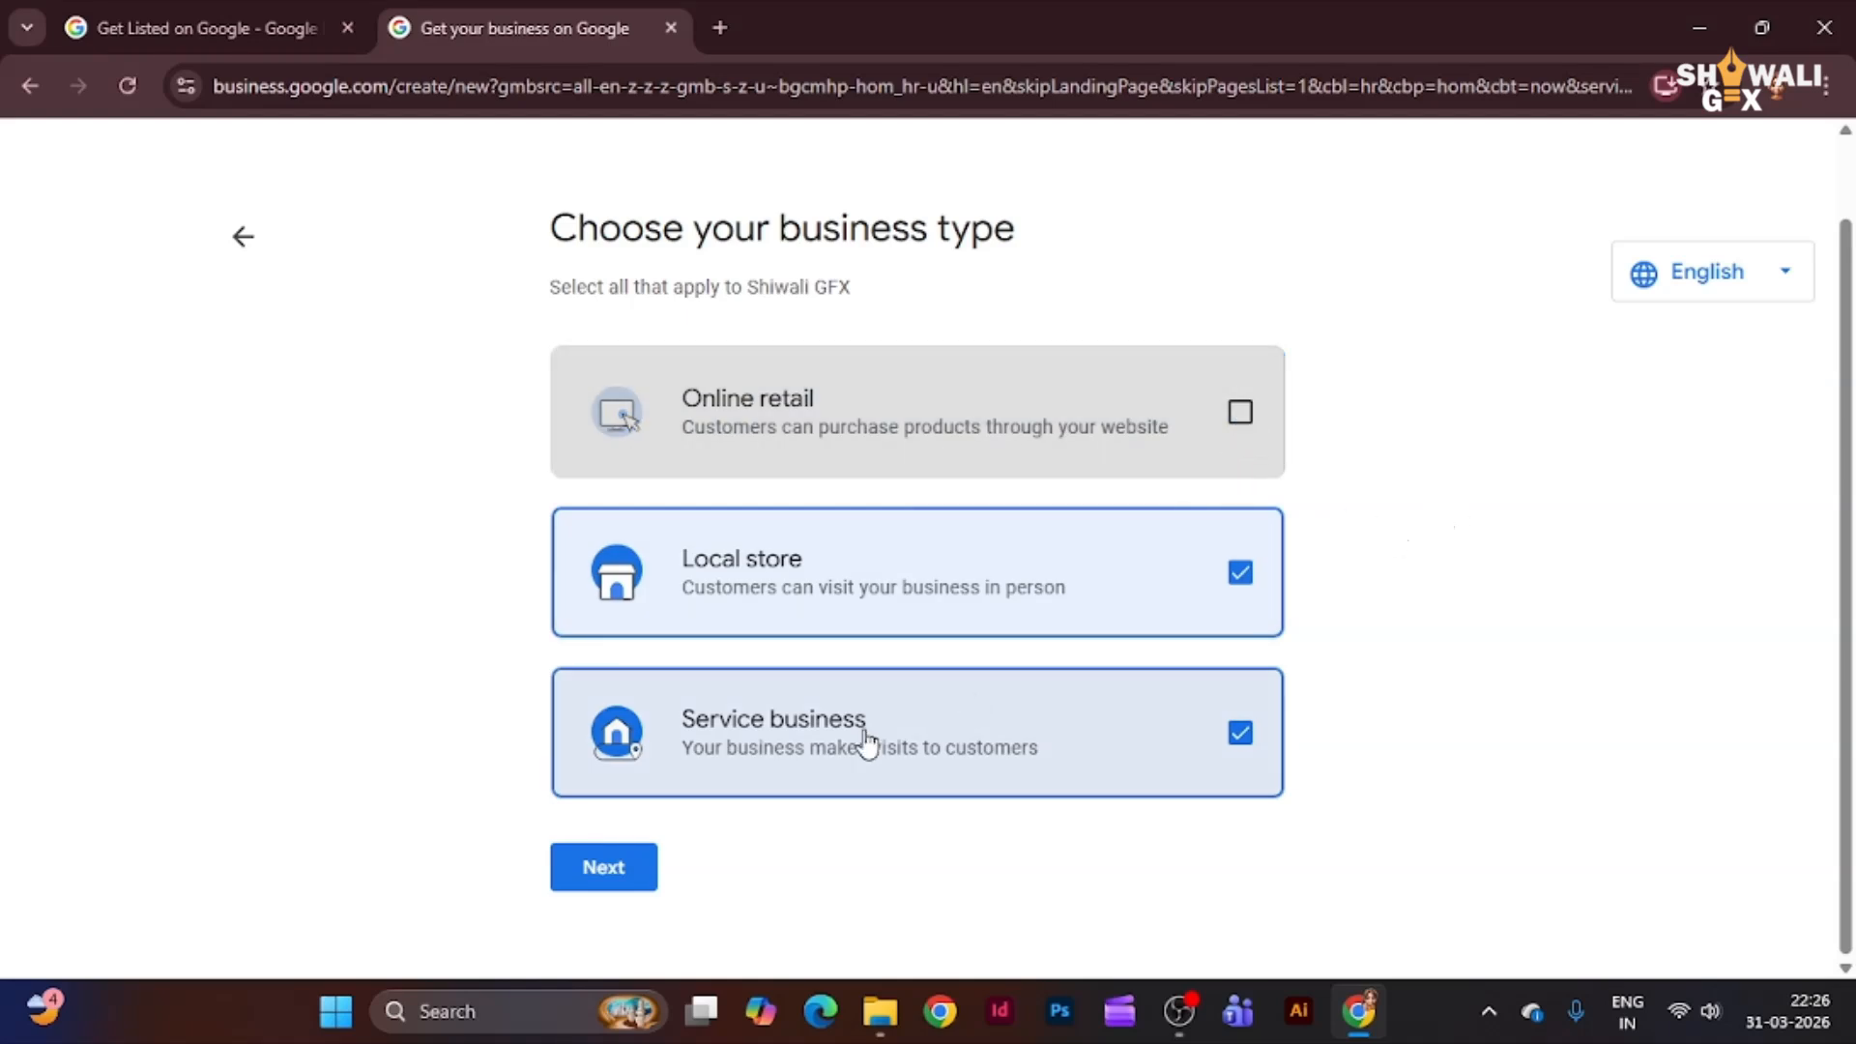
left_click(604, 867)
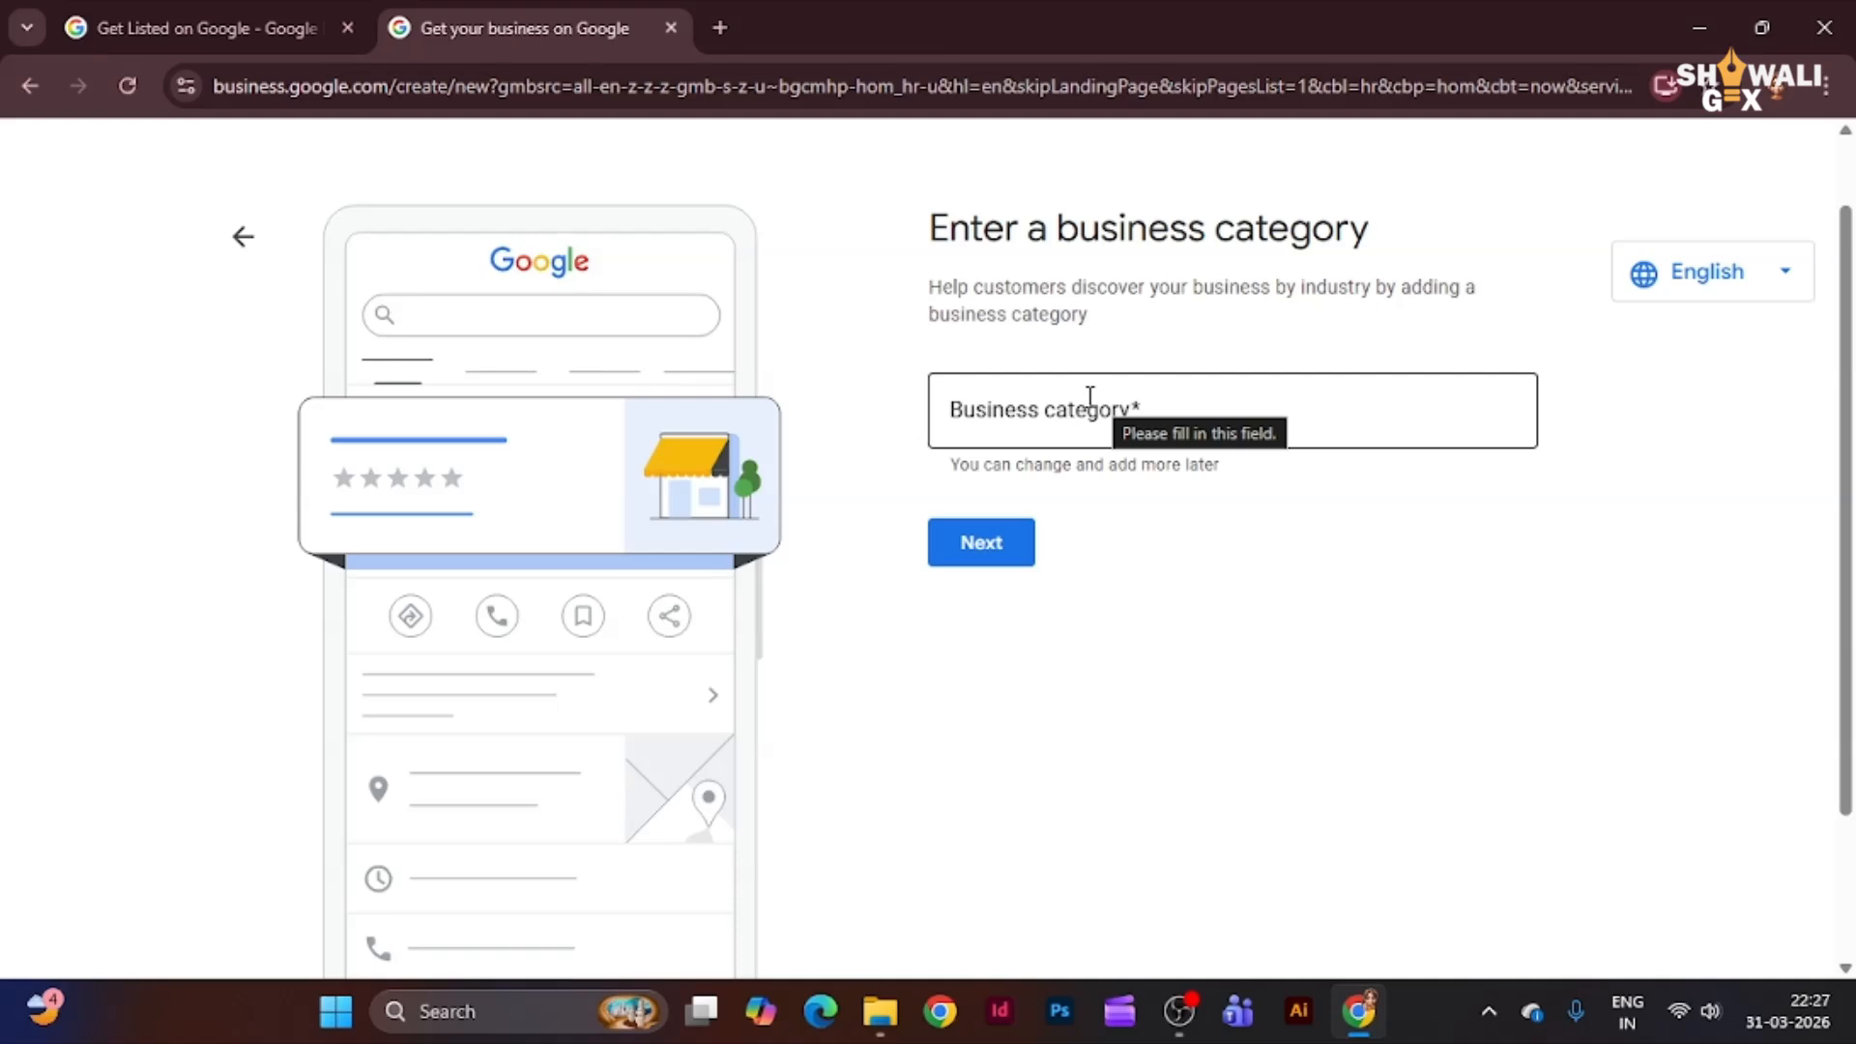
- Choose Graphic designer from the 'Graphic' category suggestions and proceed to the address
left_click(1085, 402)
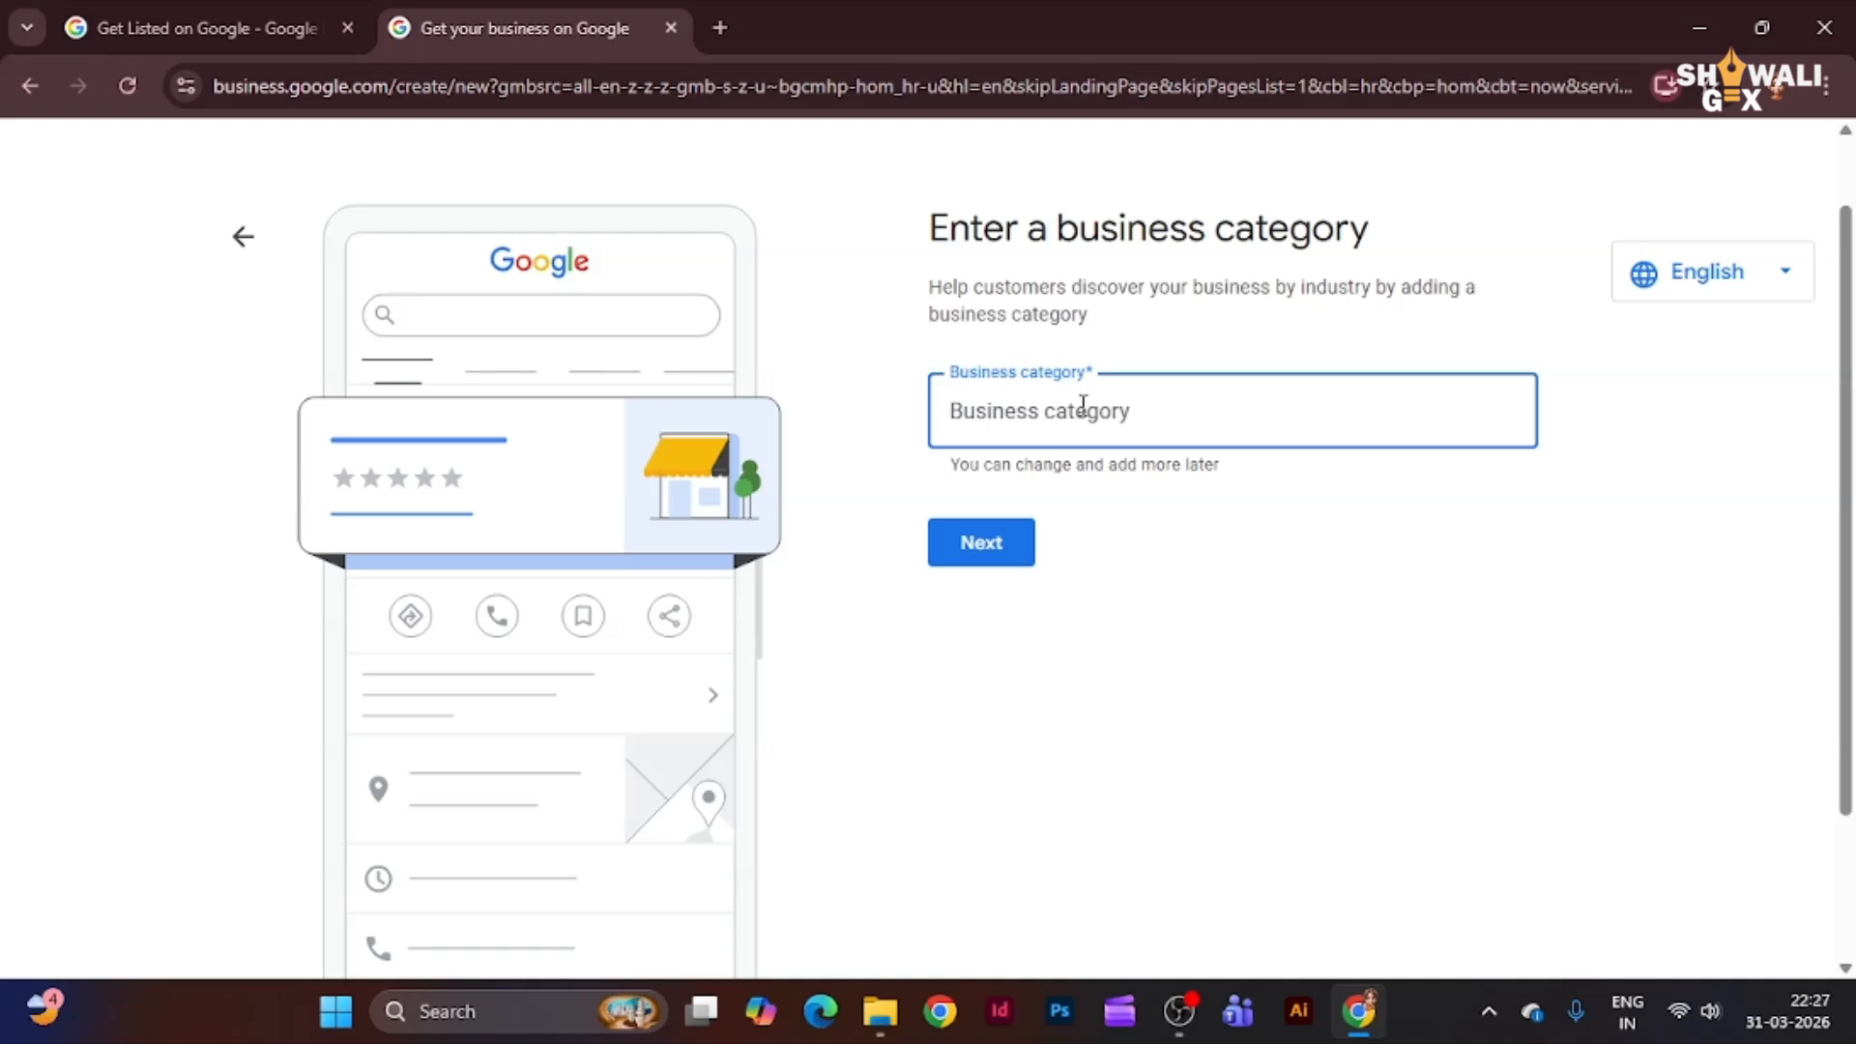
type("Graphic")
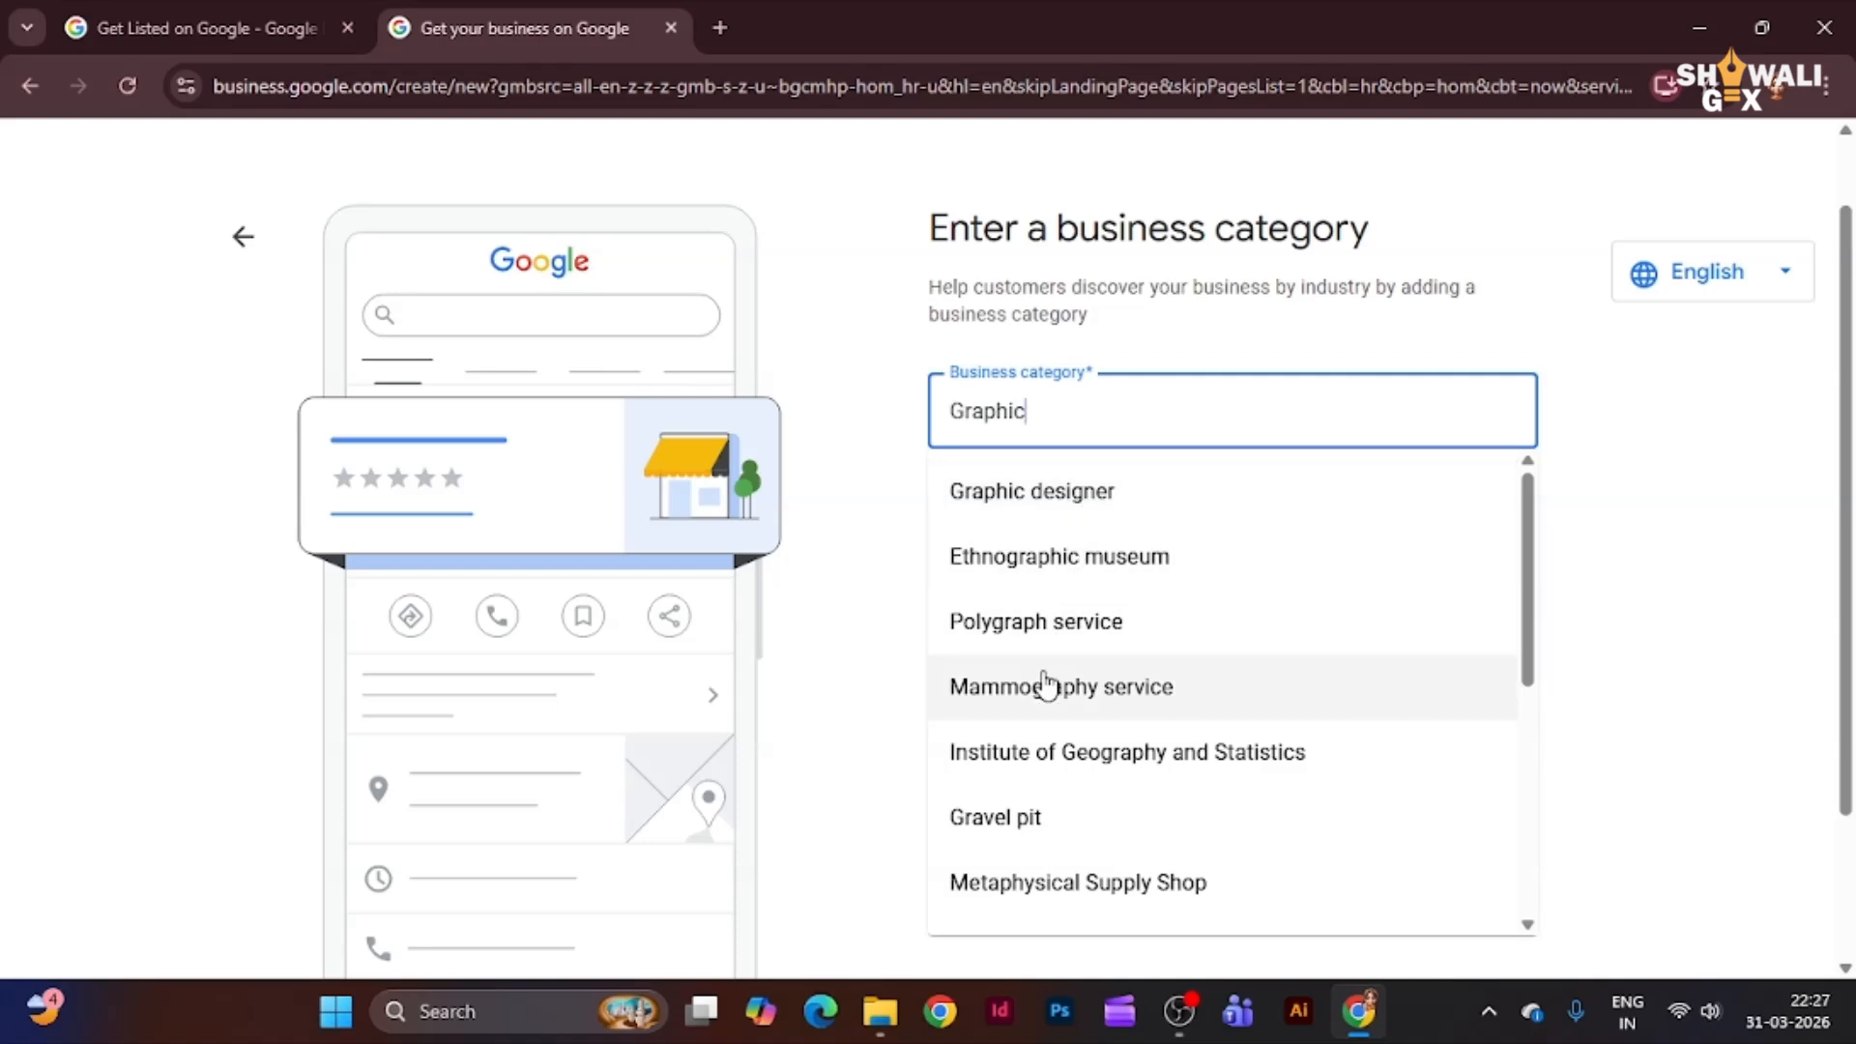
left_click(1064, 491)
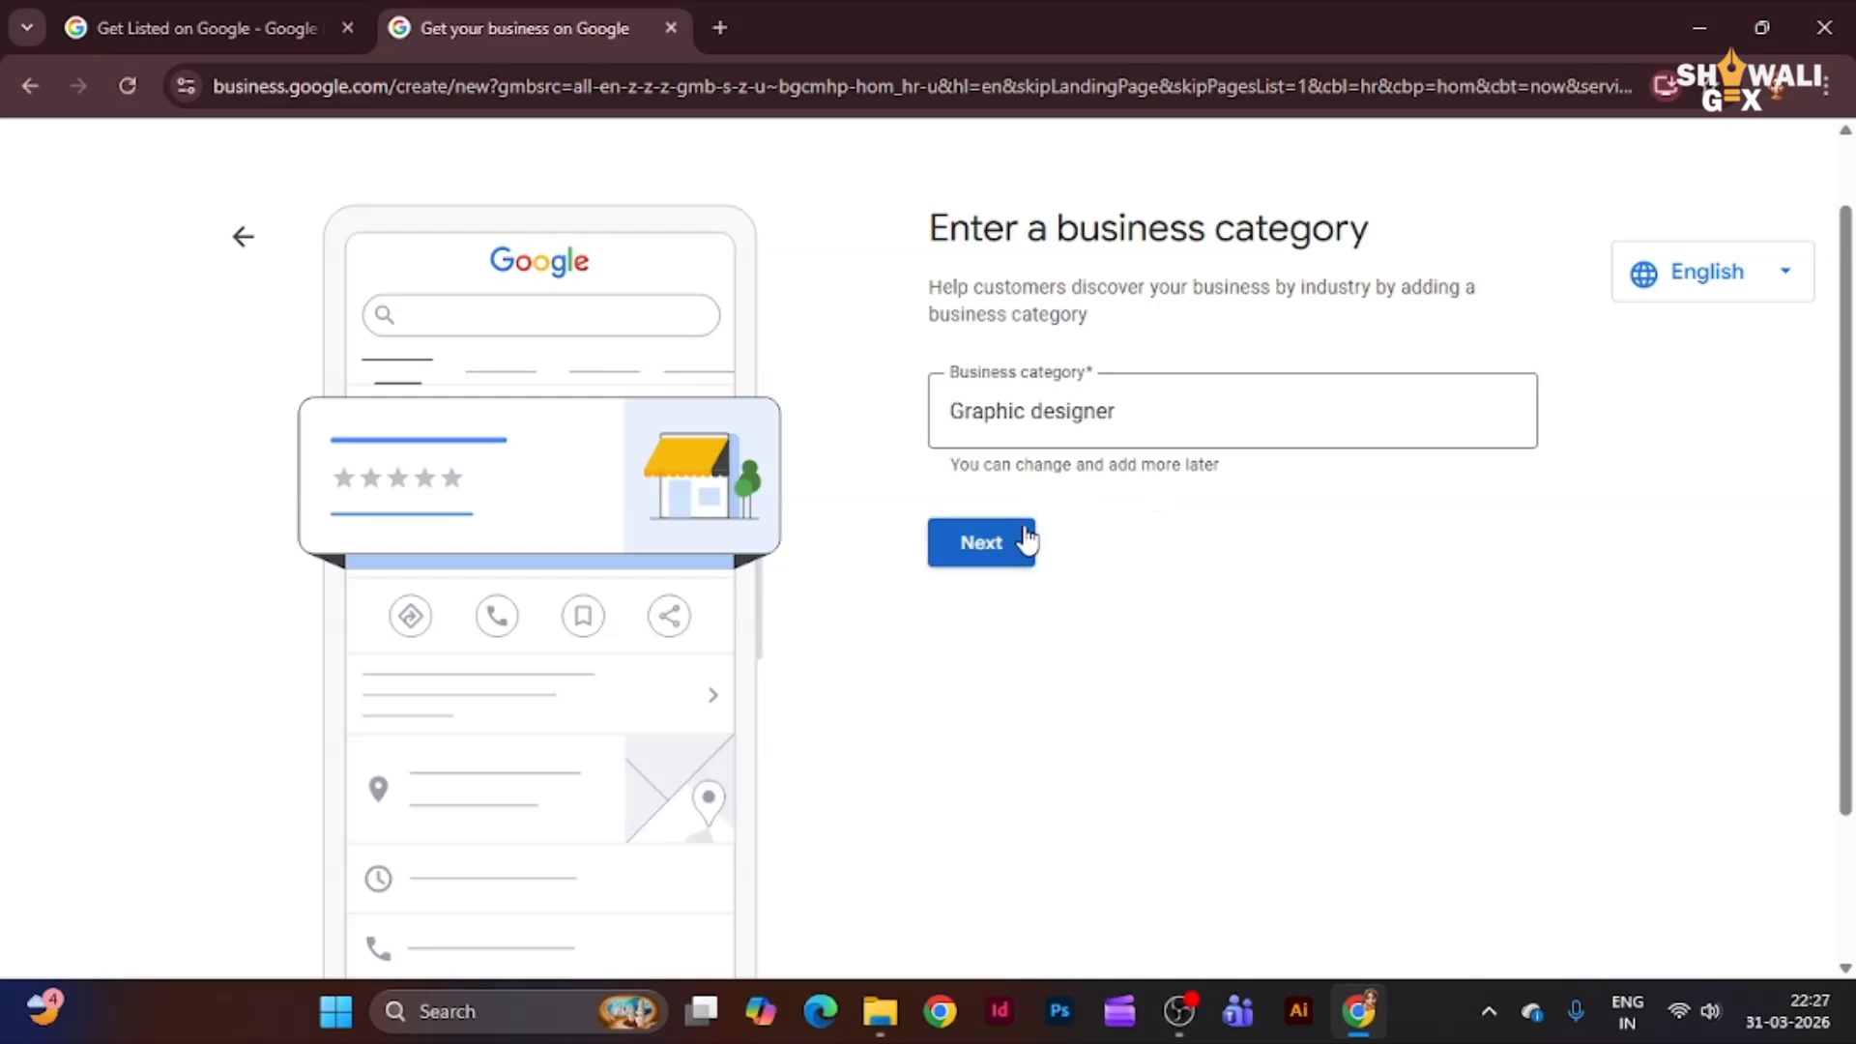
left_click(1153, 412)
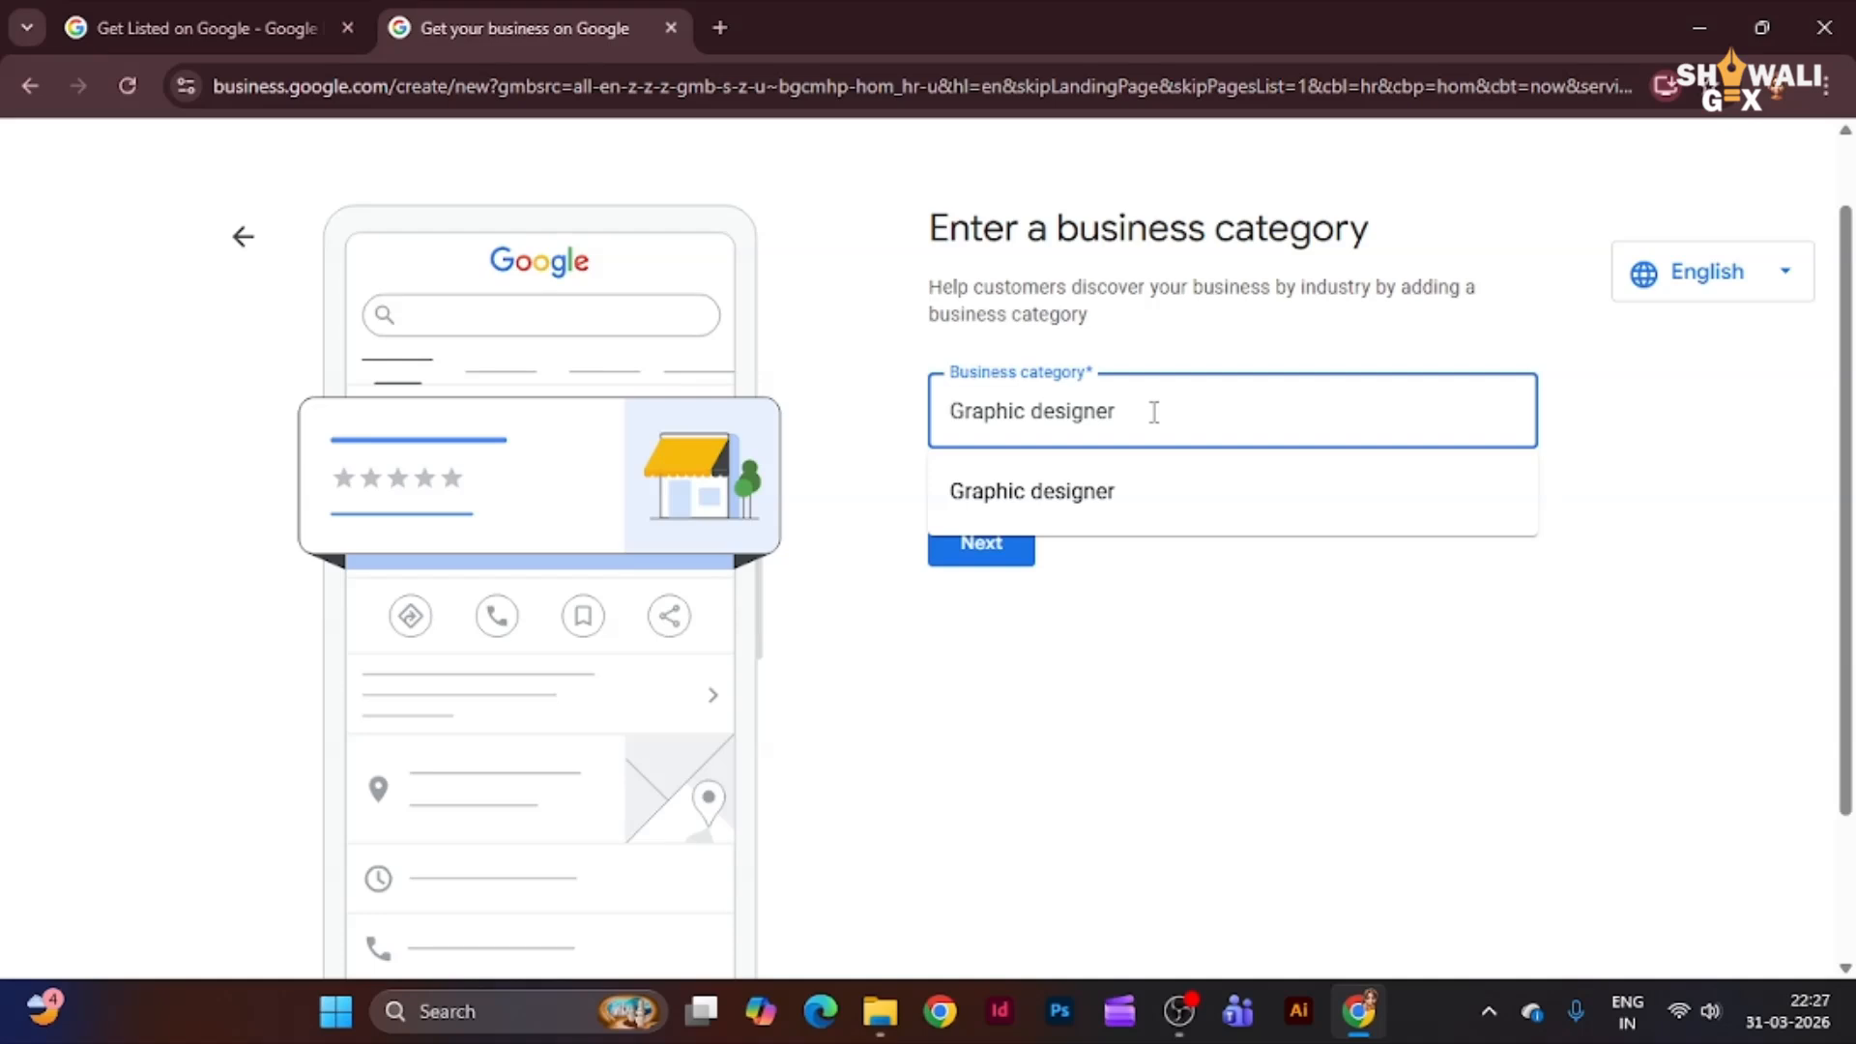
left_click(1143, 499)
left_click(995, 562)
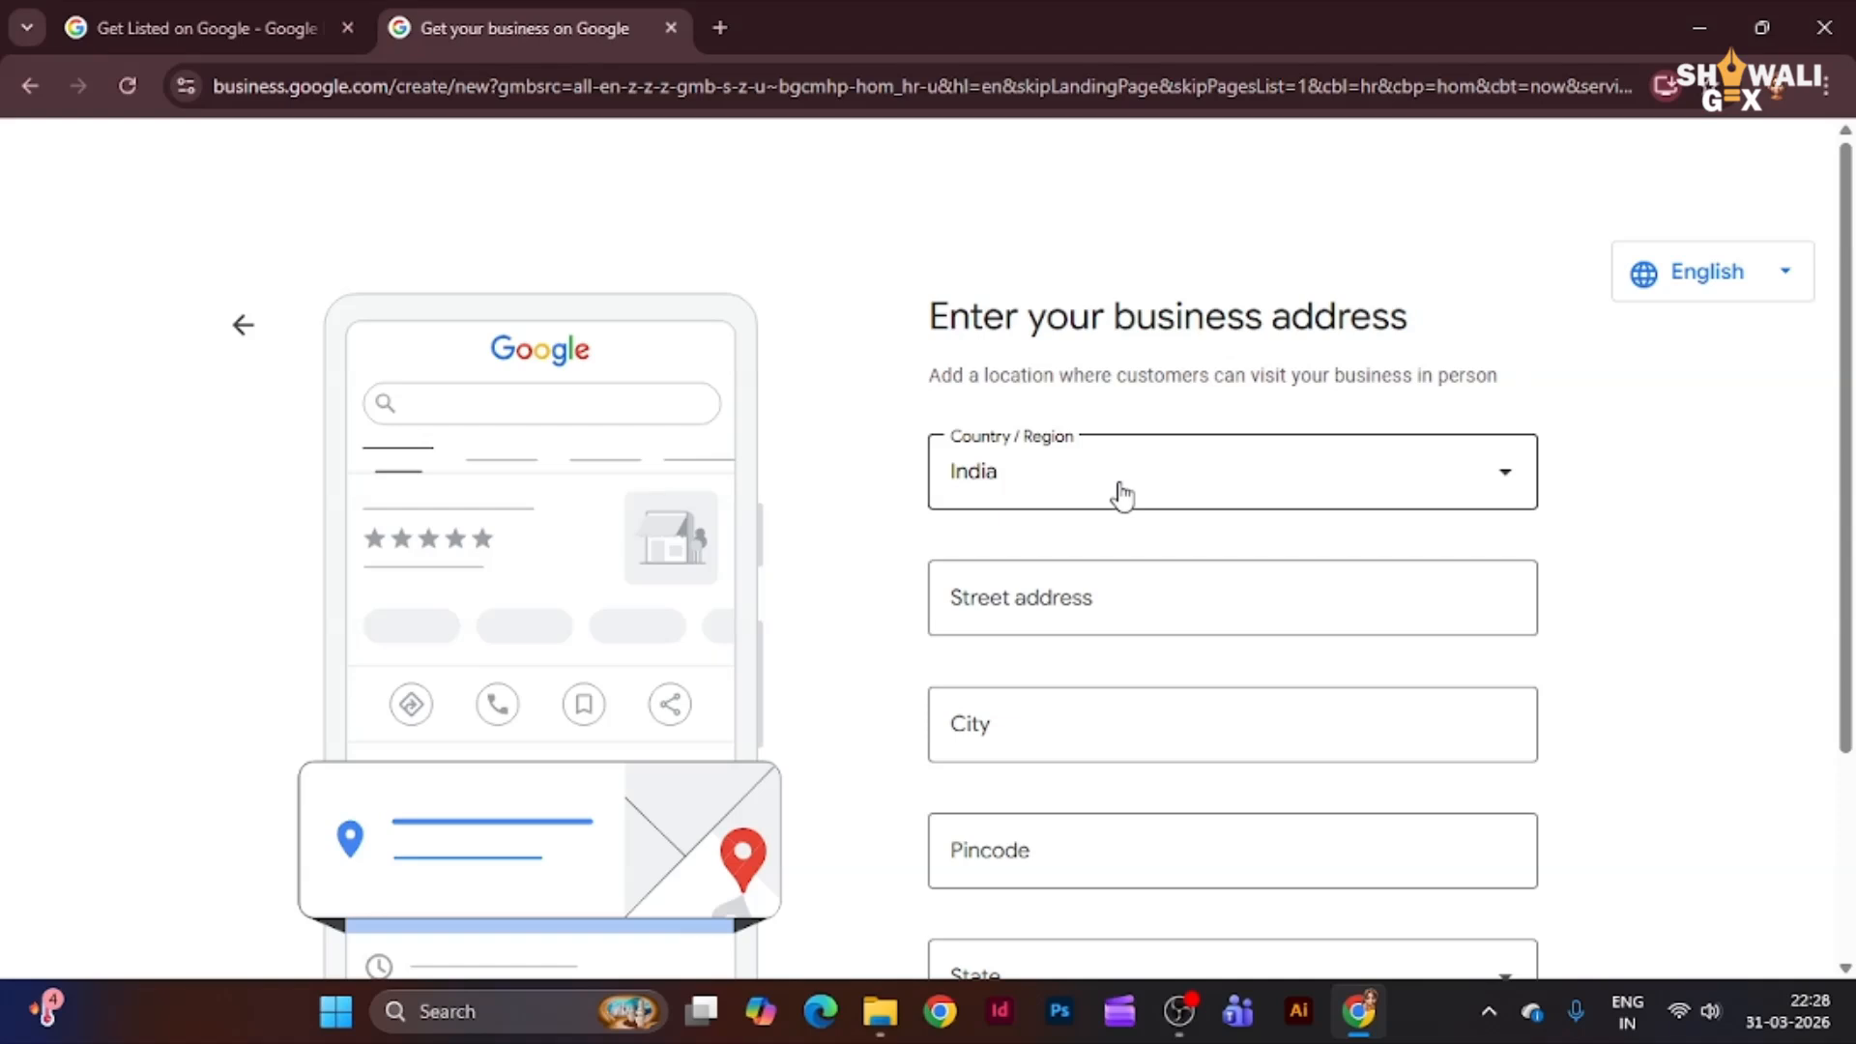
- Enter street Kodochak, city Chandauli and state Uttar Pradesh as the address, then submit
left_click(1133, 597)
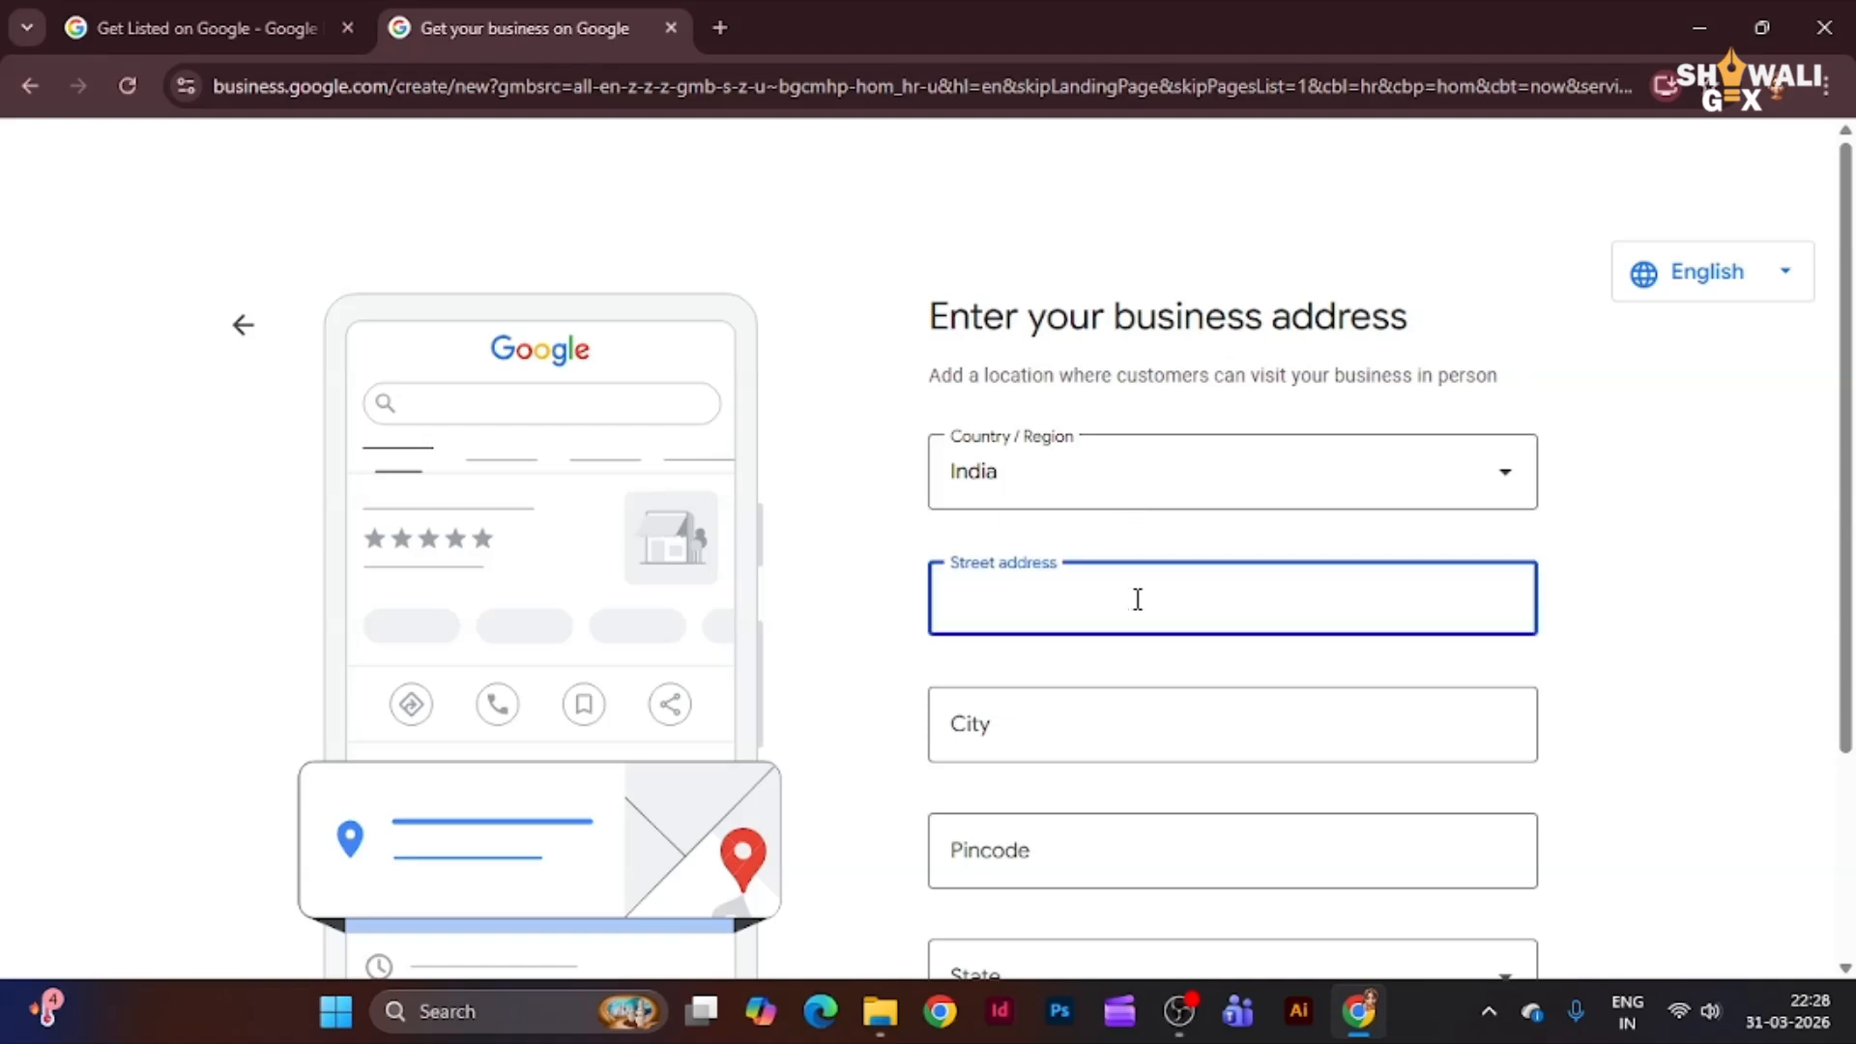
type("Kodochak")
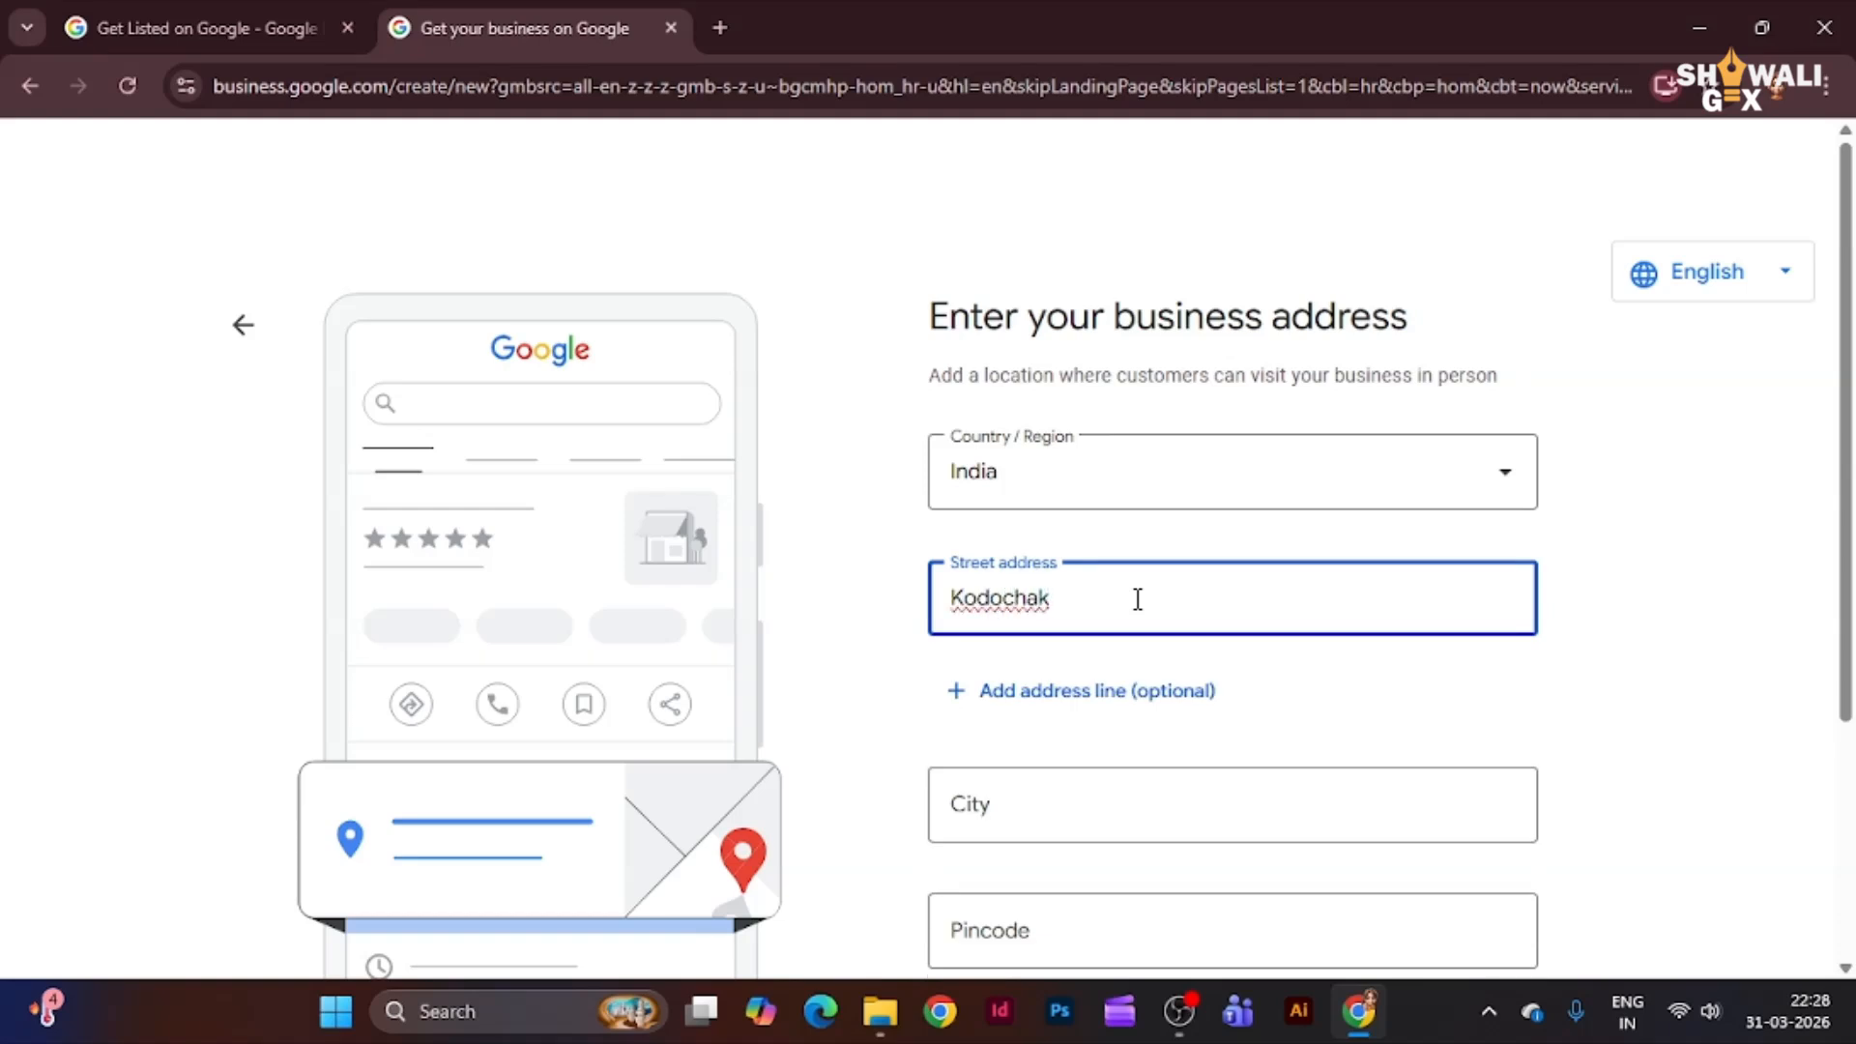
scroll(1100, 781, "down", 1)
left_click(1056, 704)
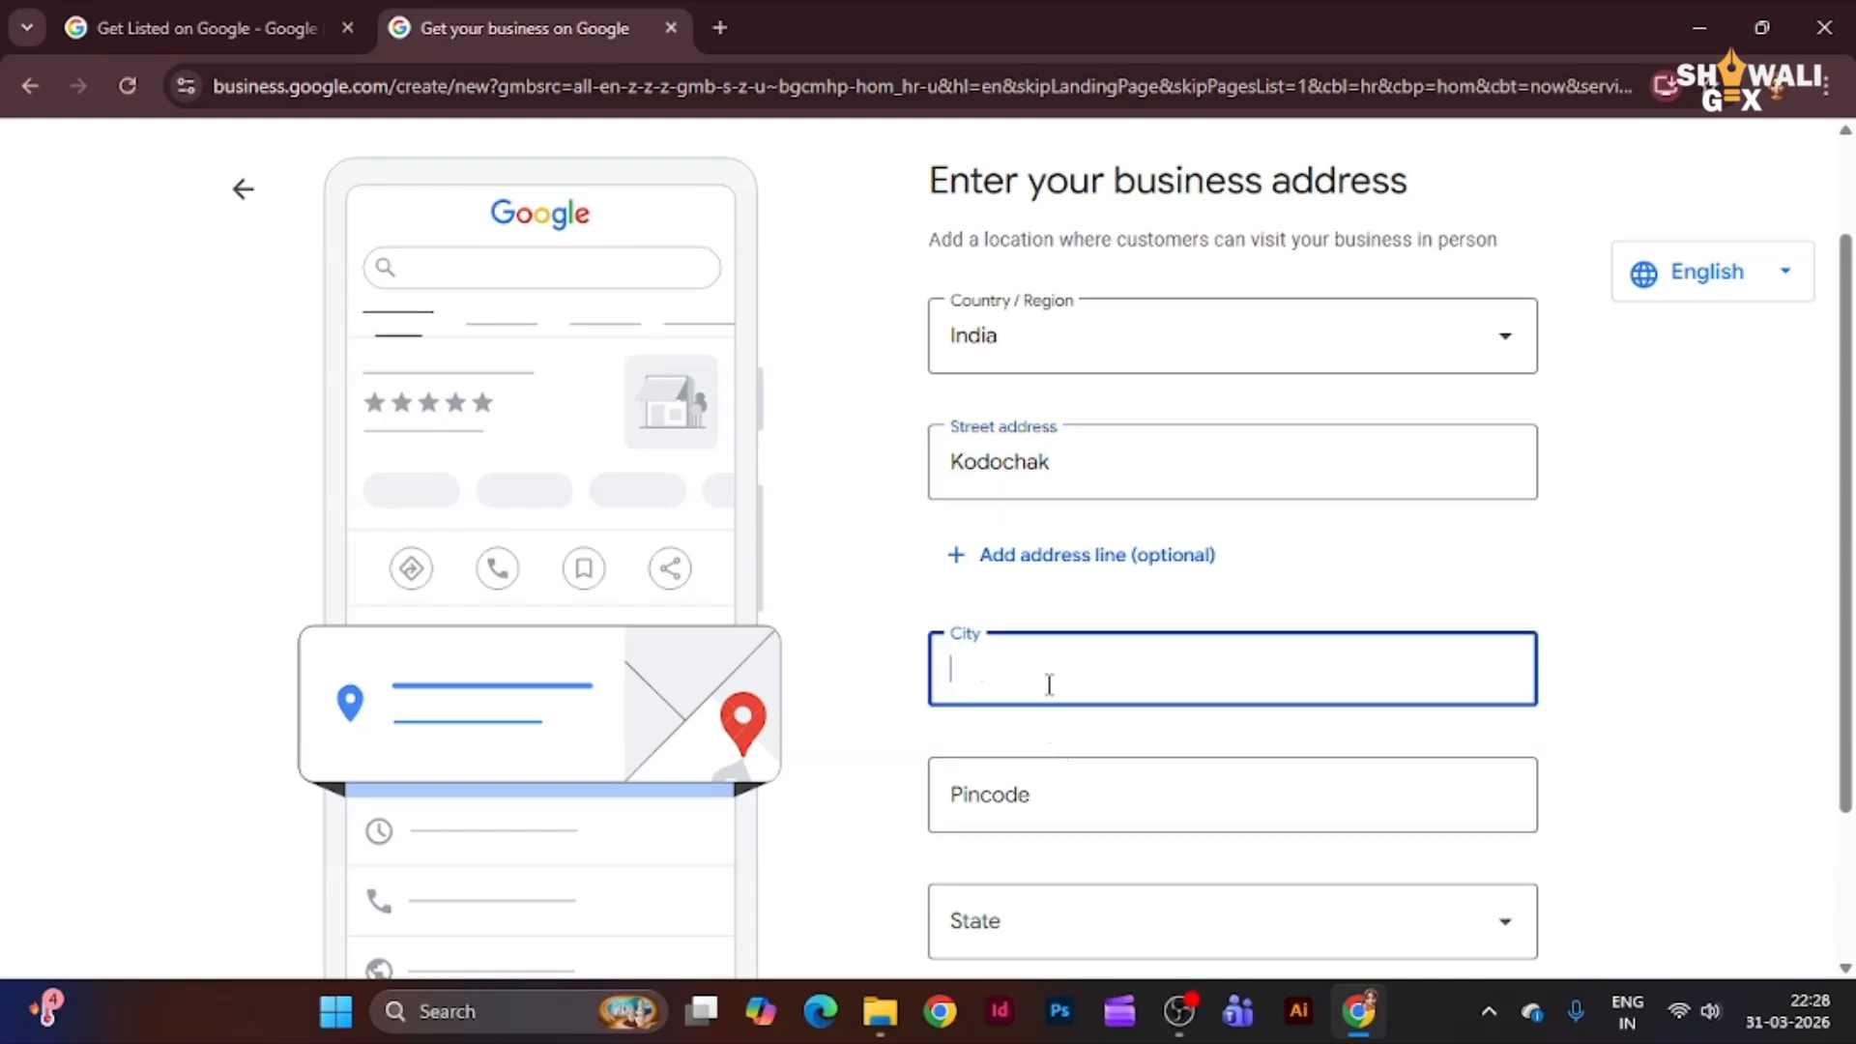
type("Chandauli")
left_click(1063, 781)
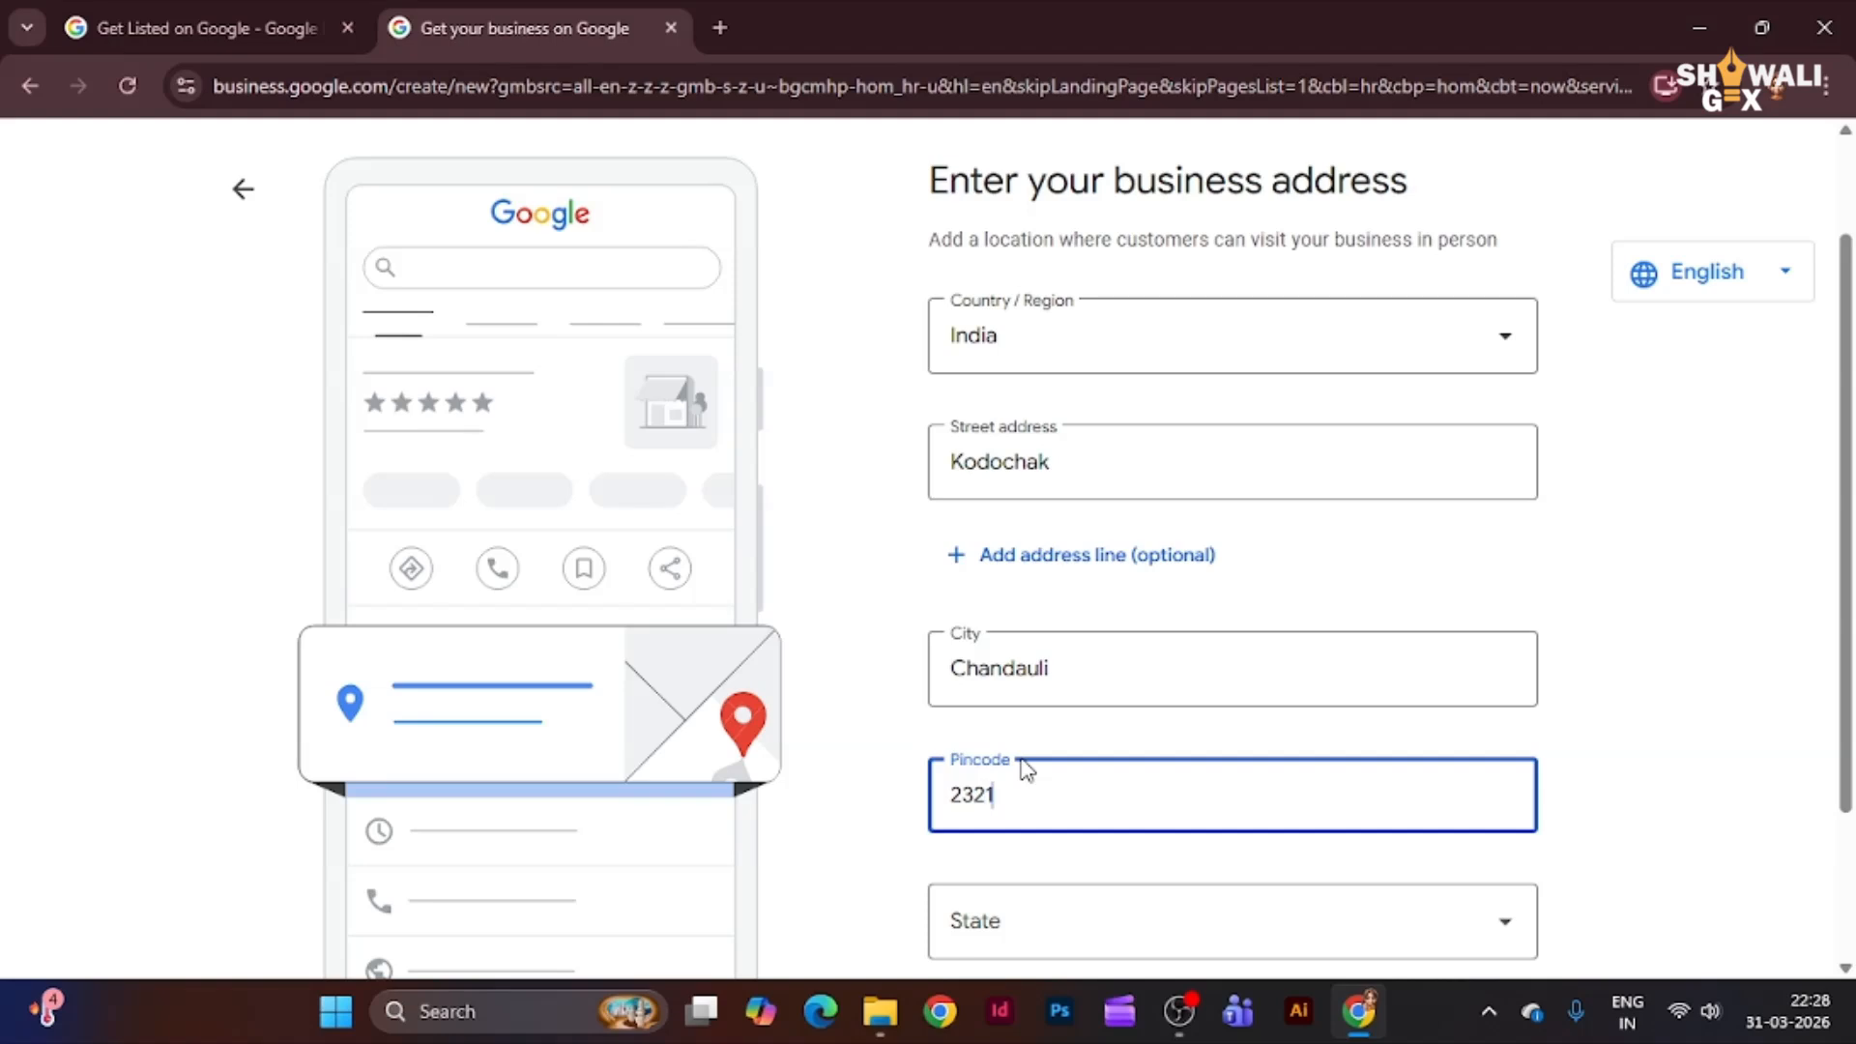
scroll(1064, 811, "down", 1)
left_click(1048, 800)
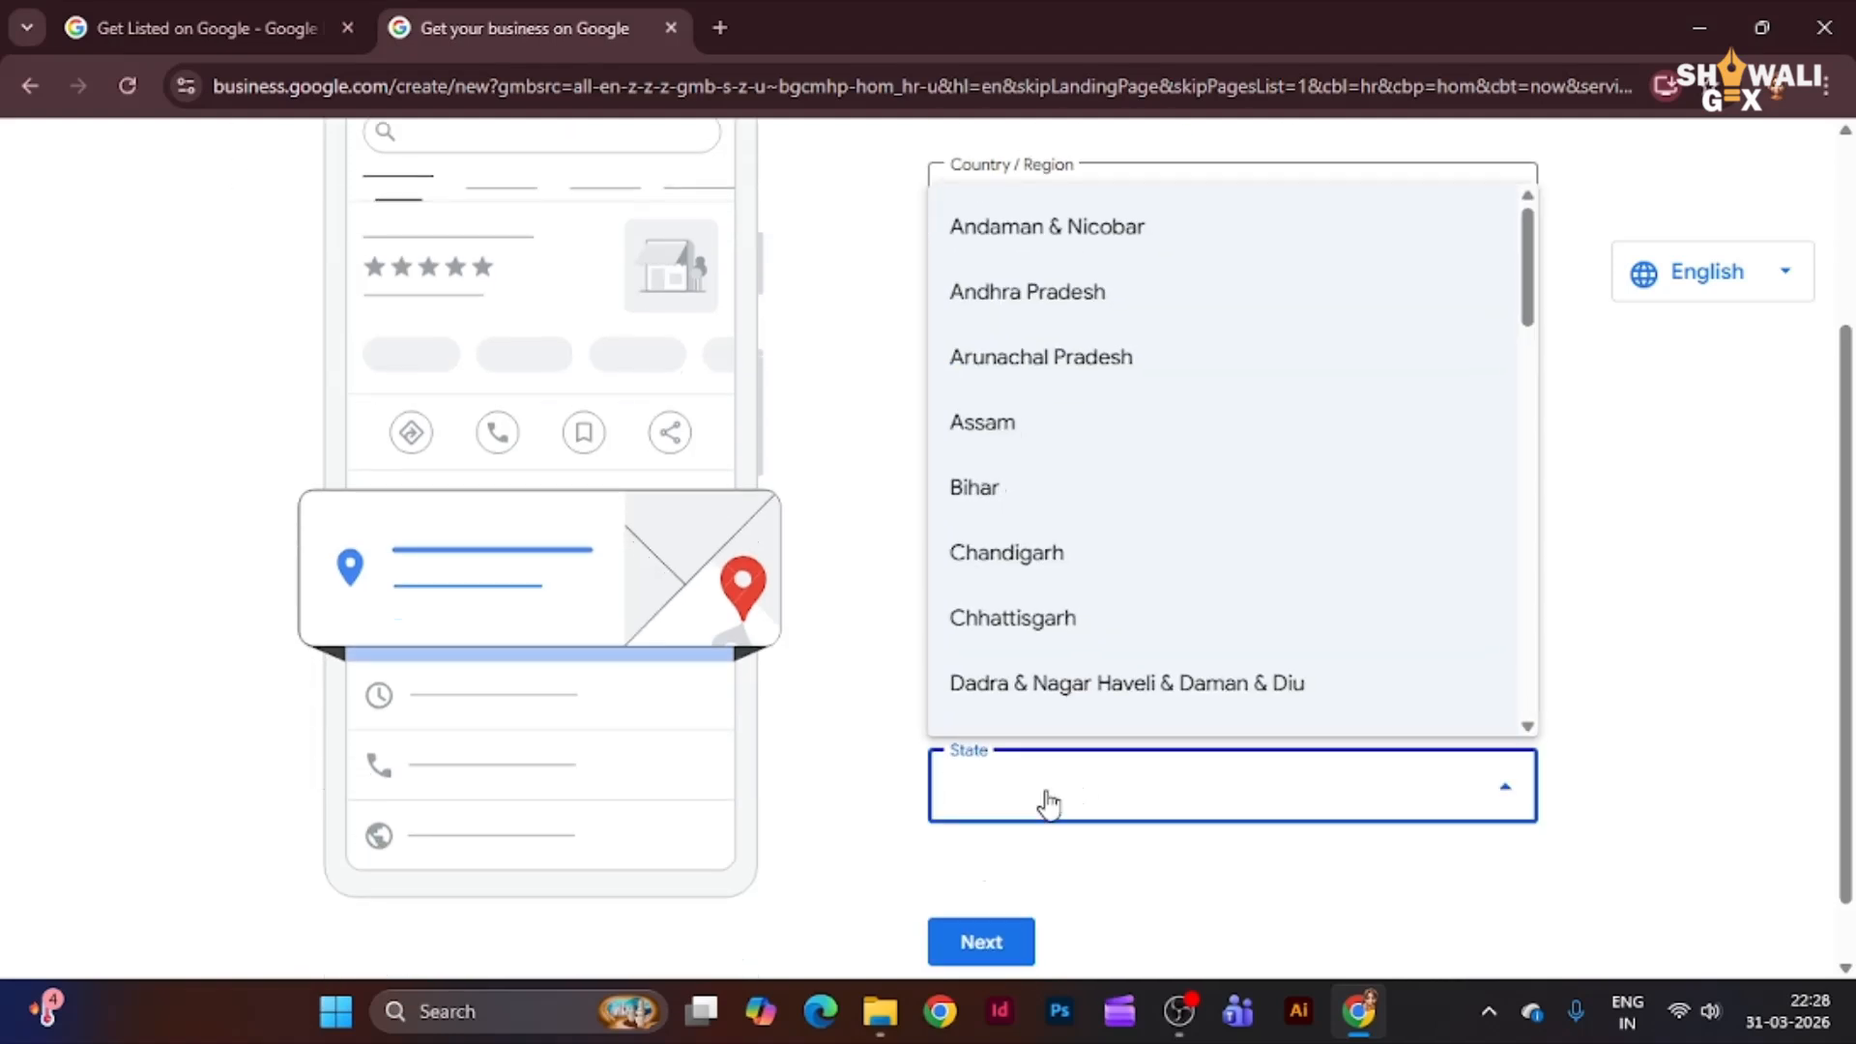
scroll(1100, 566, "down", 15)
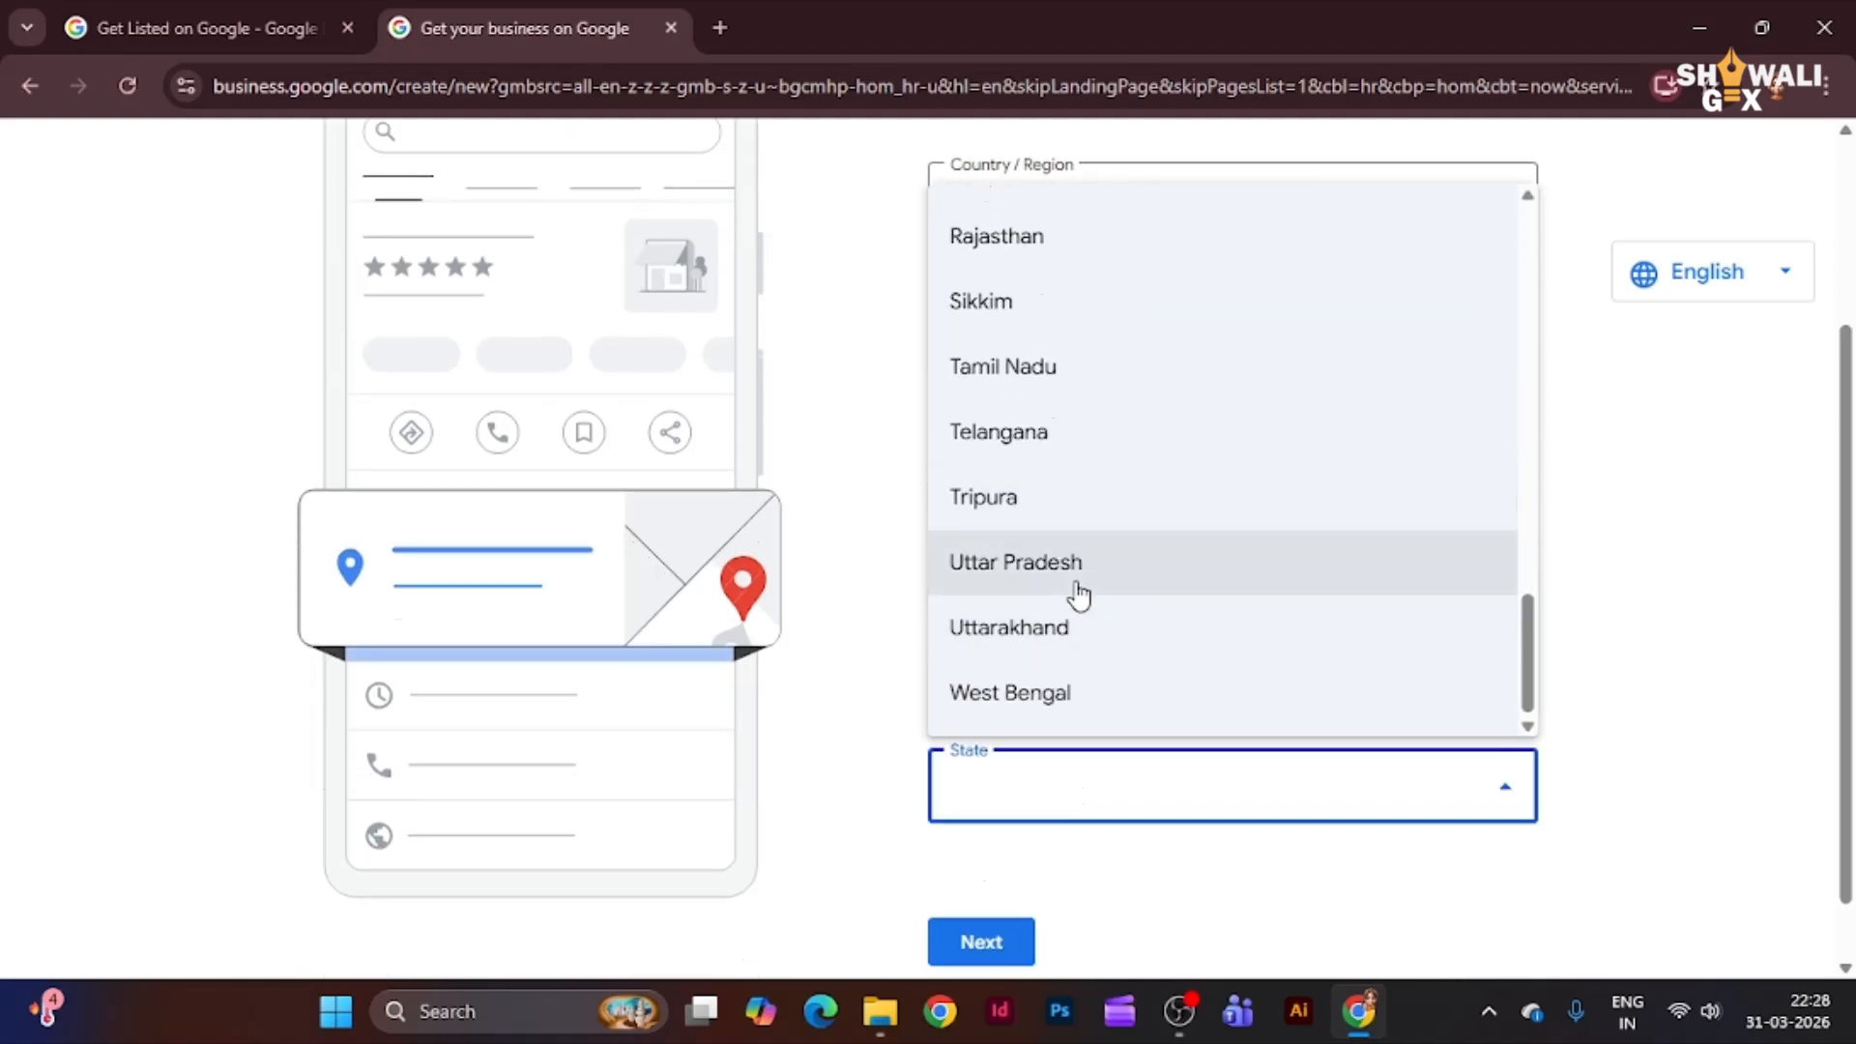
left_click(1079, 572)
left_click(988, 942)
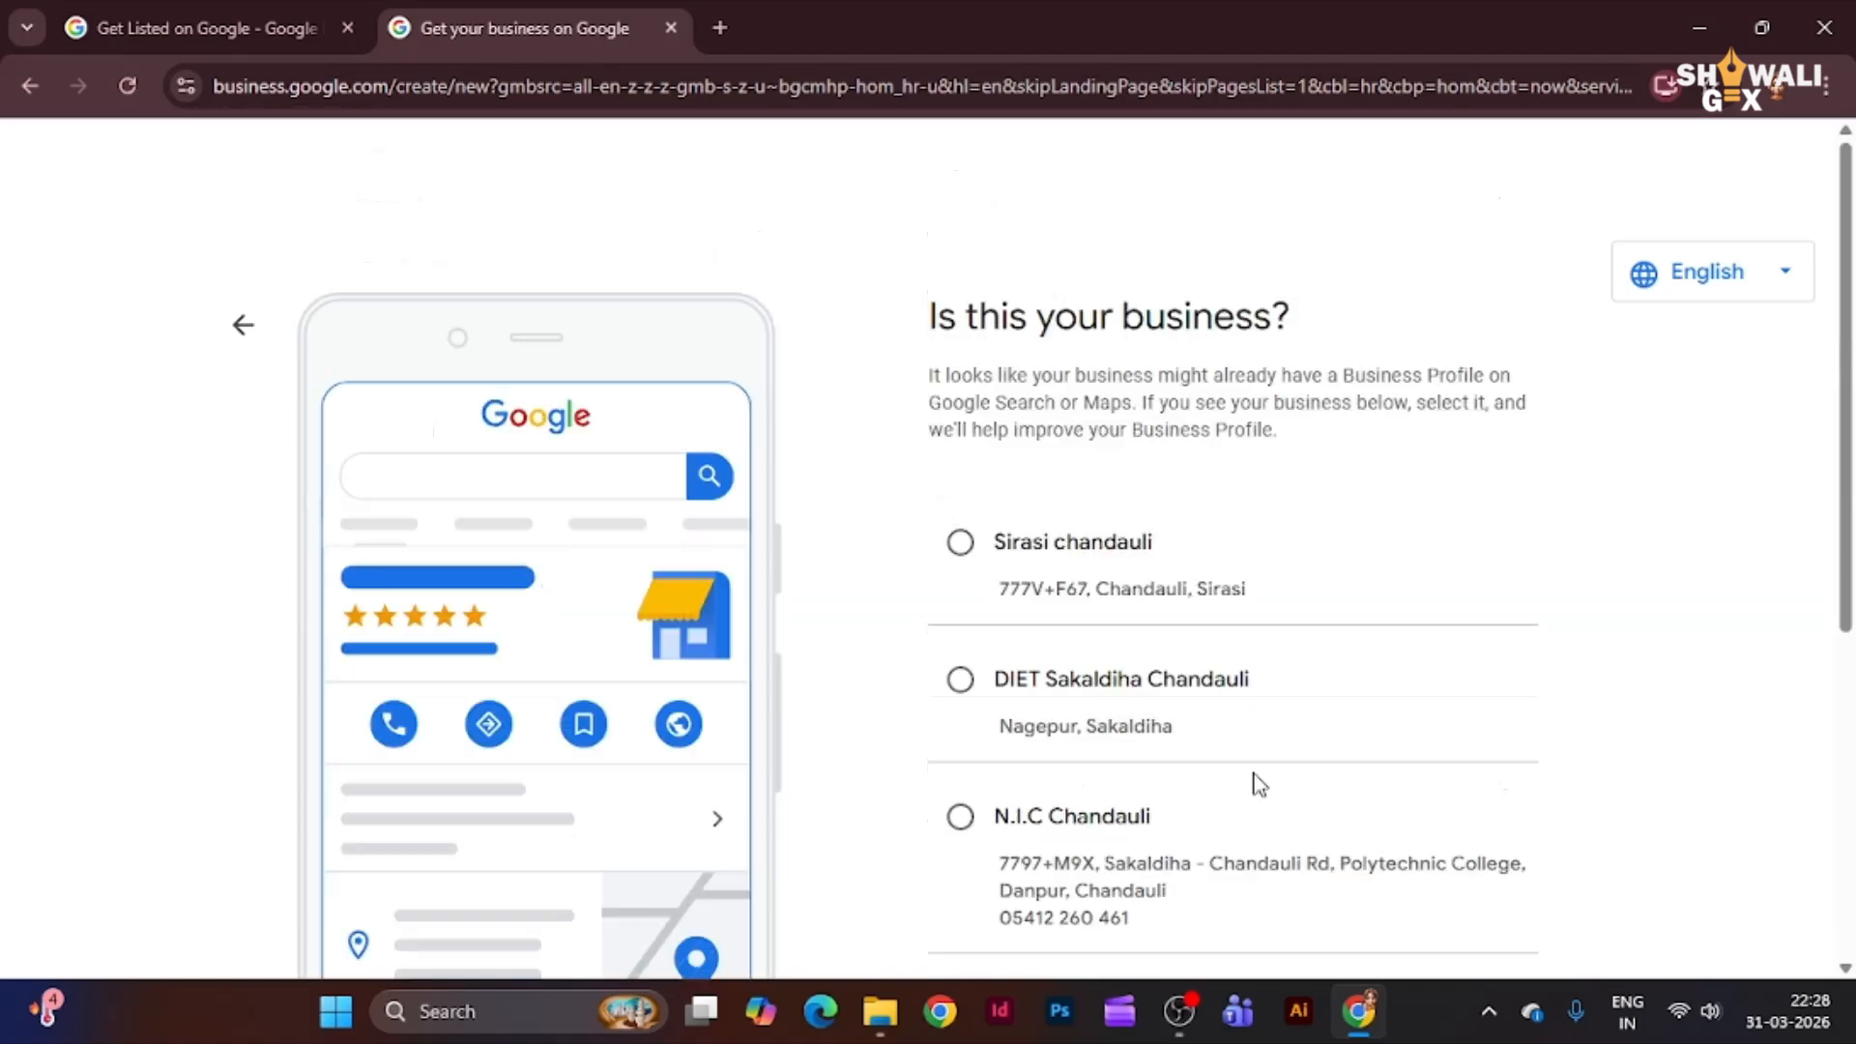
- Choose 'None of these' below the suggested Chandauli listings and continue
scroll(1147, 576, "down", 5)
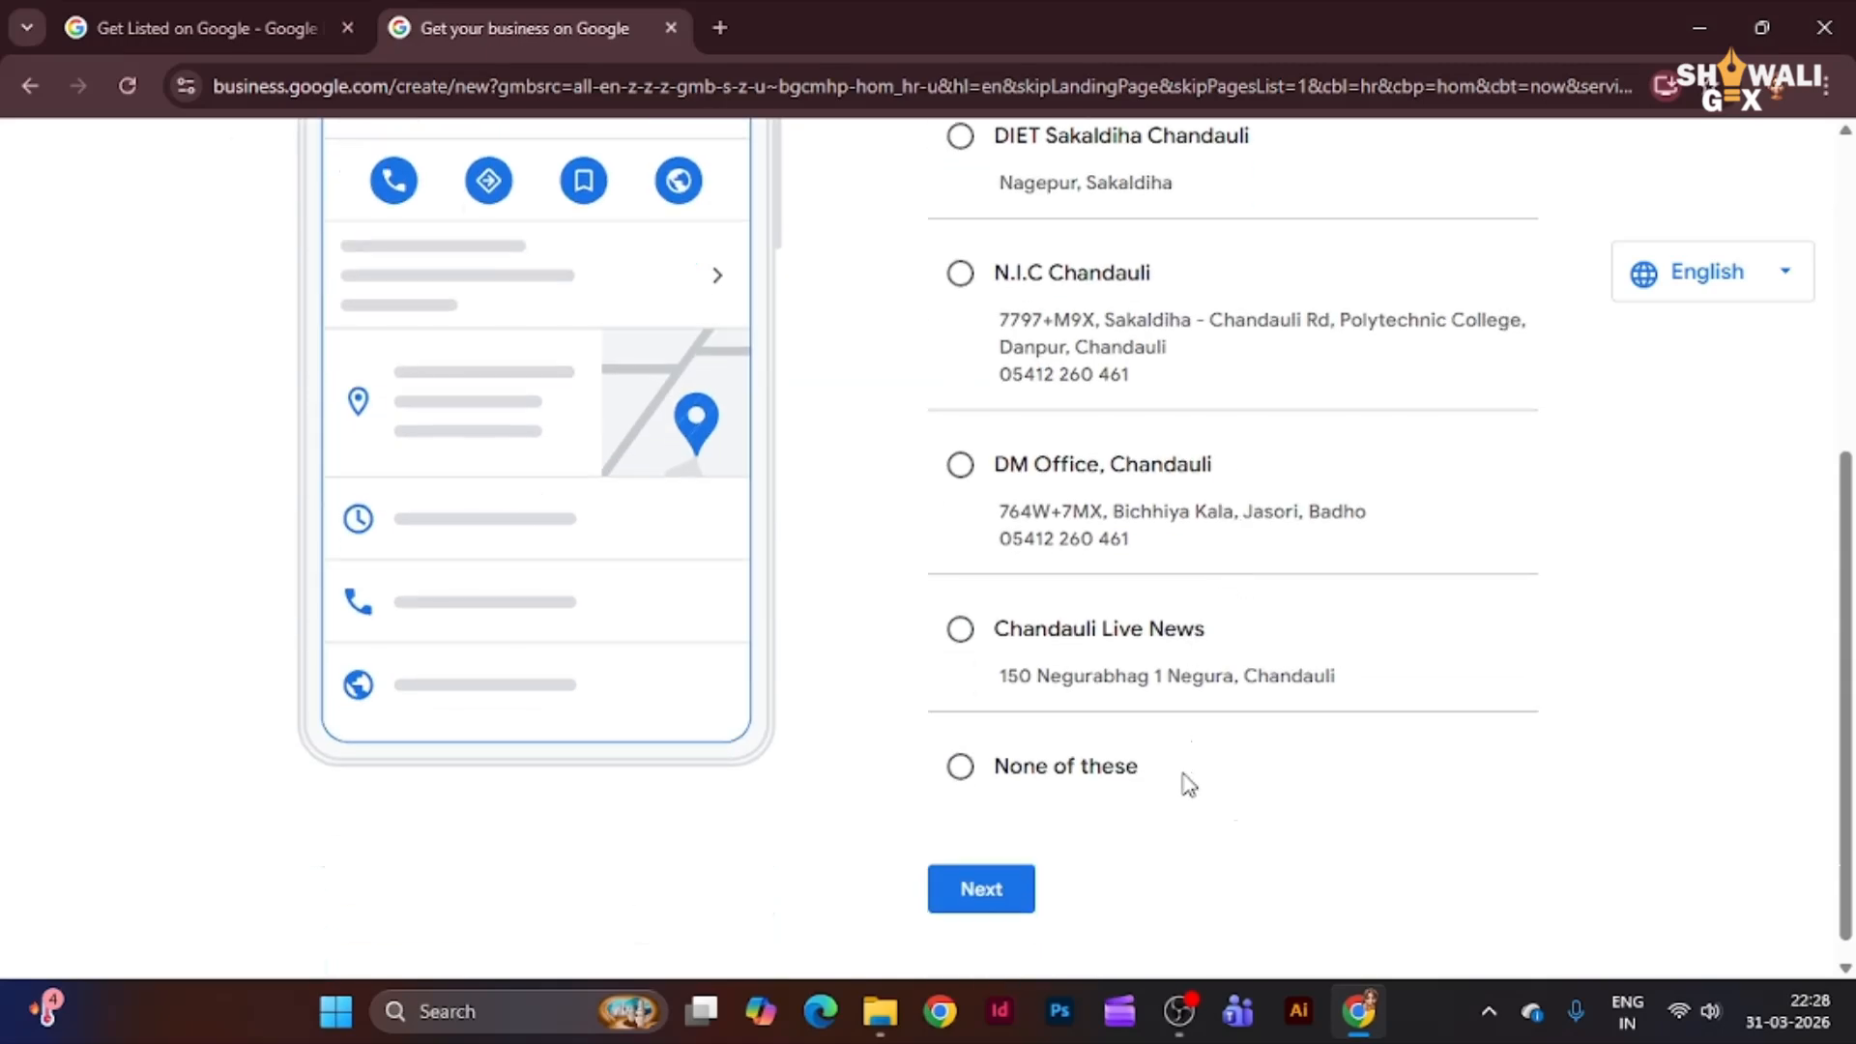
scroll(1173, 769, "up", 5)
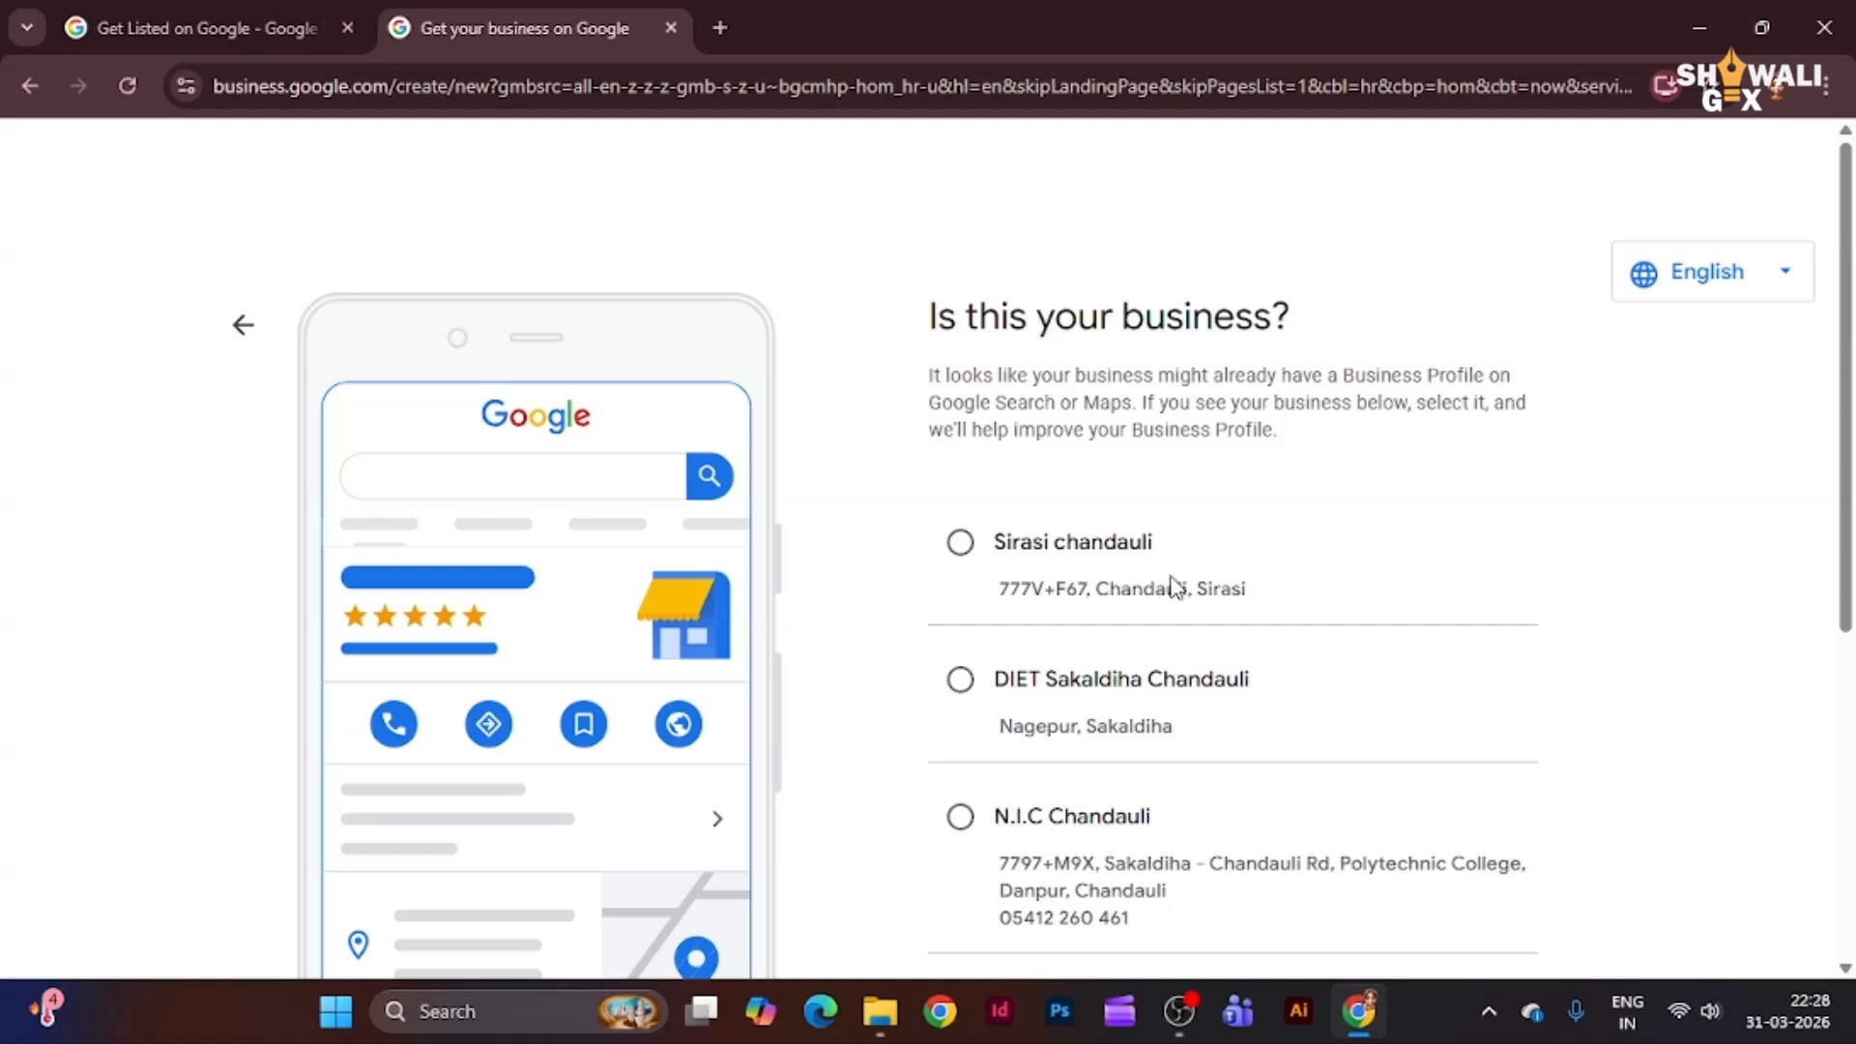
scroll(1155, 623, "down", 2)
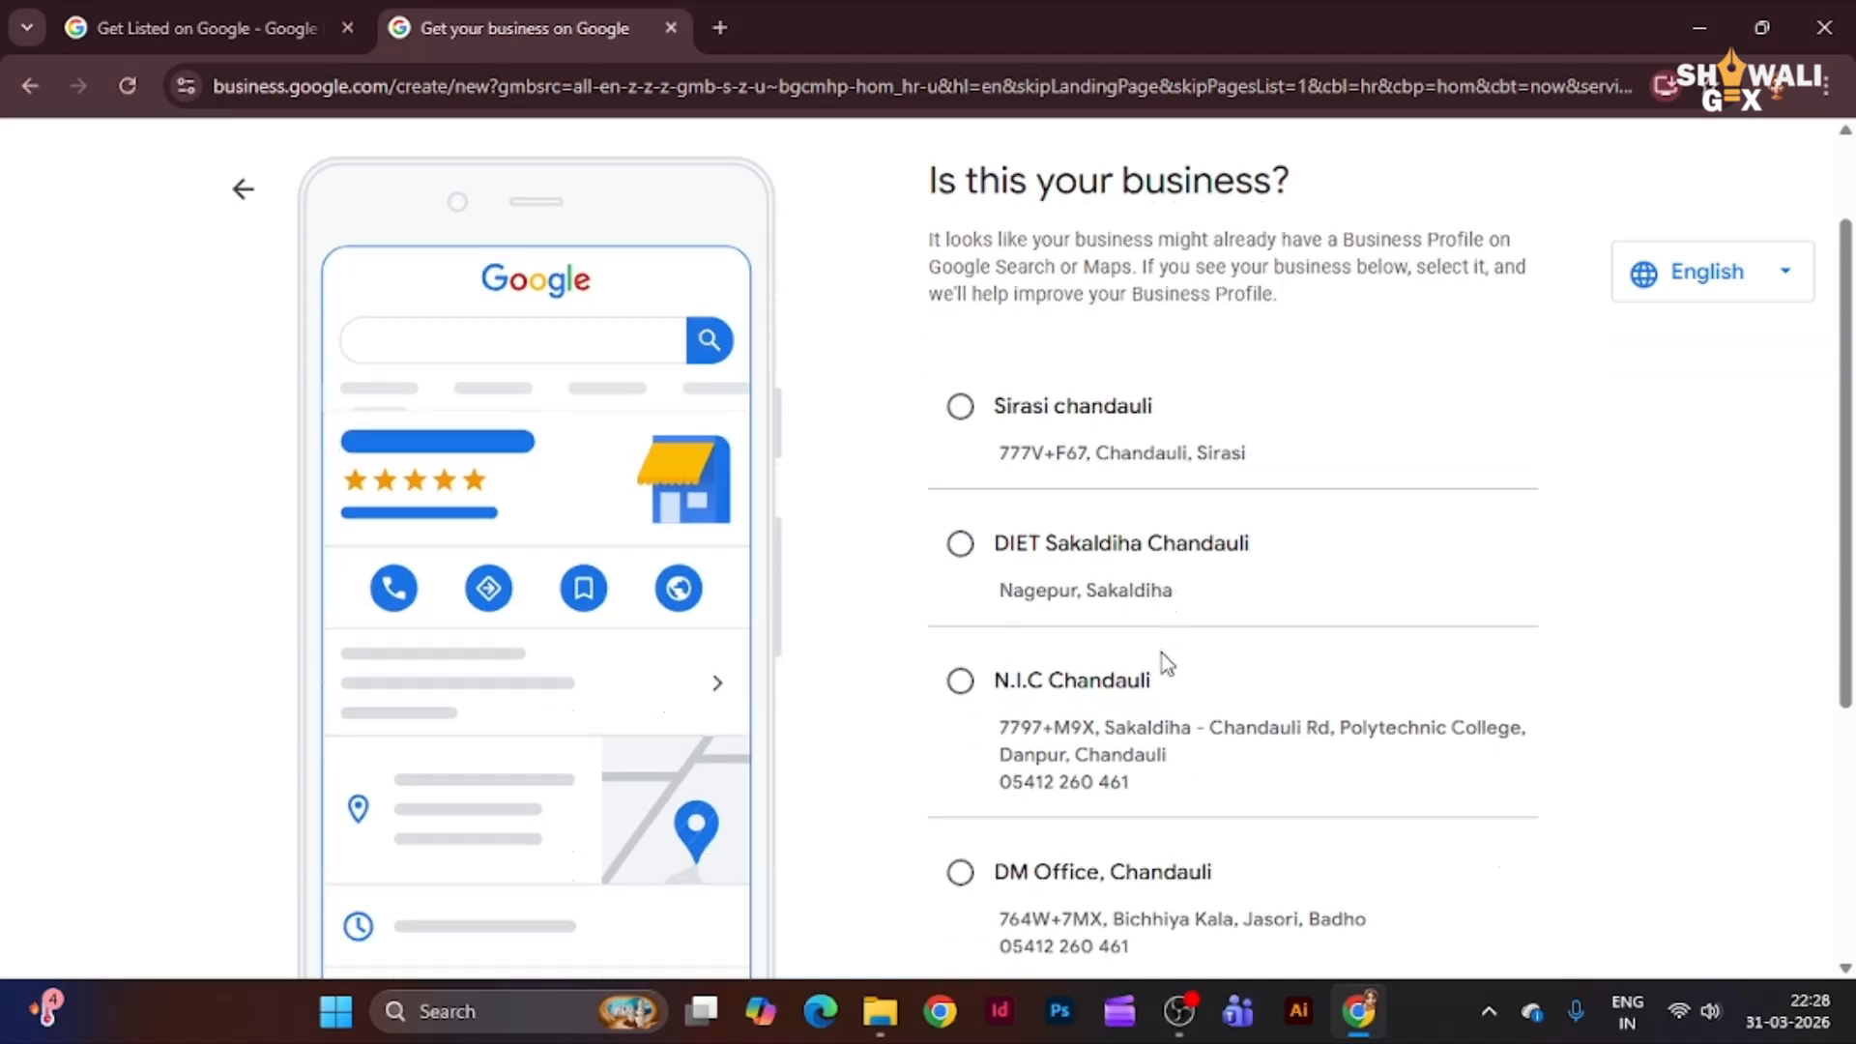
scroll(1166, 662, "down", 2)
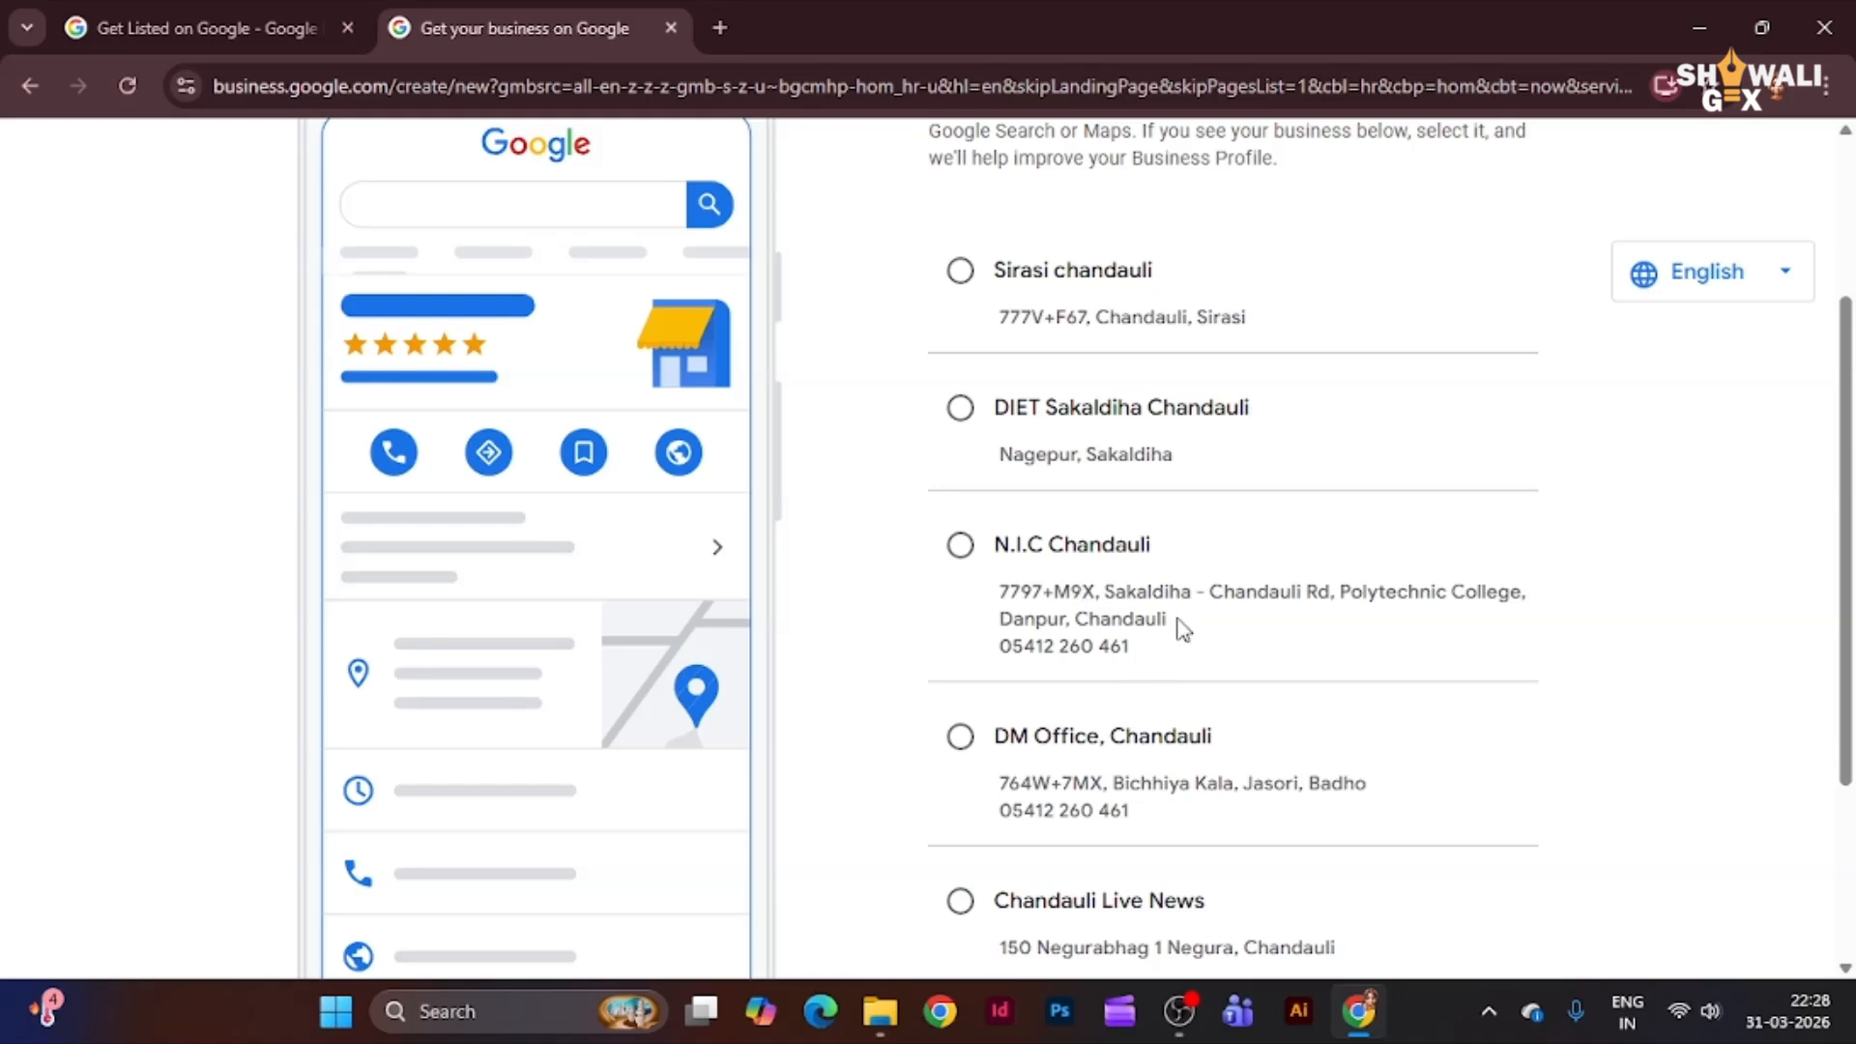
scroll(1183, 630, "down", 3)
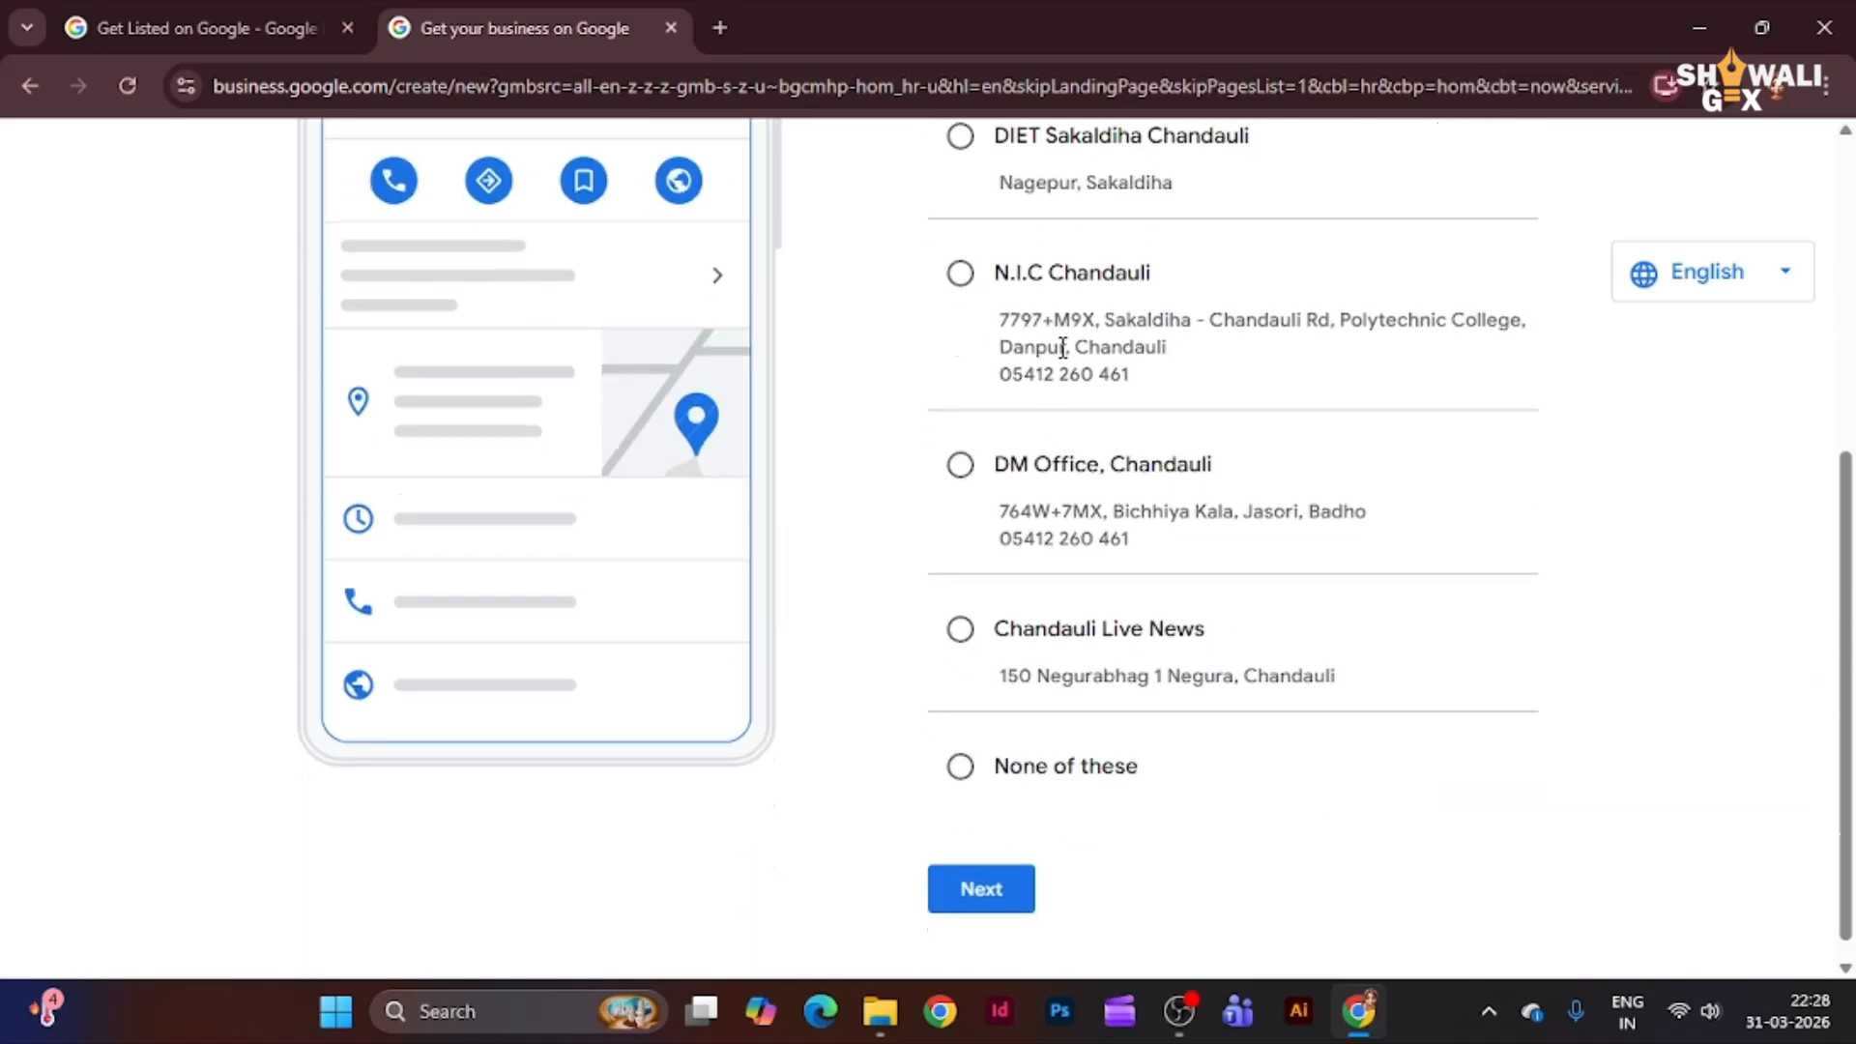
left_click(960, 769)
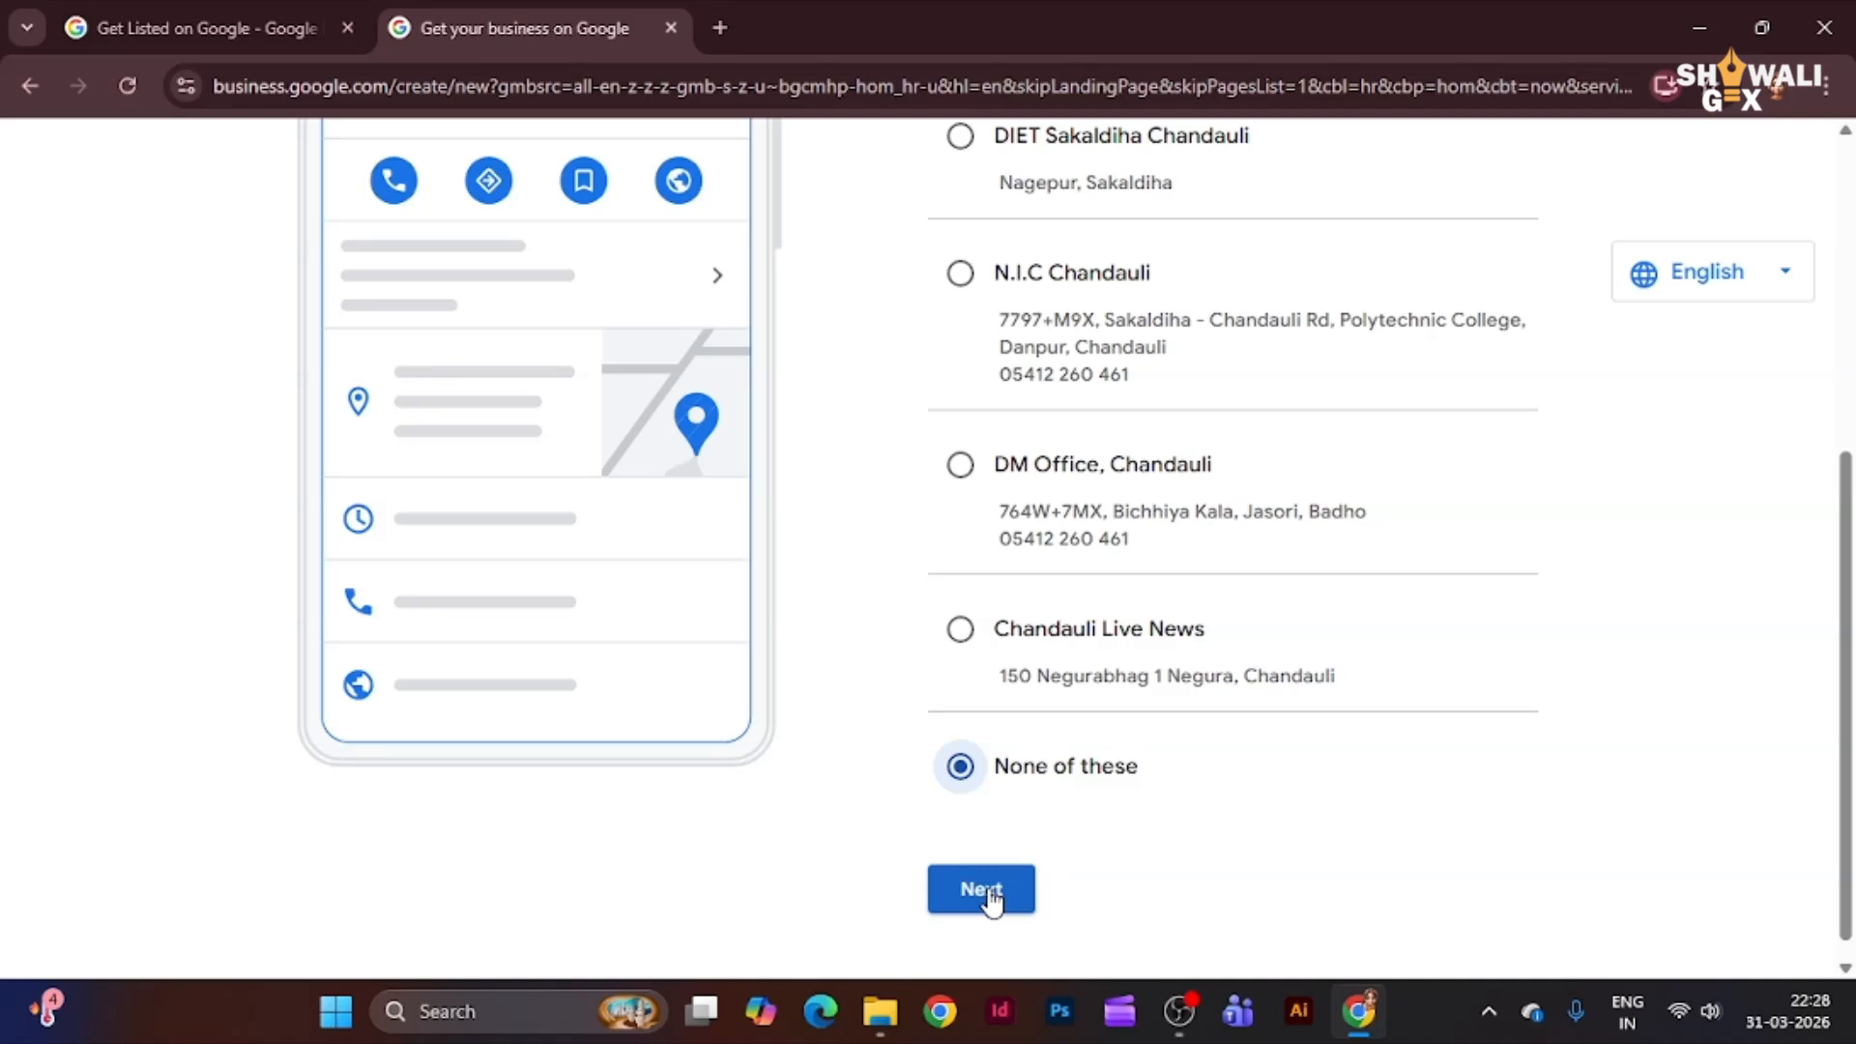
left_click(990, 897)
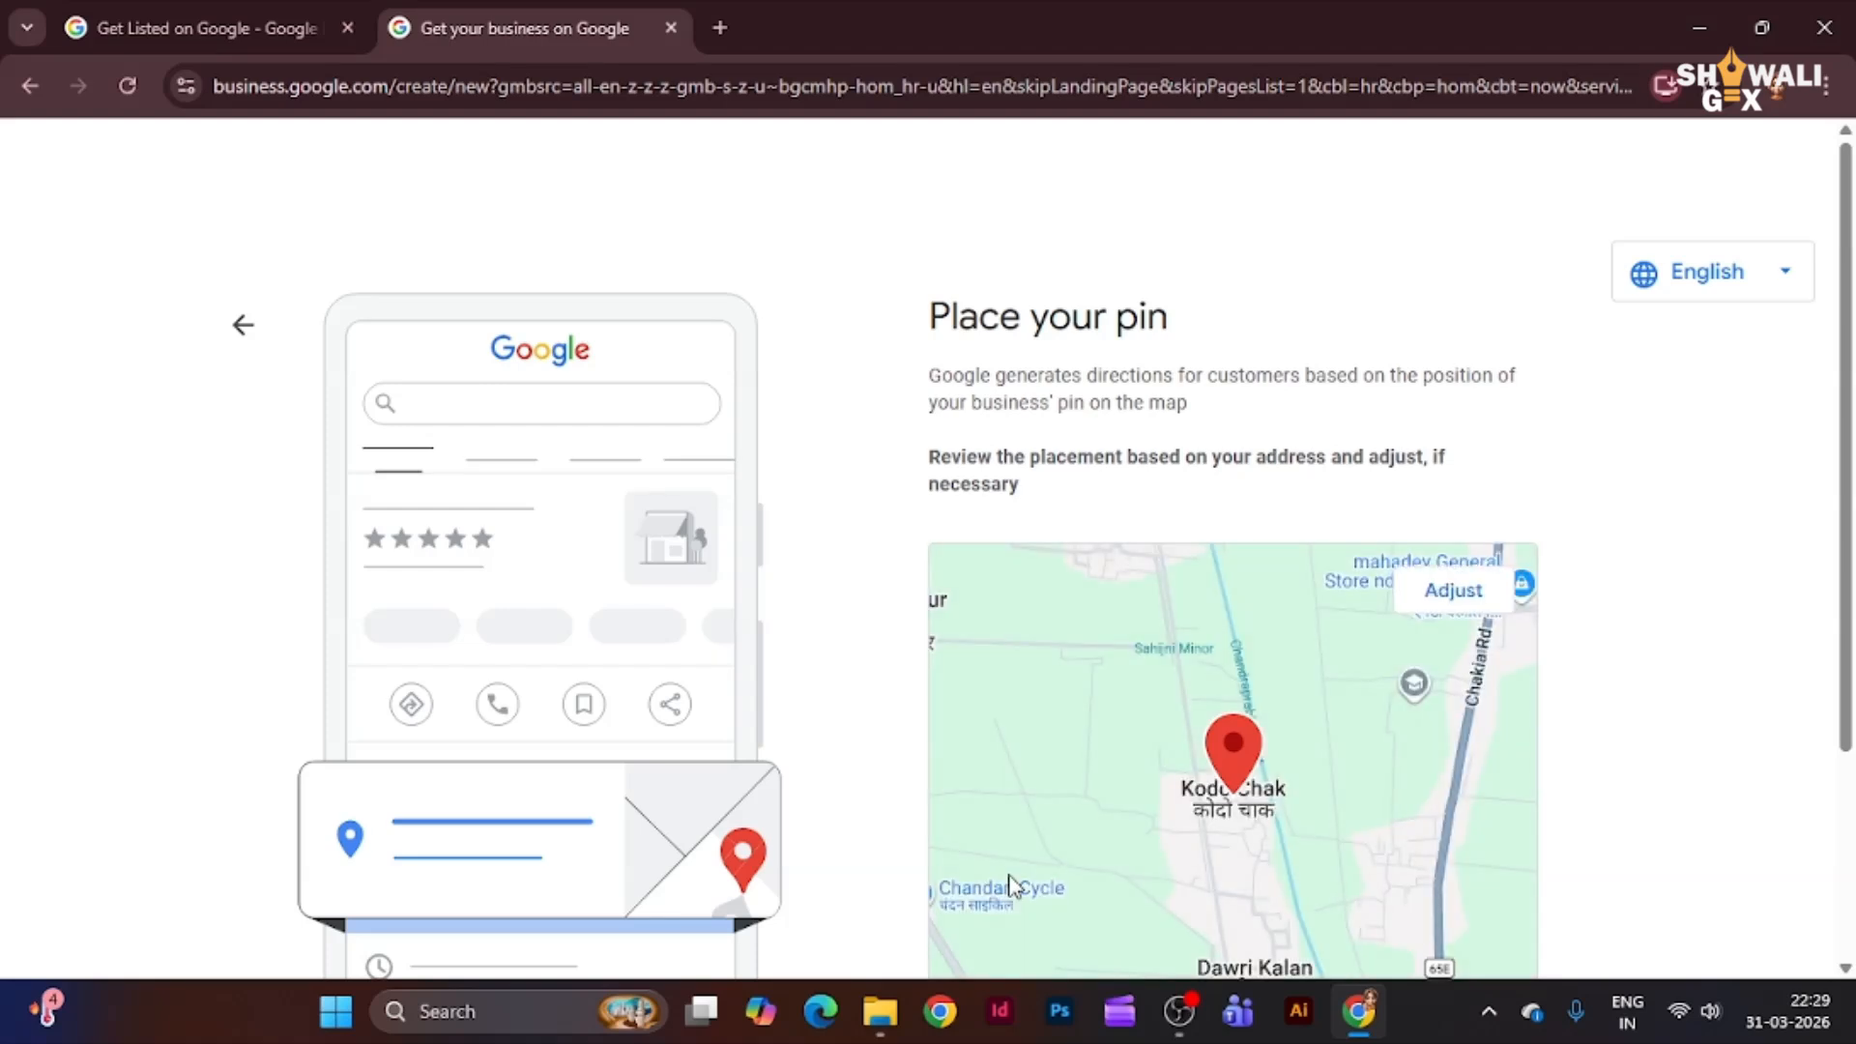
- Start adjusting the map pin, zooming in and panning to bring the shop under it
scroll(1249, 855, "down", 3)
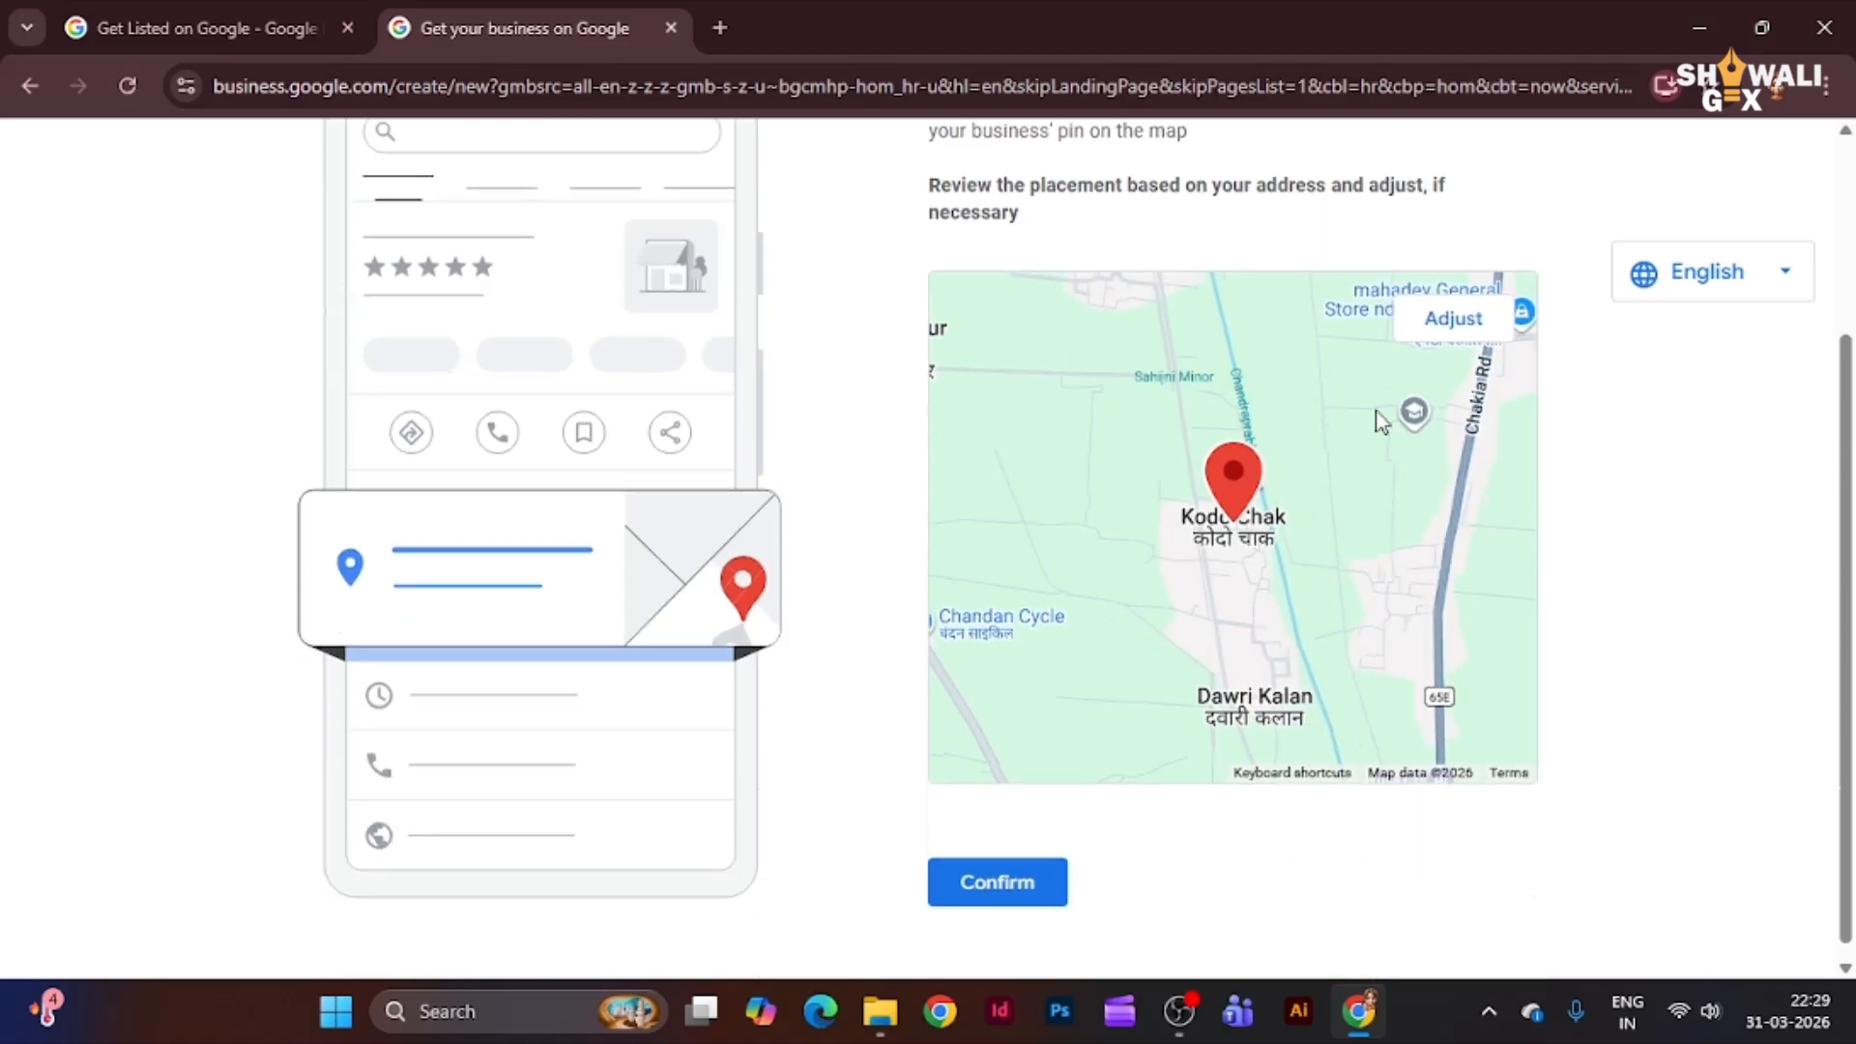
left_click(1446, 333)
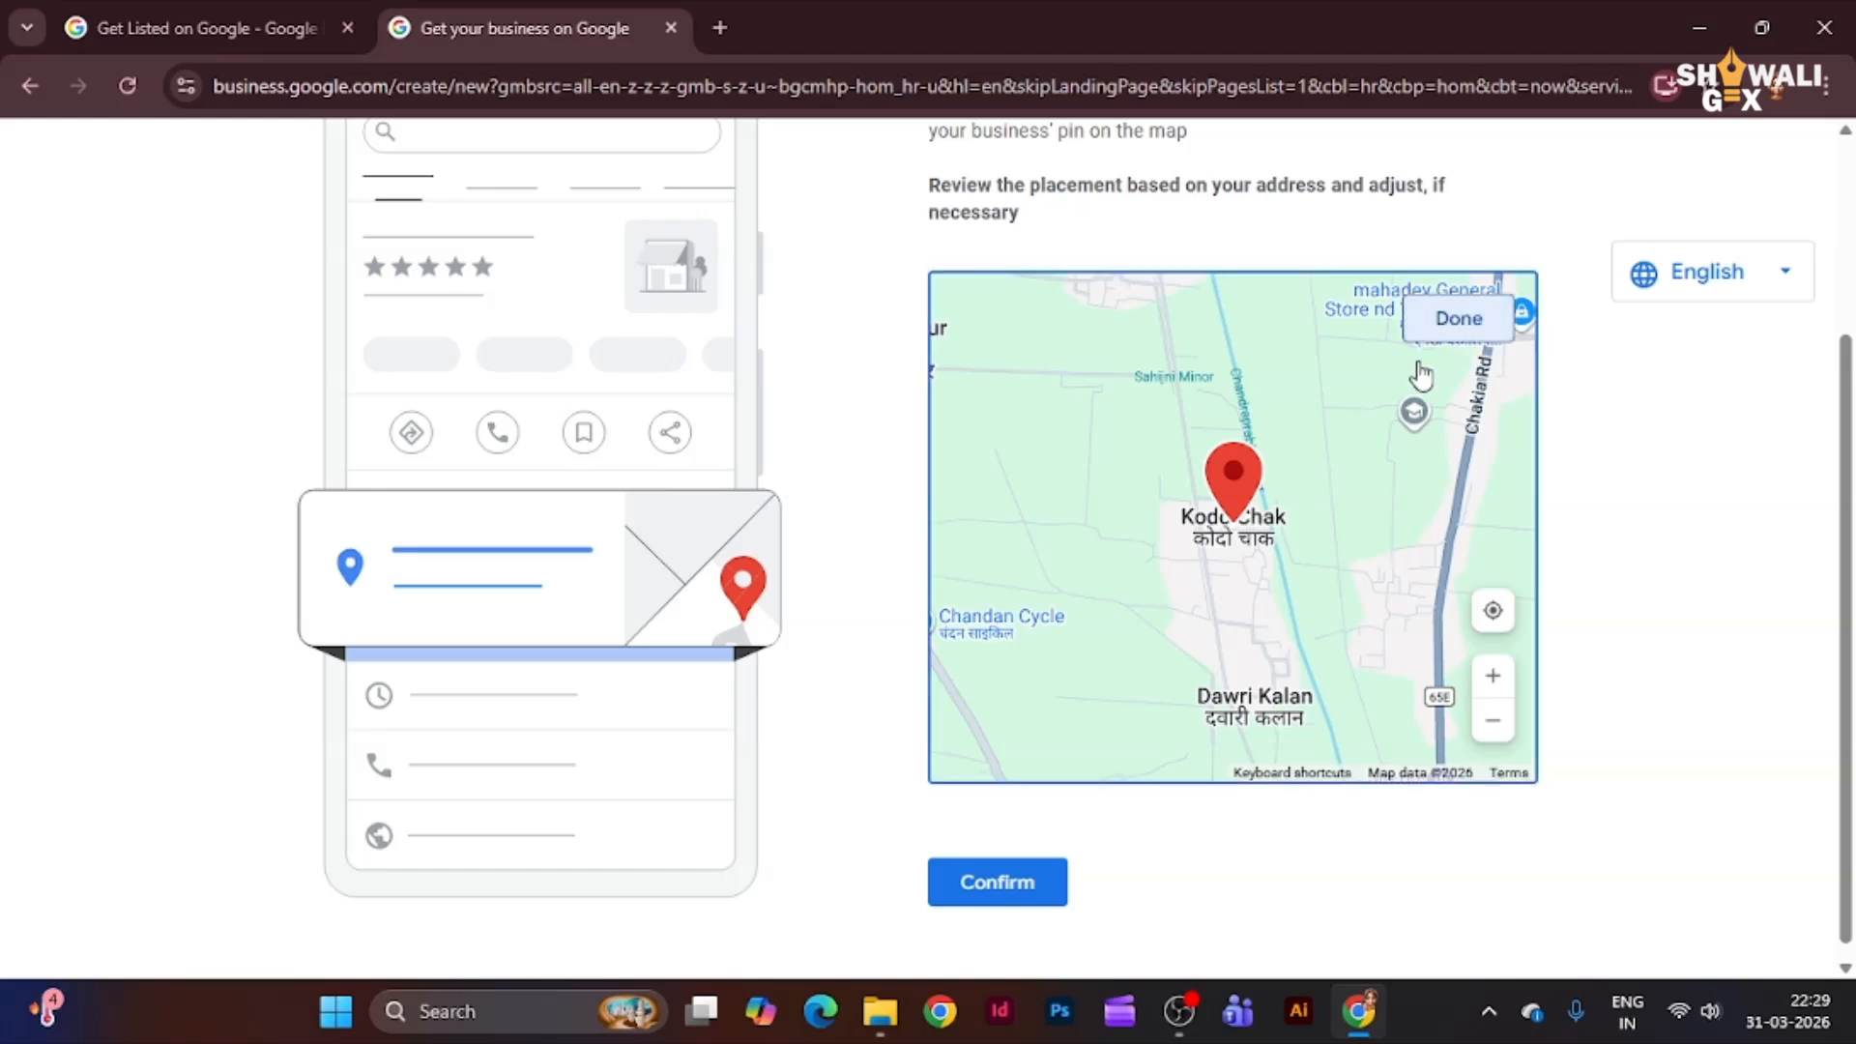
mouse_move(1269, 546)
left_mouse_down()
mouse_move(1297, 585)
mouse_move(1276, 551)
left_mouse_up()
left_click(1493, 676)
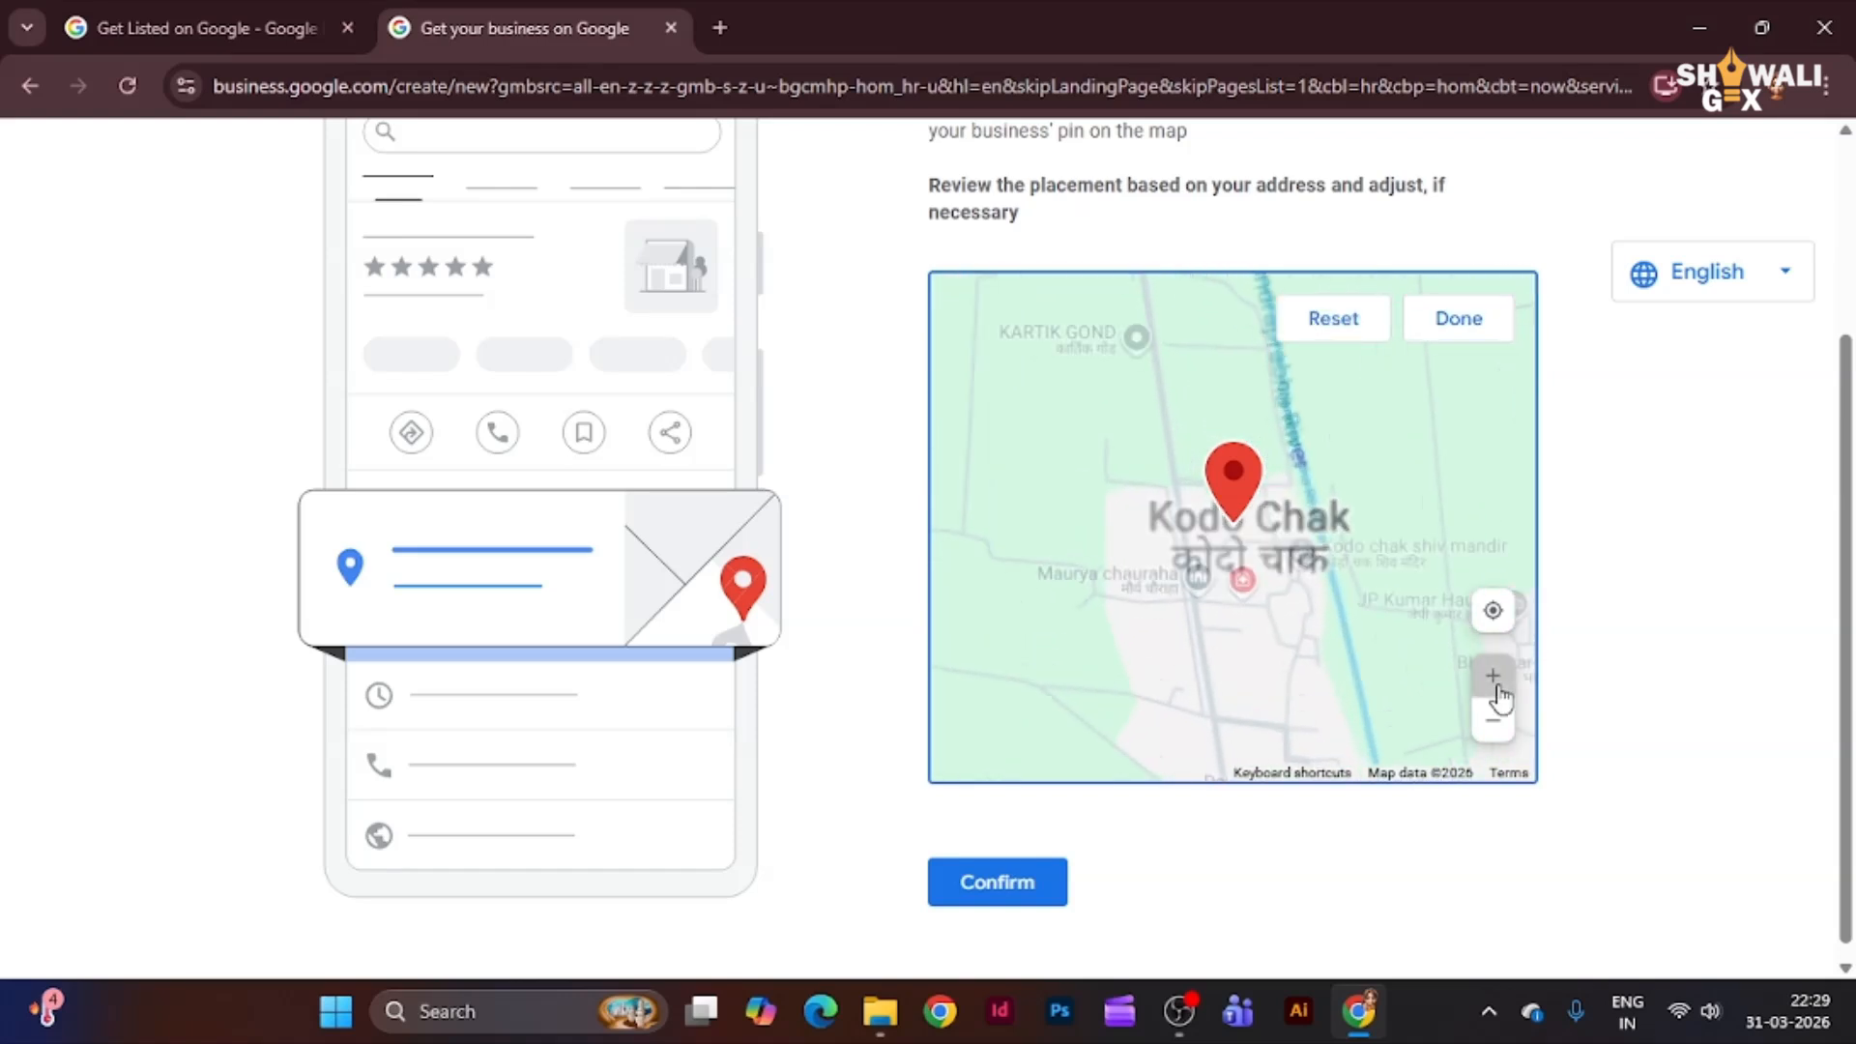
left_click(1493, 676)
left_click_drag(1308, 521, 1311, 506)
left_click_drag(1301, 616, 1265, 491)
mouse_move(1304, 663)
left_mouse_down()
mouse_move(1261, 614)
mouse_move(1150, 626)
mouse_move(1238, 657)
mouse_move(1187, 667)
left_mouse_up()
- Zoom to street level, line the pin up beside Shiwali Digital, and confirm the placement
left_click(1495, 679)
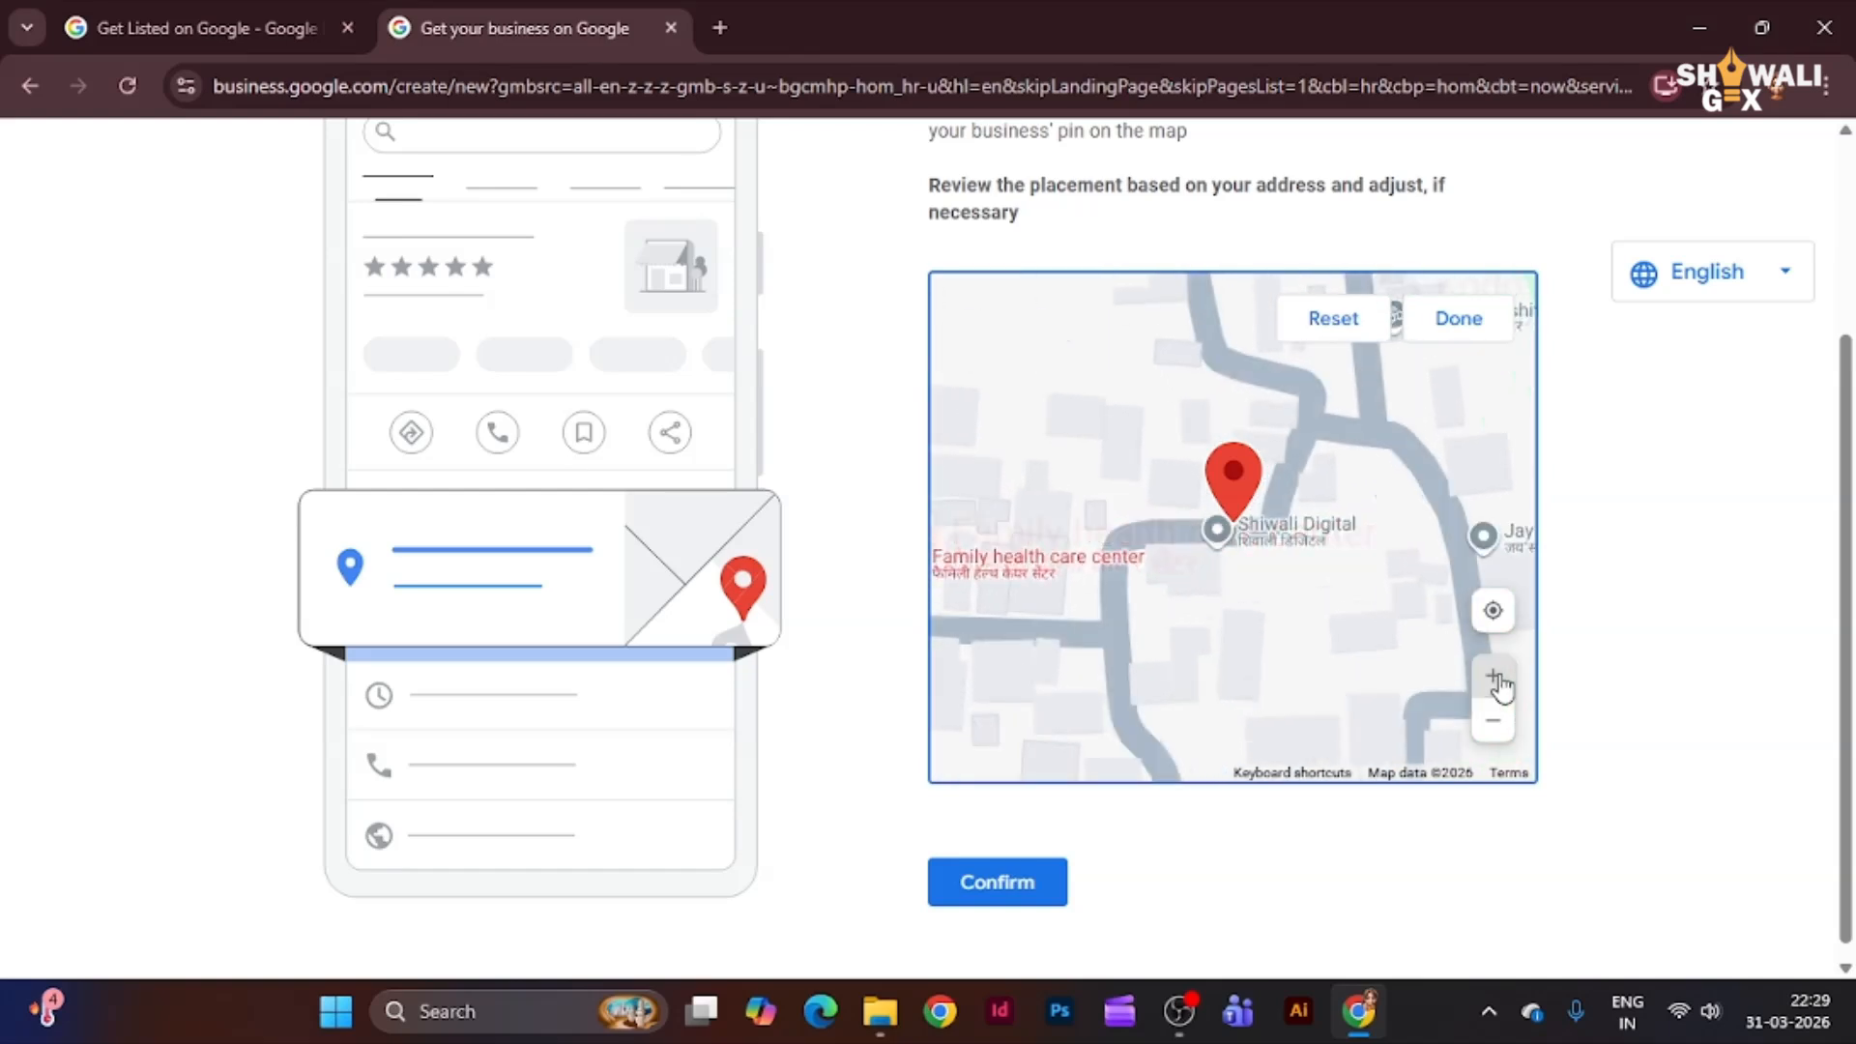
left_click(1495, 679)
left_click_drag(1272, 628, 1253, 655)
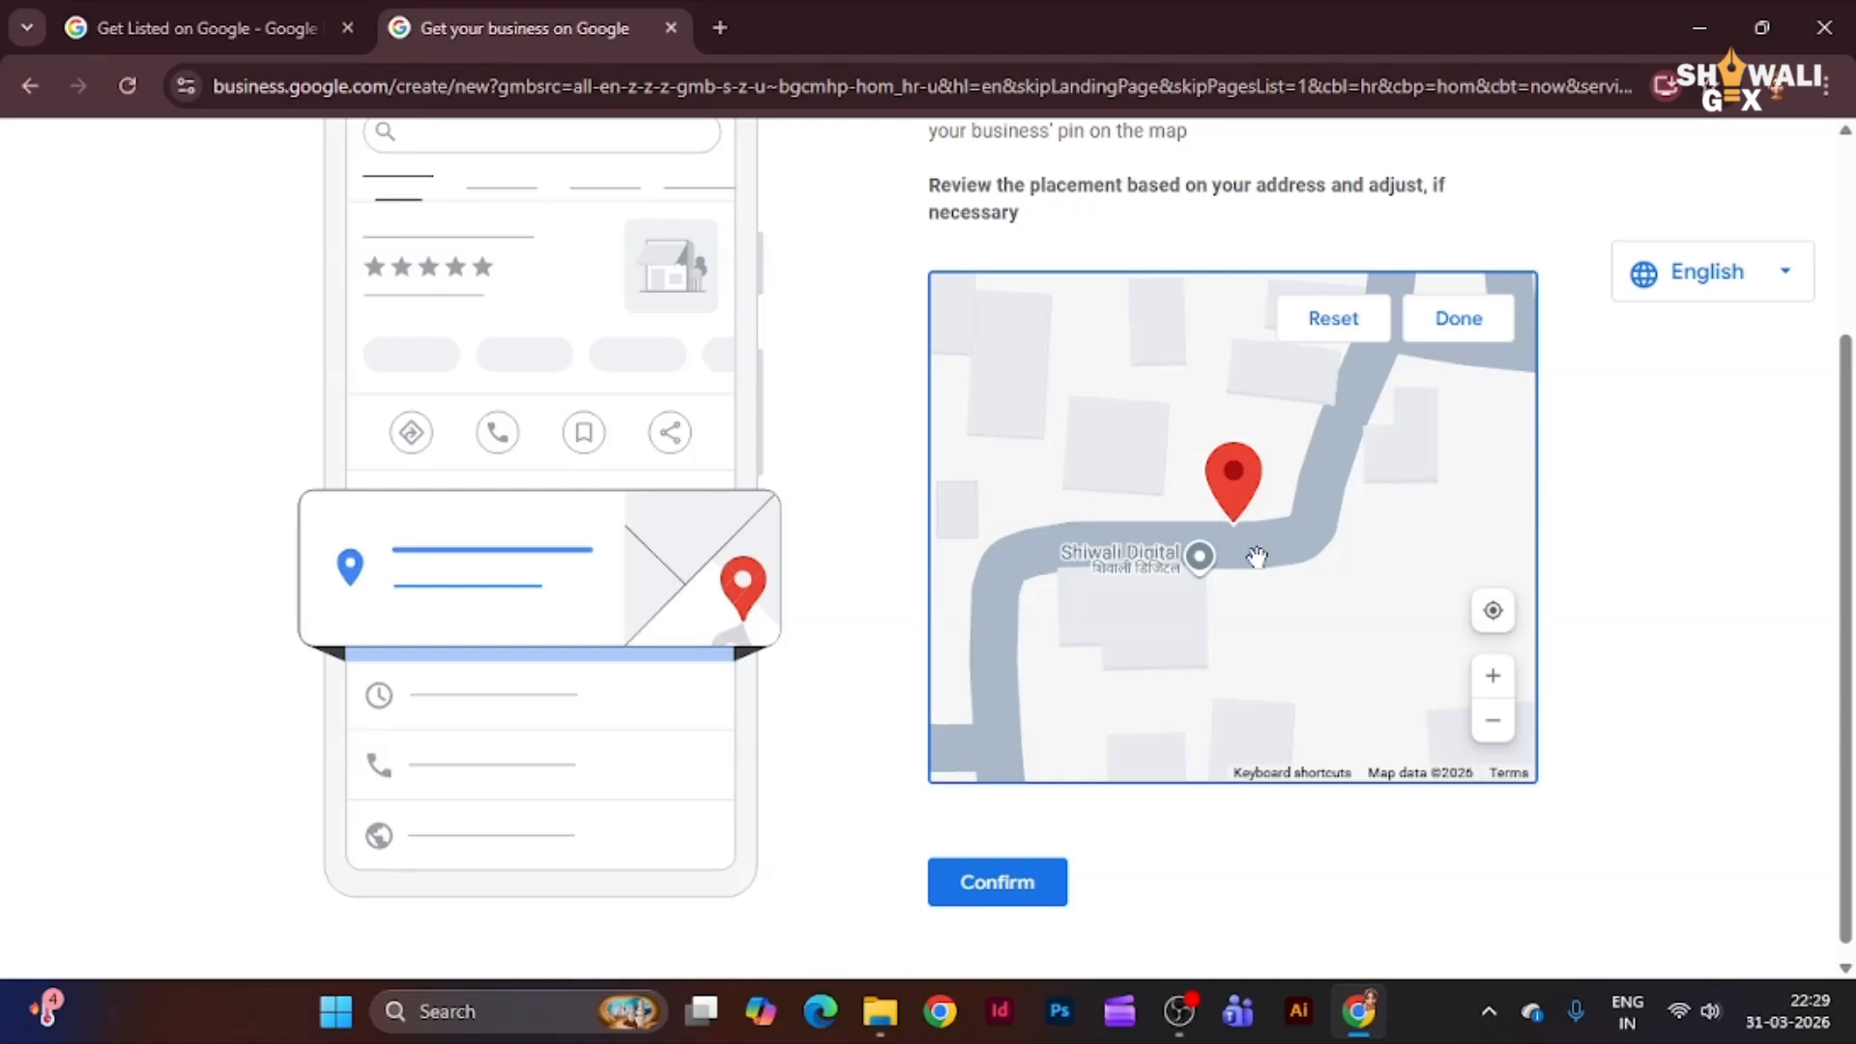
left_click_drag(1284, 609, 1395, 563)
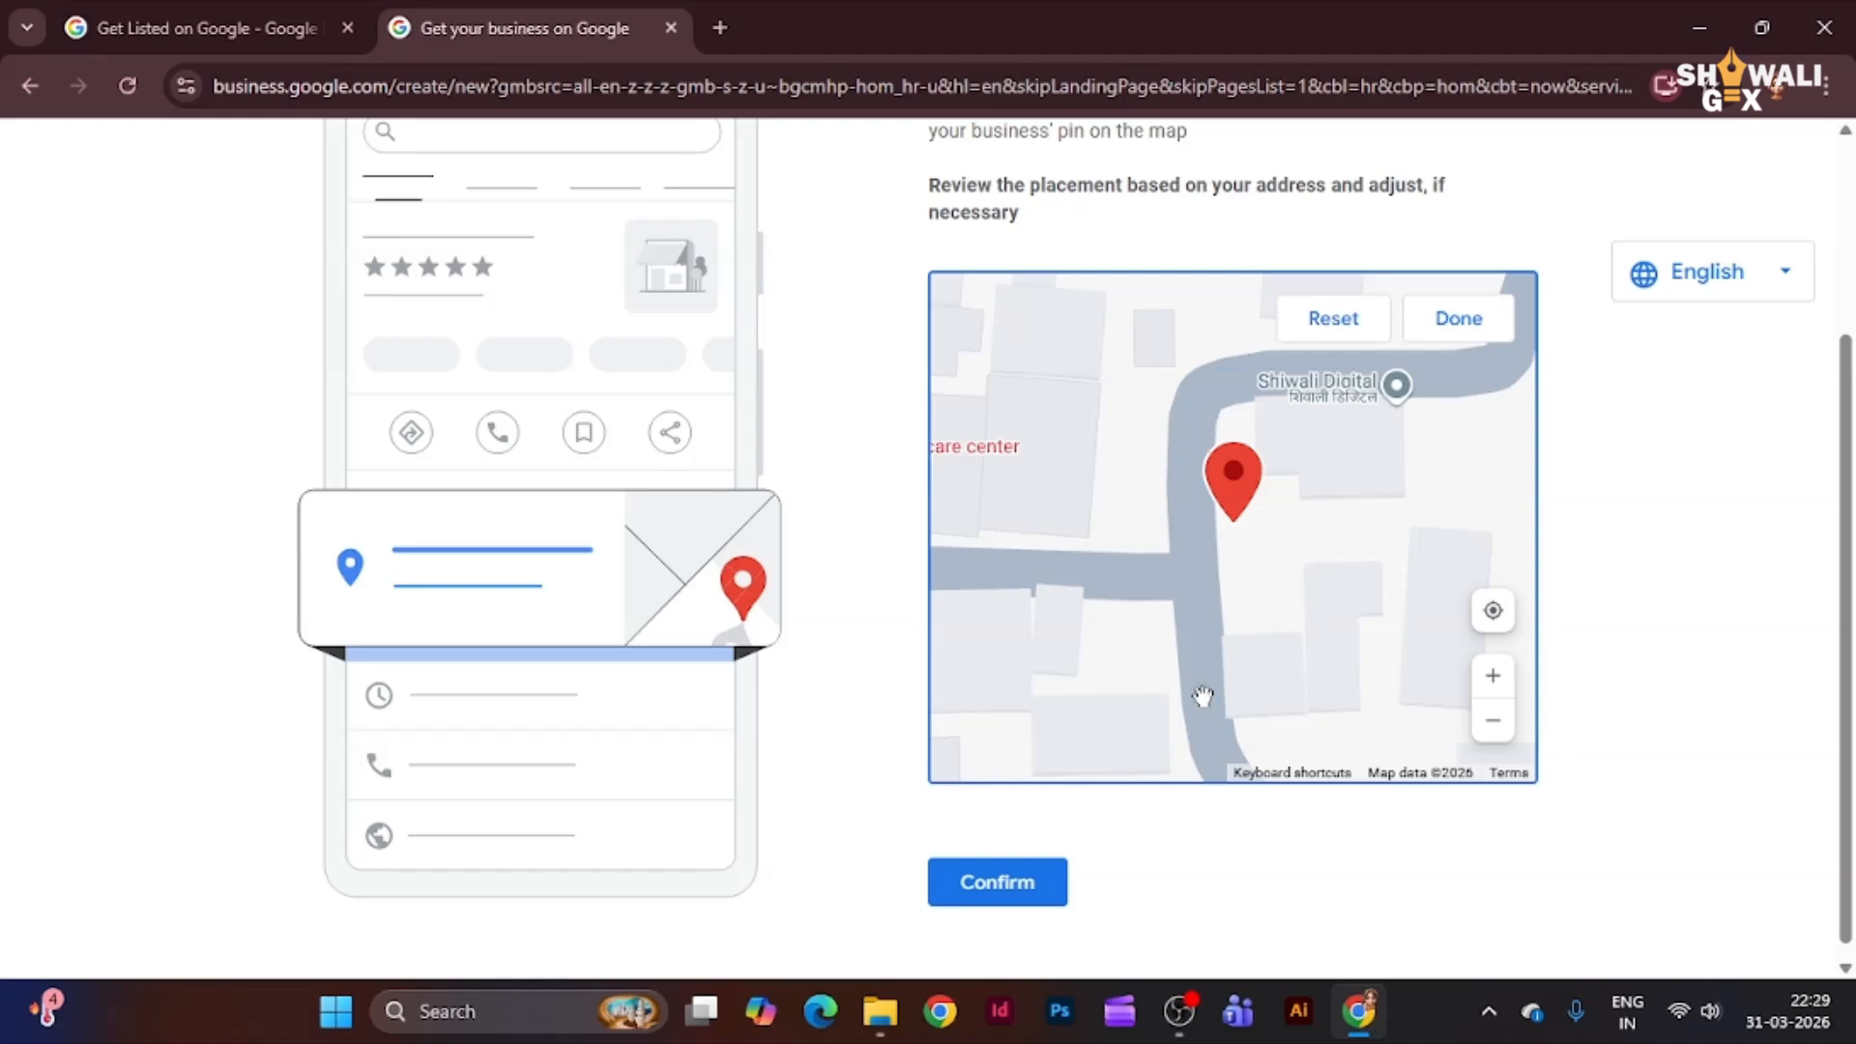
mouse_move(1435, 498)
left_mouse_down()
mouse_move(1301, 618)
mouse_move(1278, 608)
left_mouse_up()
left_click(1456, 312)
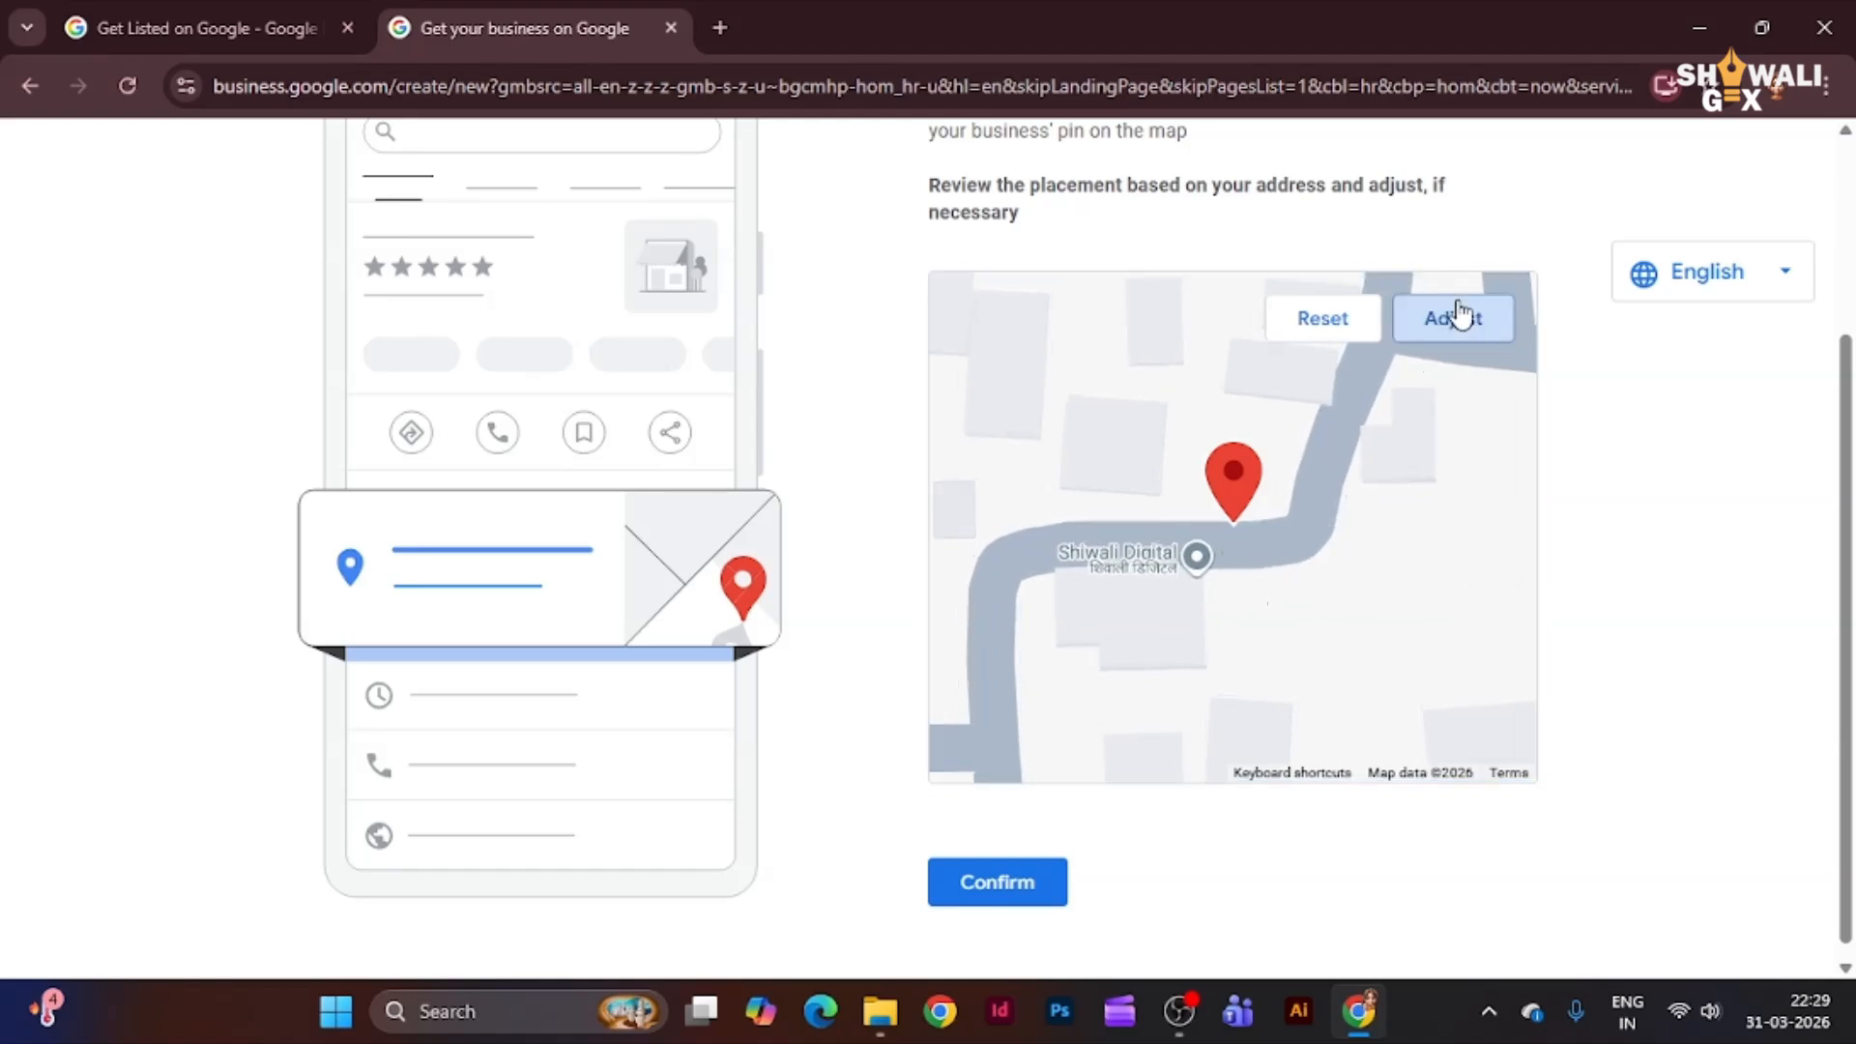
left_click(1025, 899)
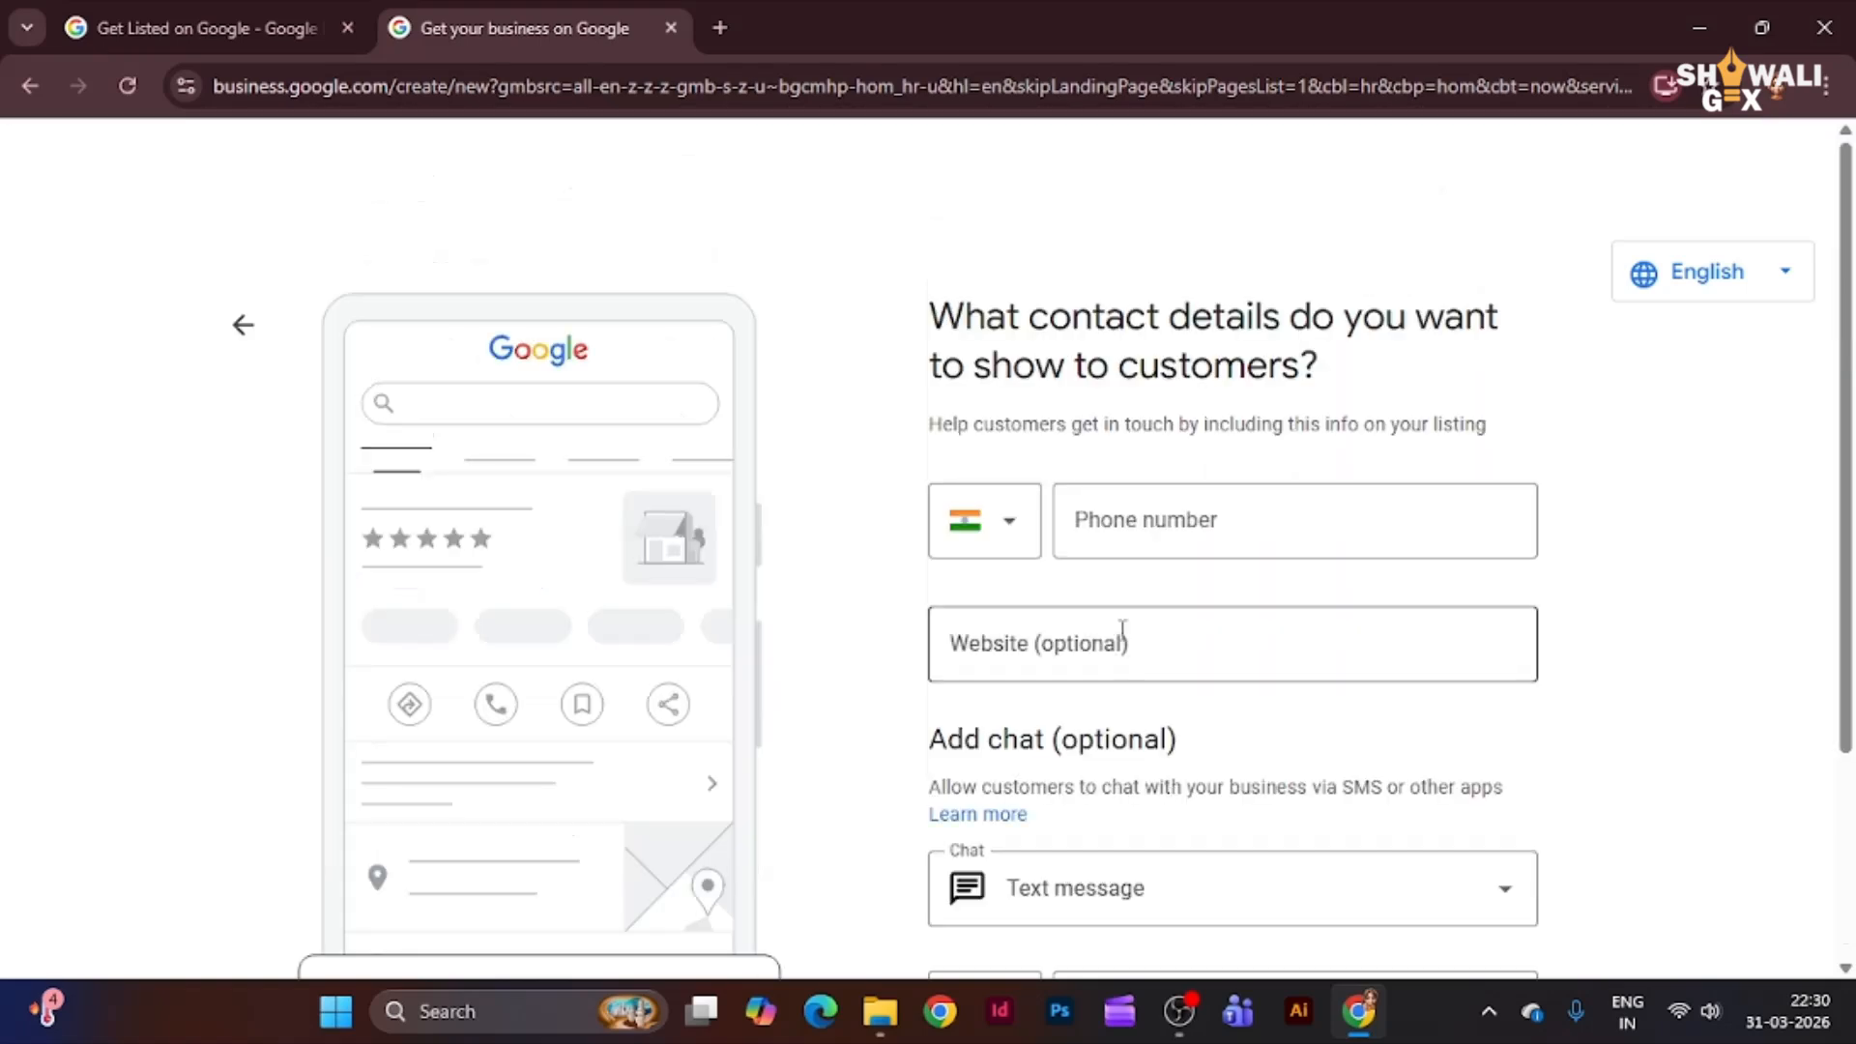
- Keep India (+91) as the country code and enter the business phone number
left_click(1162, 510)
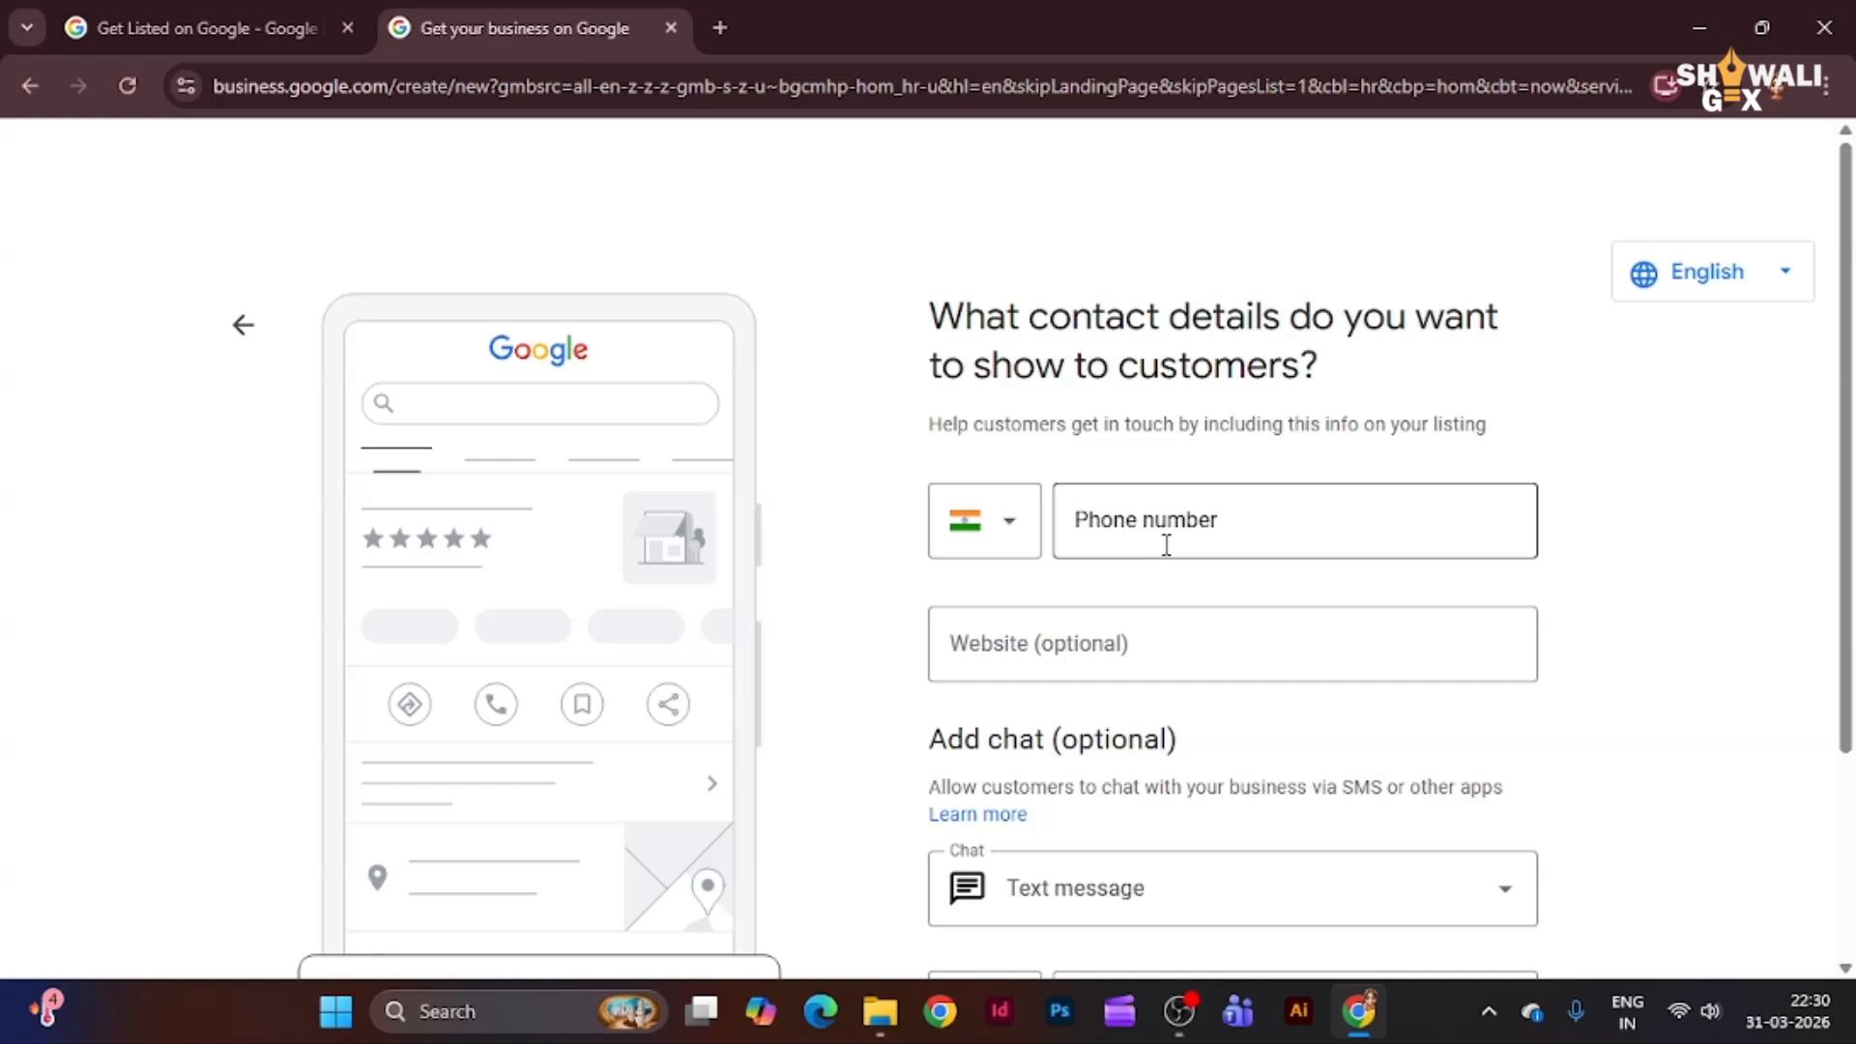
left_click(1002, 537)
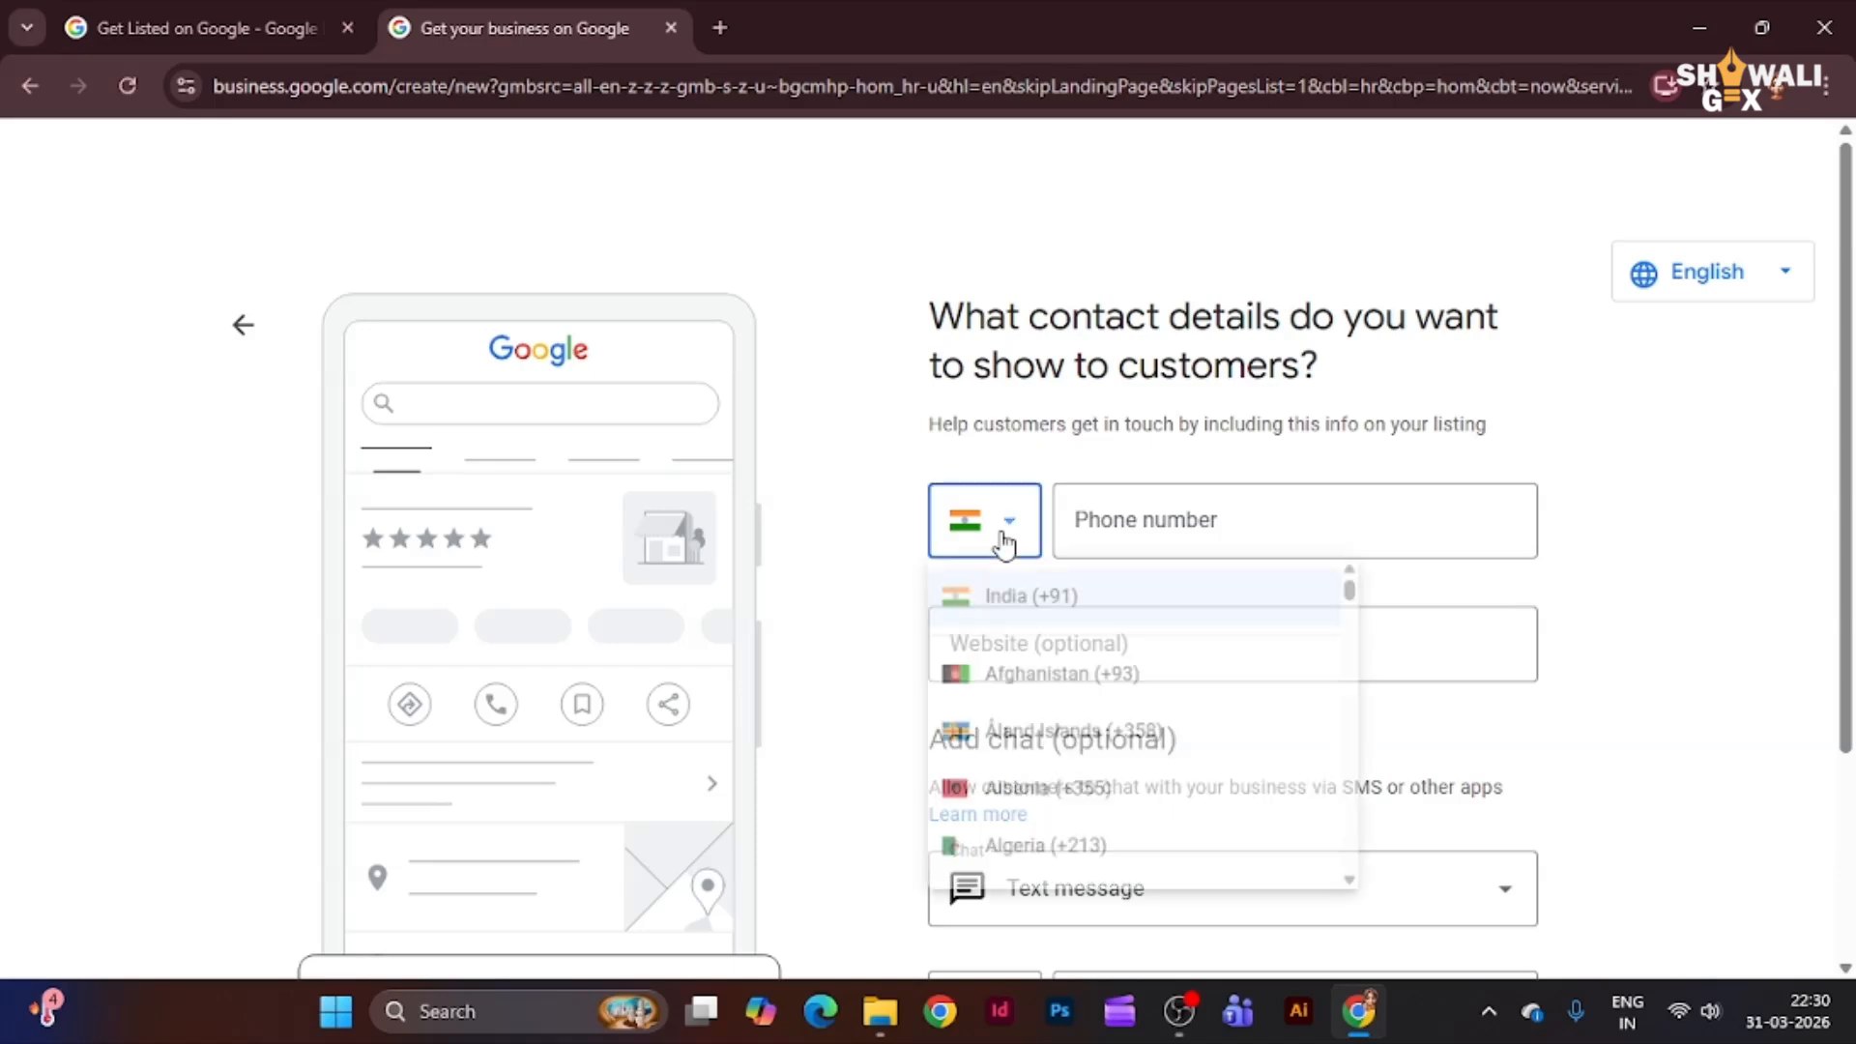
left_click(1006, 544)
left_click(1140, 516)
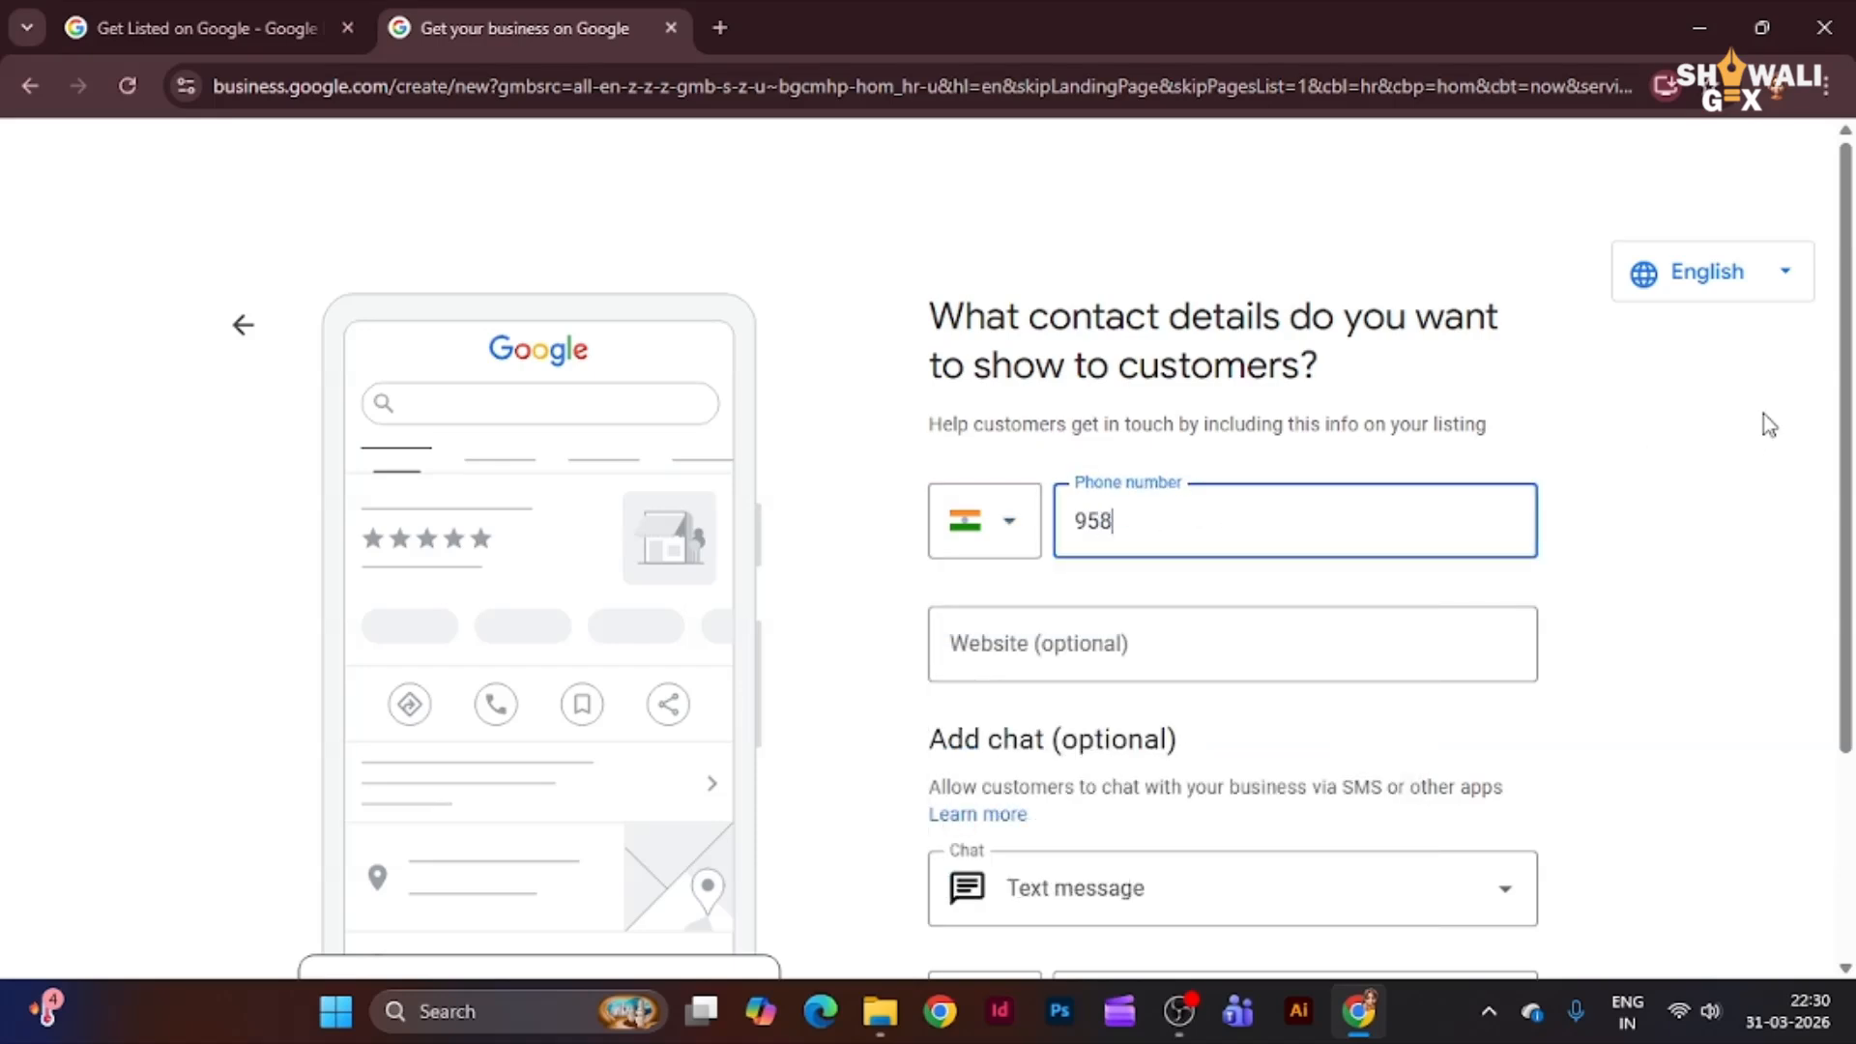
type("77997")
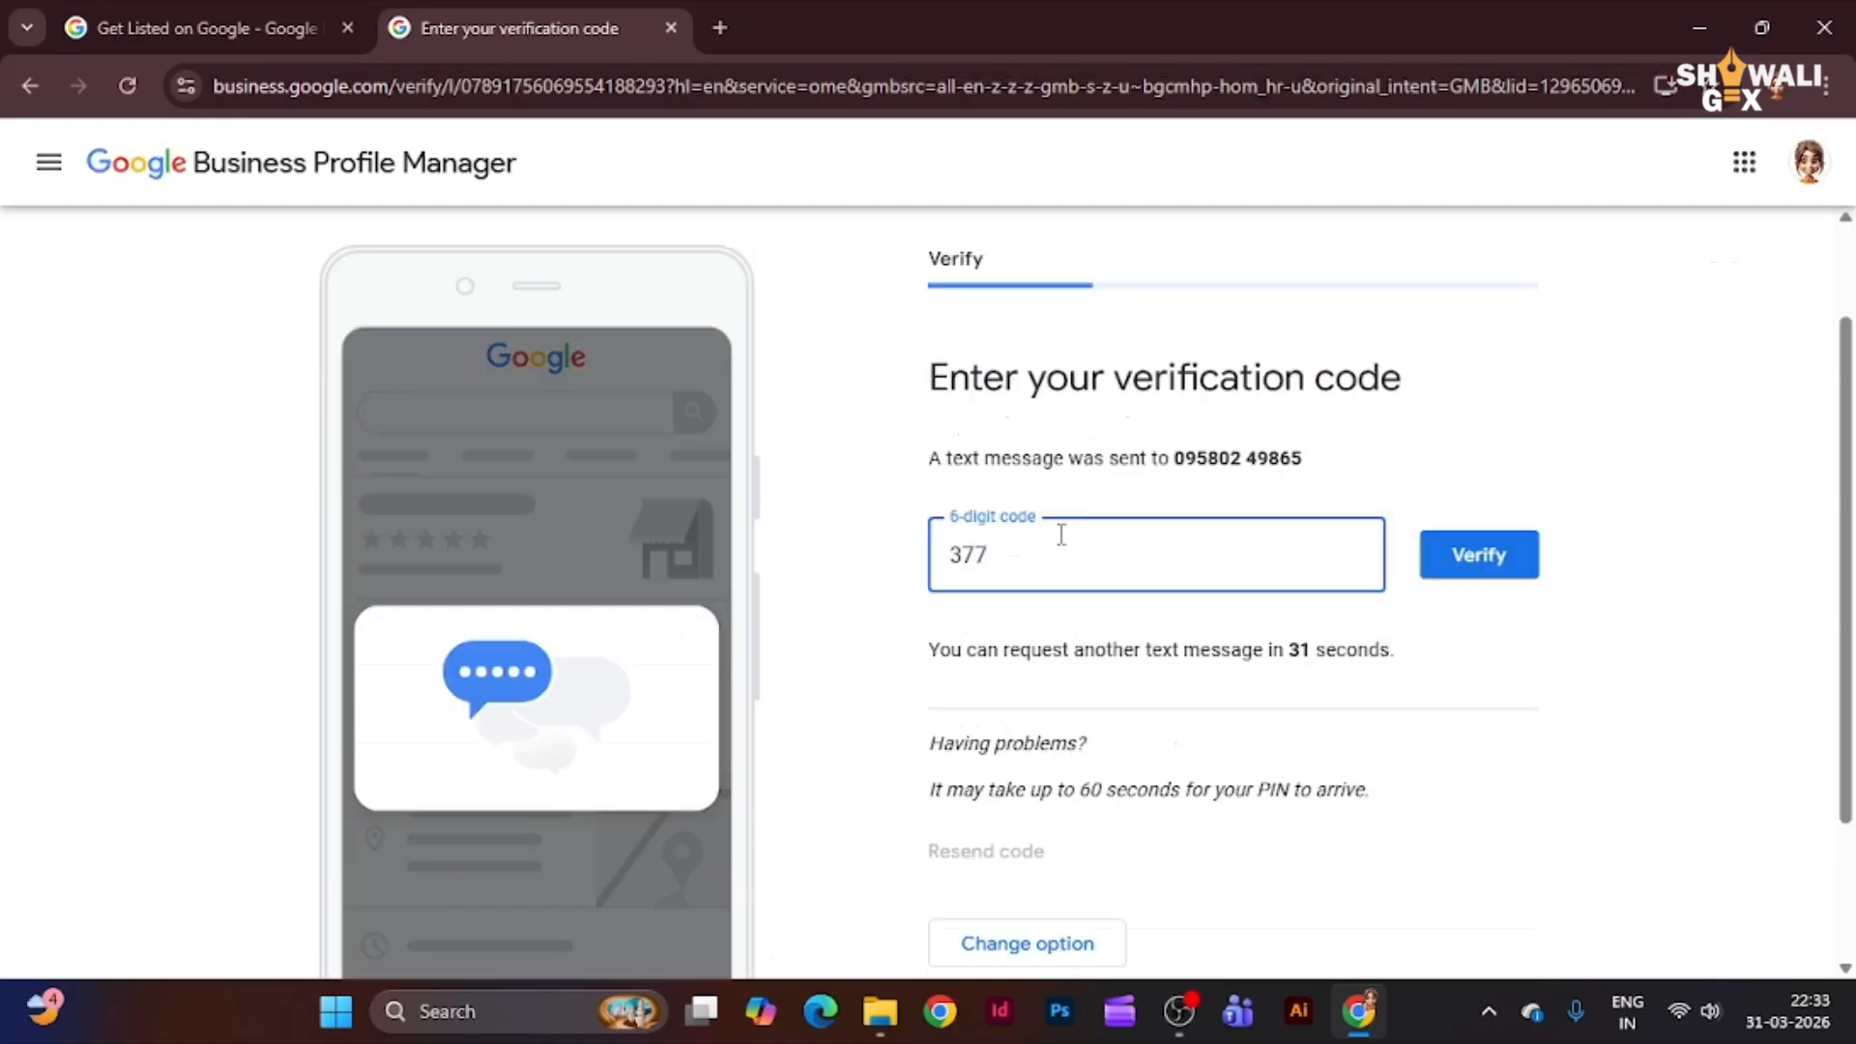
- Submit the texted verification code and continue past the verification notice
left_click(1438, 559)
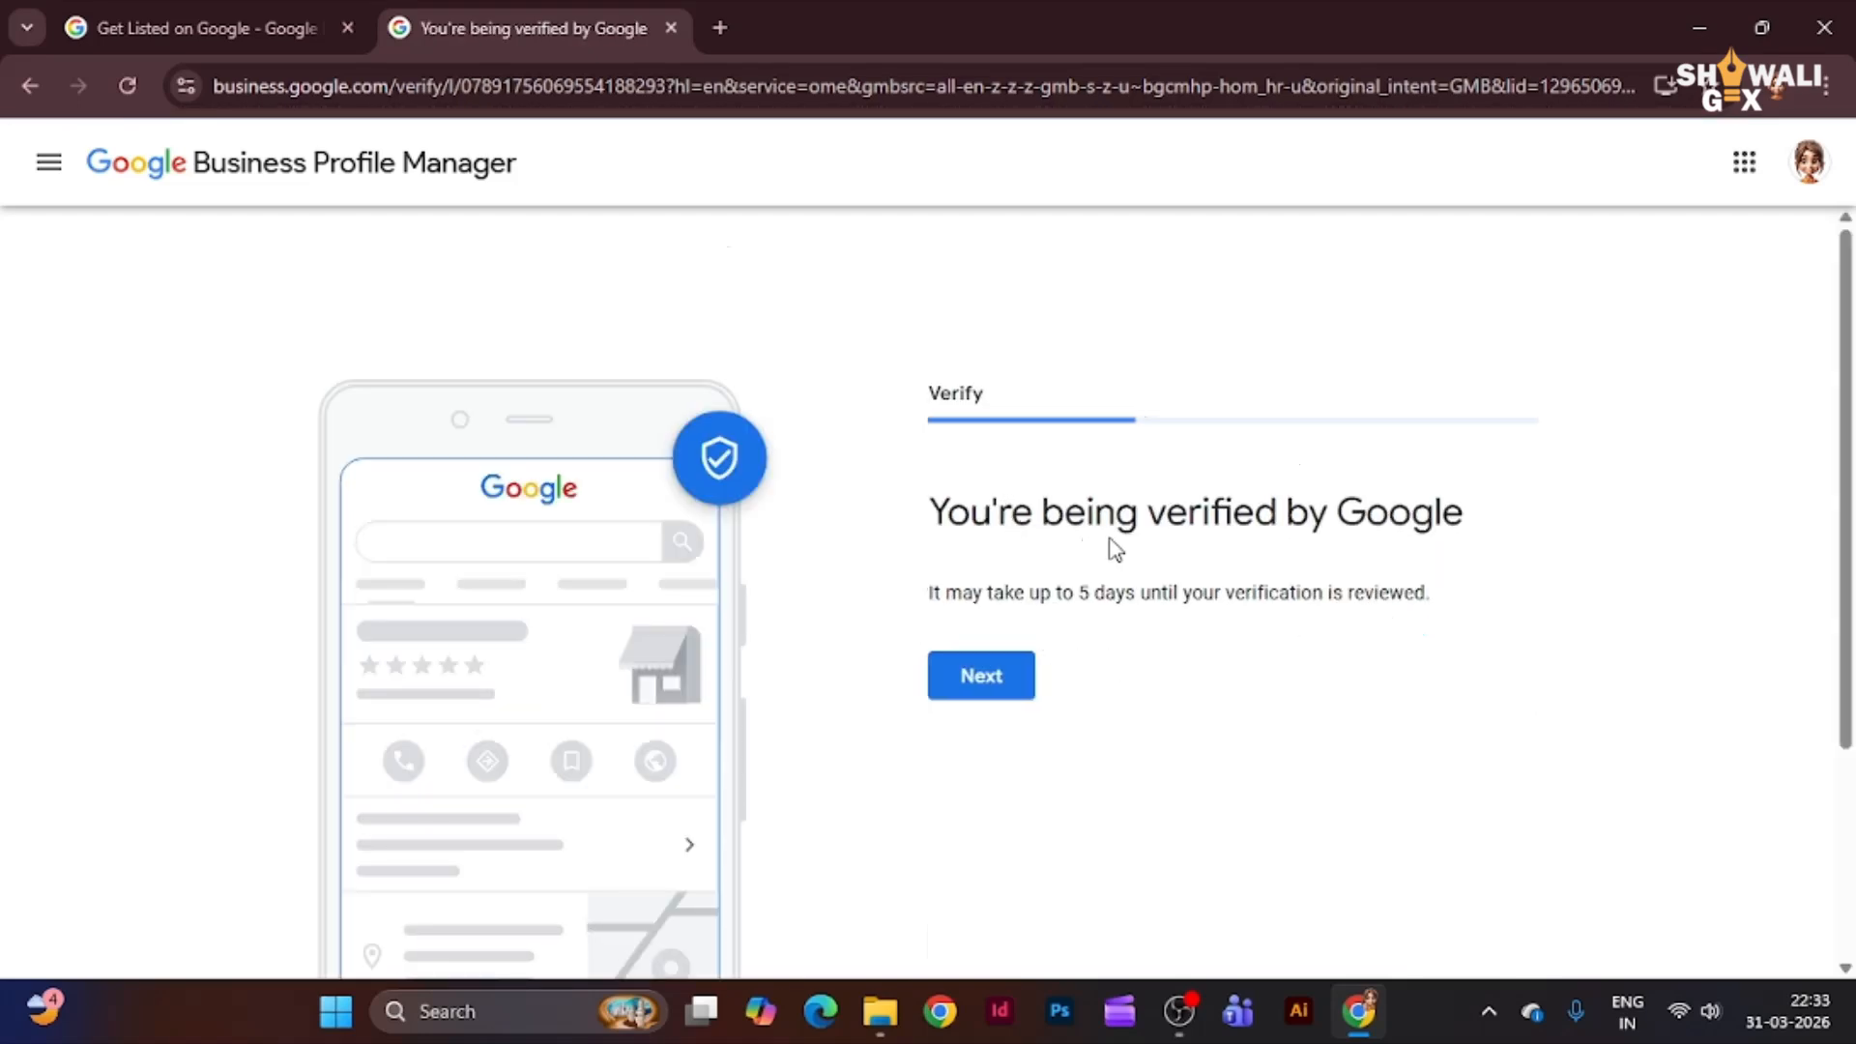
left_click(965, 688)
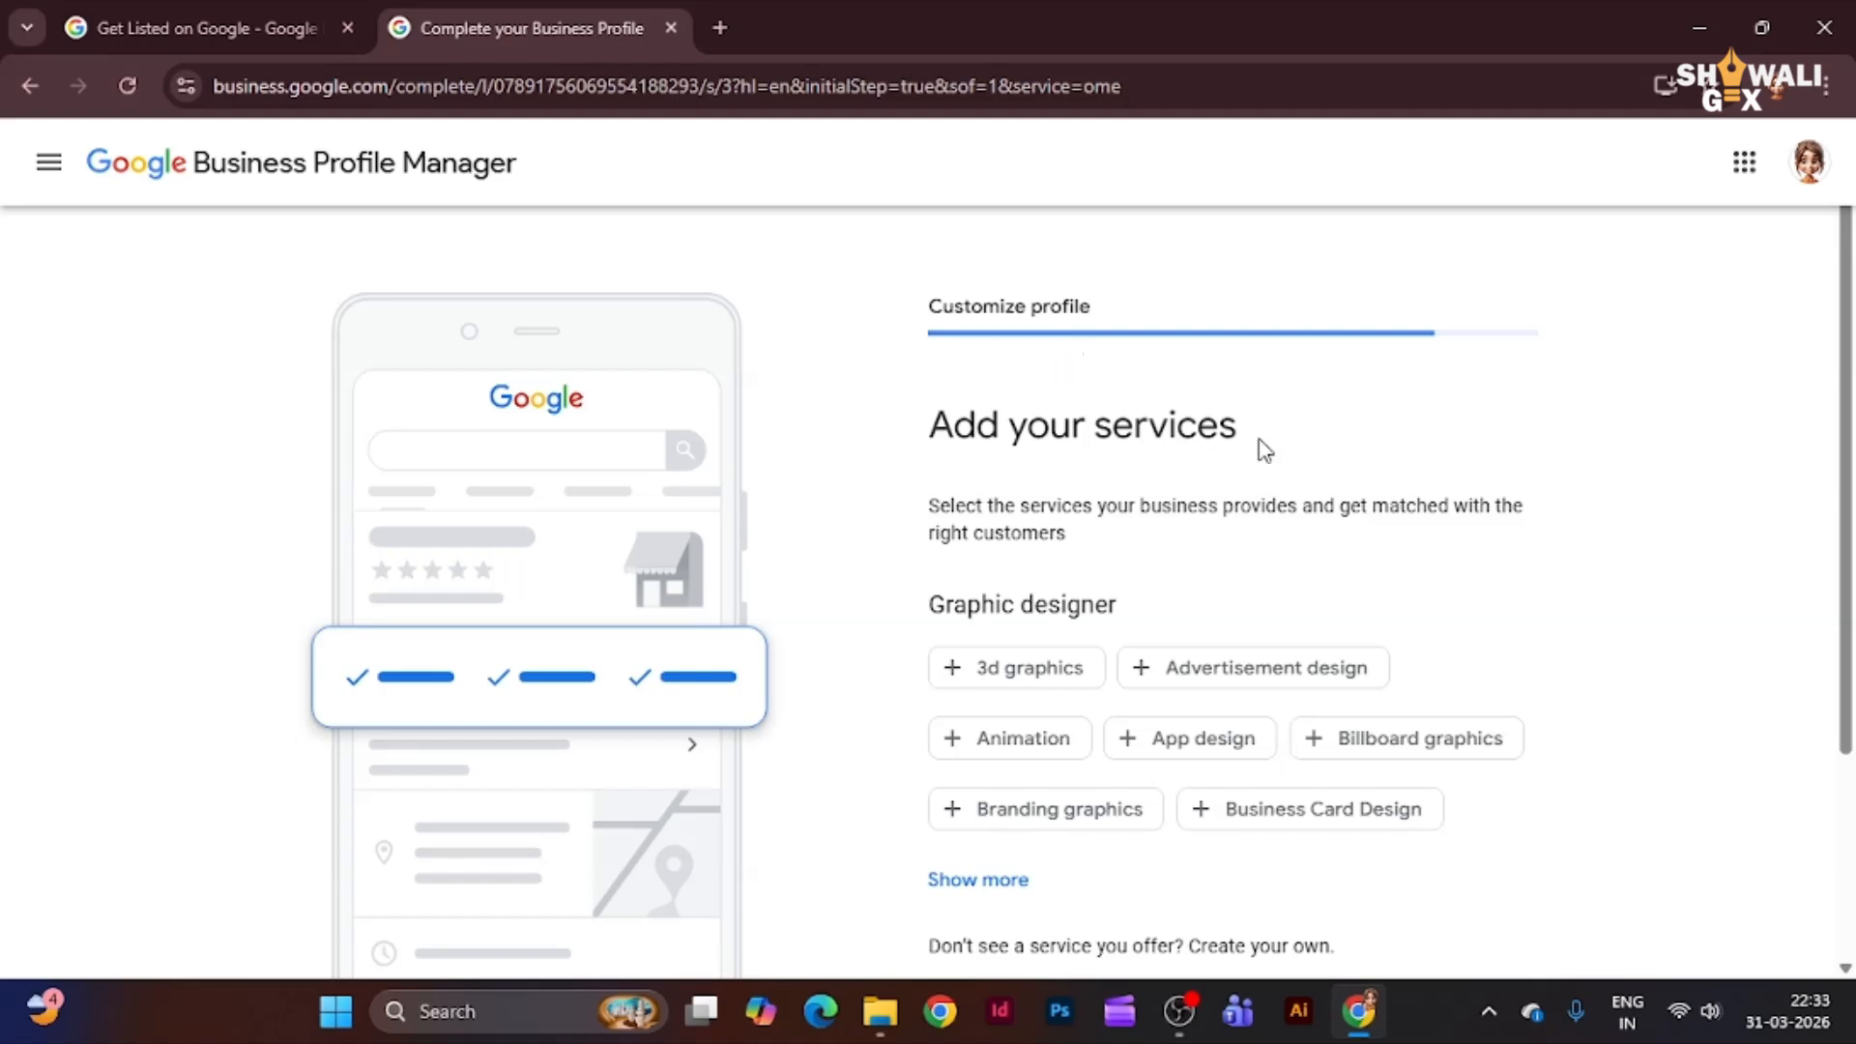
- Check the 3d graphics, Advertisement design, Animation, Billboard graphics, Branding graphics and Business Card Design service chips
scroll(1107, 519, "down", 1)
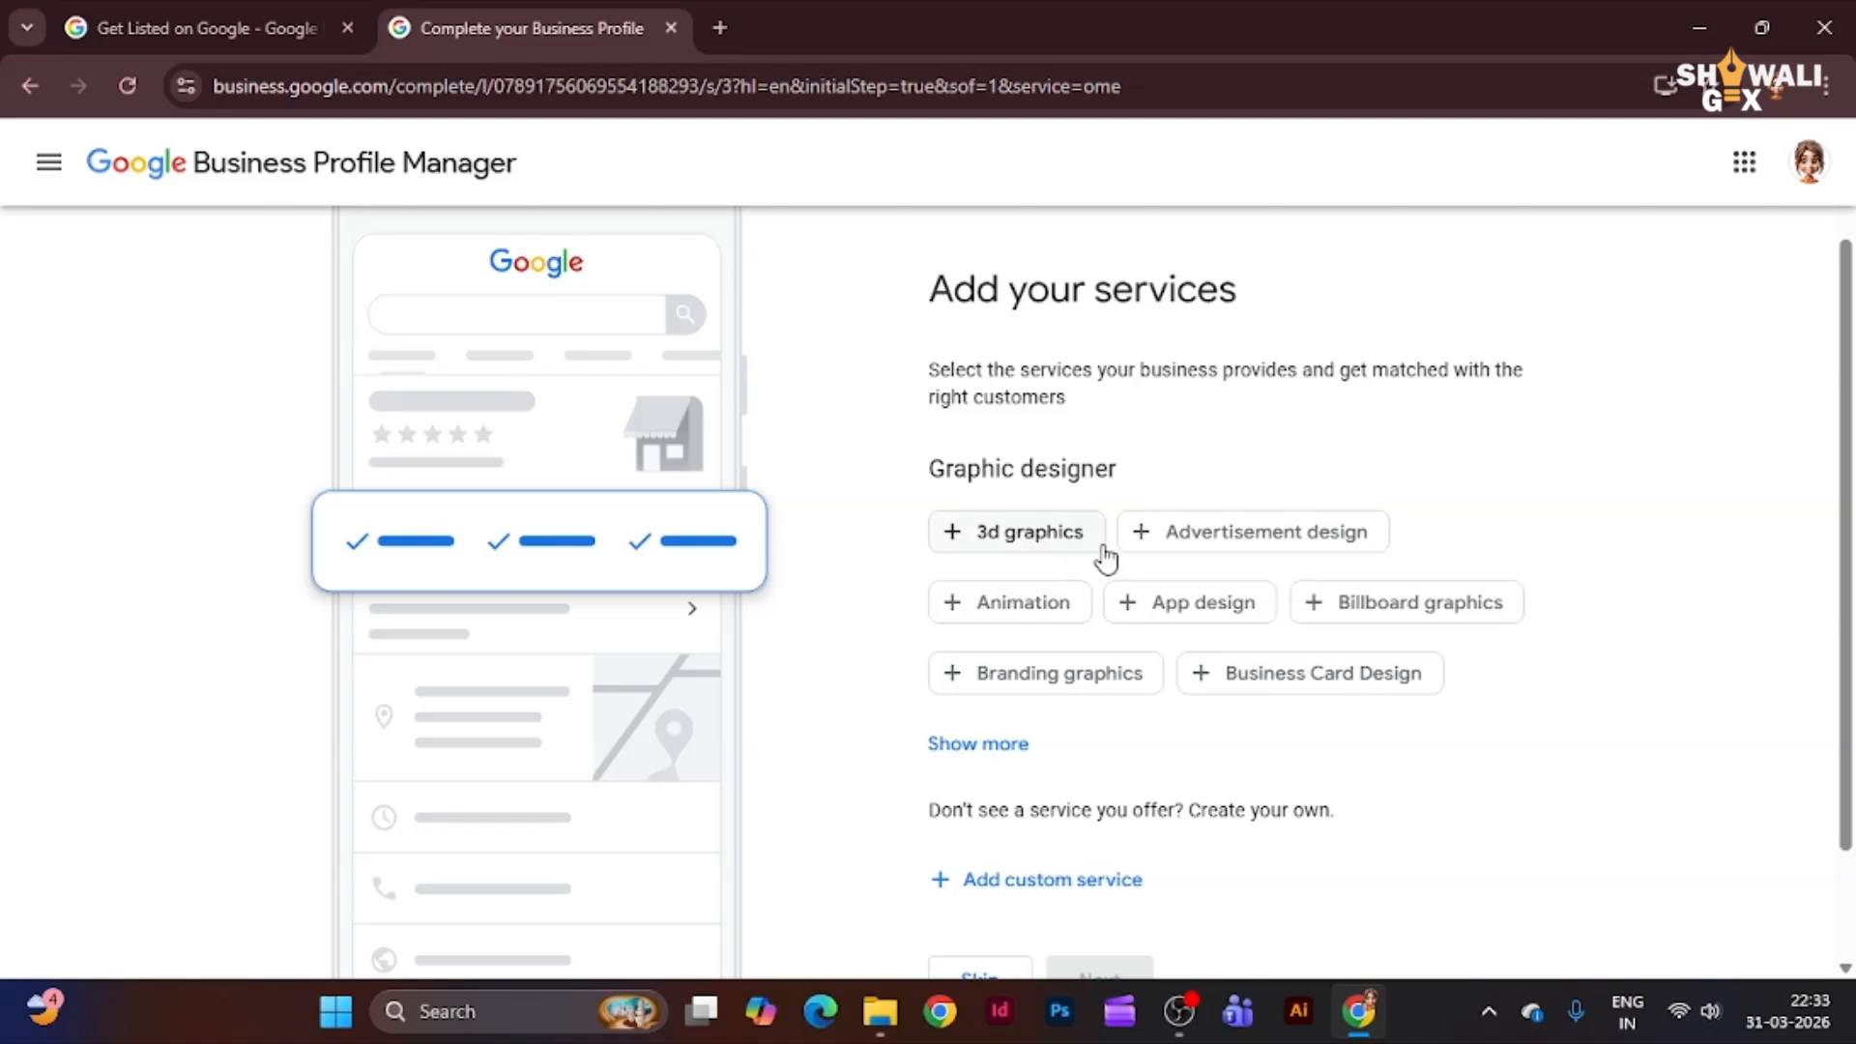
left_click(1033, 547)
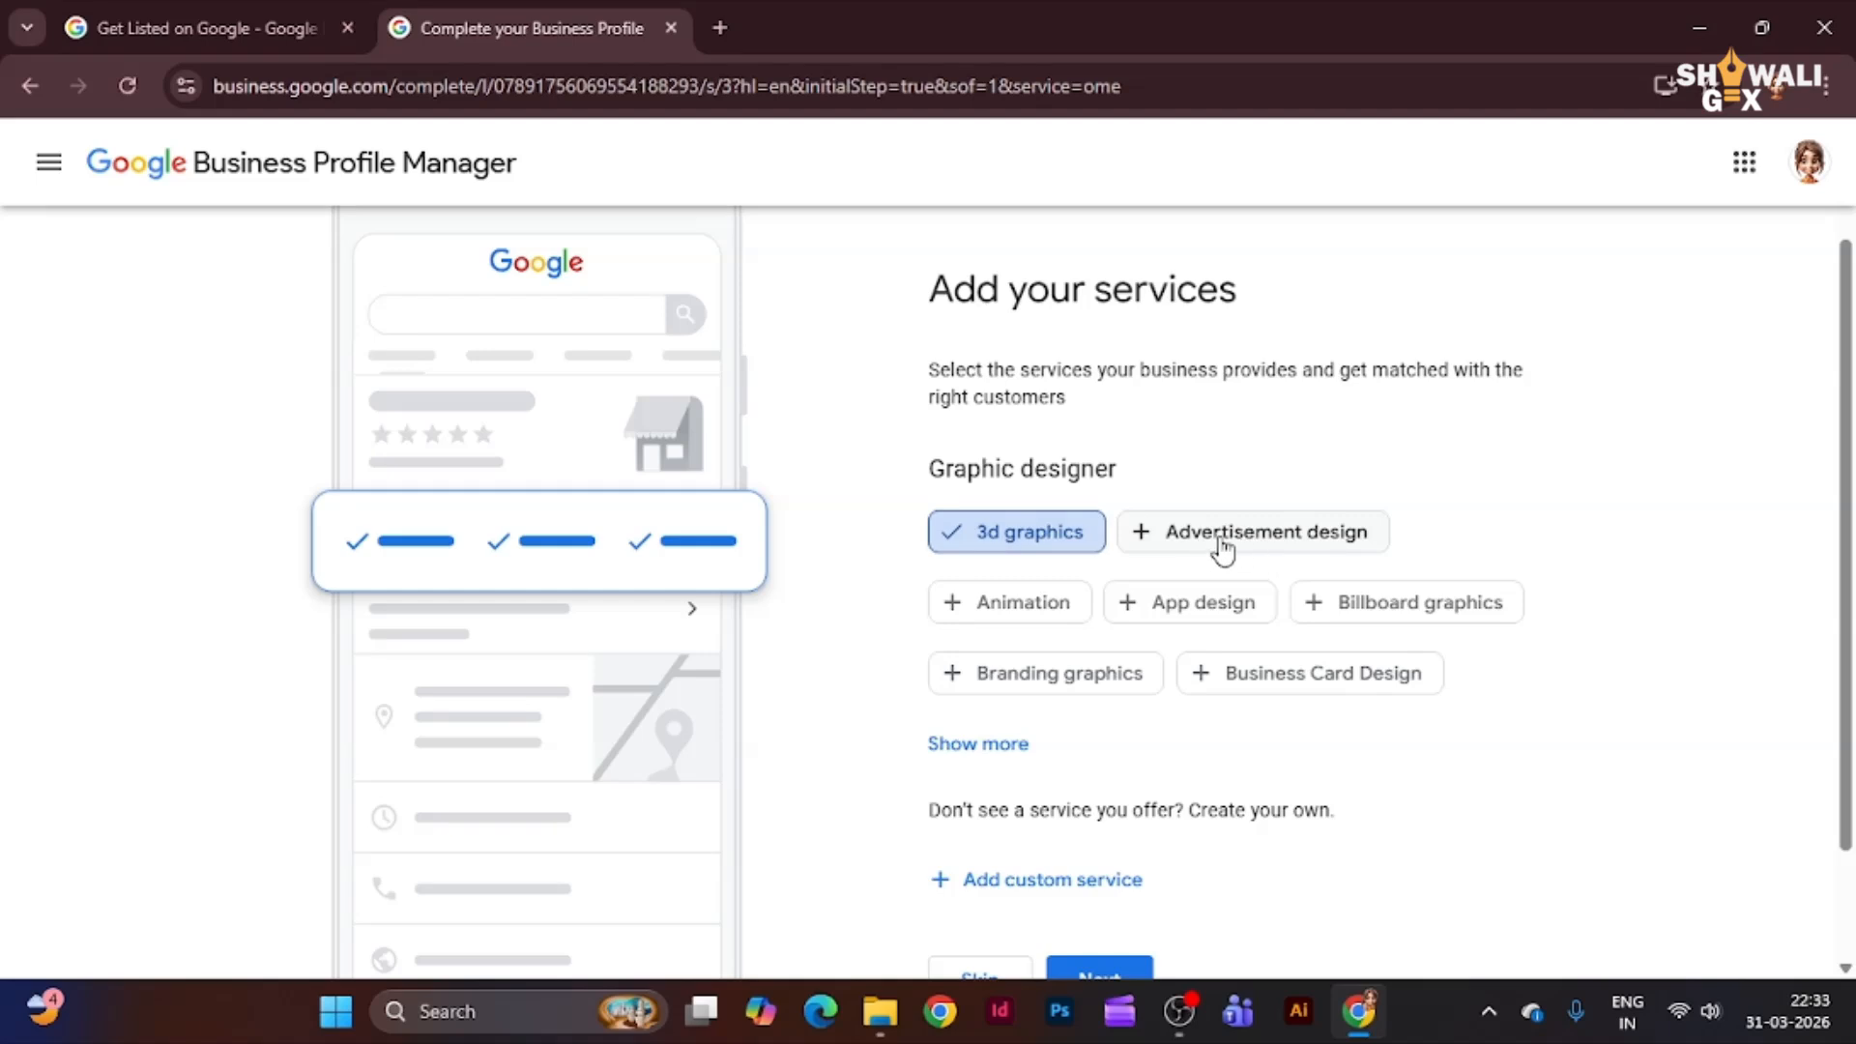
left_click(1222, 547)
left_click(1046, 619)
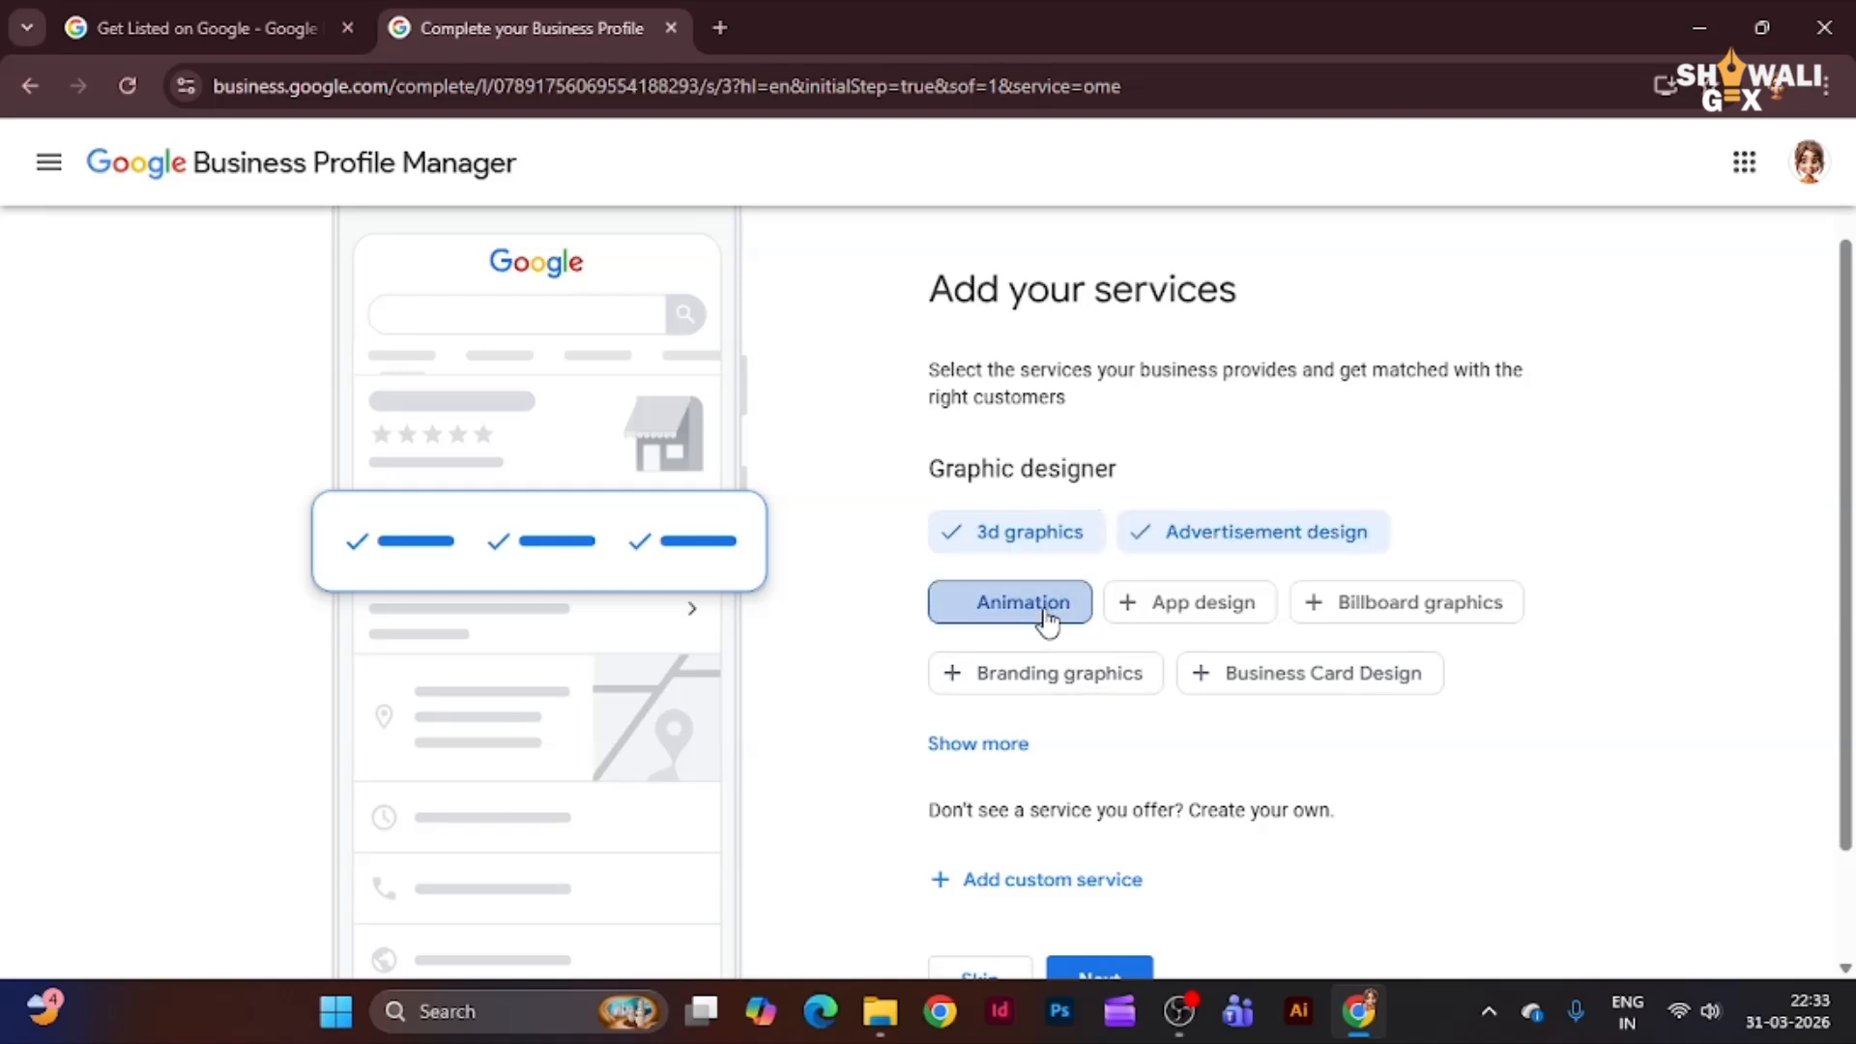
left_click(1378, 619)
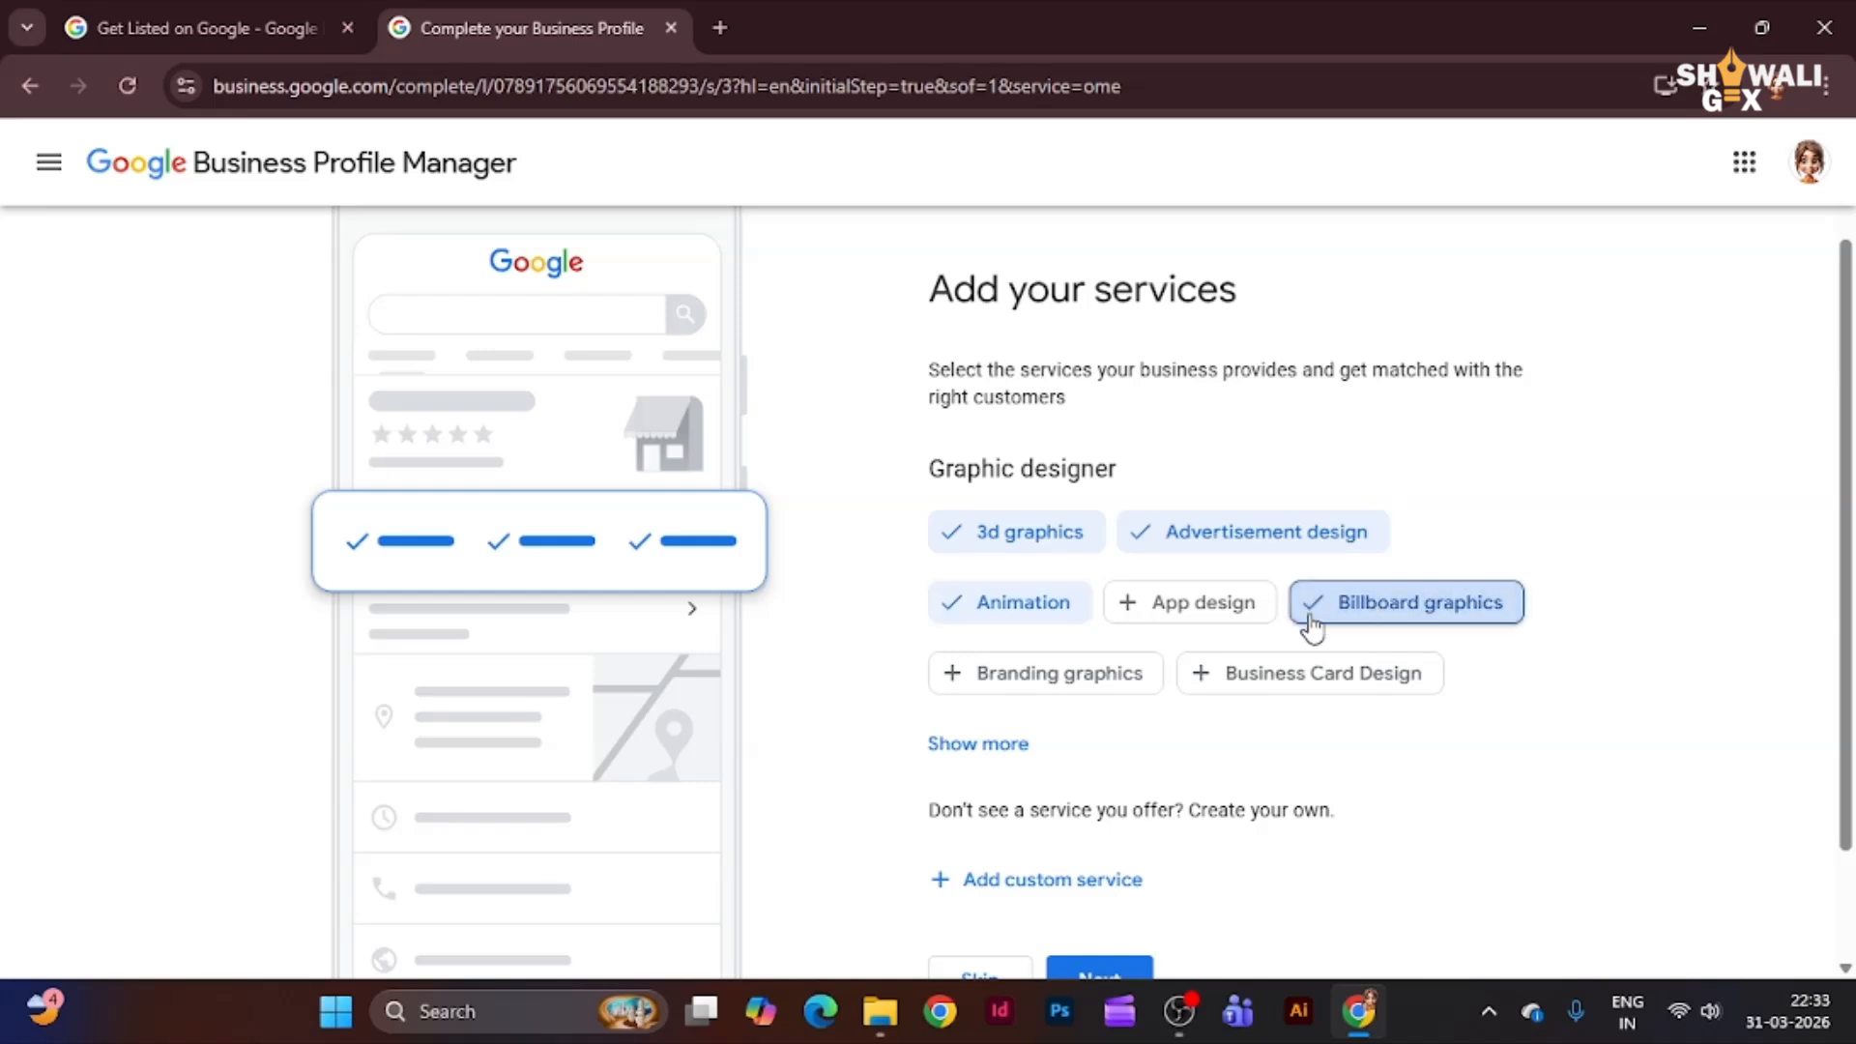
left_click(1069, 691)
left_click(1286, 694)
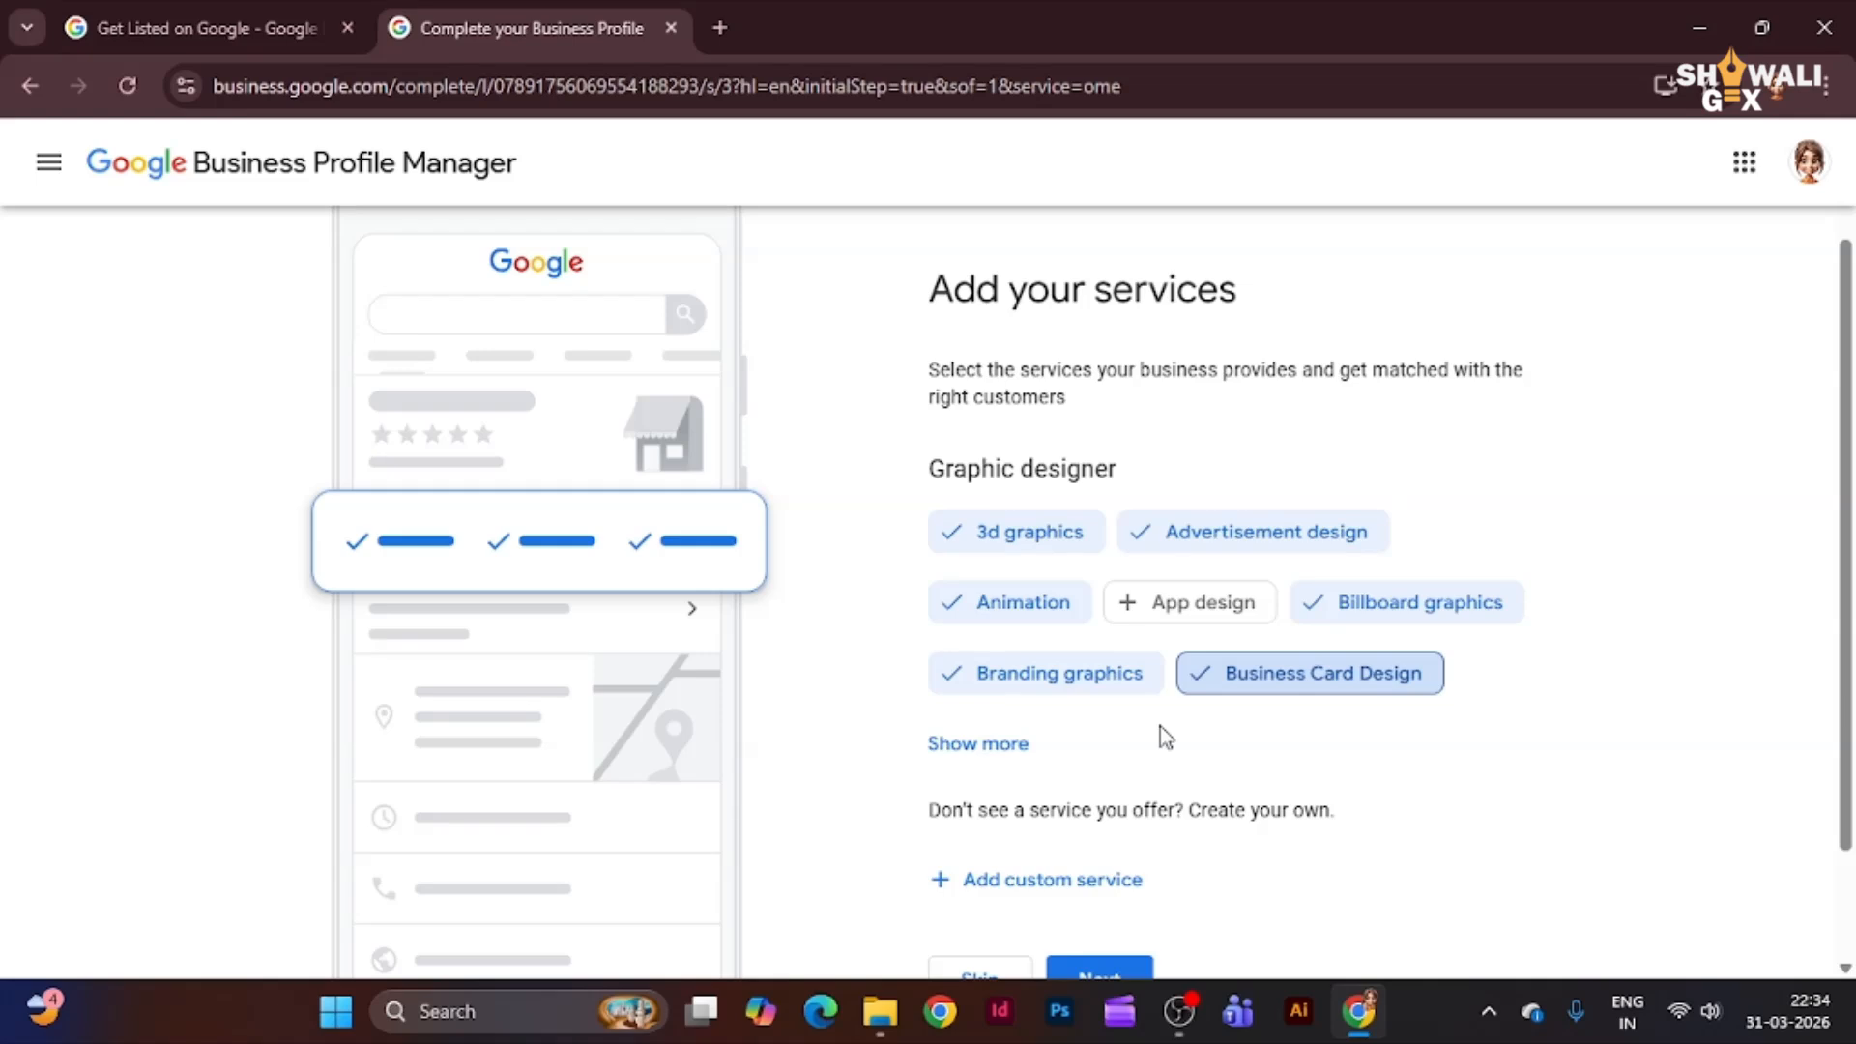
scroll(1163, 732, "down", 2)
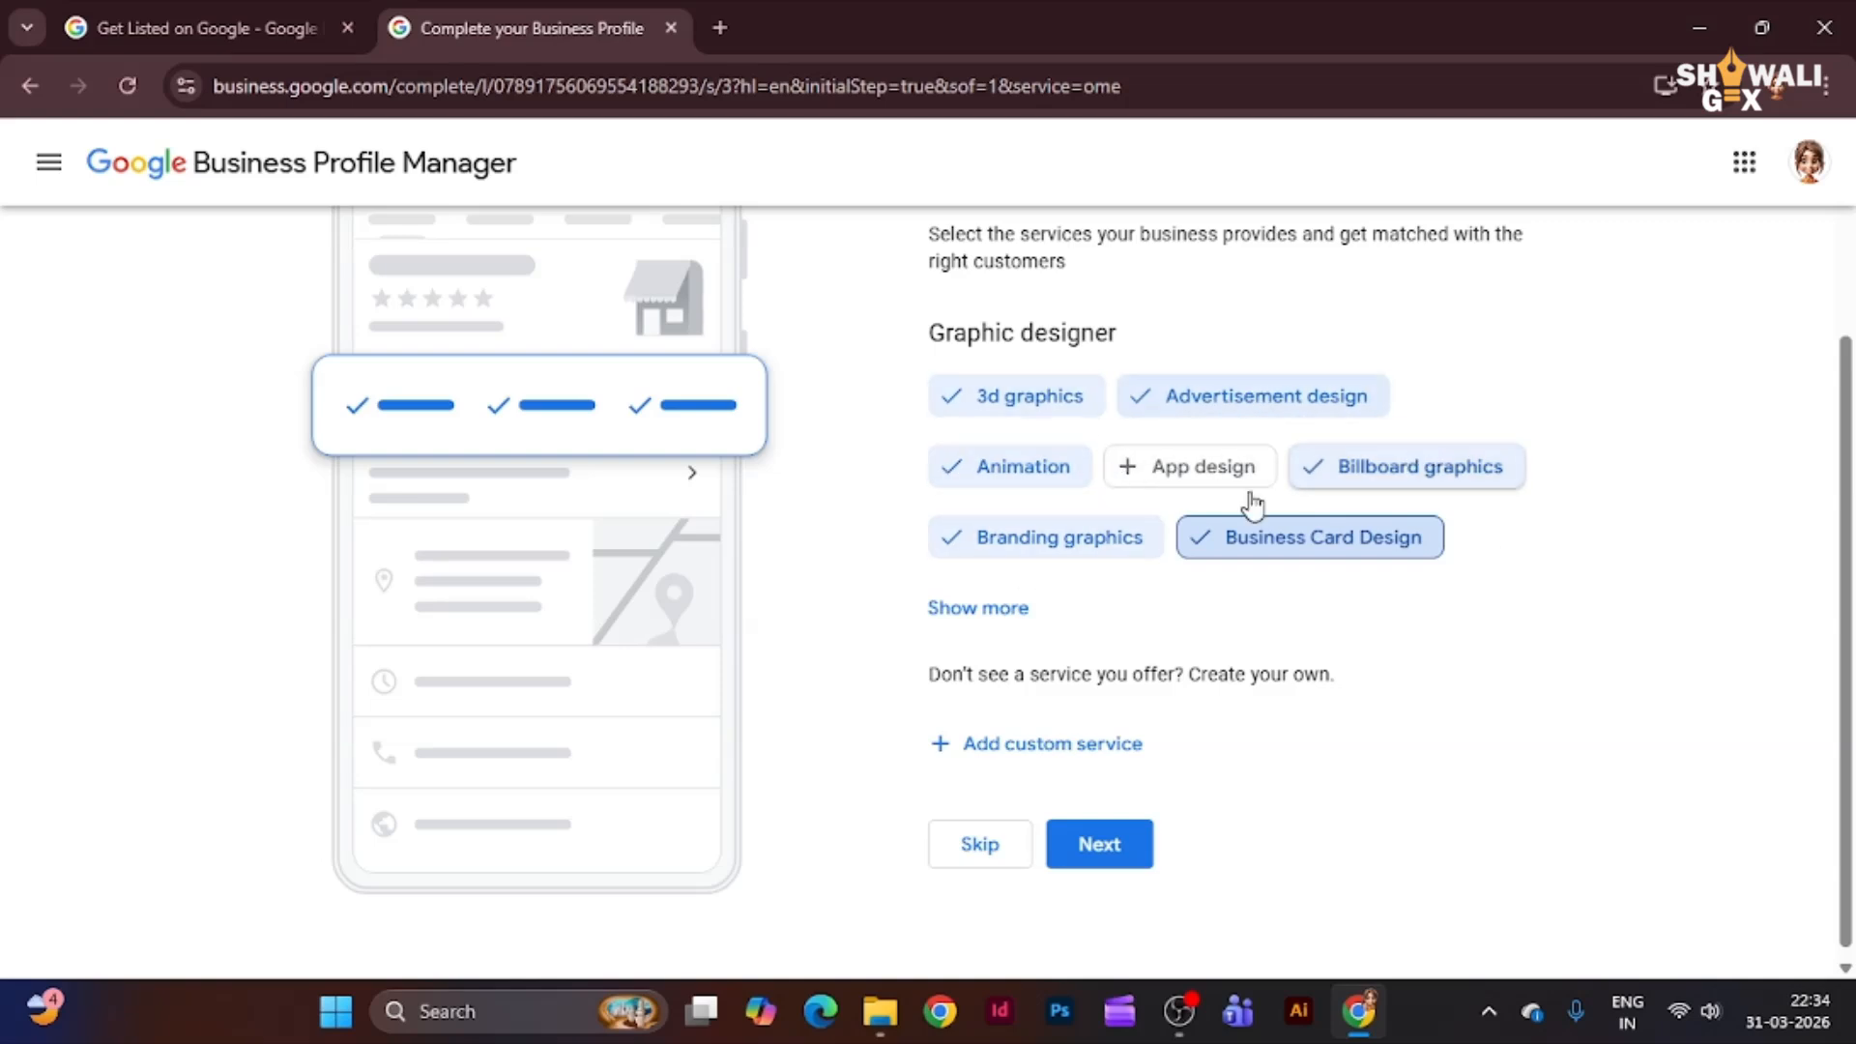
- Add Logo design and Flyers & brochures as custom services, then save the service list
left_click(1067, 754)
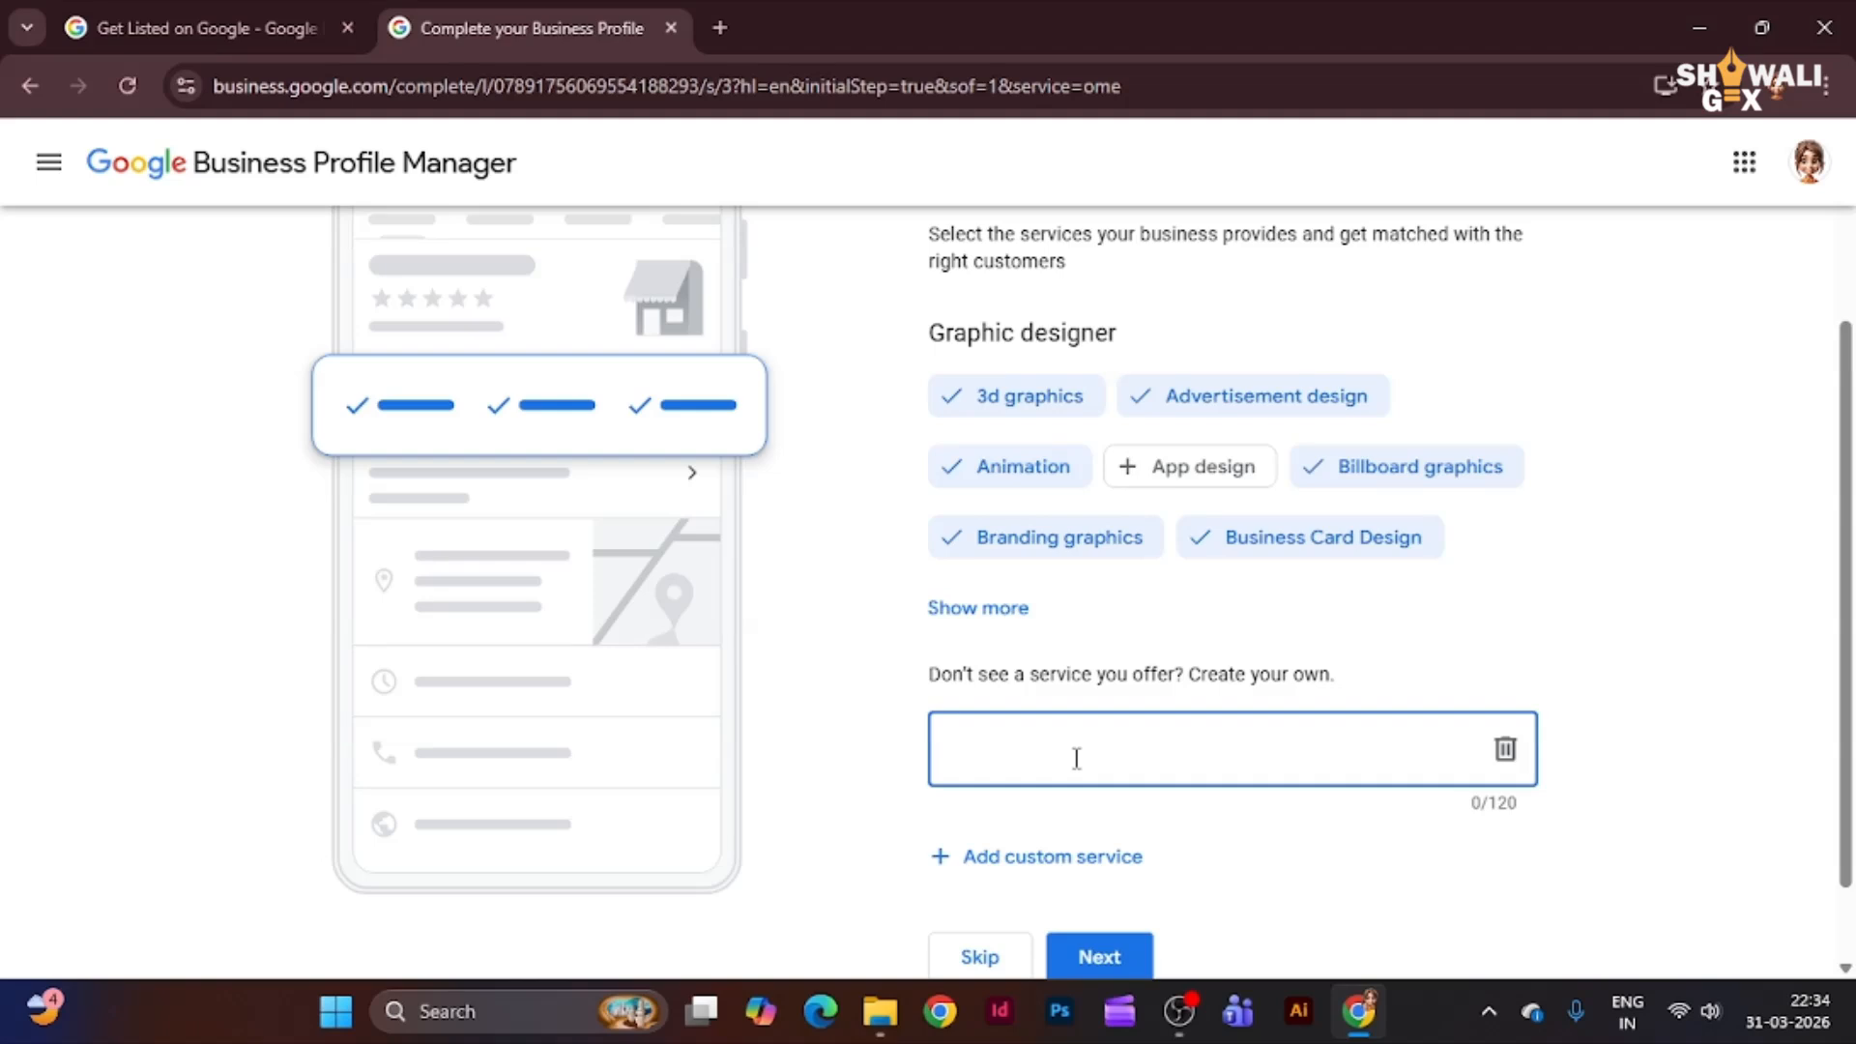
type("Logo")
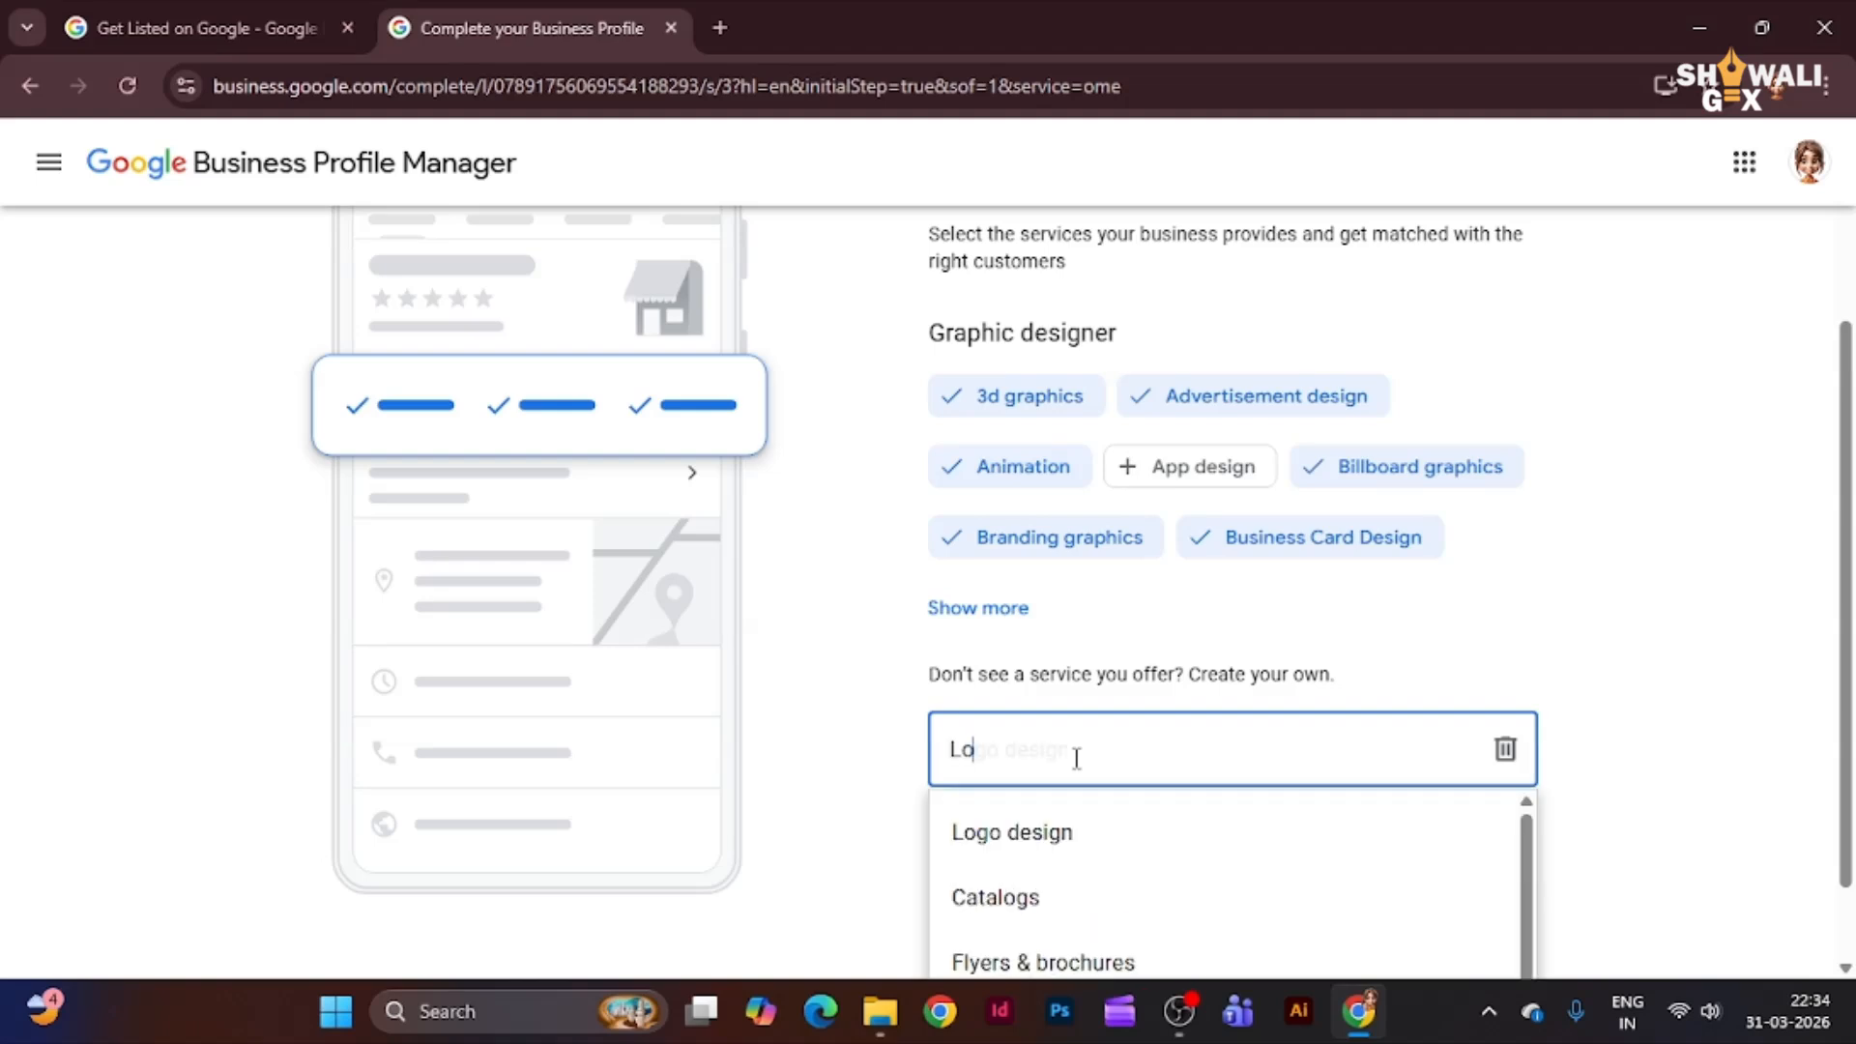
left_click(1063, 833)
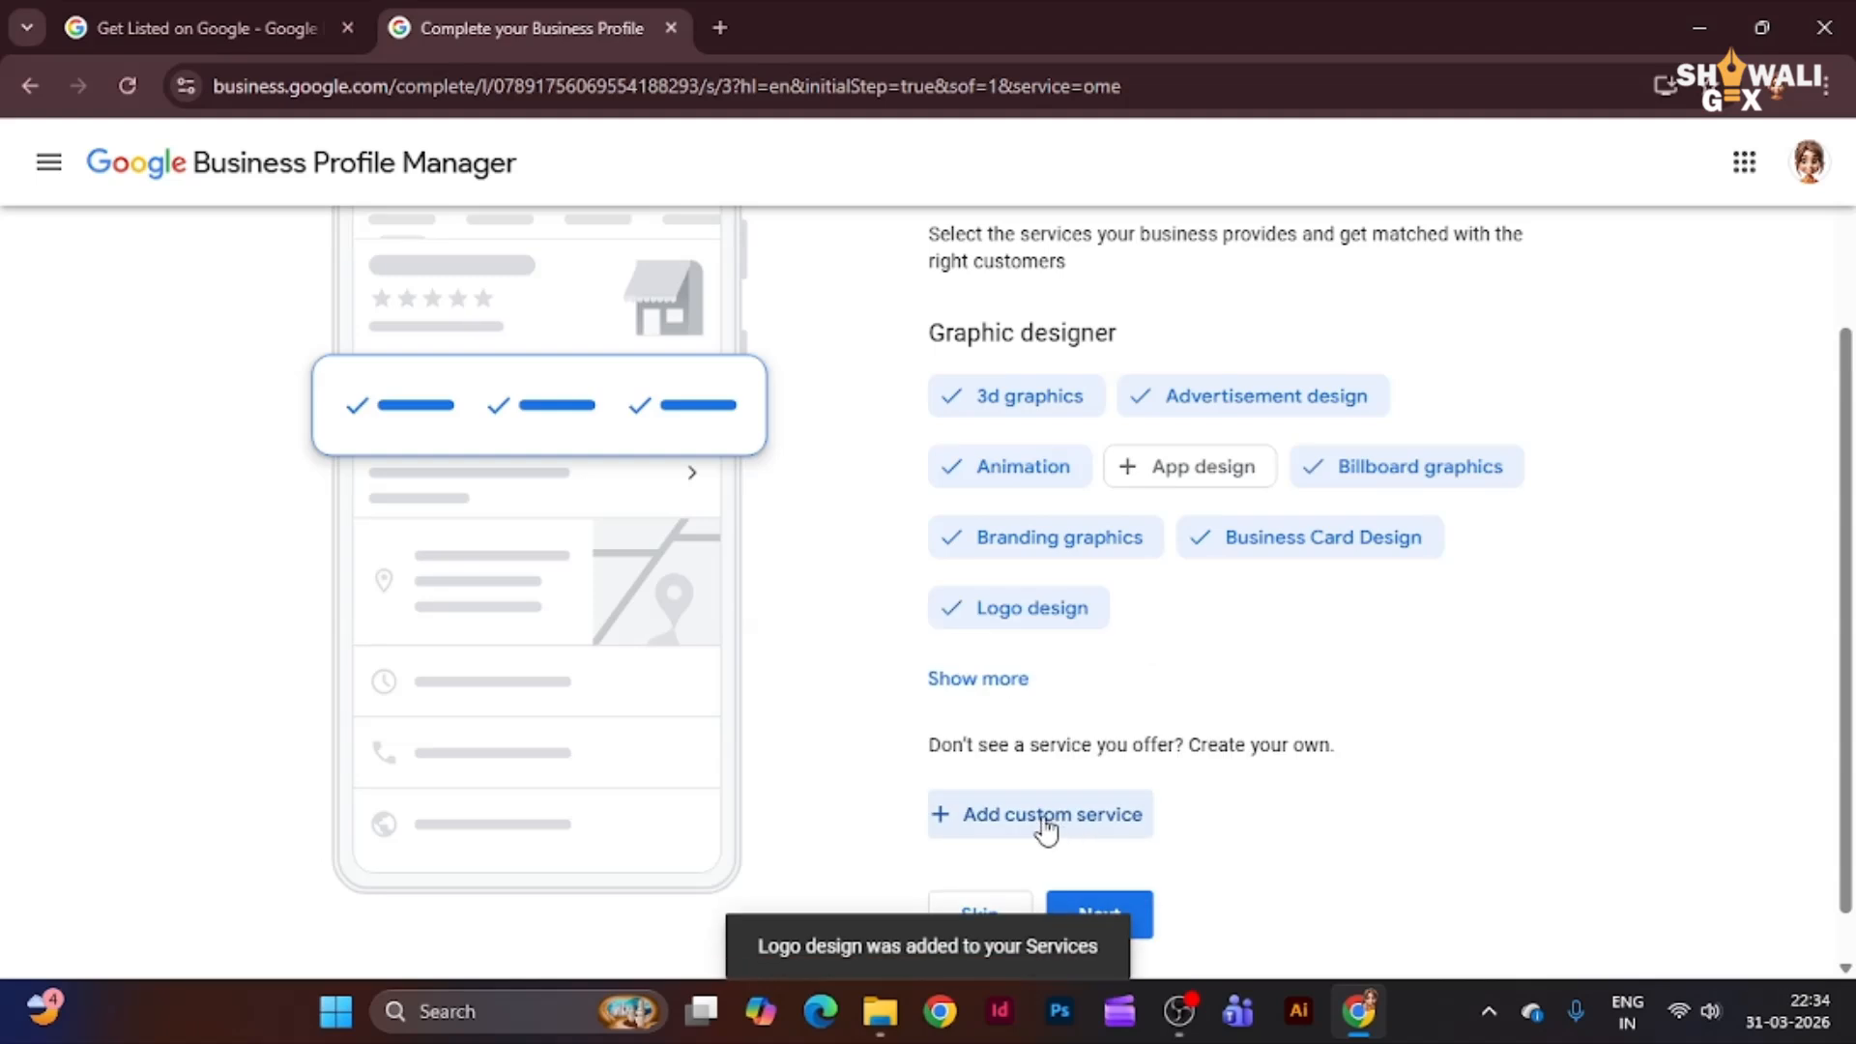
left_click(1047, 821)
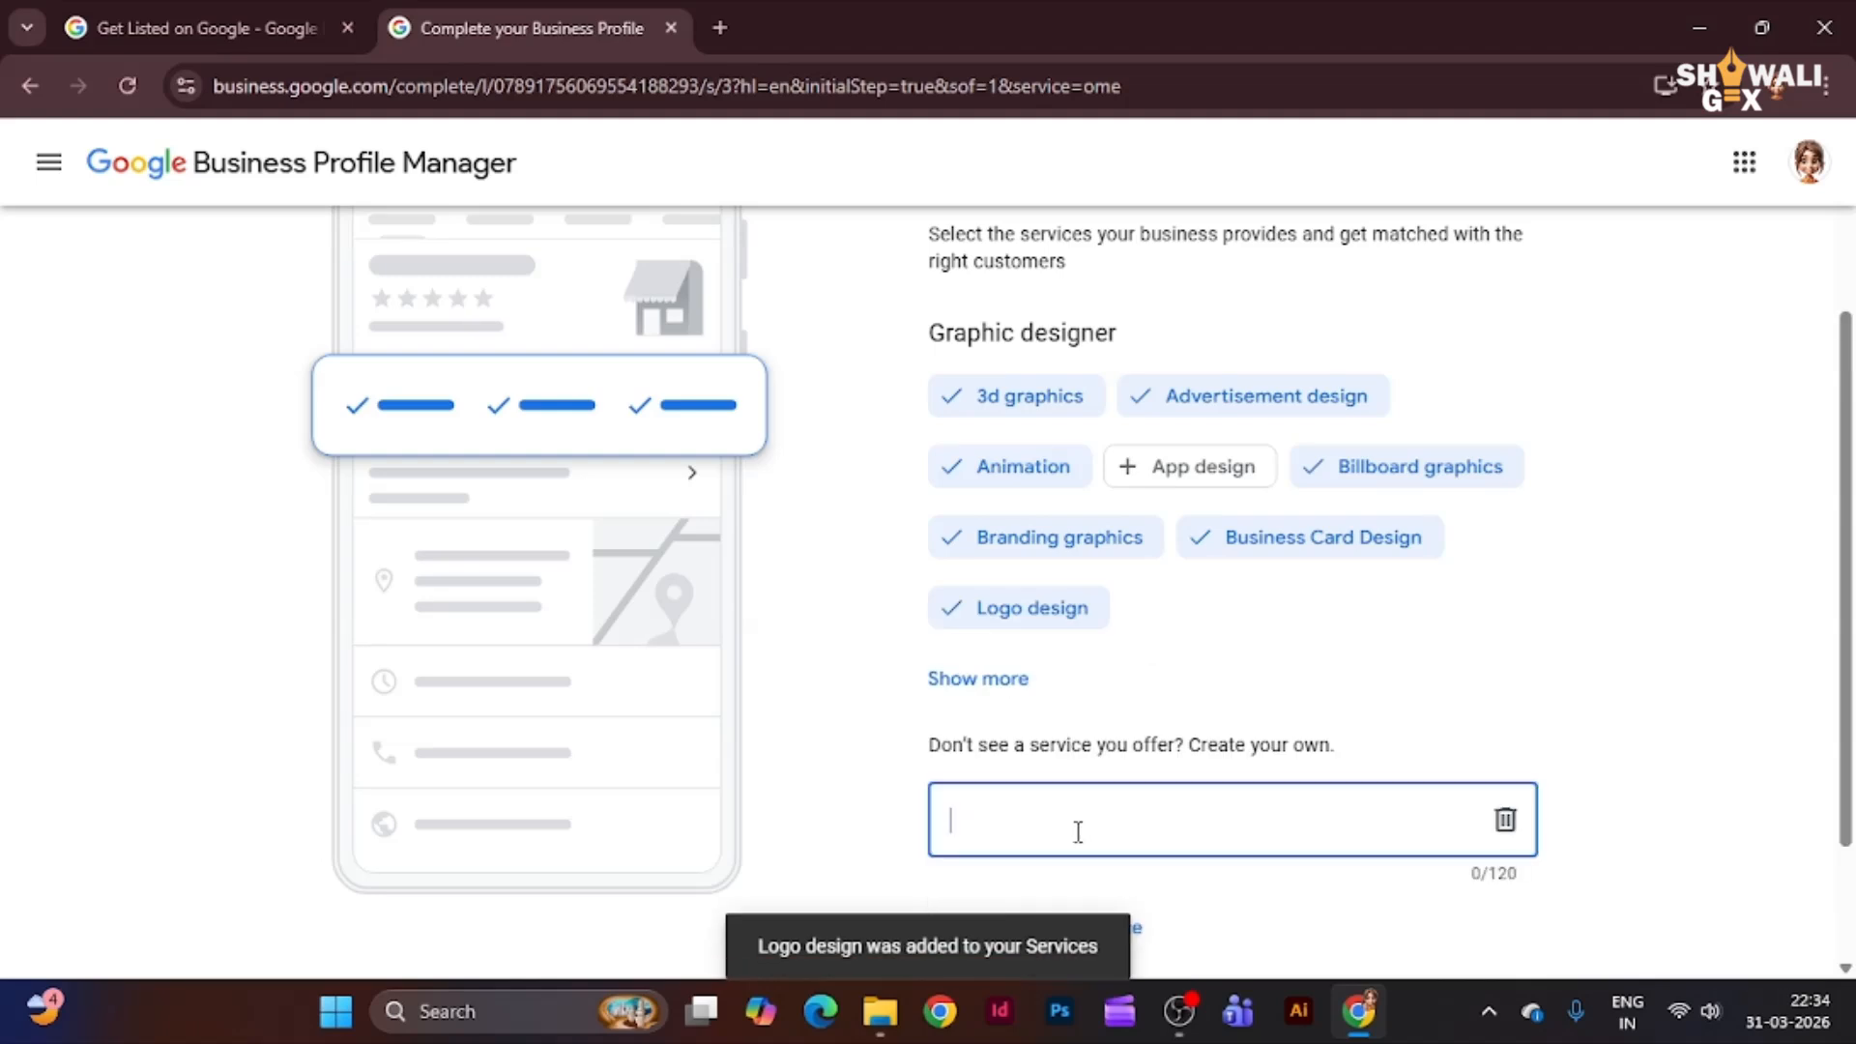
type("Flayer")
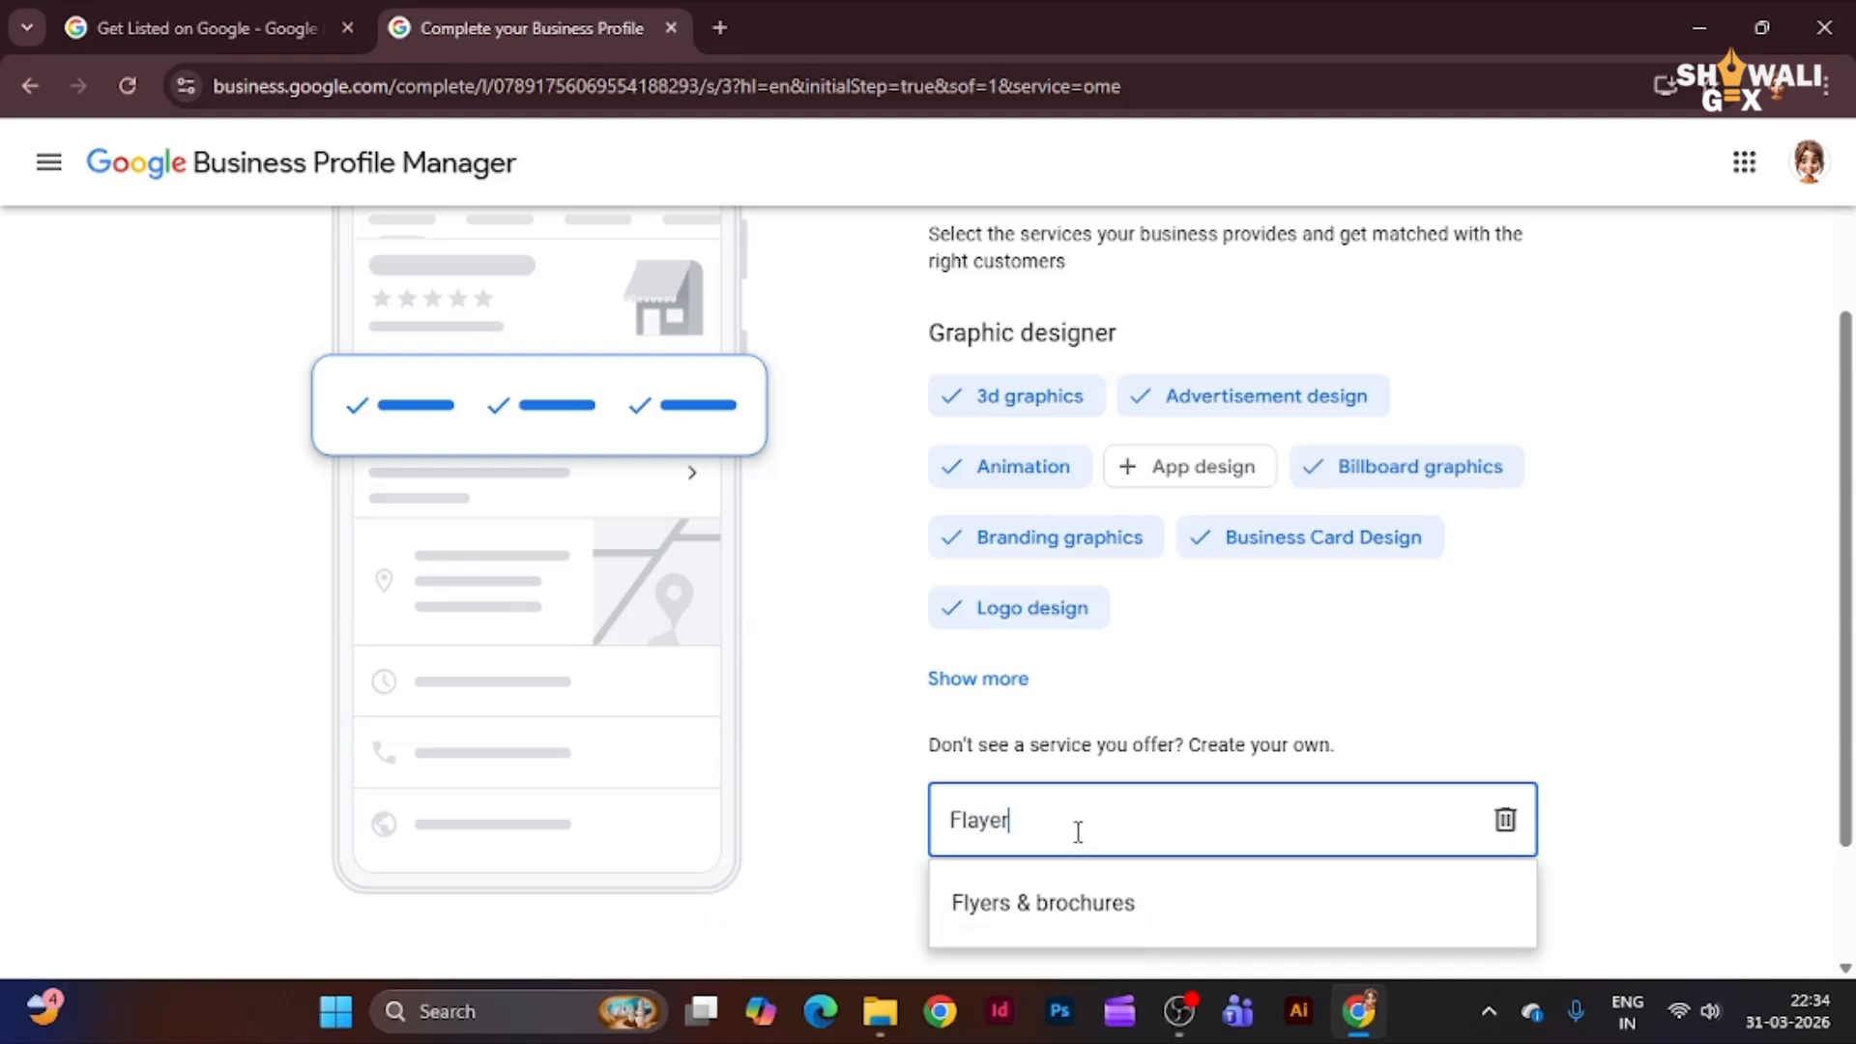
left_click(1089, 901)
scroll(1151, 802, "down", 1)
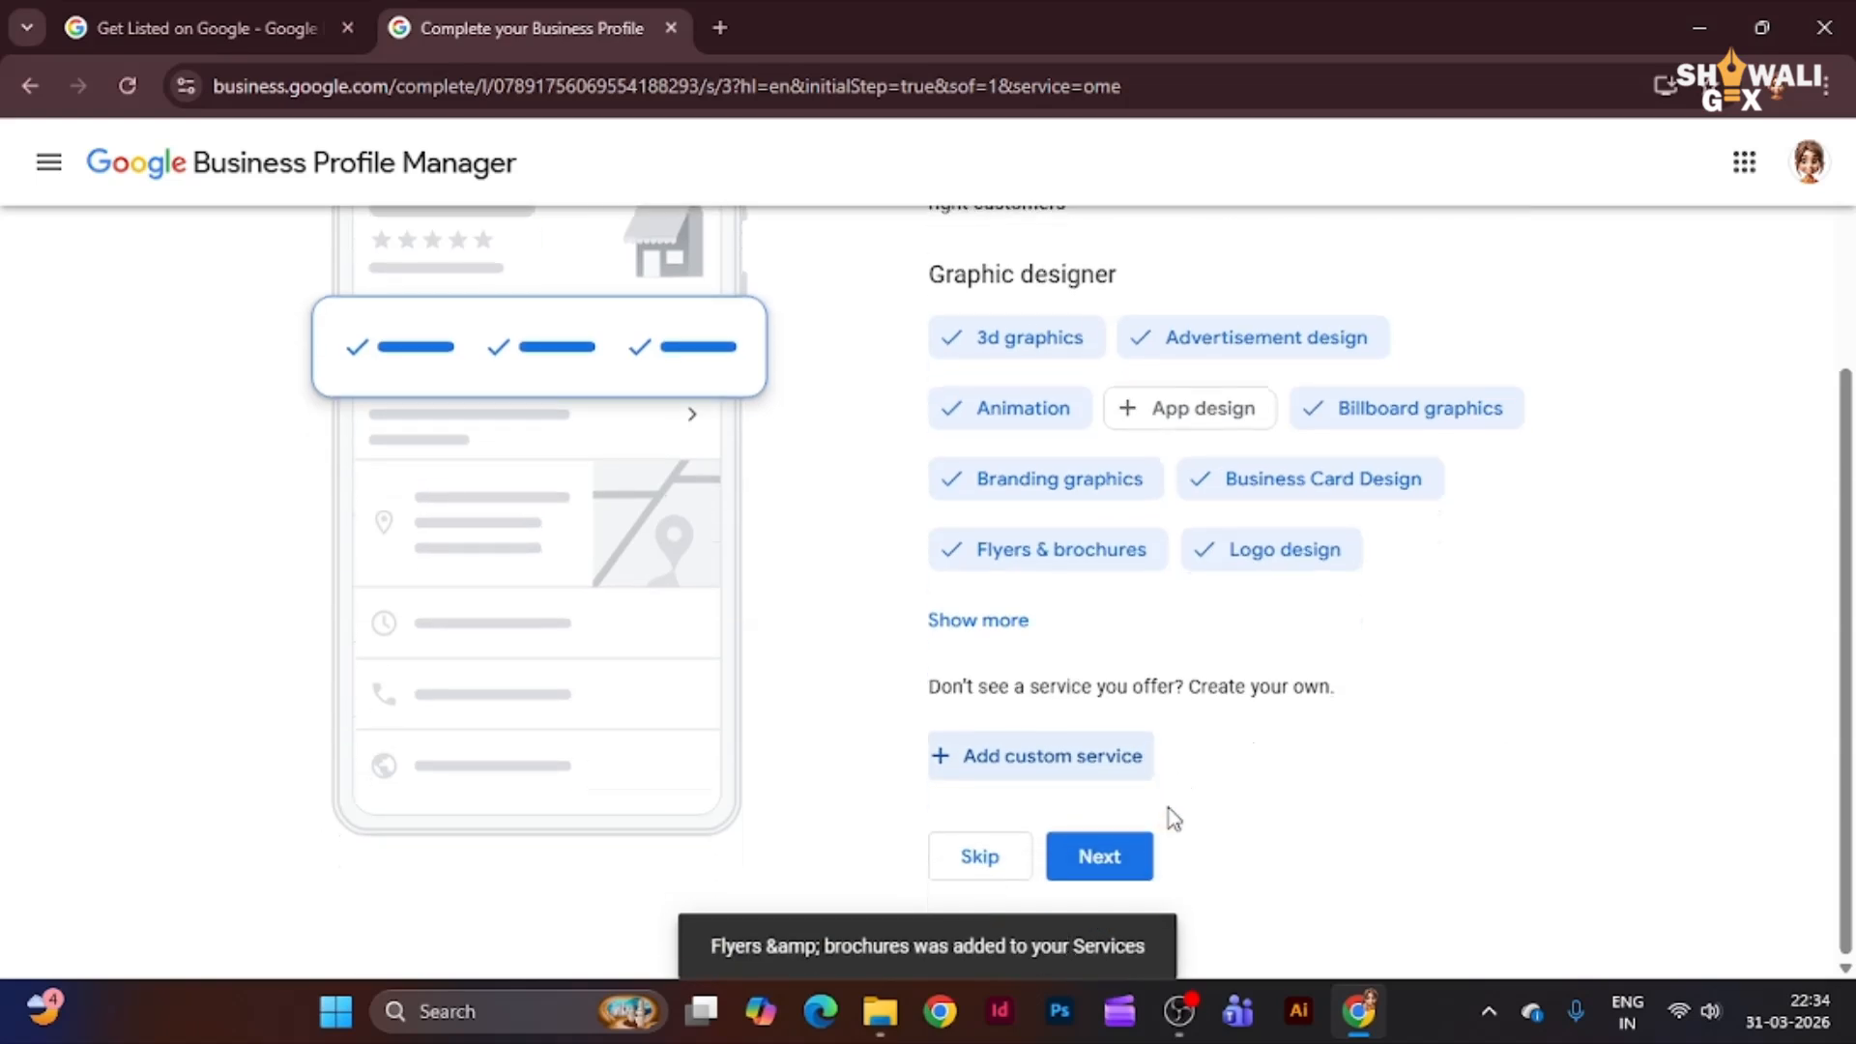
left_click(1100, 860)
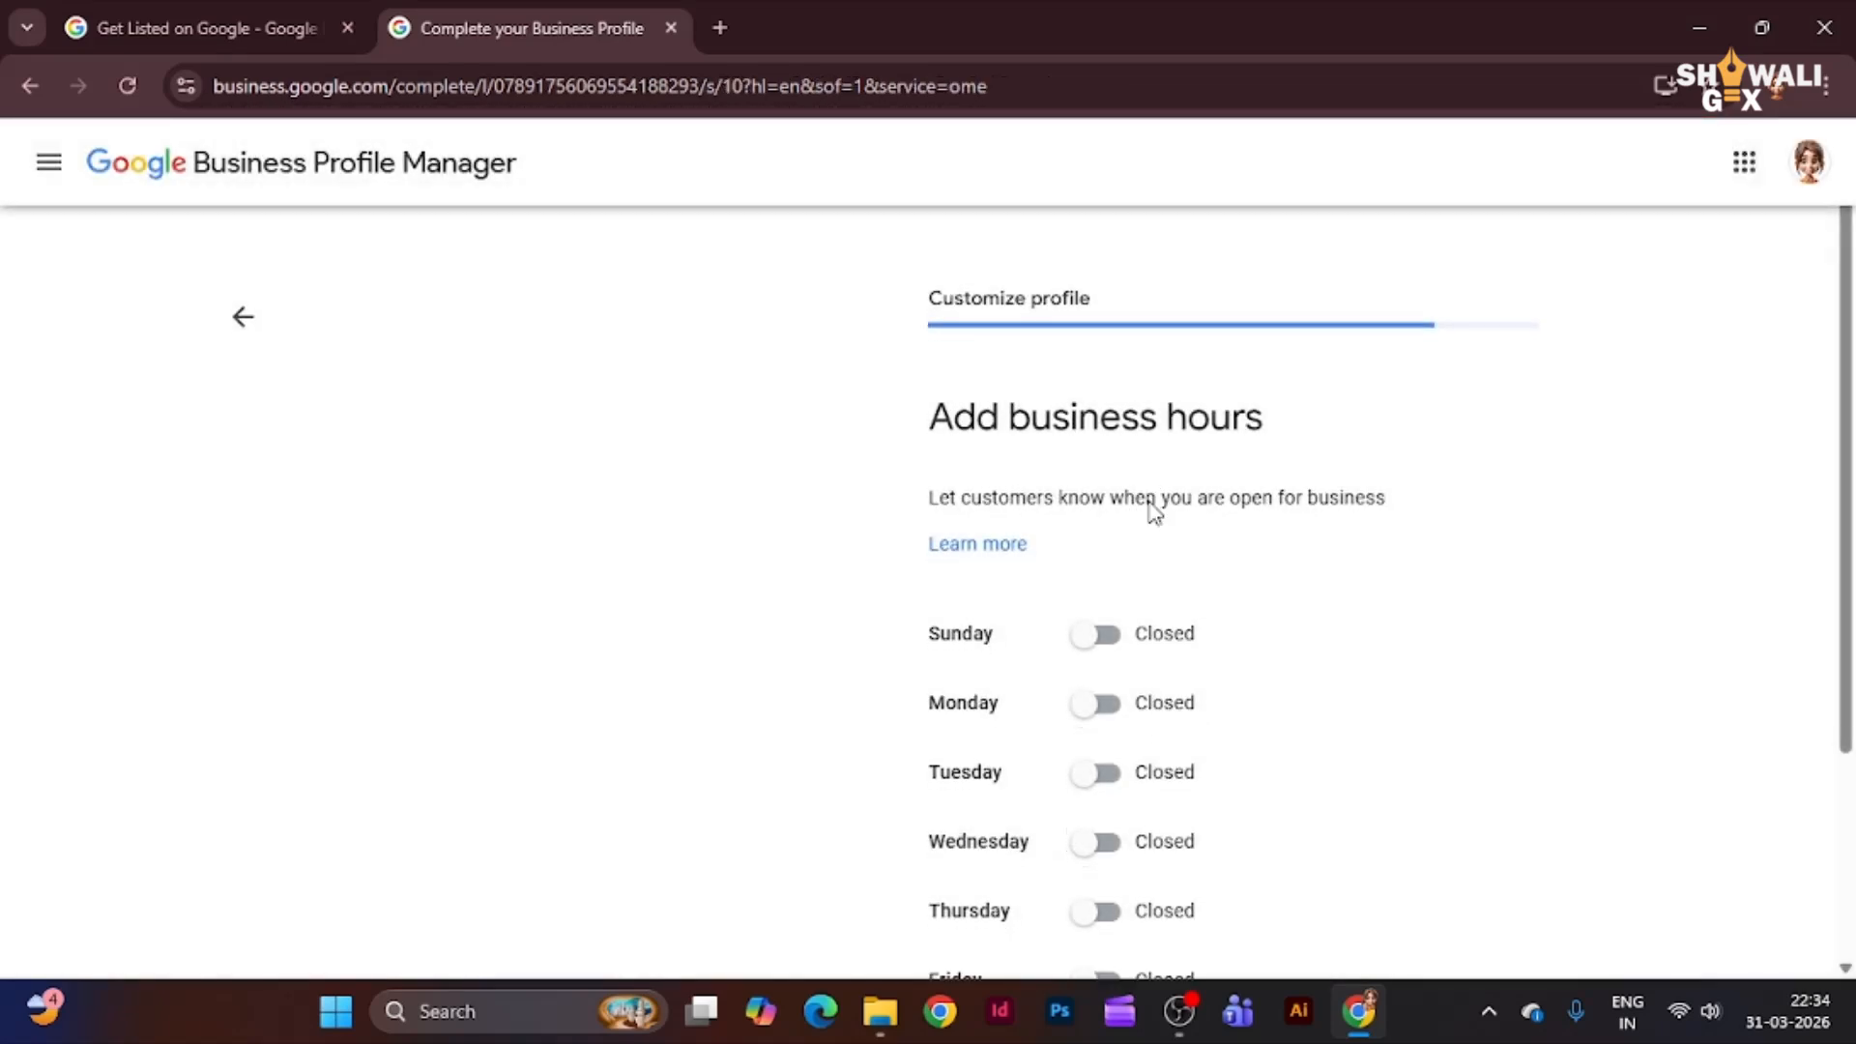
- Mark Monday open from 9:00 AM to 6:00 PM
scroll(1153, 505, "down", 2)
scroll(1203, 483, "up", 1)
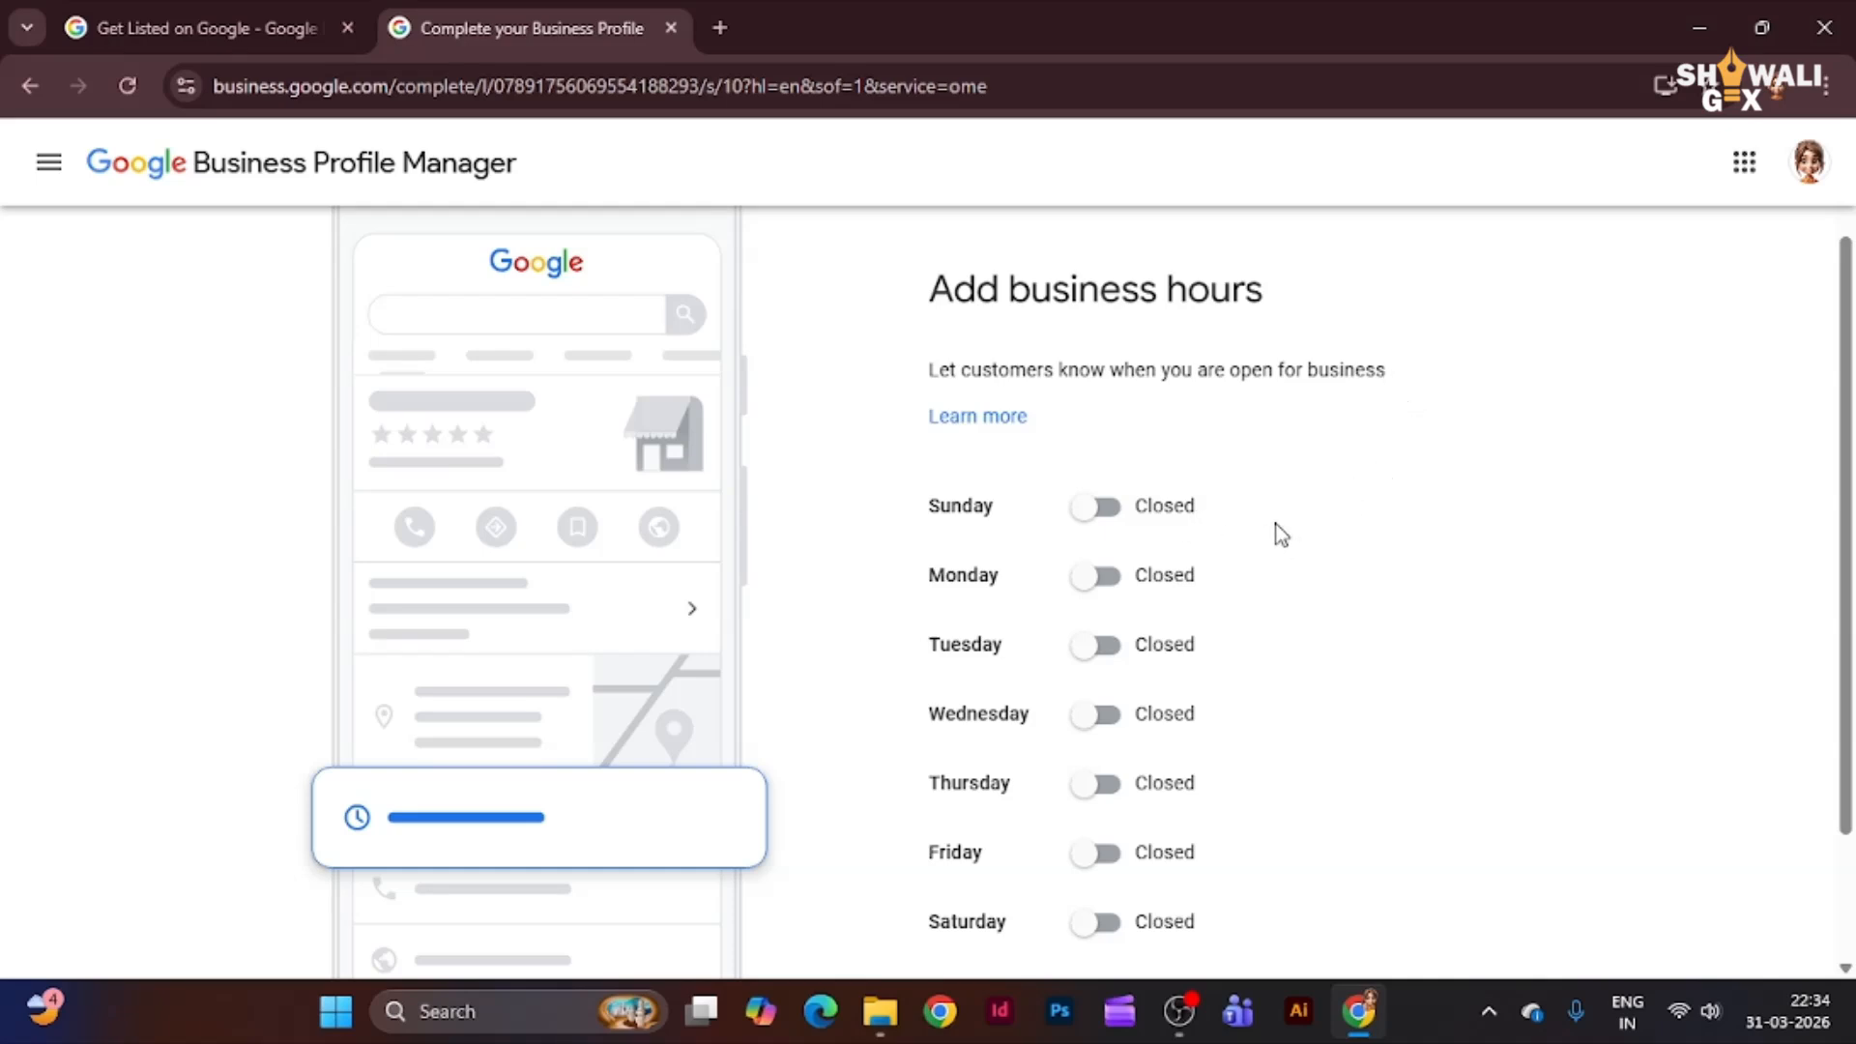
scroll(1068, 677, "down", 2)
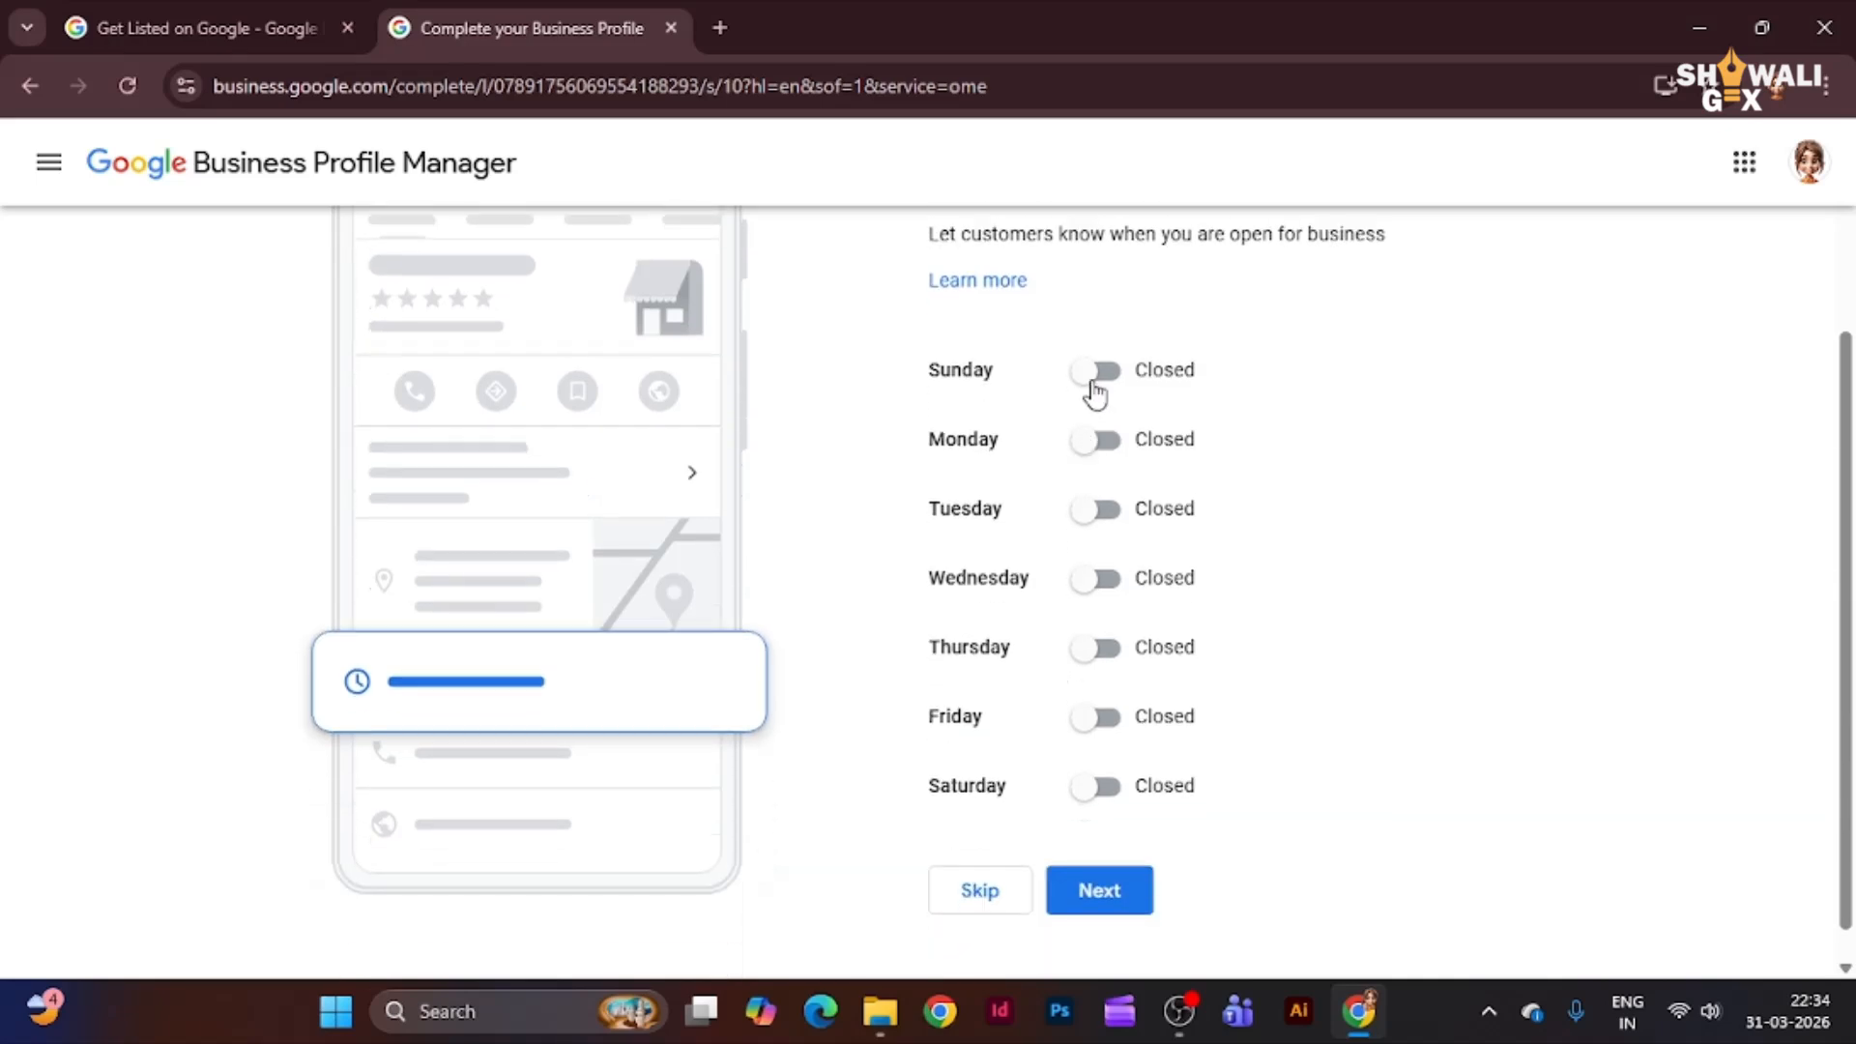
left_click(1102, 442)
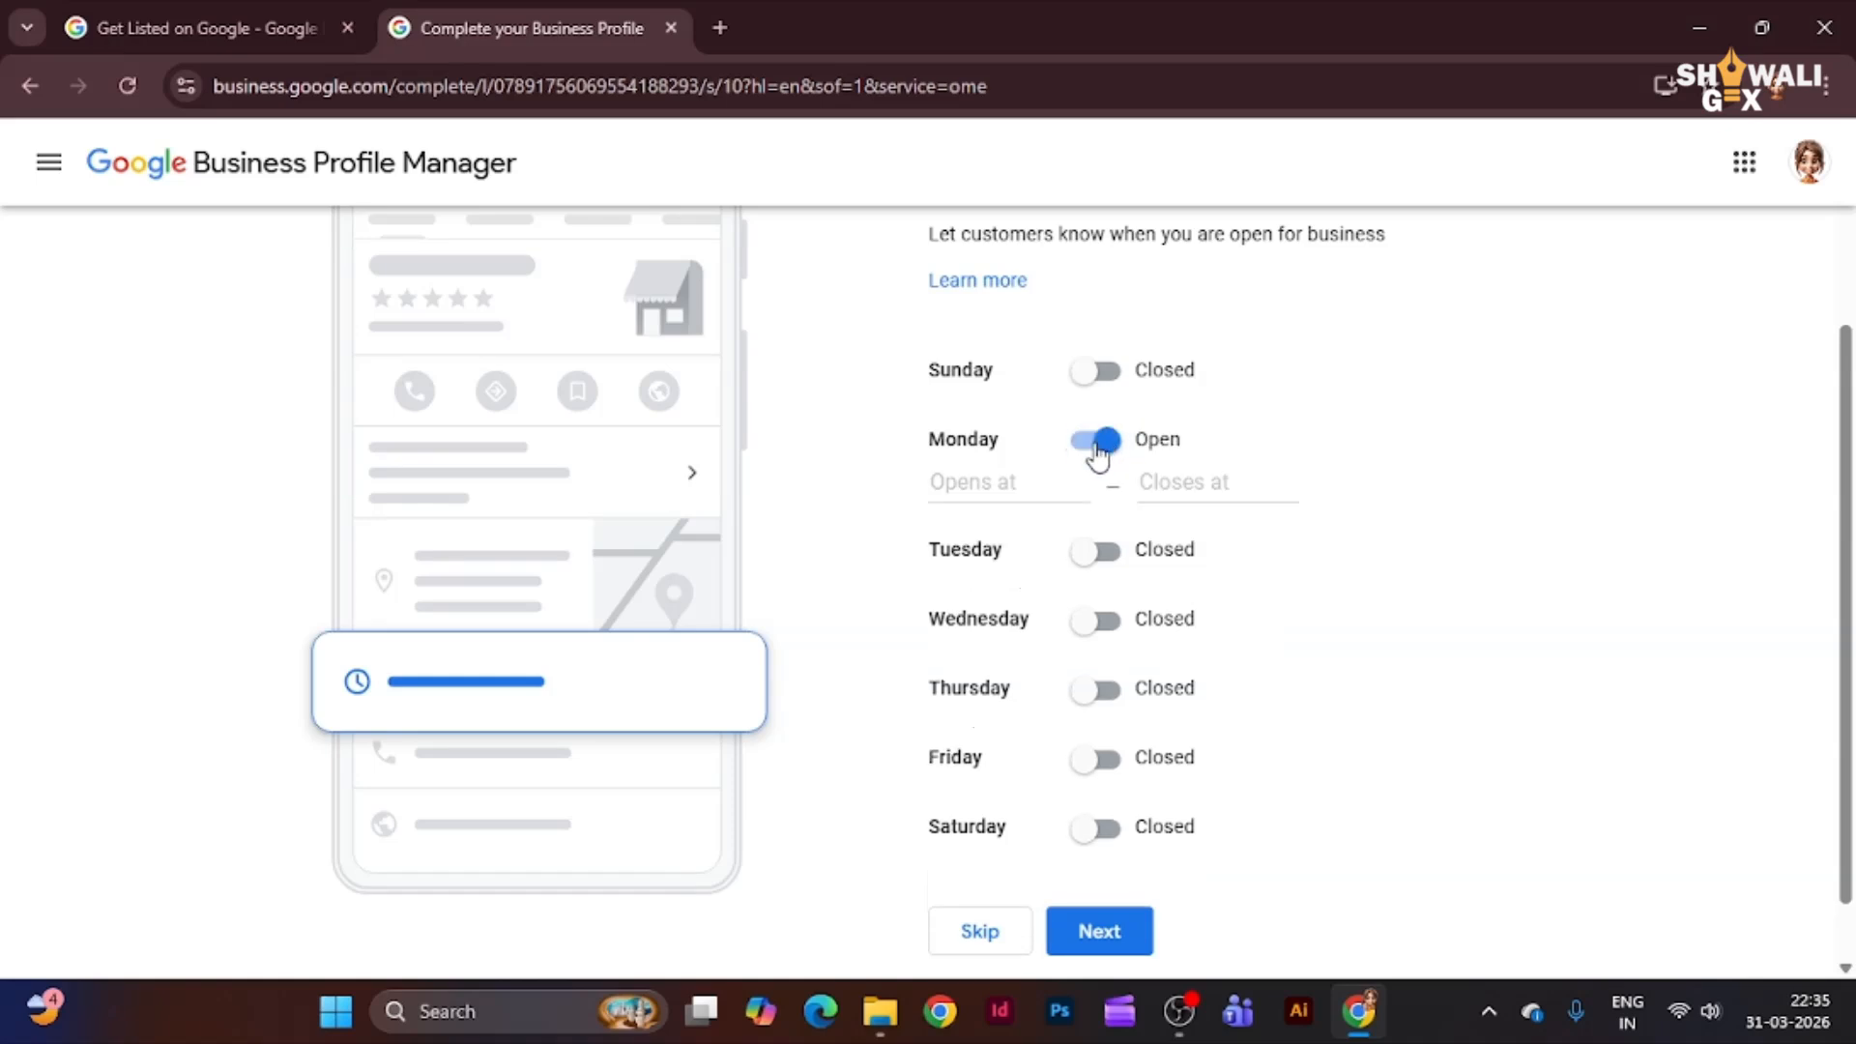
left_click(1021, 480)
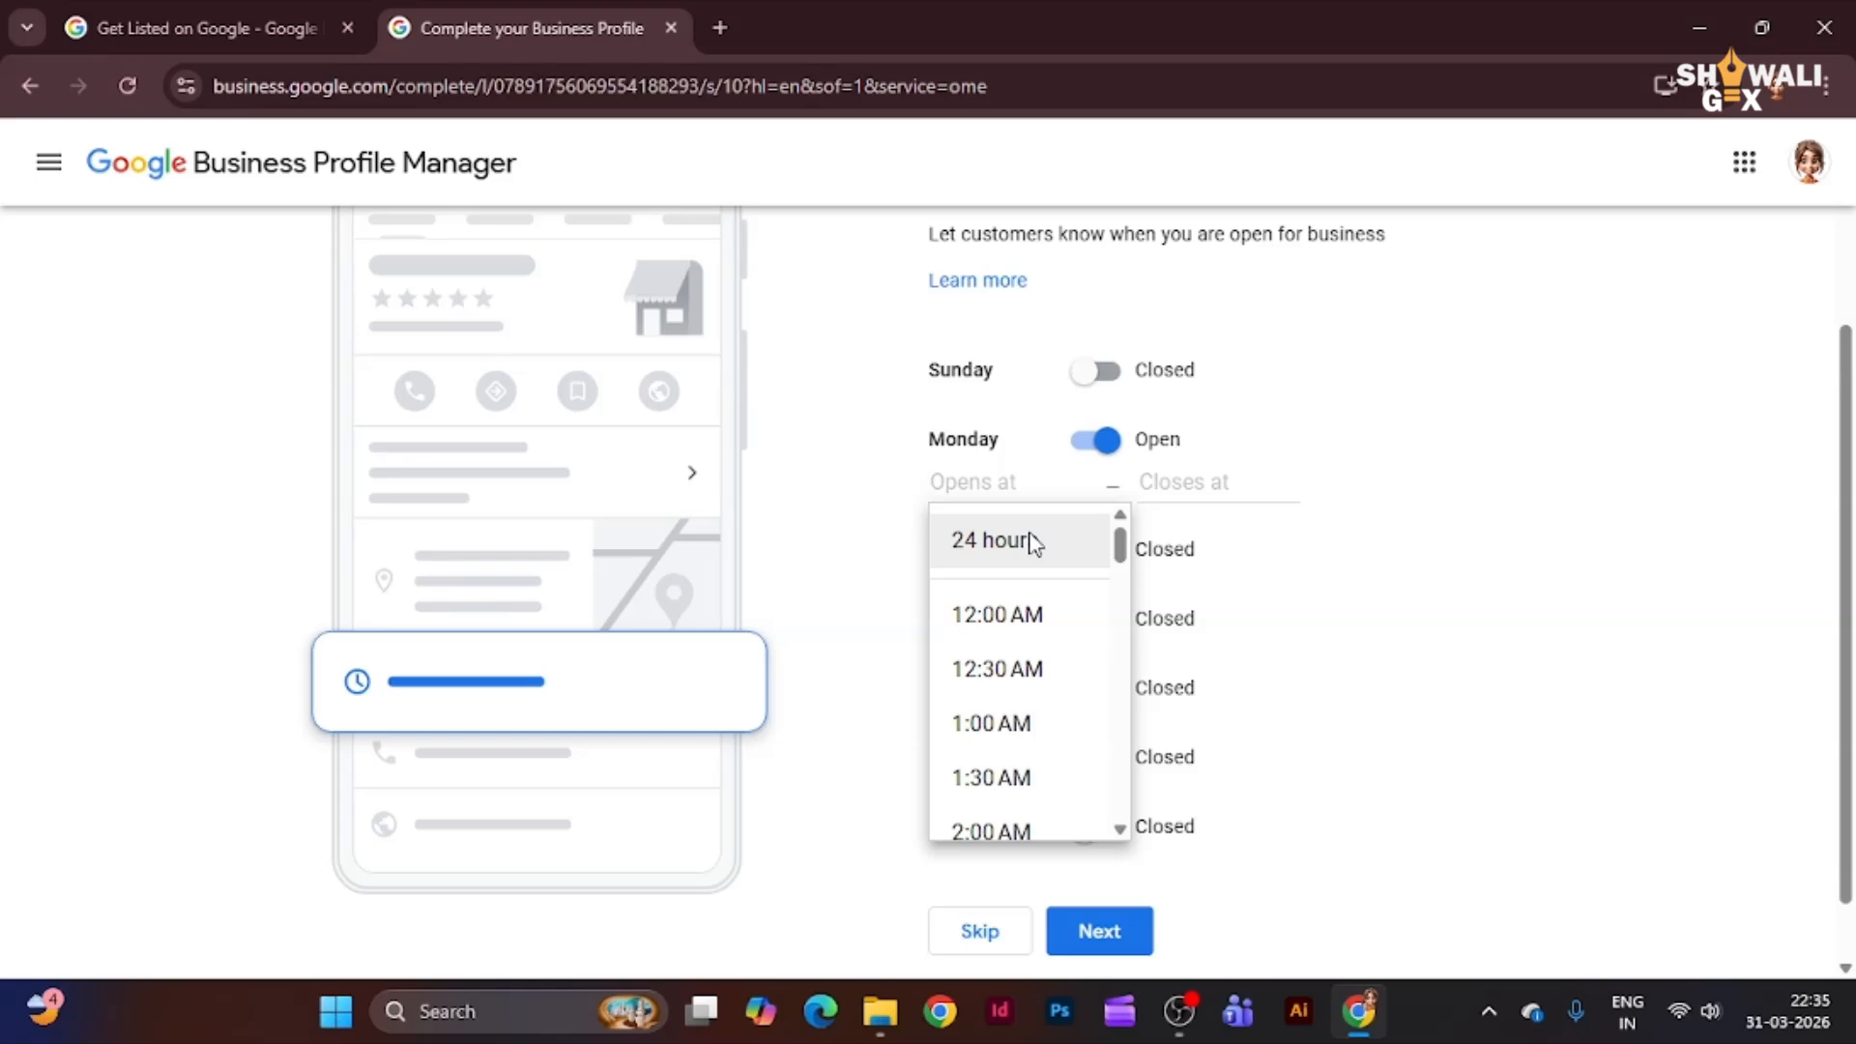
type("9")
left_click(1025, 618)
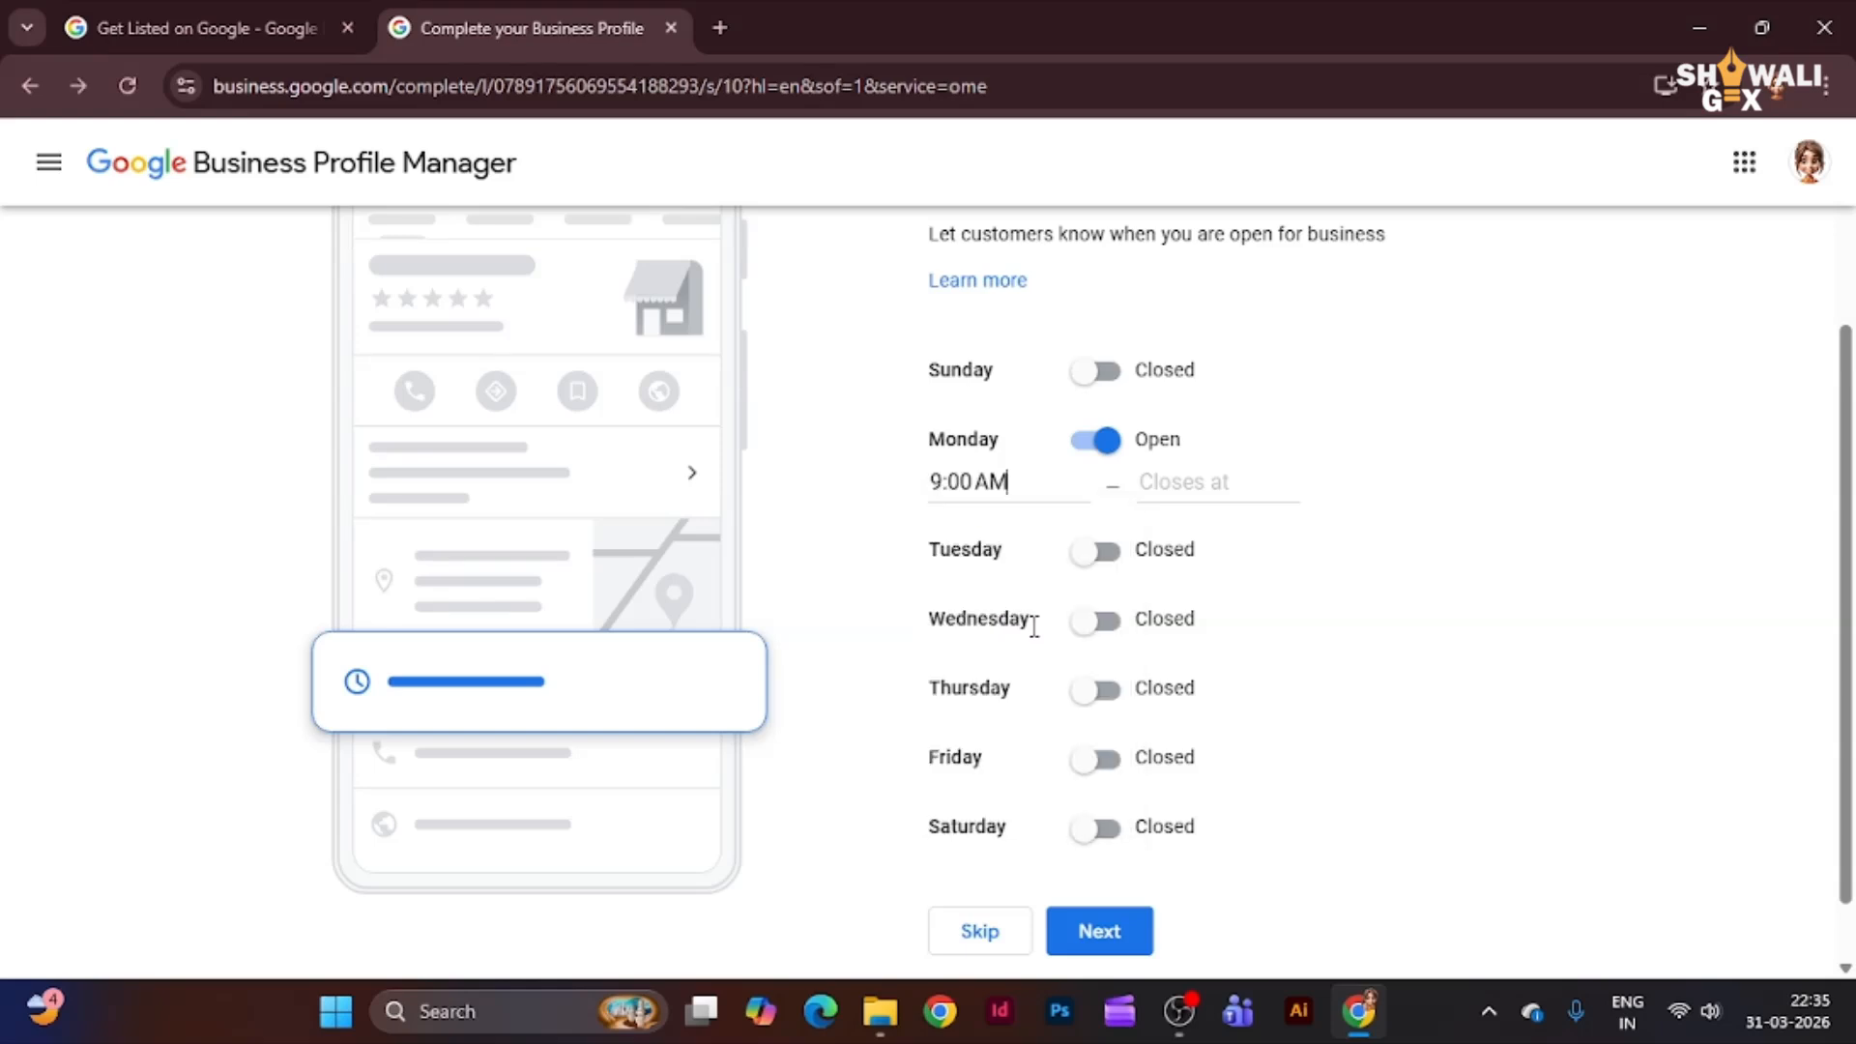
left_click(1171, 480)
type("9")
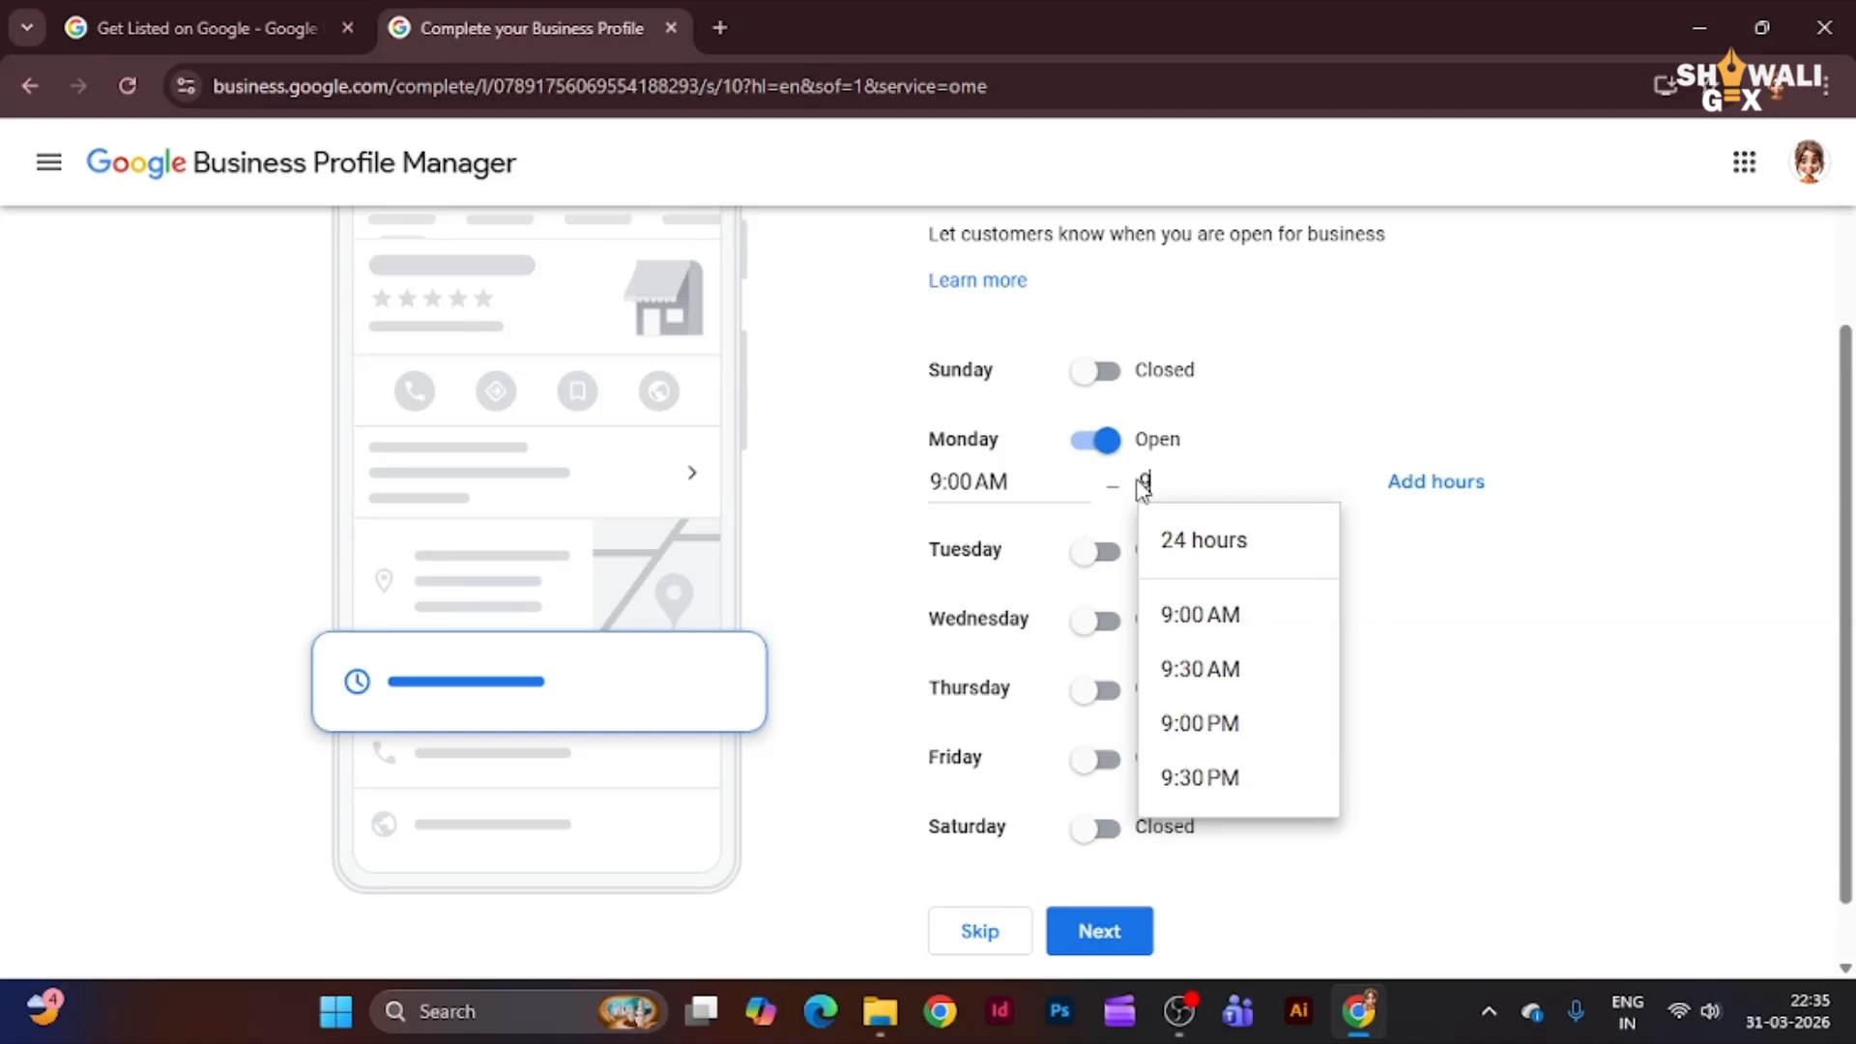
key("BackSpace")
type("6")
left_click(1254, 738)
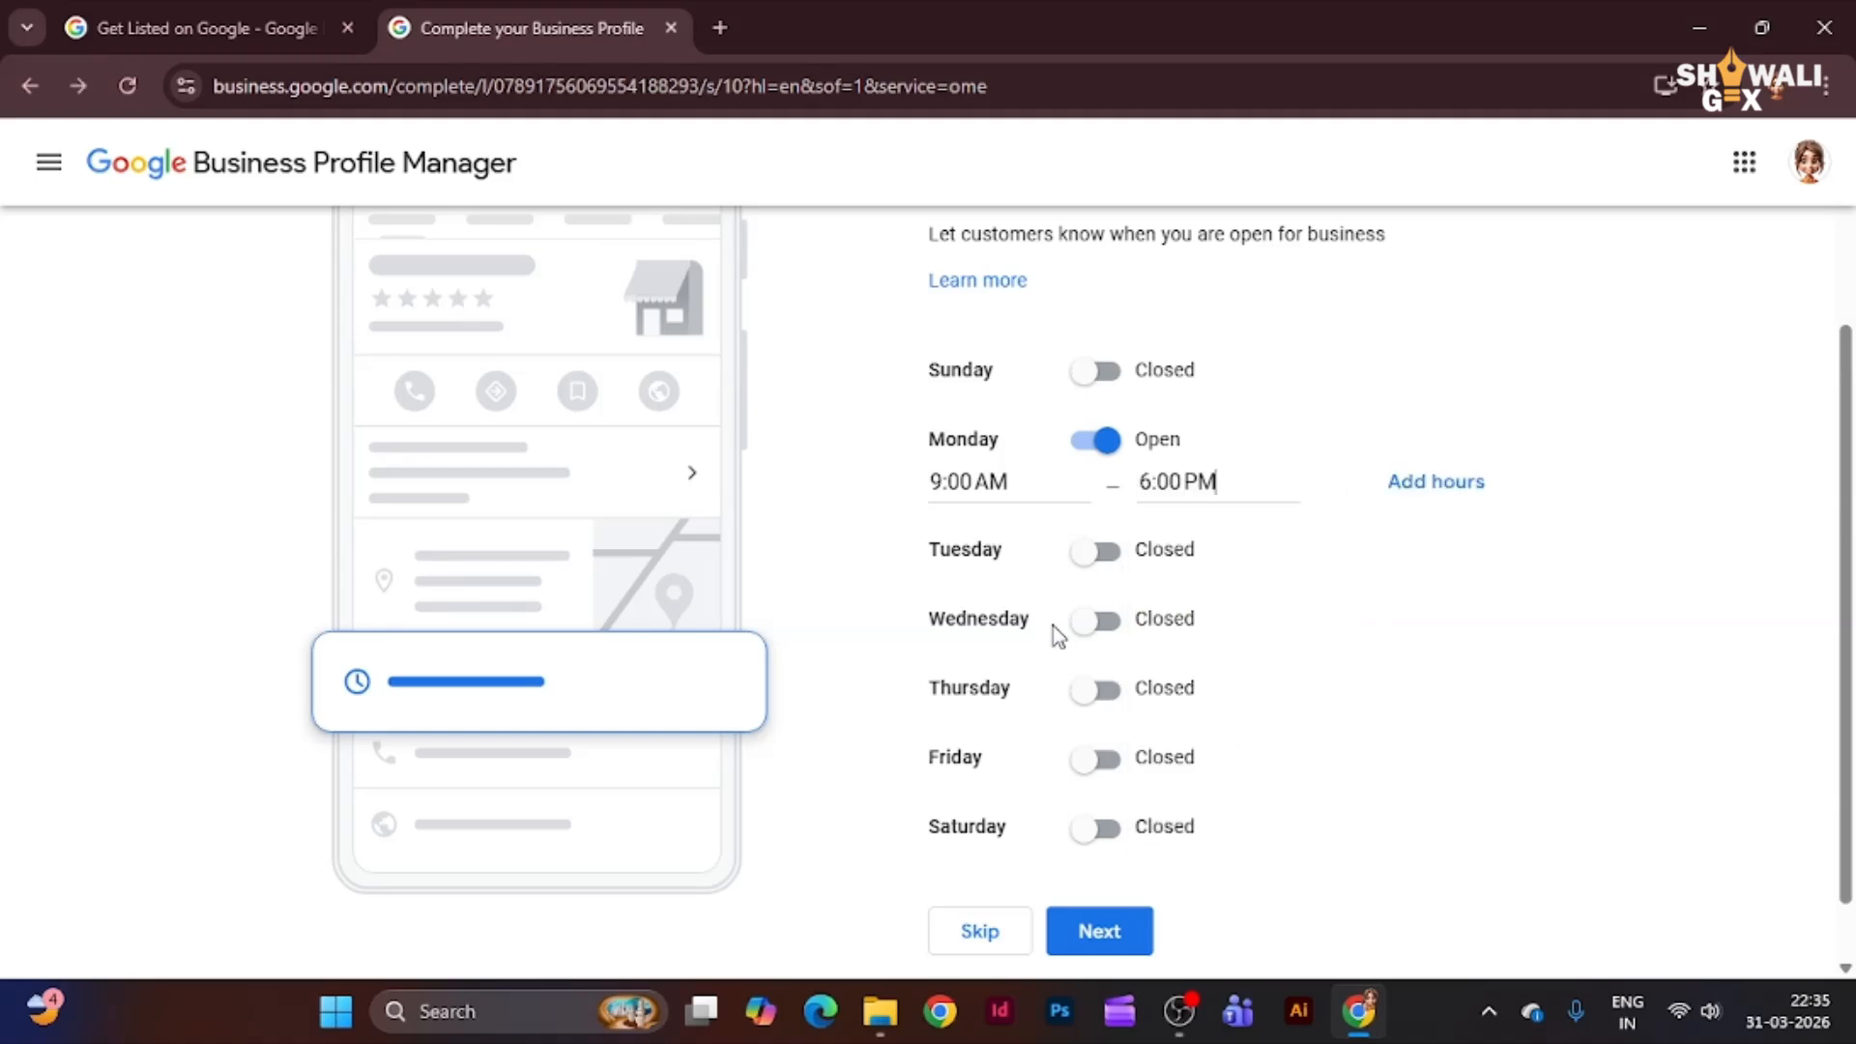
- Mark Tuesday open from 9:00 AM to 6:00 PM
left_click(1090, 559)
left_click(982, 597)
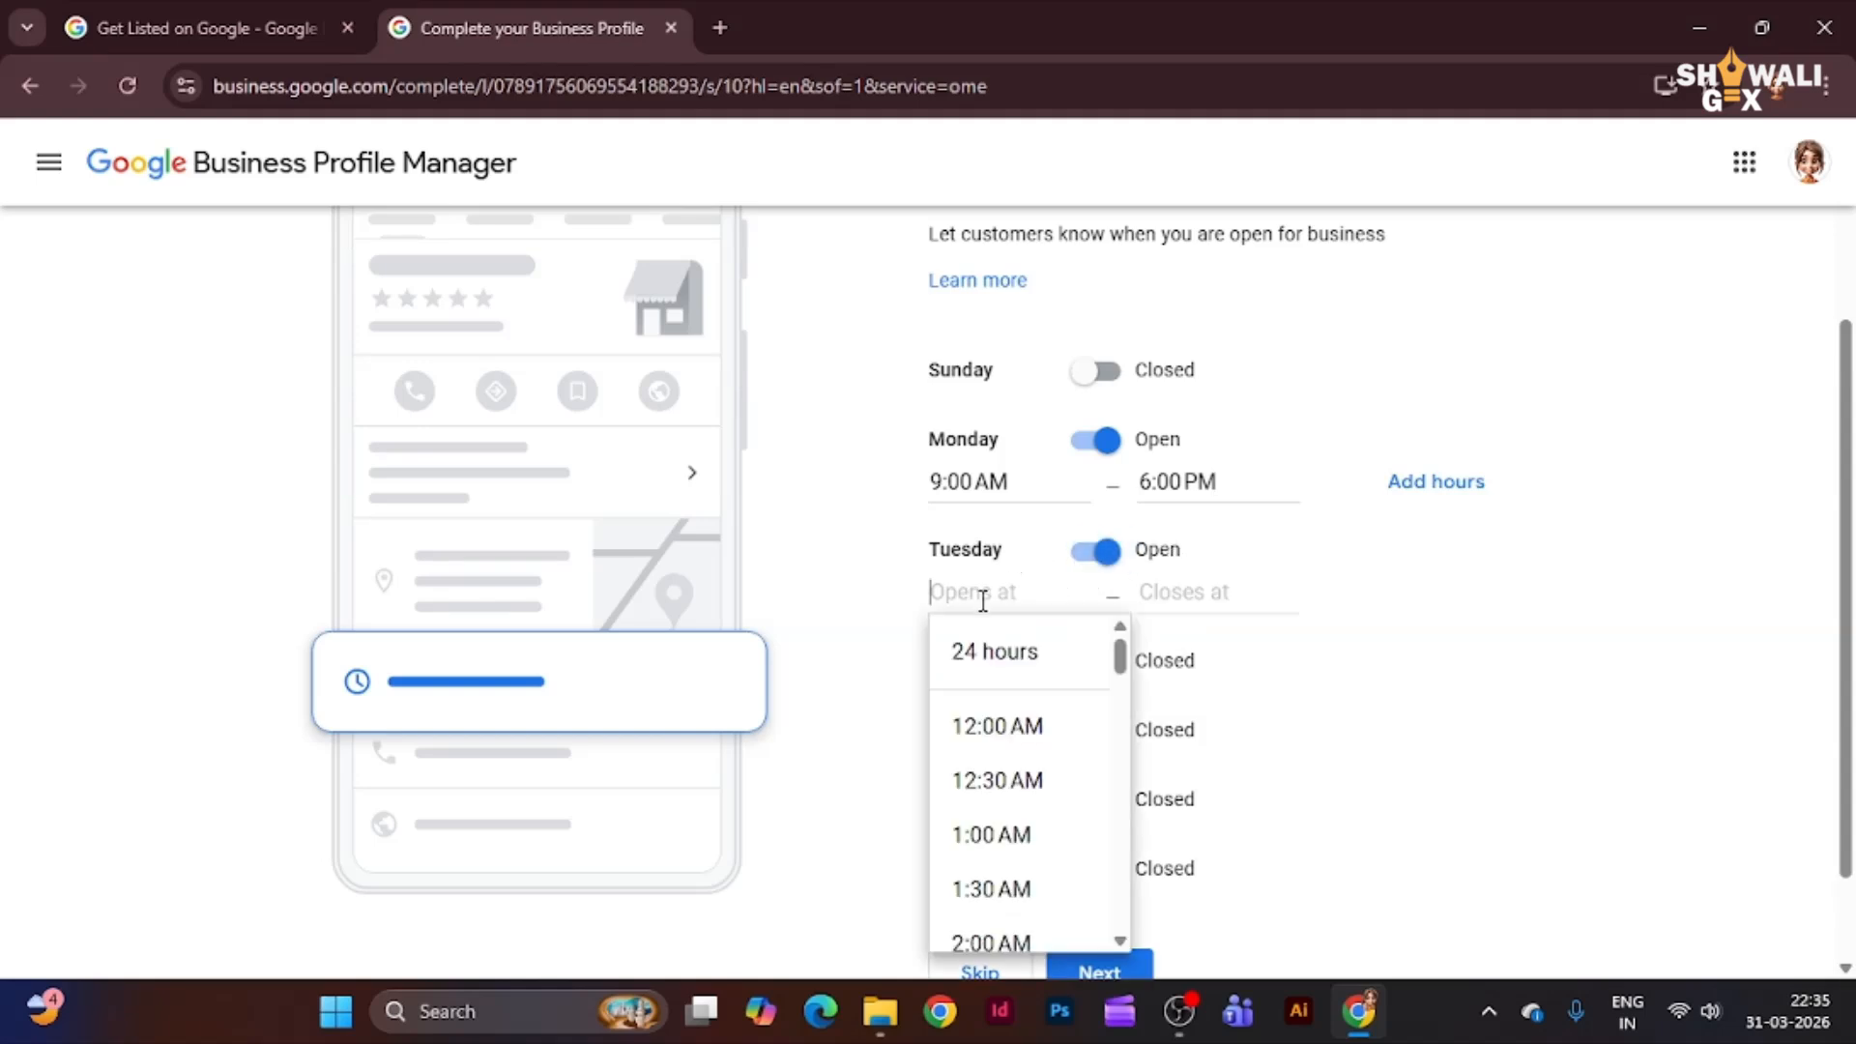
type("9")
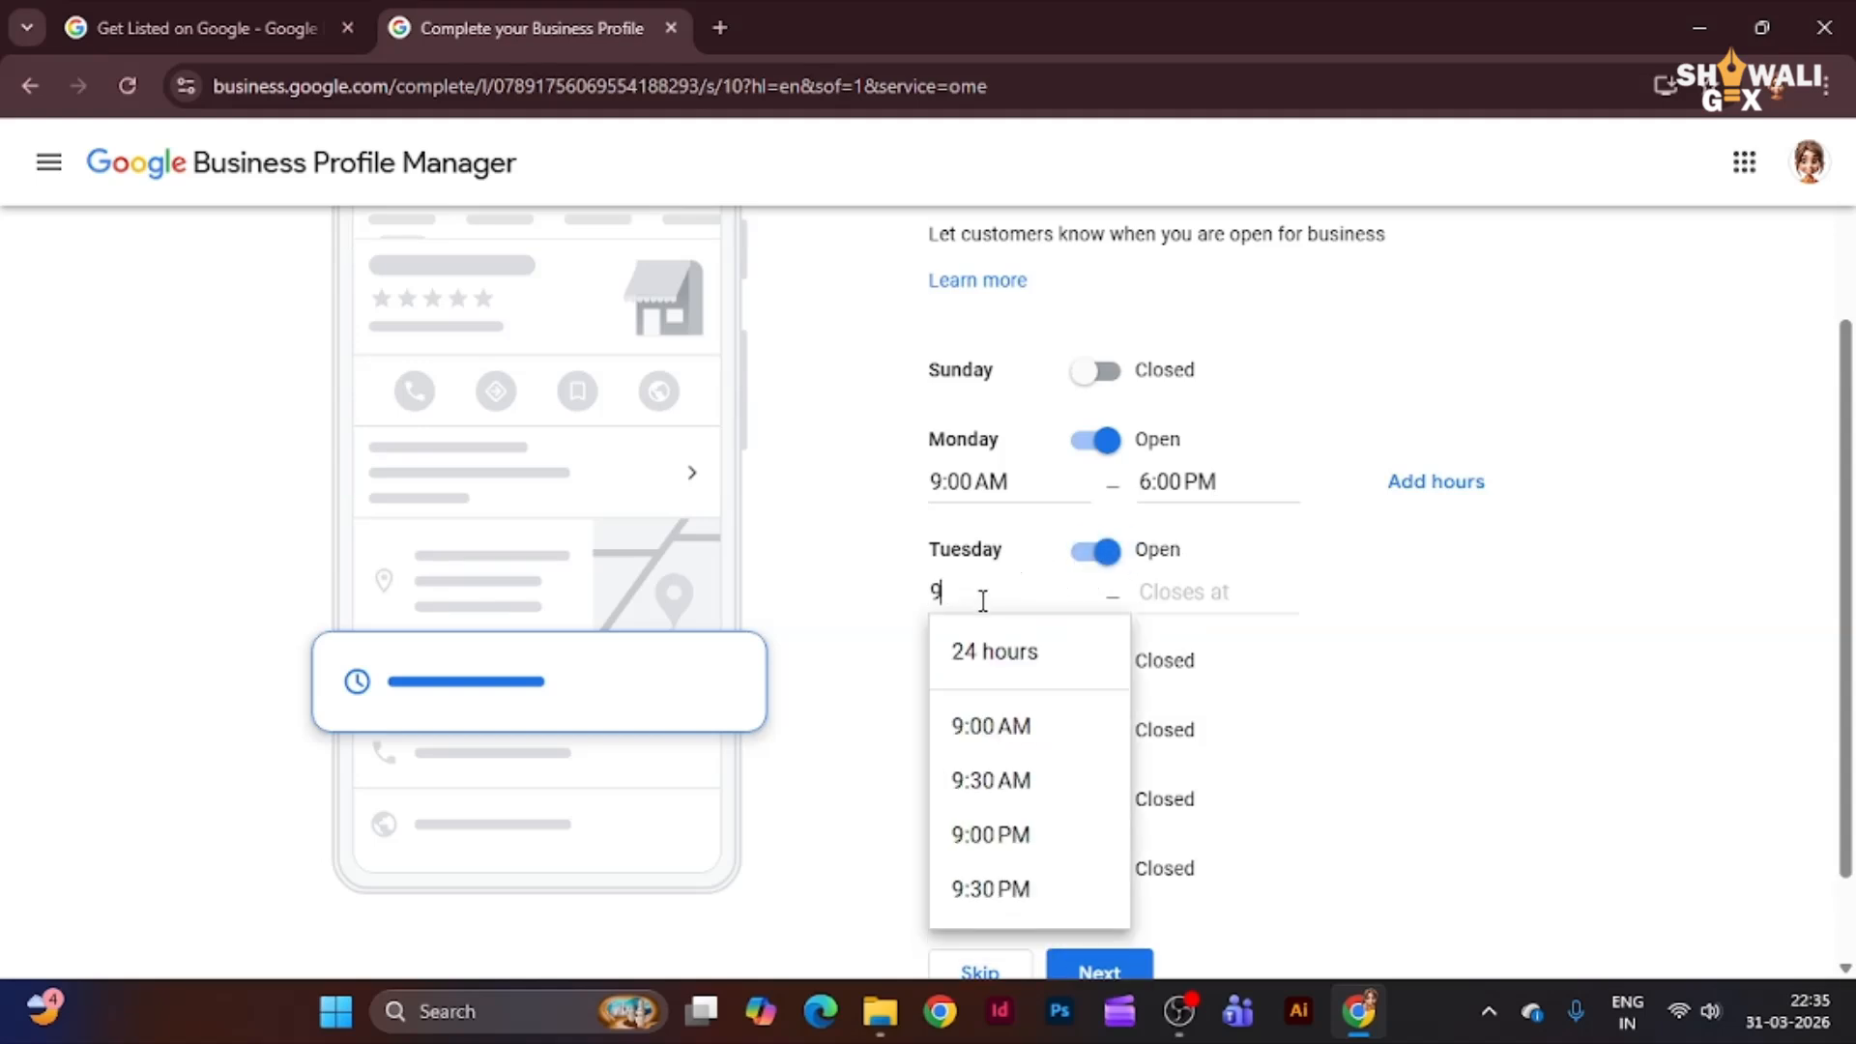
left_click(1055, 746)
left_click(1189, 596)
type("6")
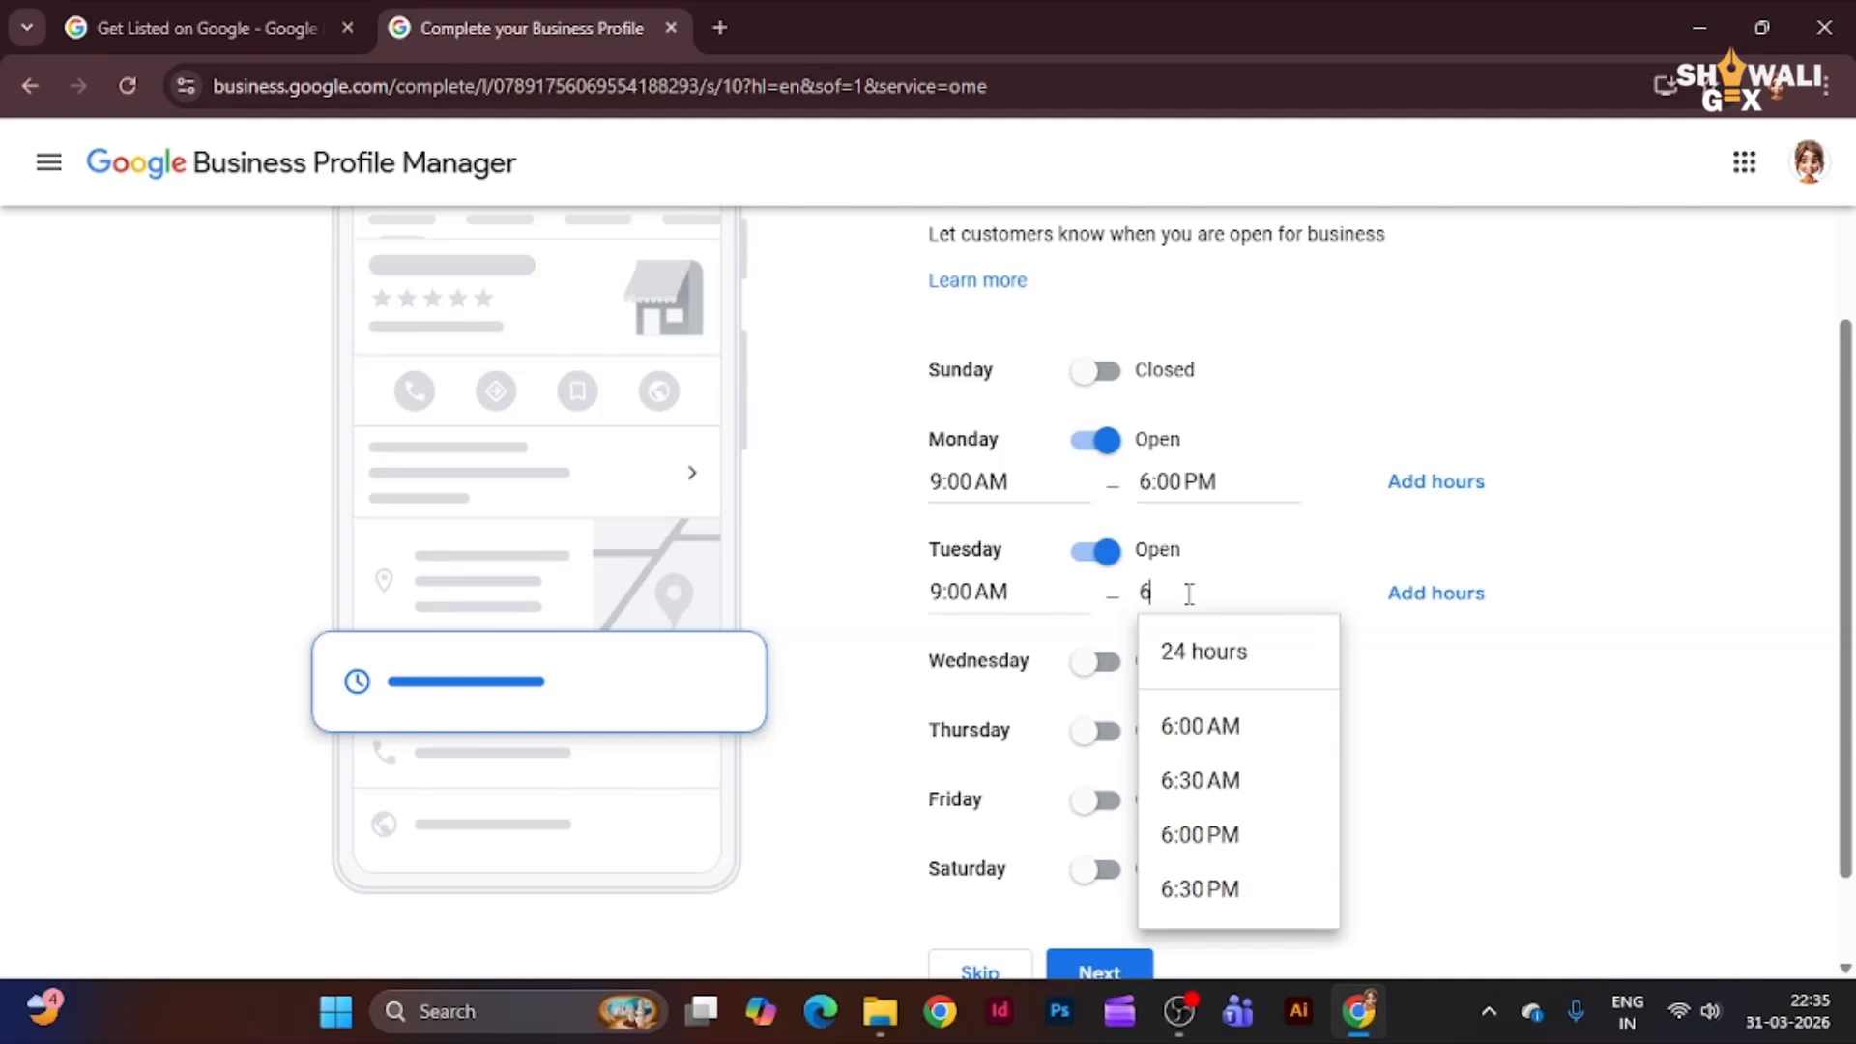
left_click(1251, 837)
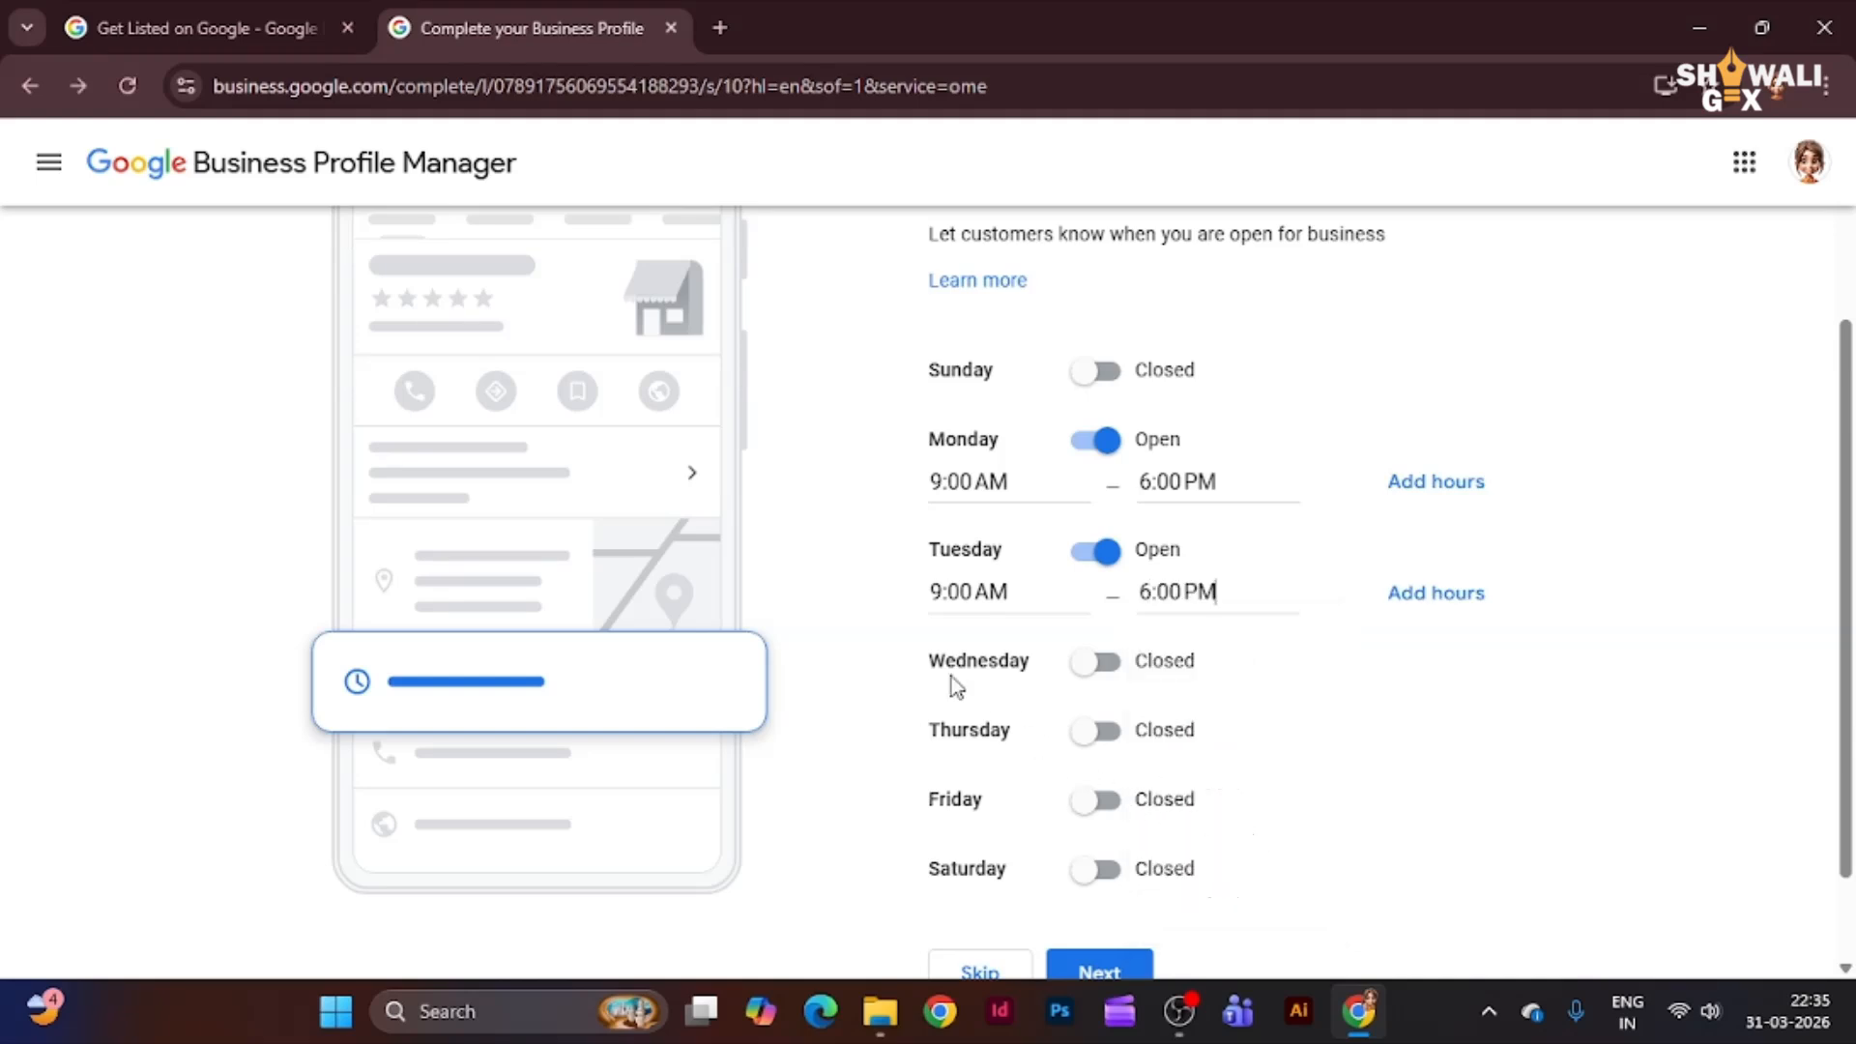
- Mark Wednesday open from 9:00 AM to 6:00 PM
left_click(1078, 662)
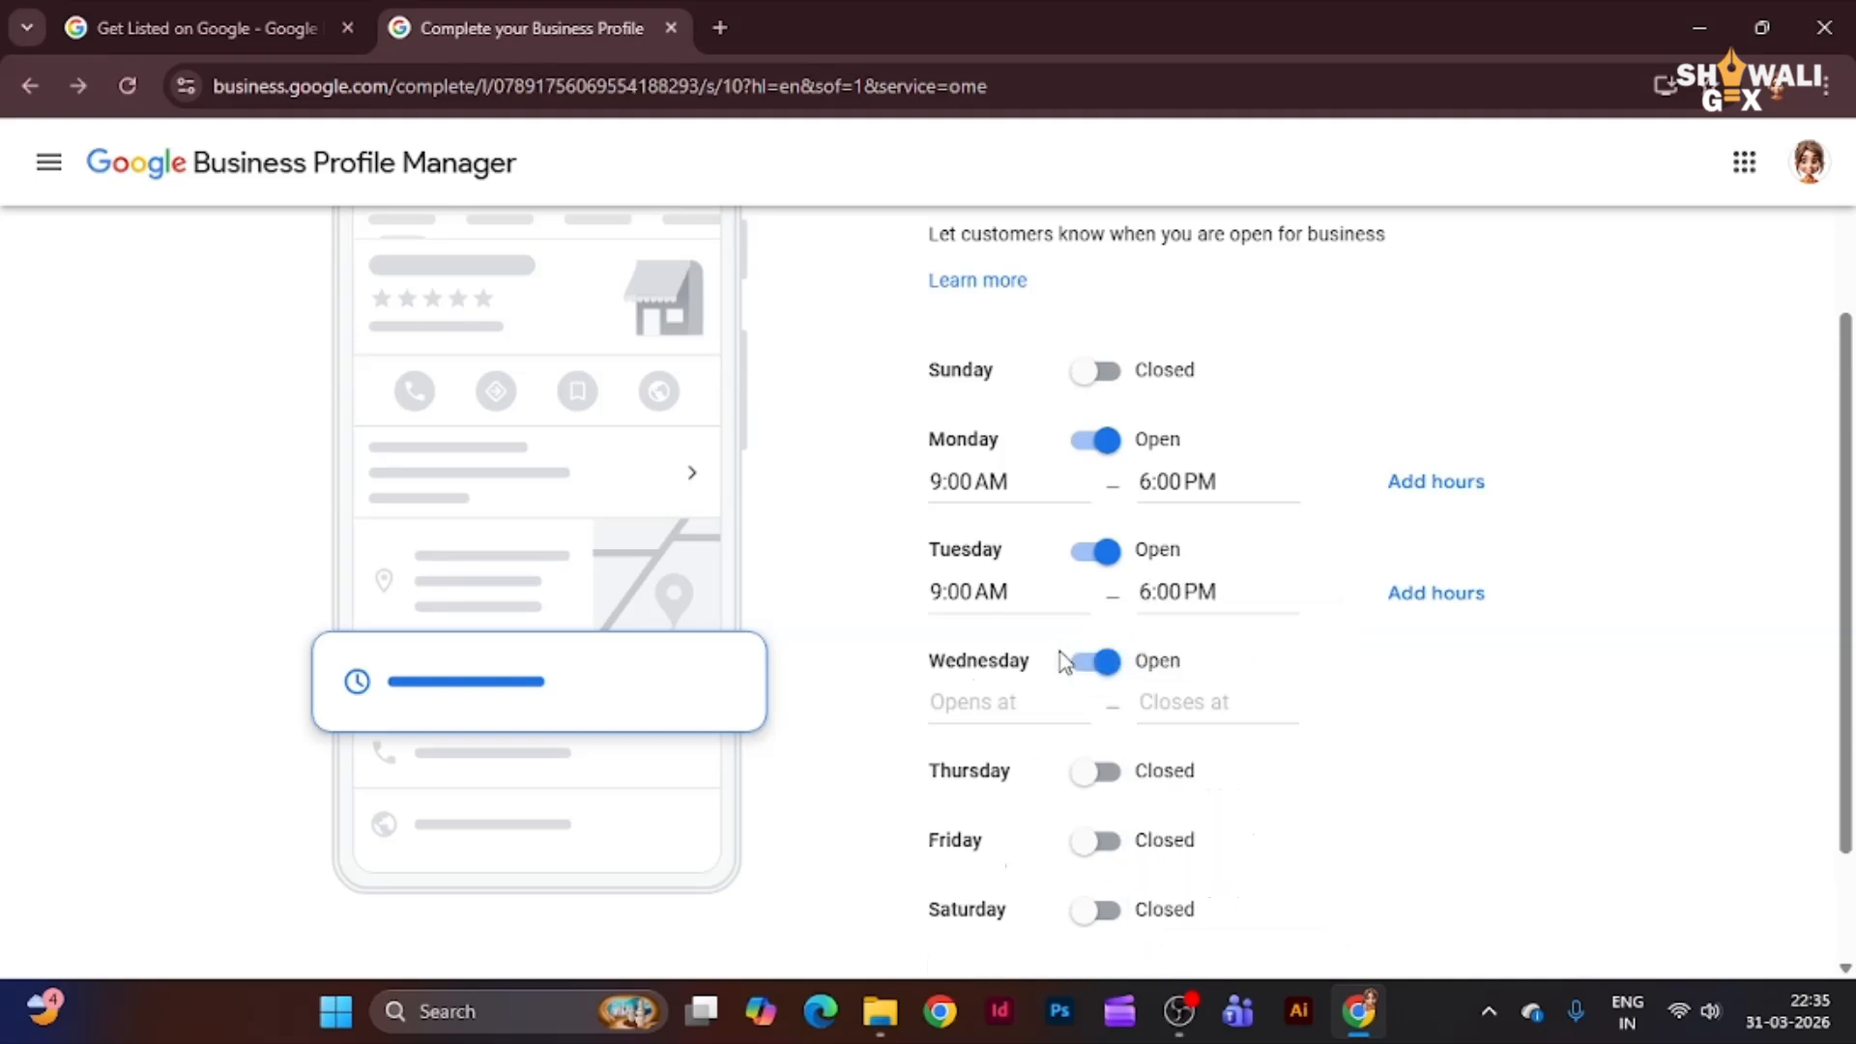
left_click(1008, 702)
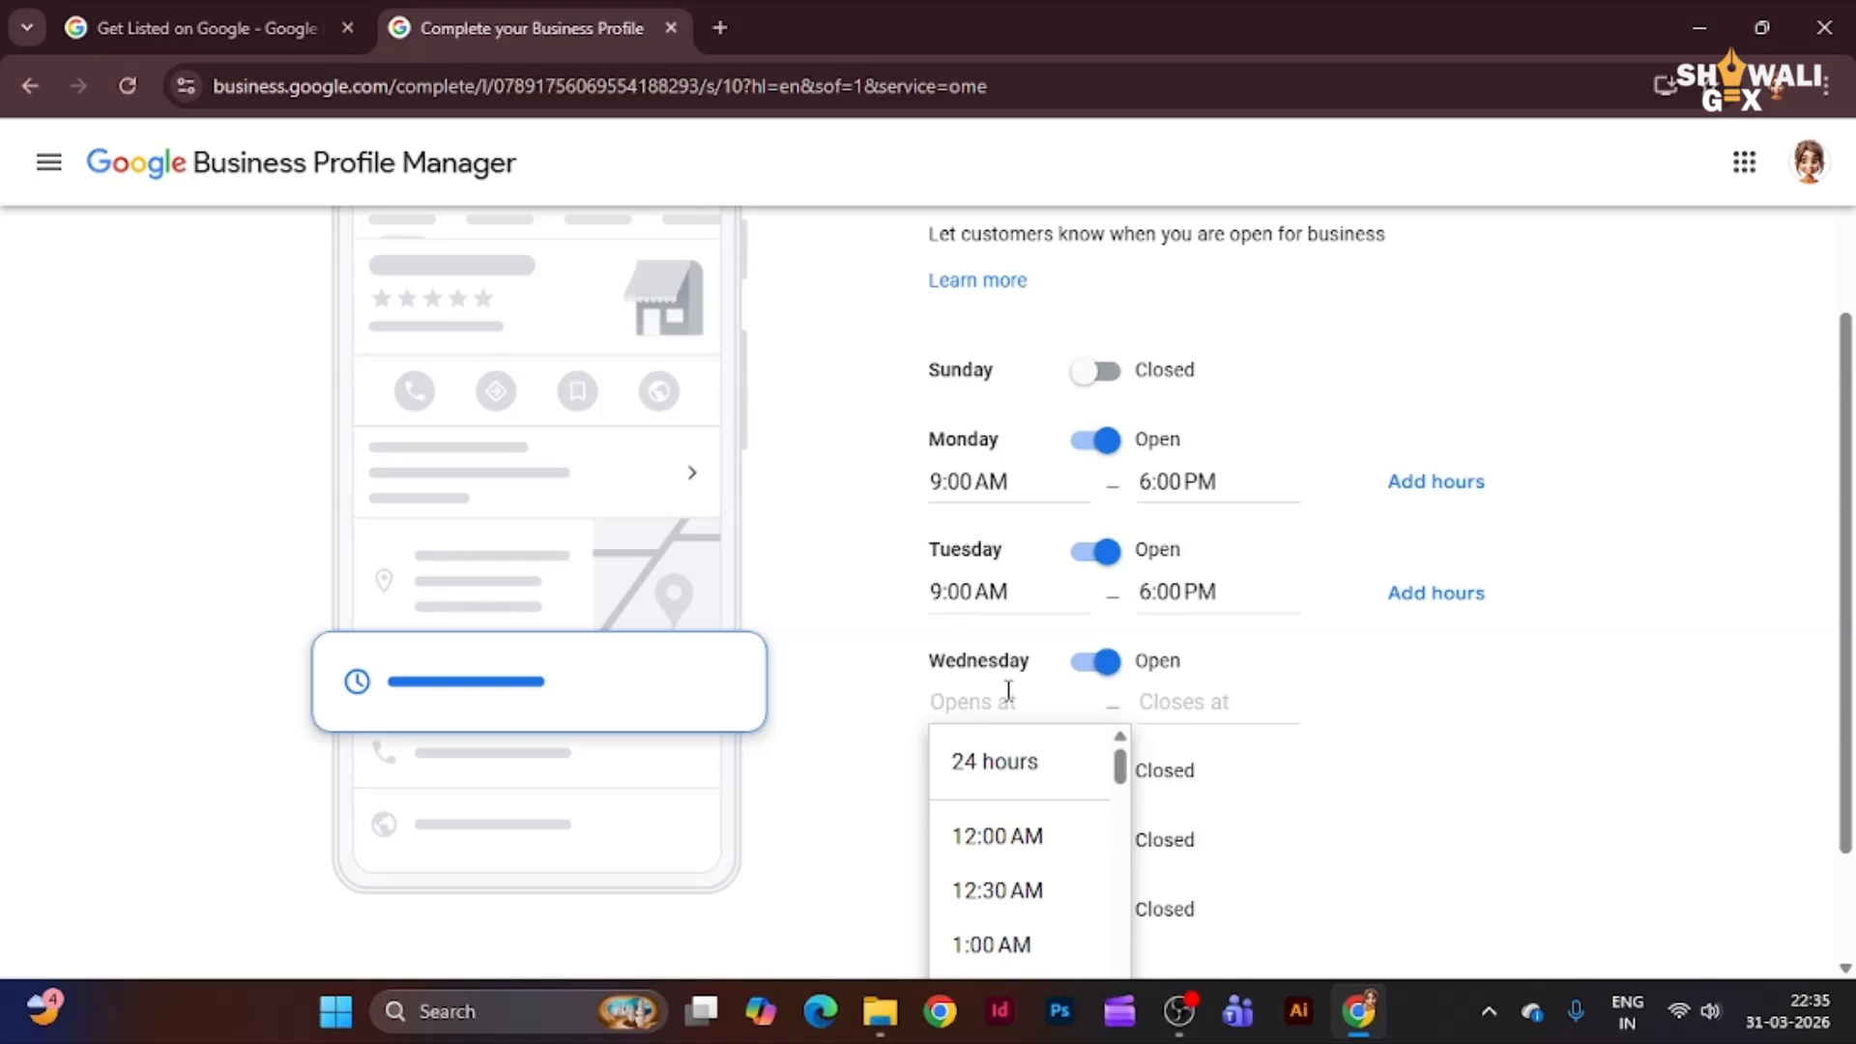
type("9")
left_click(1077, 837)
left_click(1178, 700)
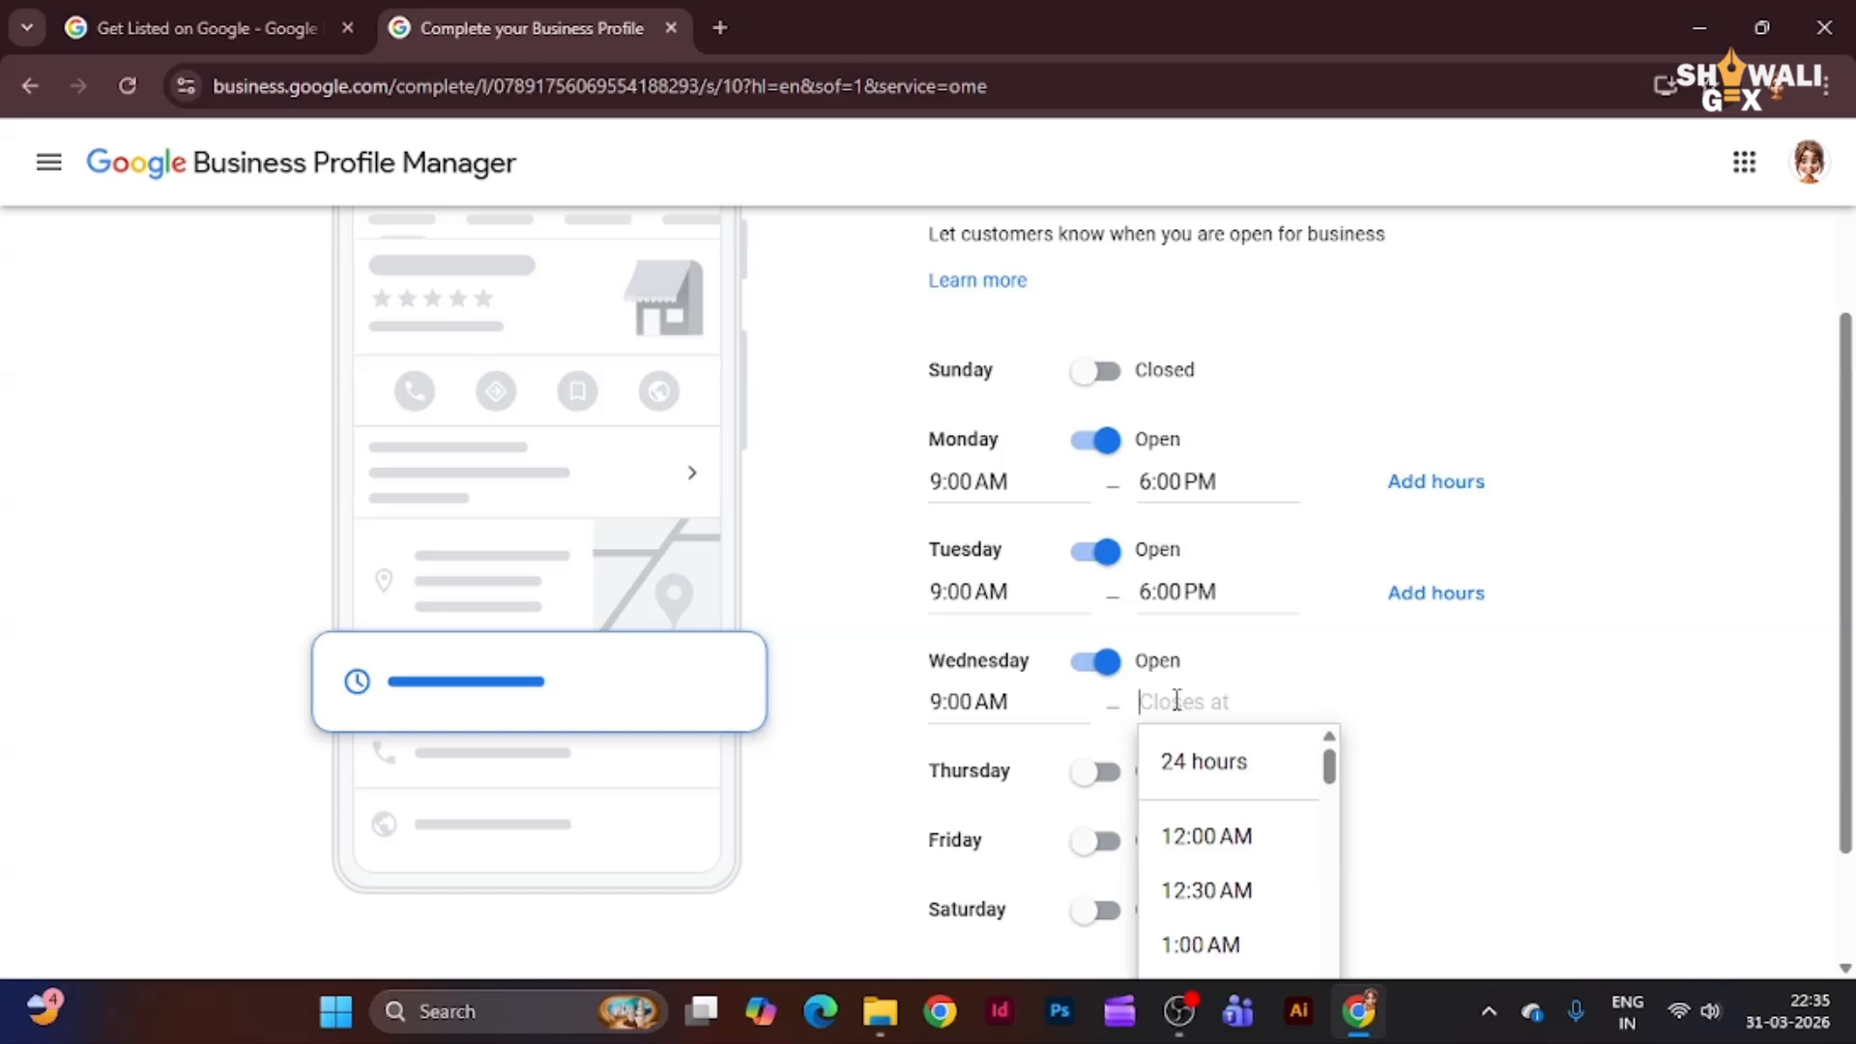
type("6")
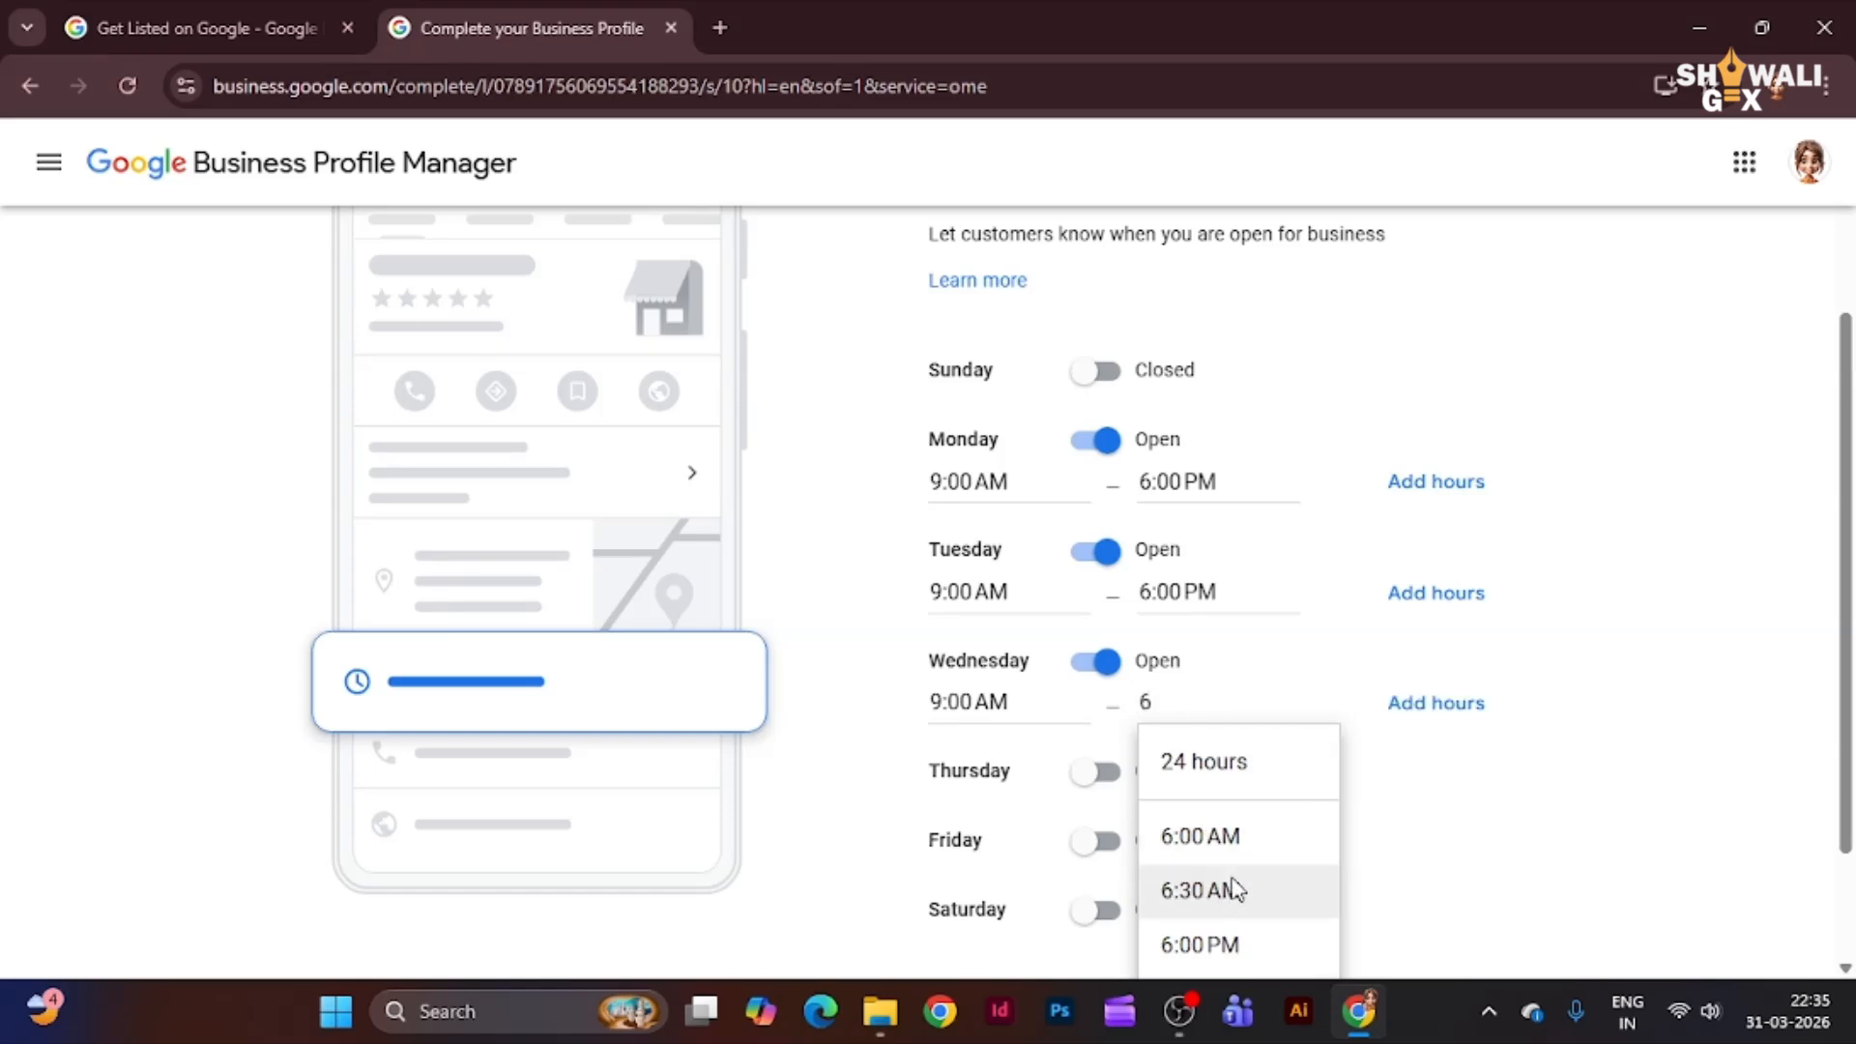
left_click(1224, 945)
- Mark Thursday open from 9:00 AM to 6:00 PM
scroll(1109, 673, "down", 2)
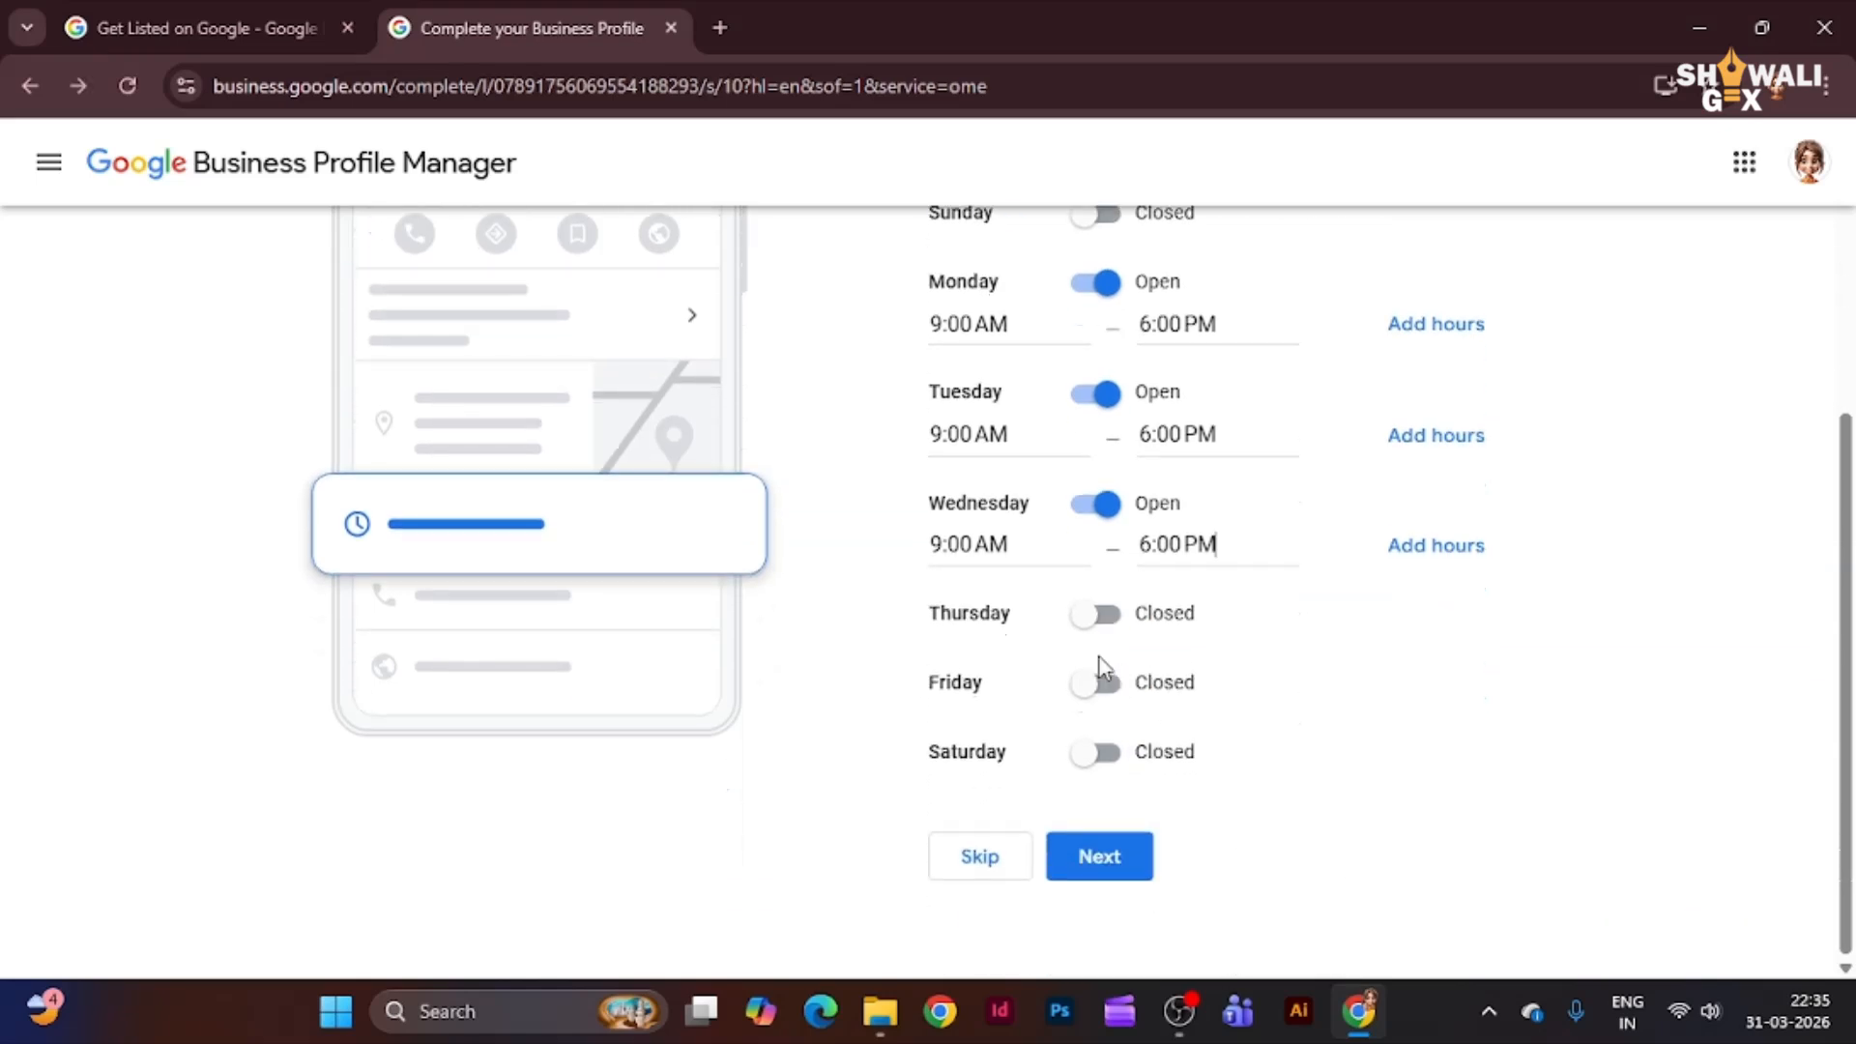
left_click(1095, 614)
left_click(1005, 656)
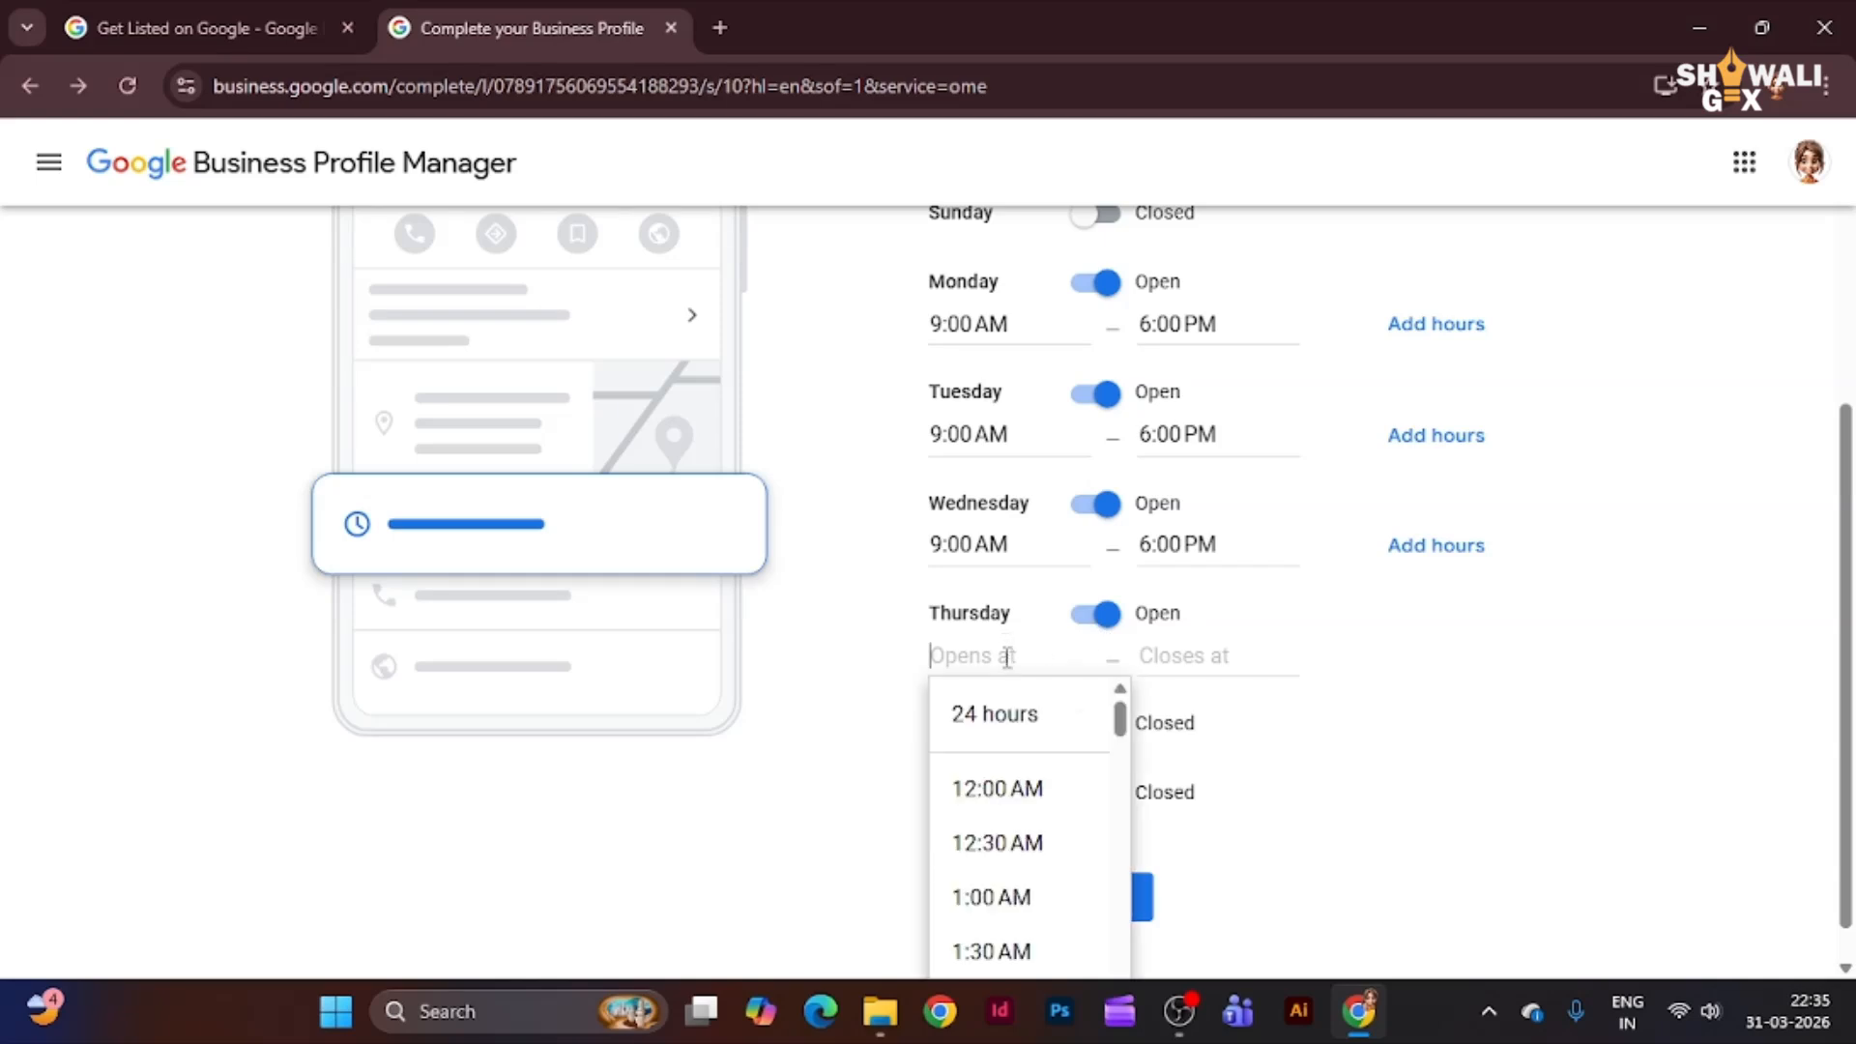
type("9")
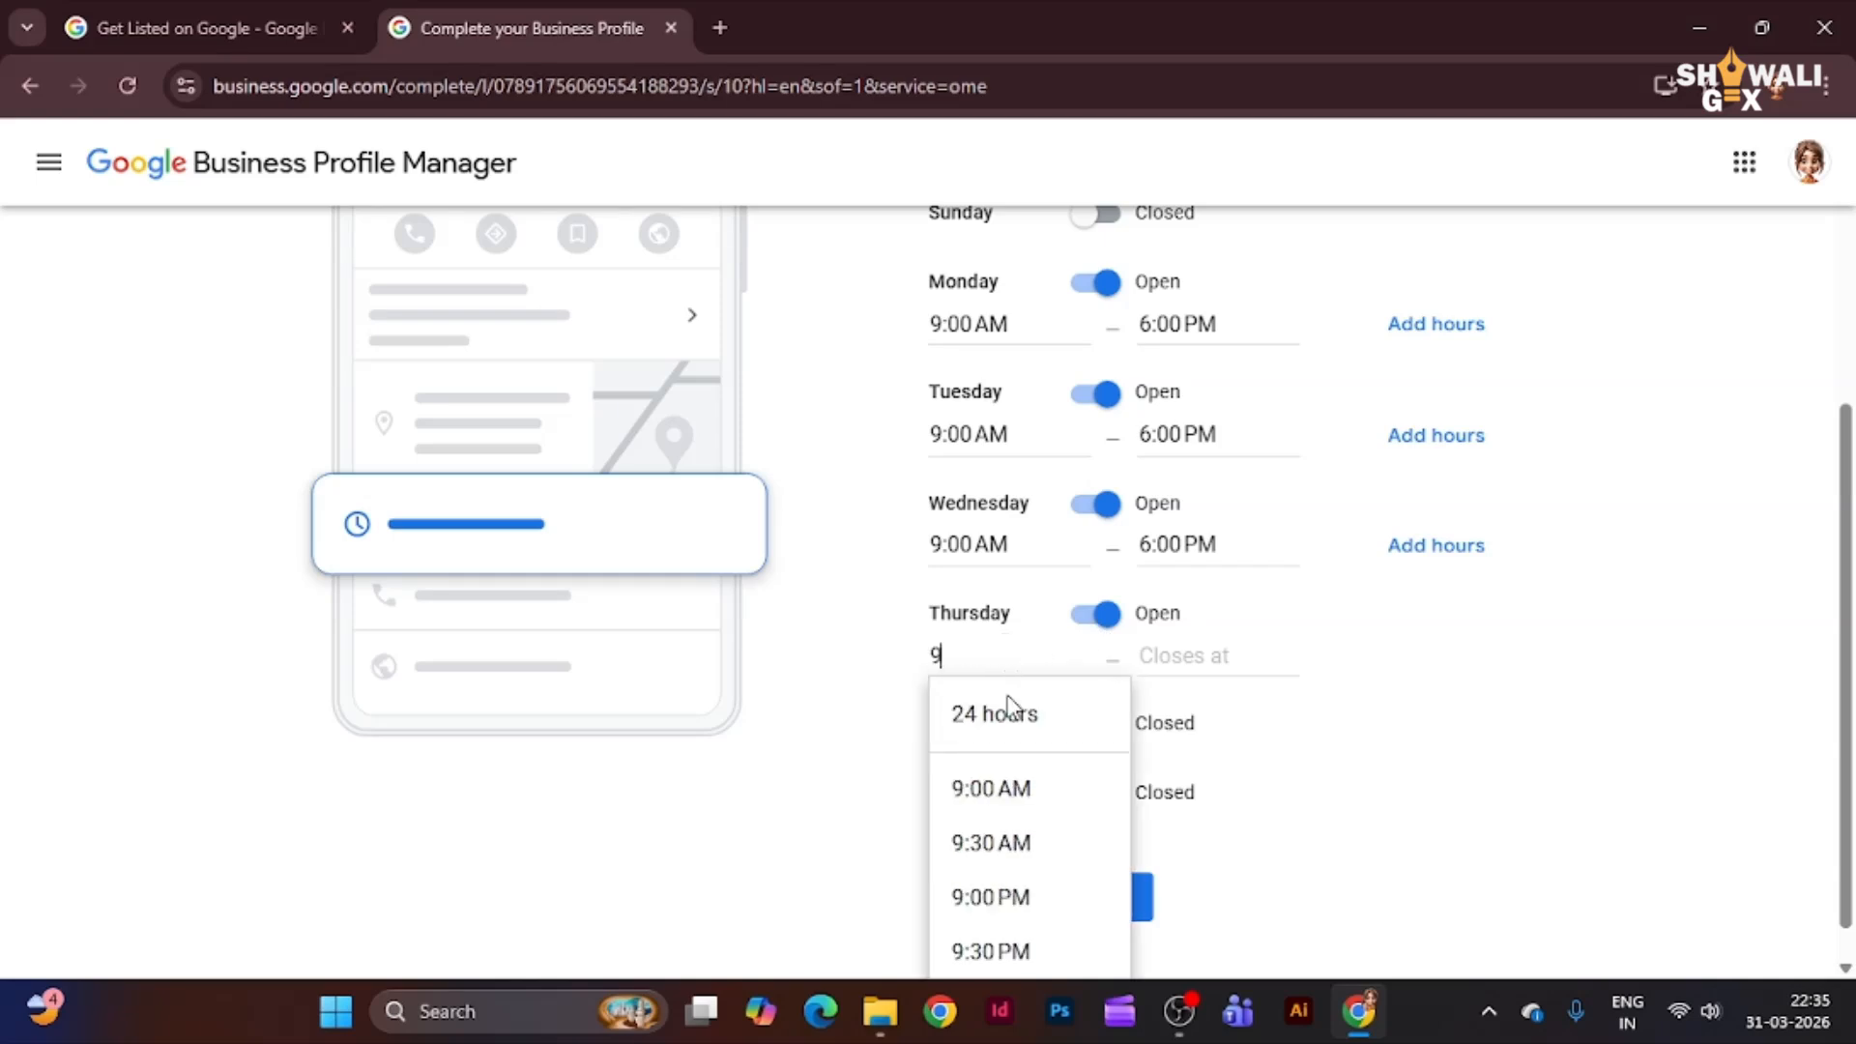
left_click(1027, 787)
left_click(1176, 662)
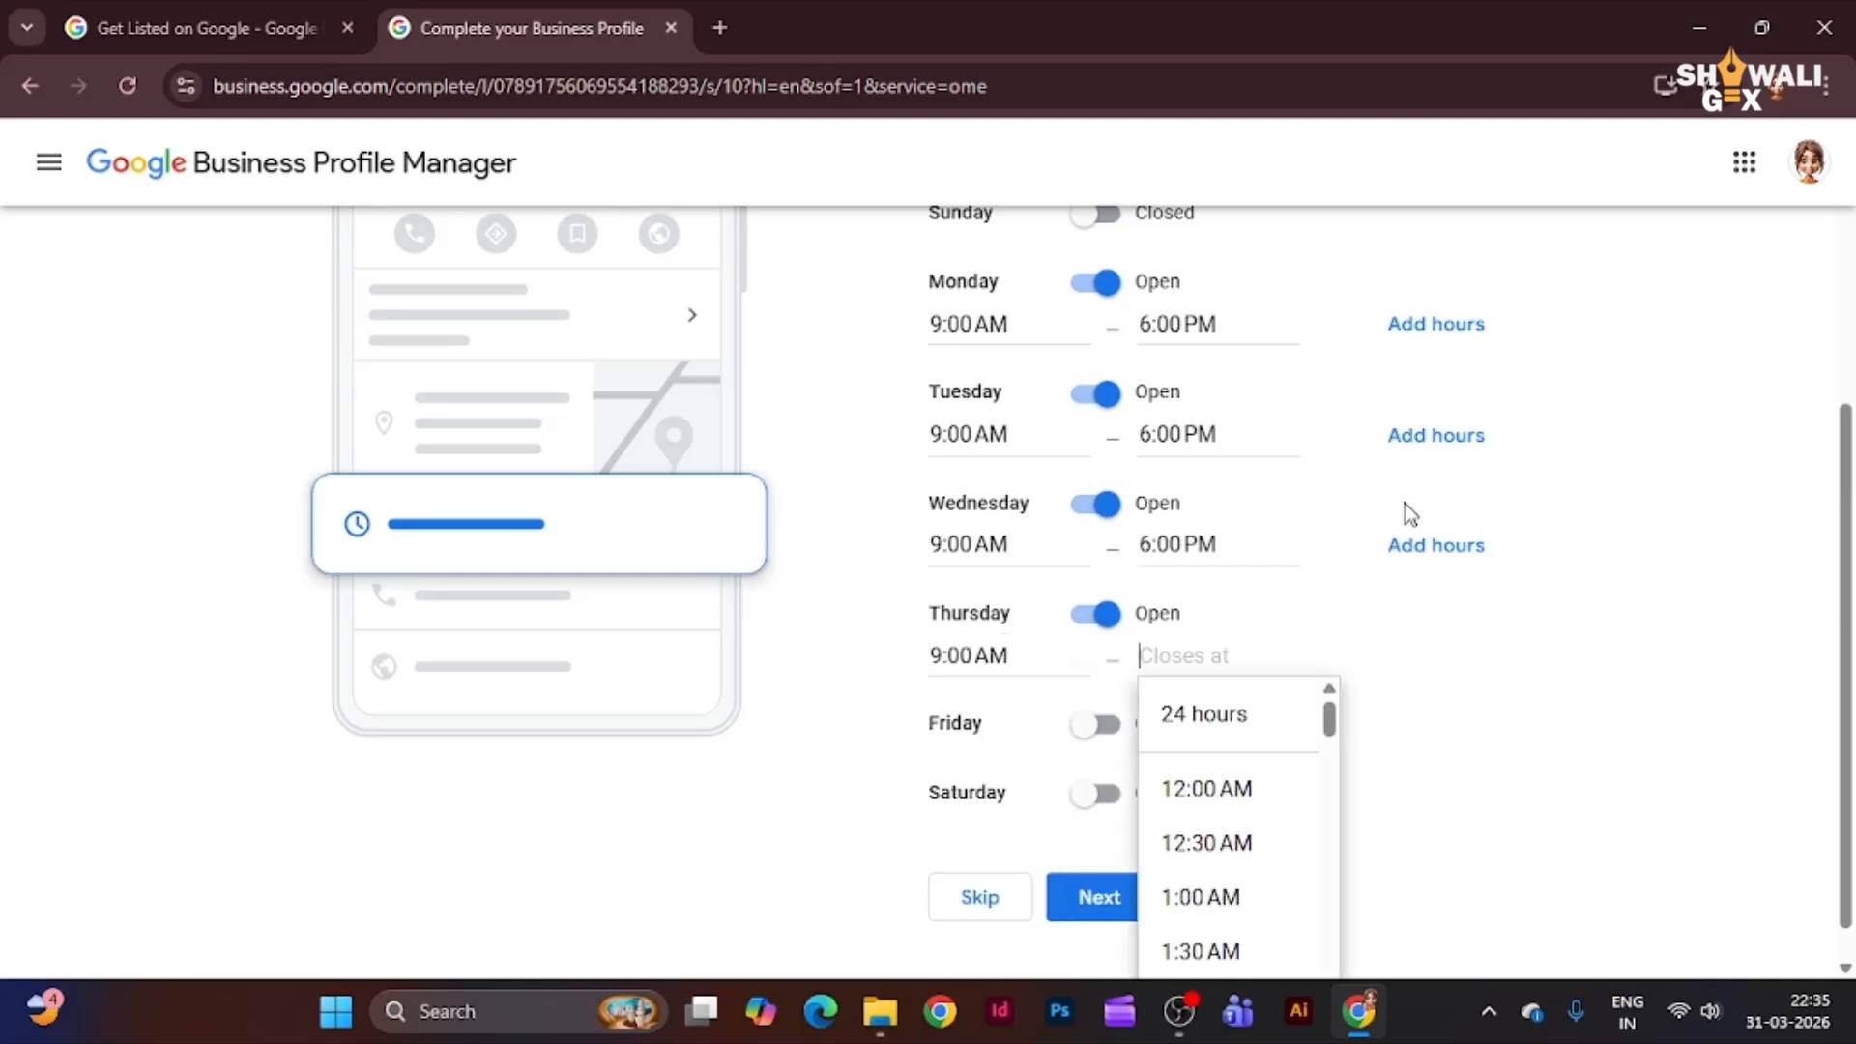
type("6:00 PM")
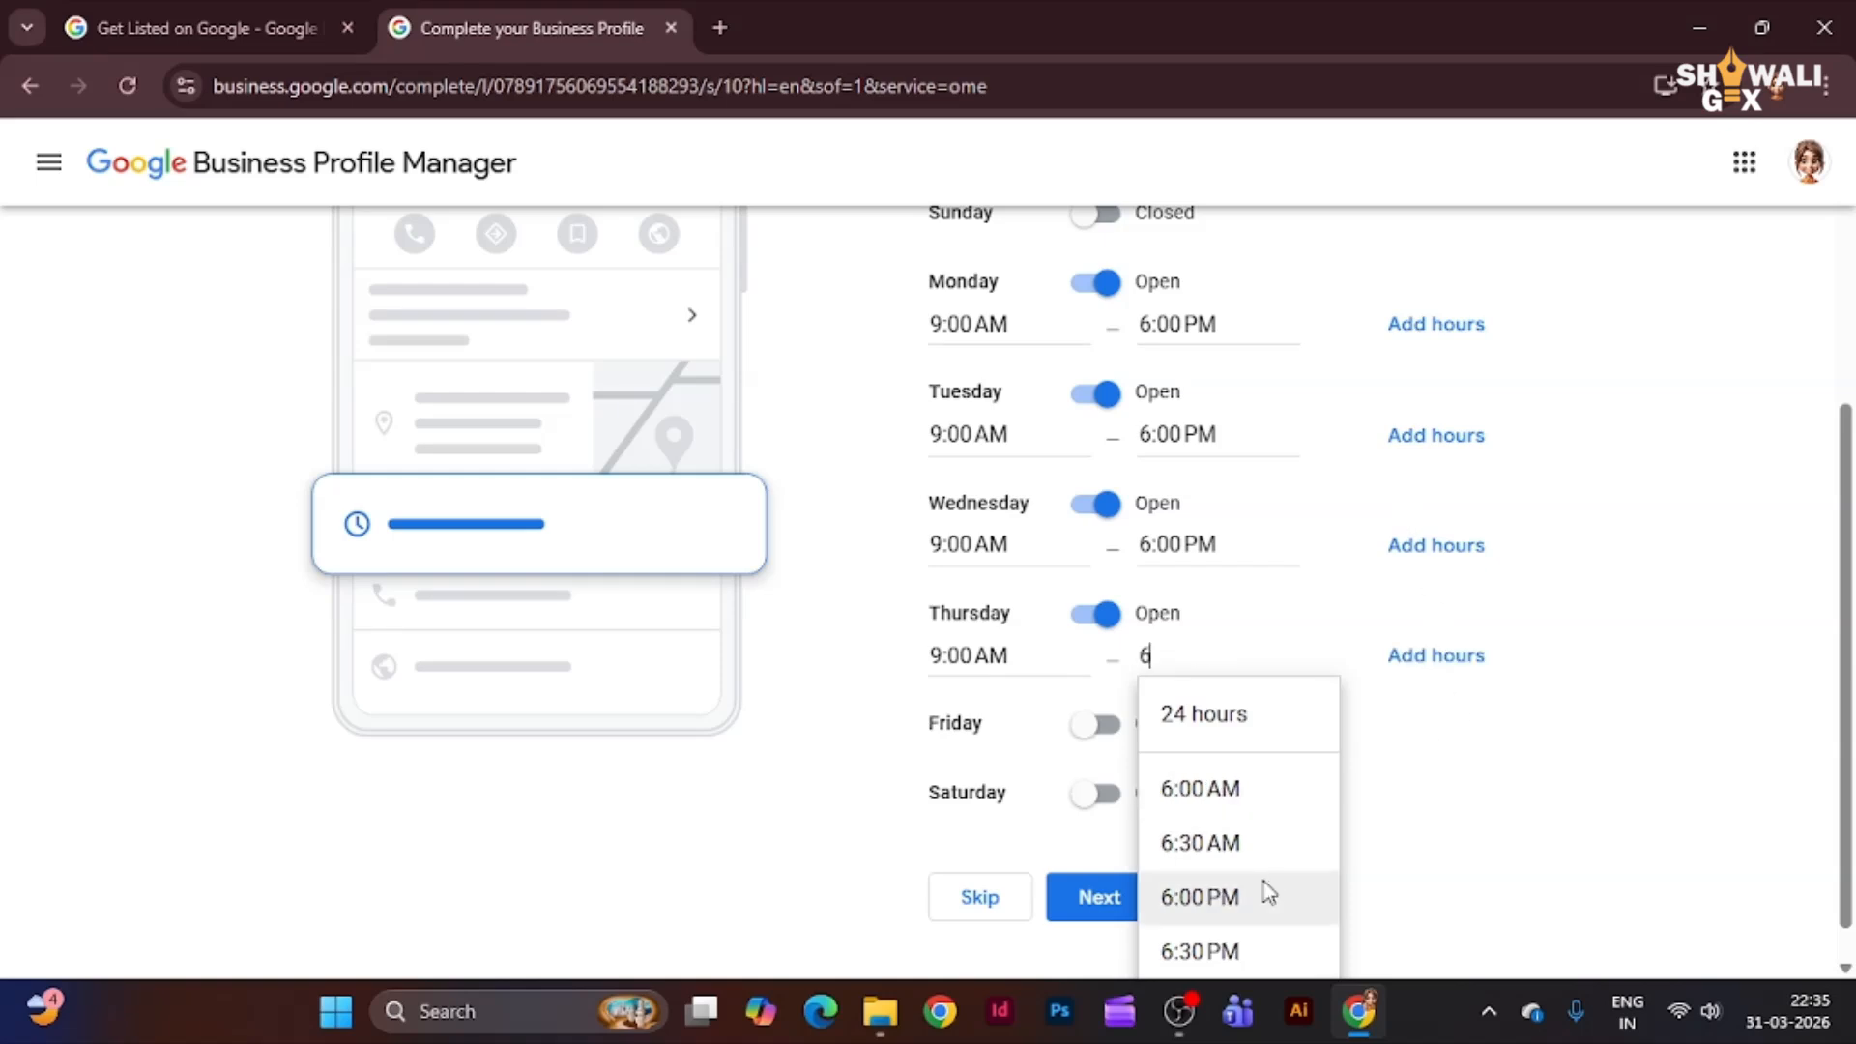
left_click(1267, 894)
- Mark Friday open from 9:00 AM to 6:00 PM
left_click(1102, 735)
left_click(1023, 762)
type("9:00 AM")
left_click(1052, 901)
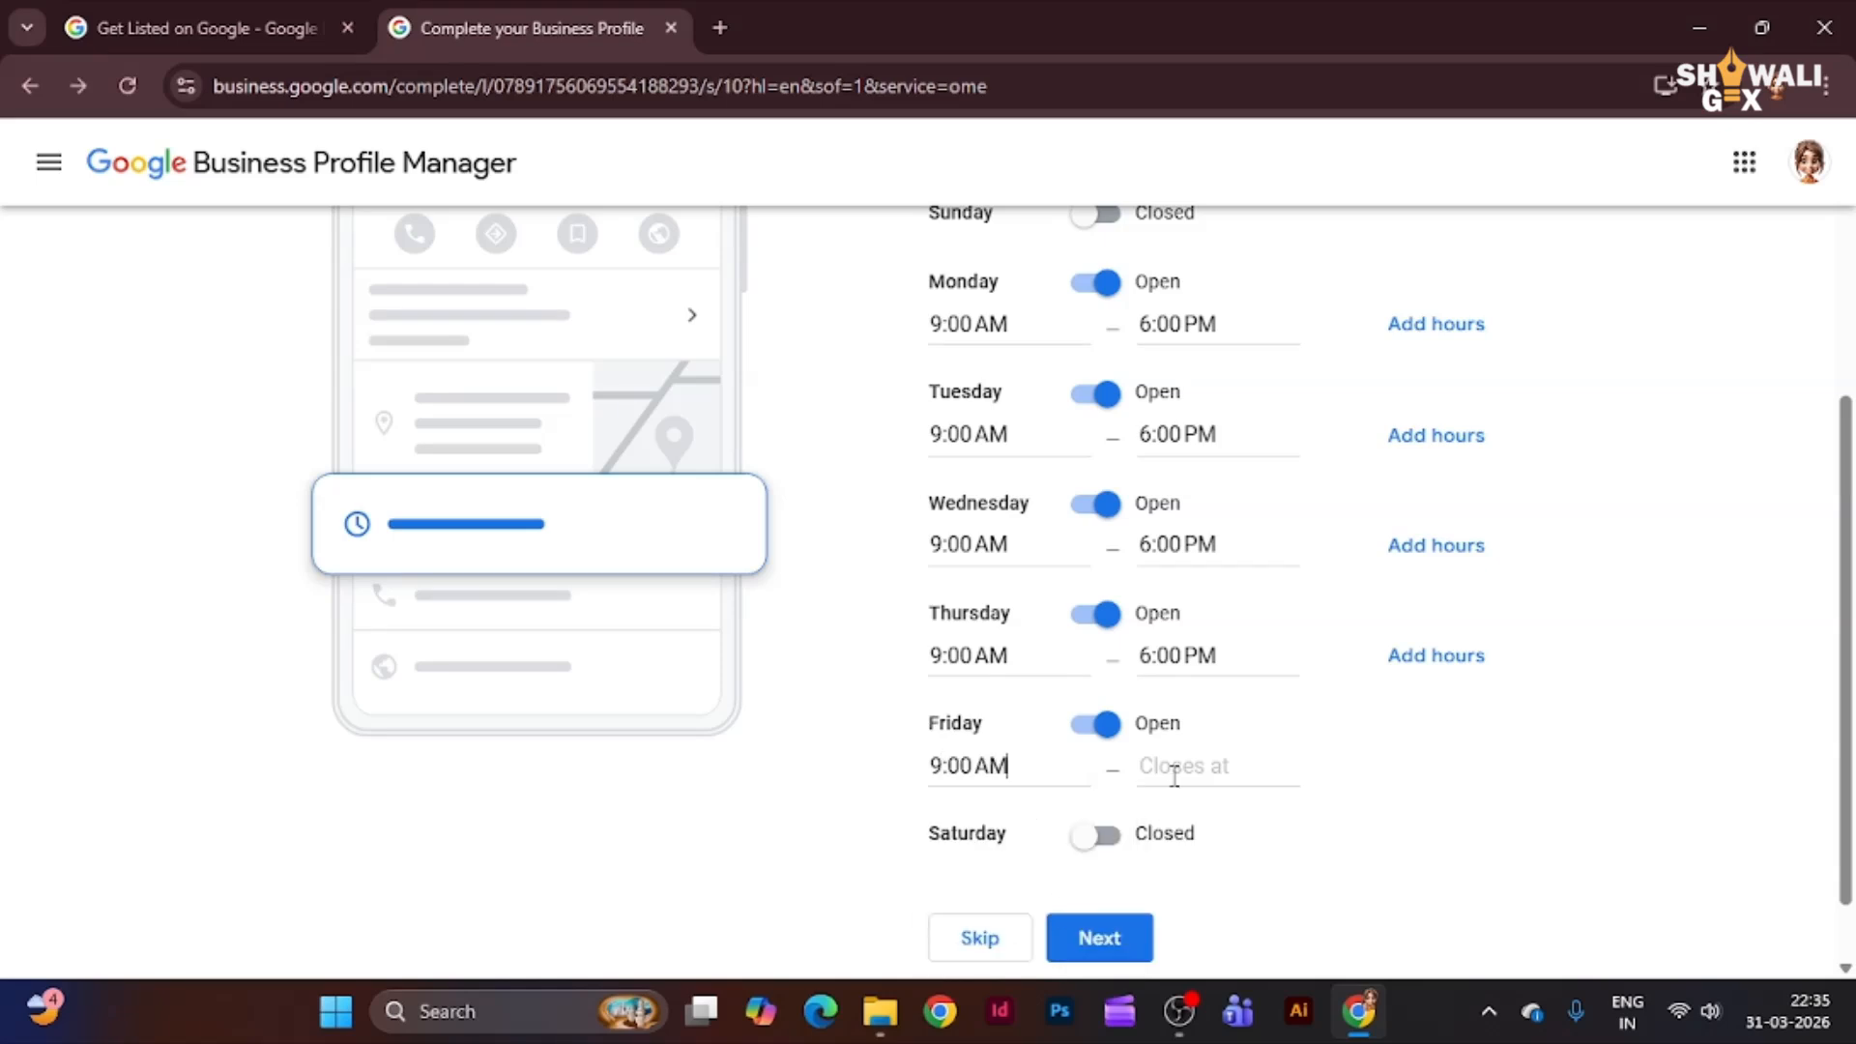
left_click(1180, 764)
type("6")
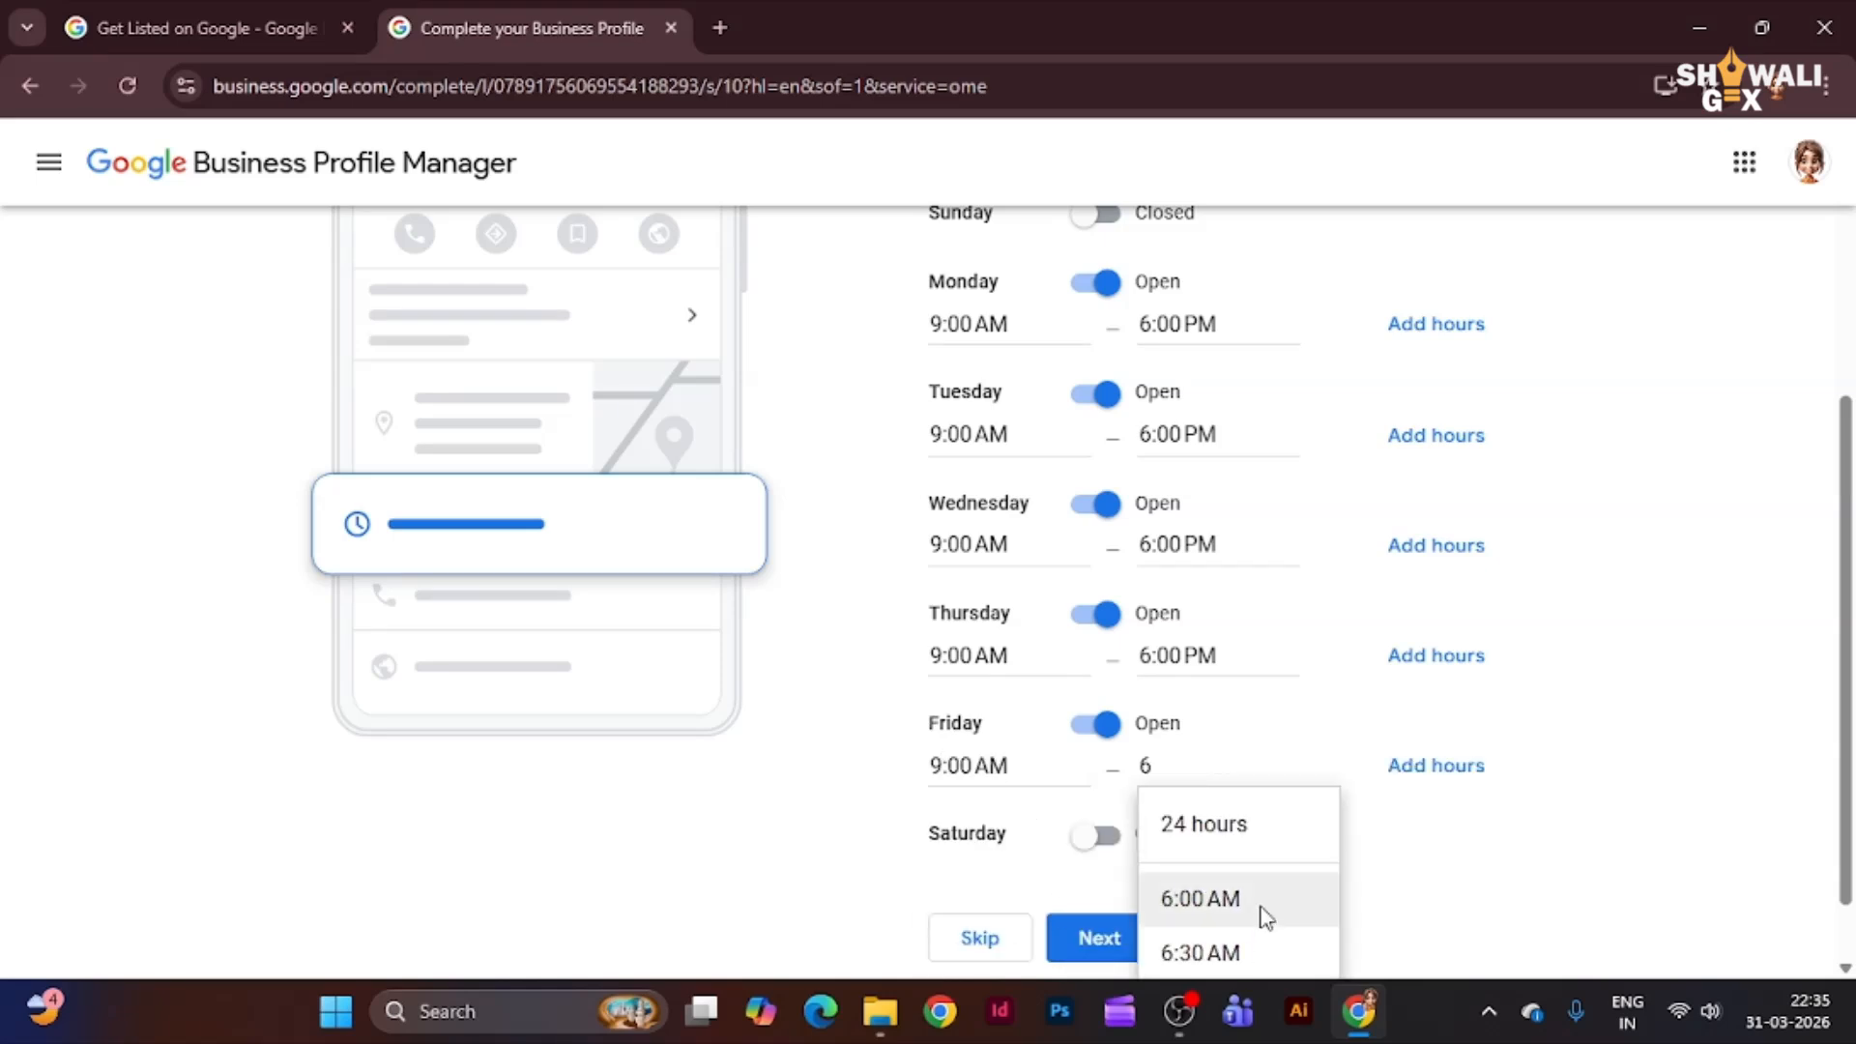
scroll(1368, 851, "down", 1)
left_click(1419, 793)
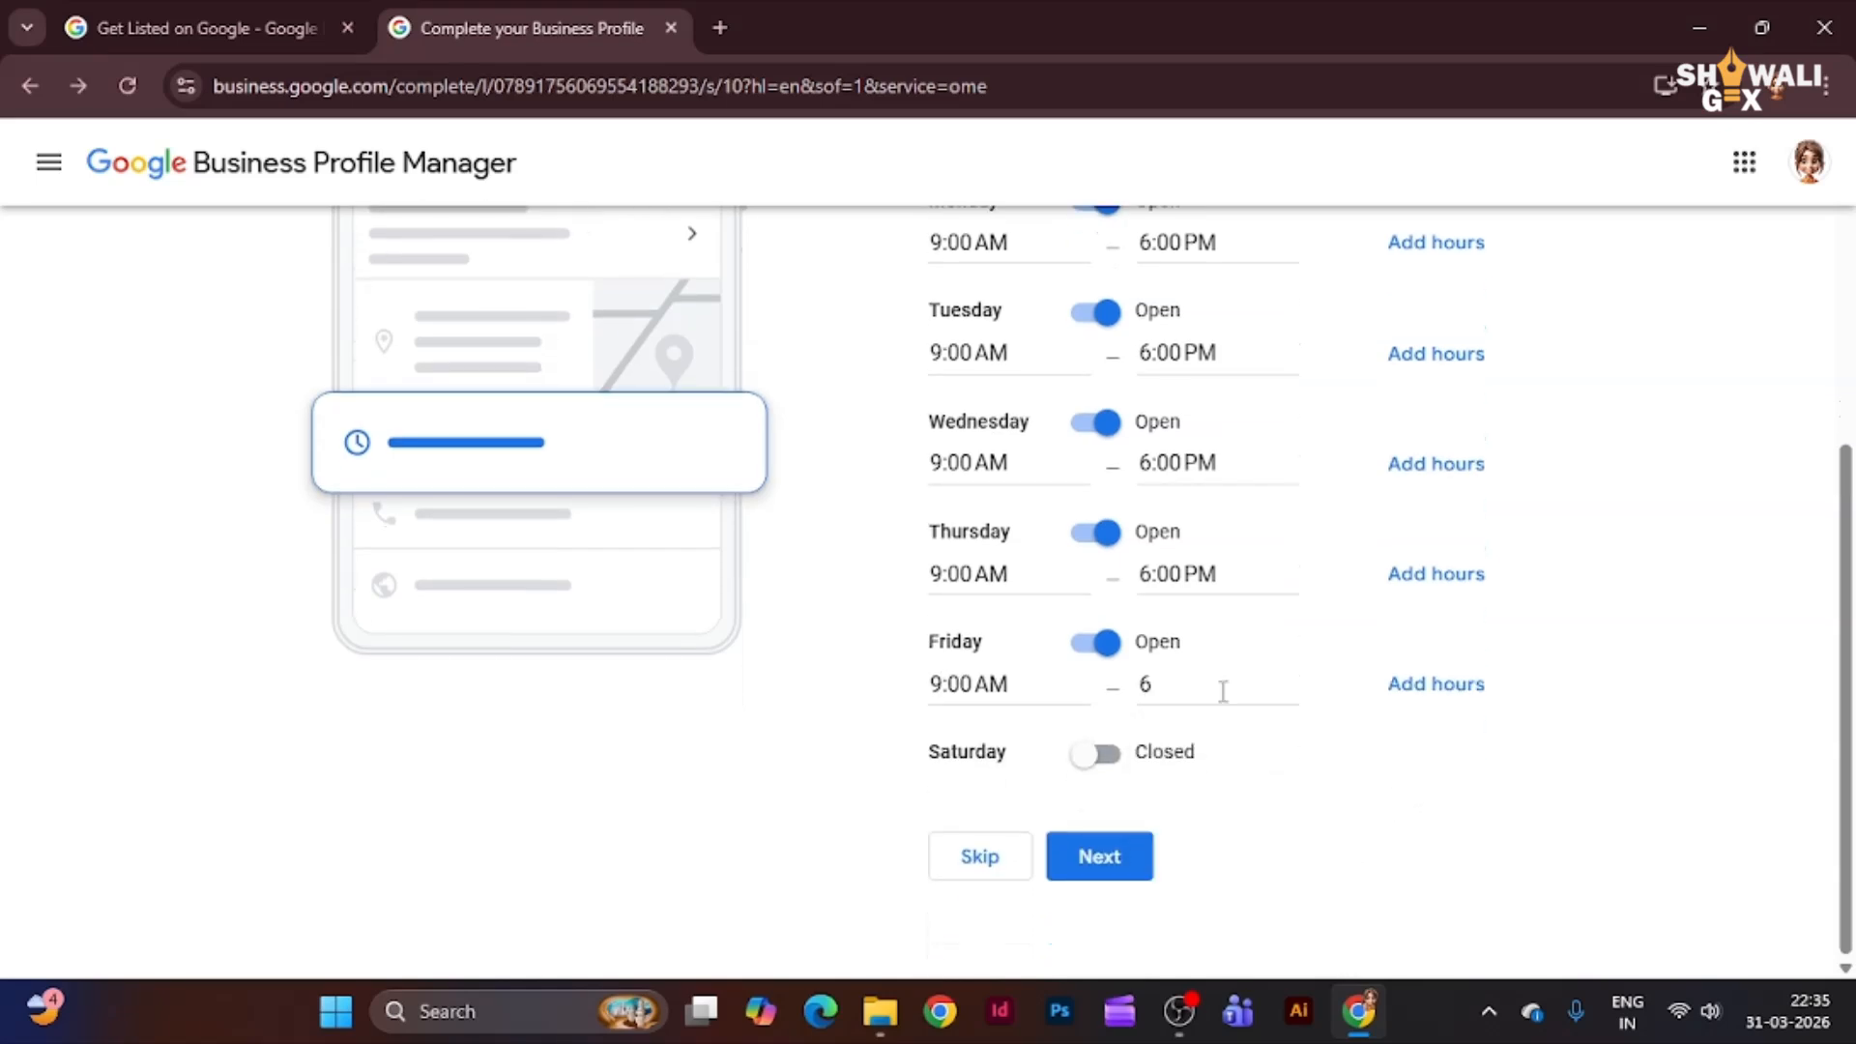
left_click(1202, 678)
key("BackSpace")
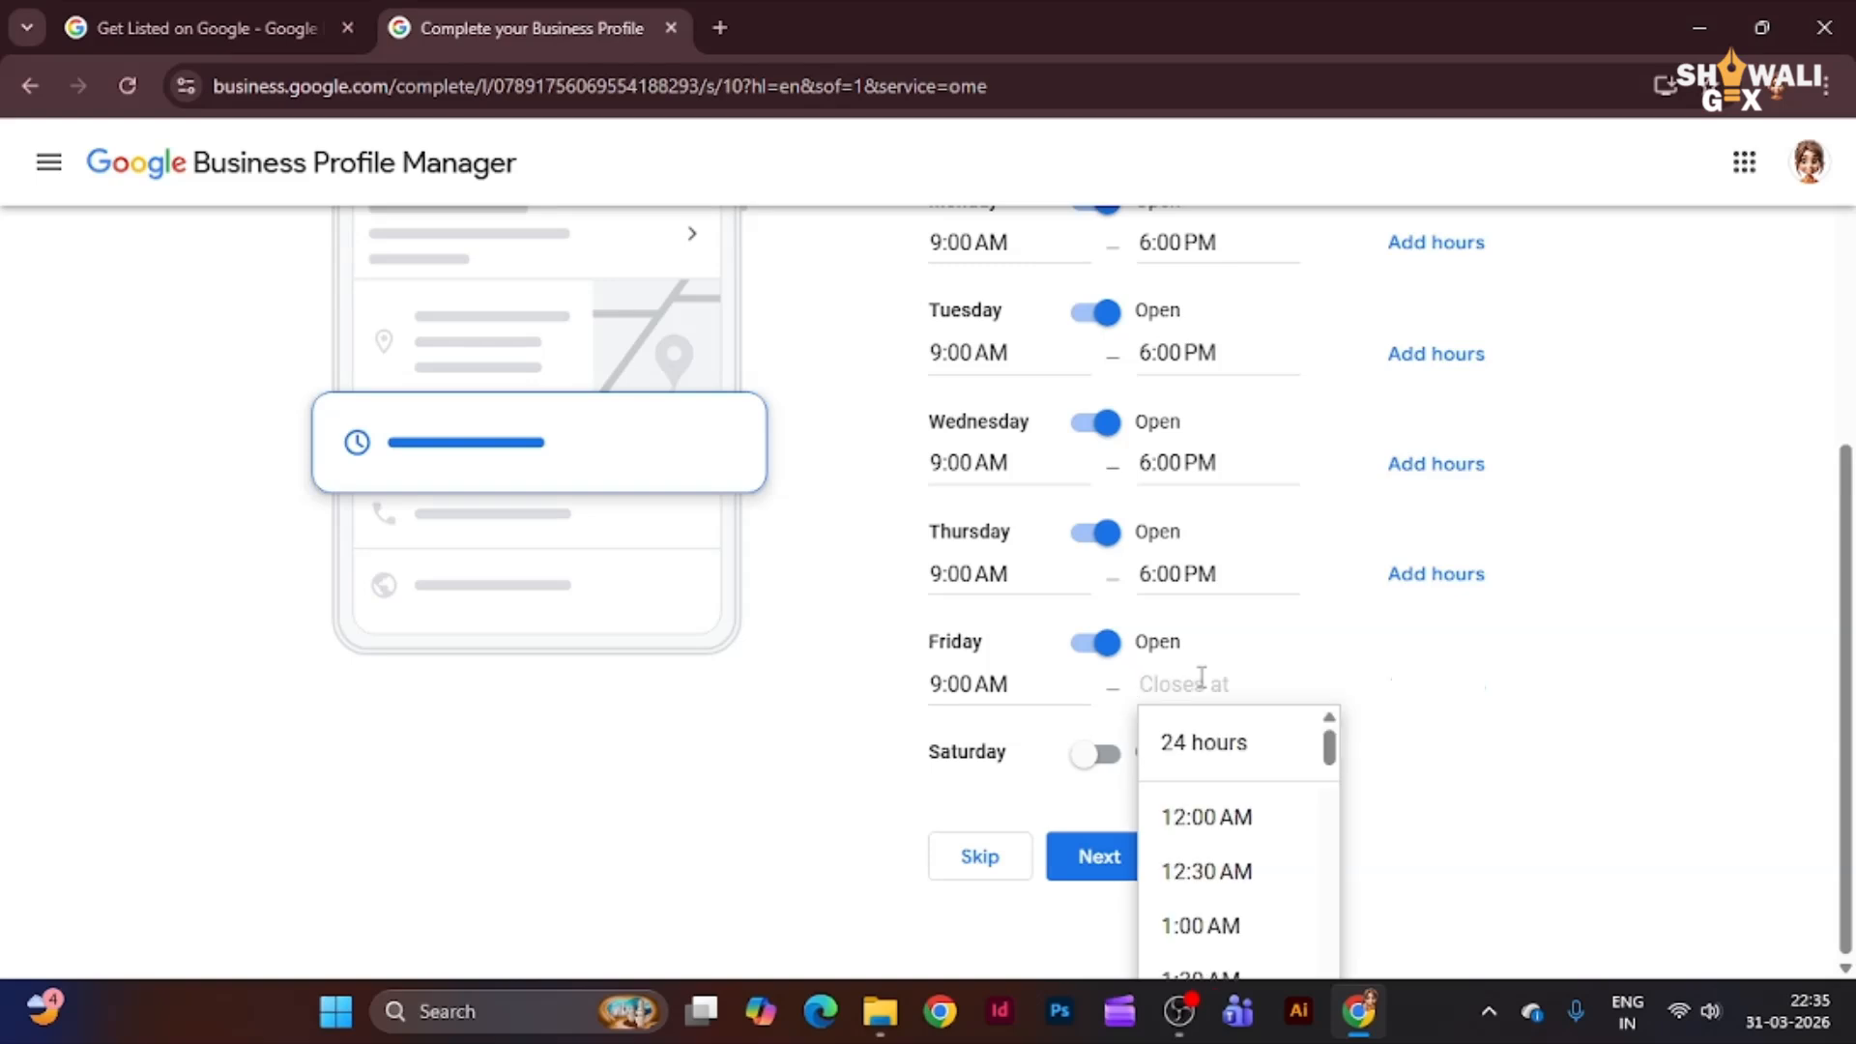
type("6")
left_click(1256, 928)
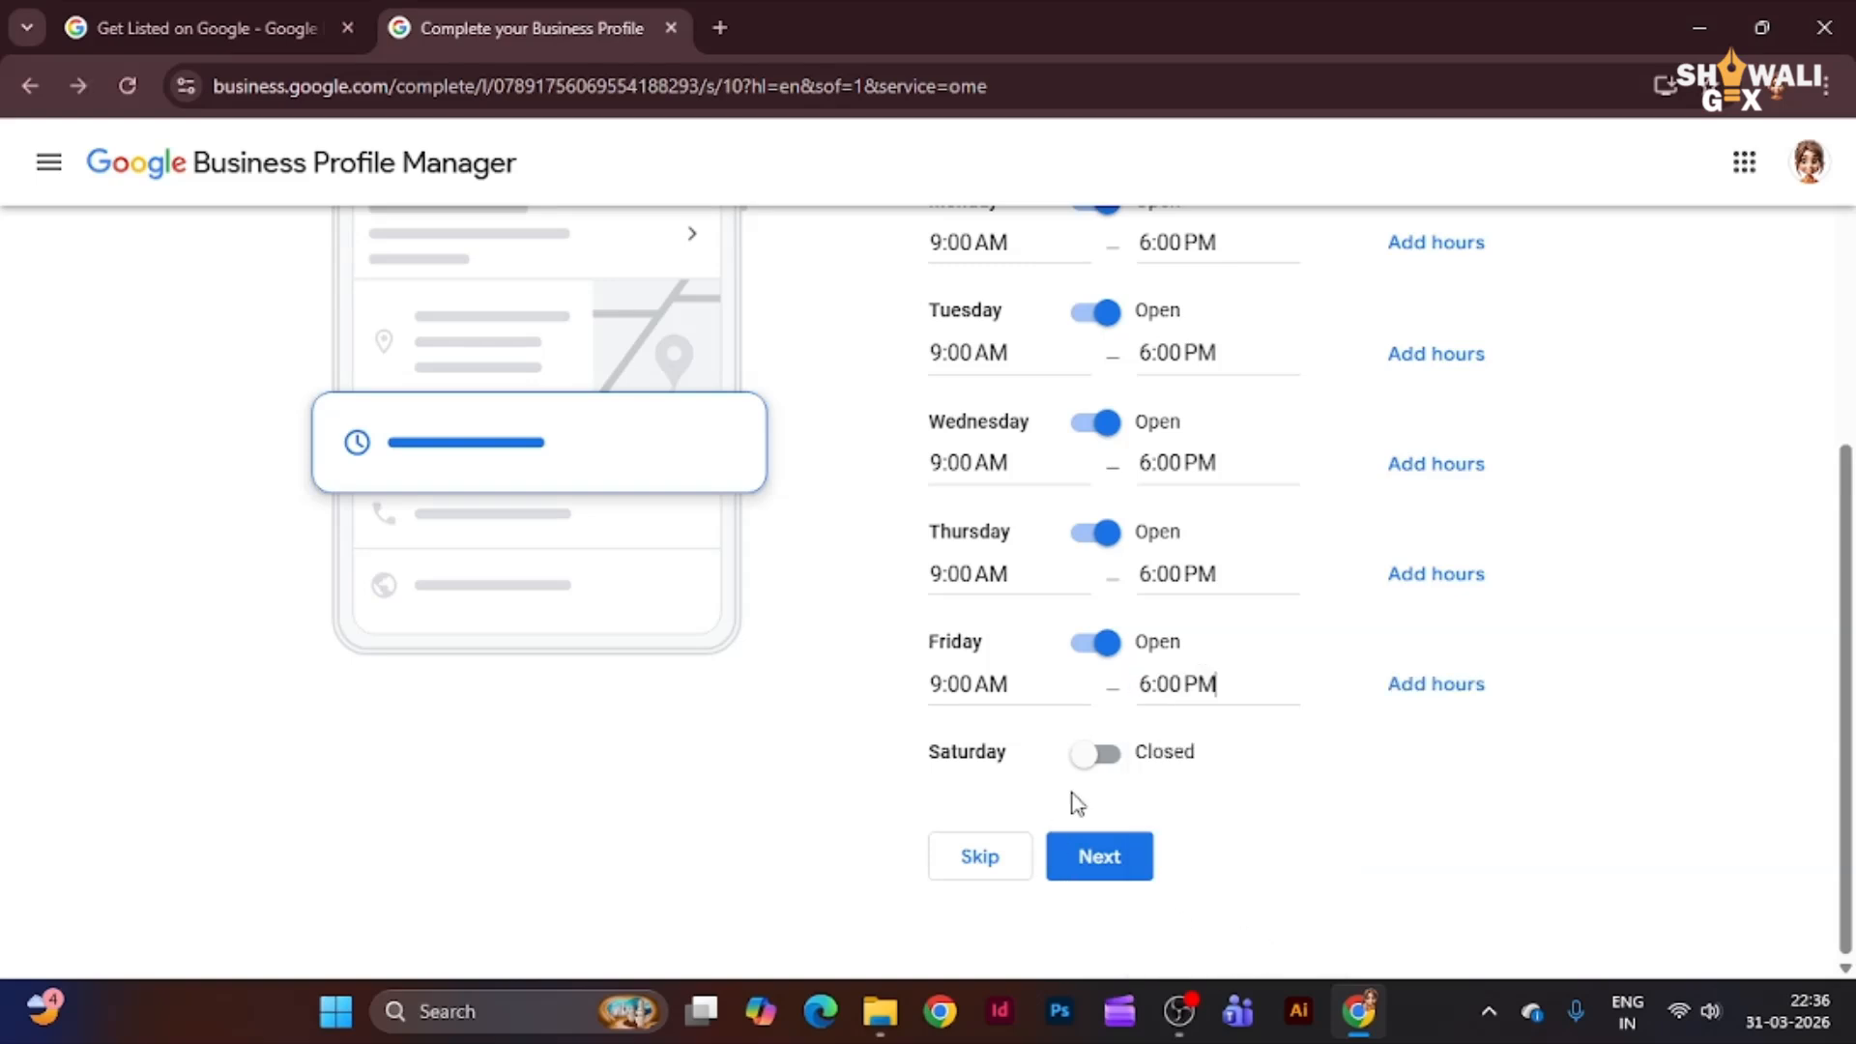
- Mark Saturday open from 9:00 AM to 6:00 PM and save the weekly hours
left_click(1072, 773)
left_click(1008, 790)
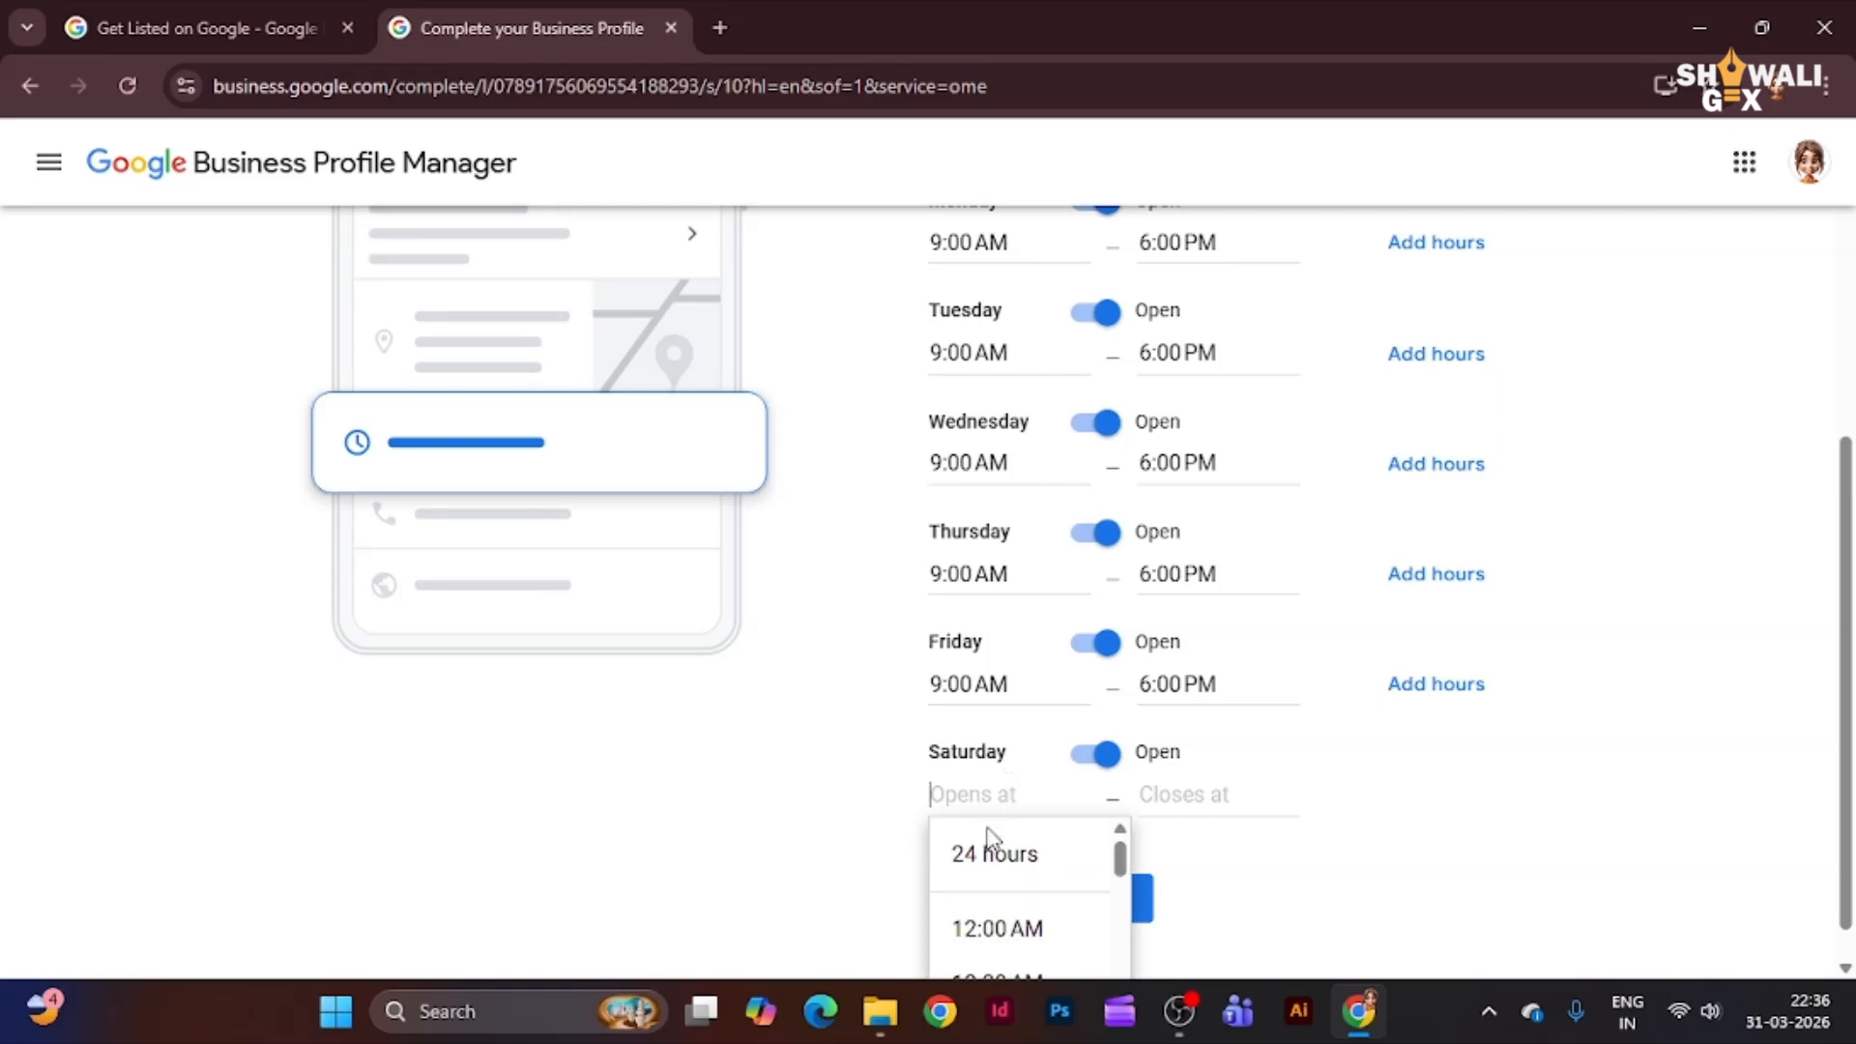
type("9")
left_click(991, 928)
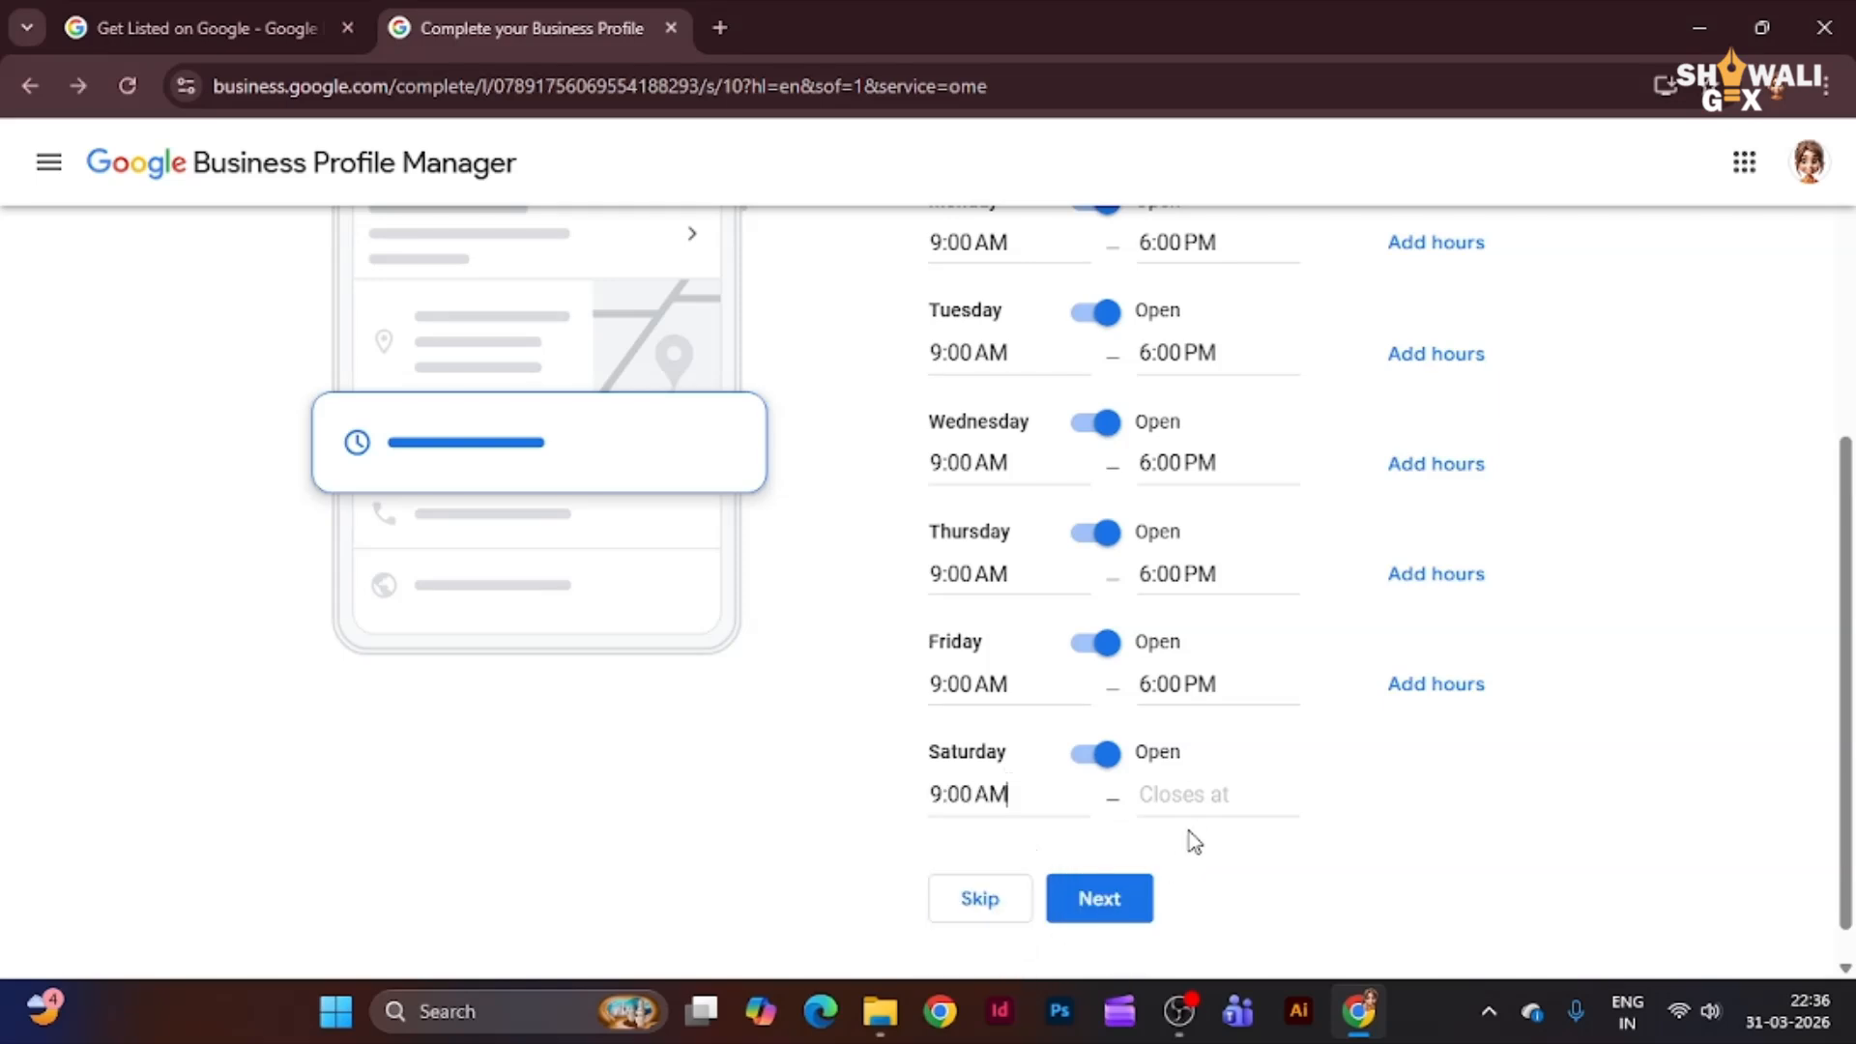
left_click(1241, 785)
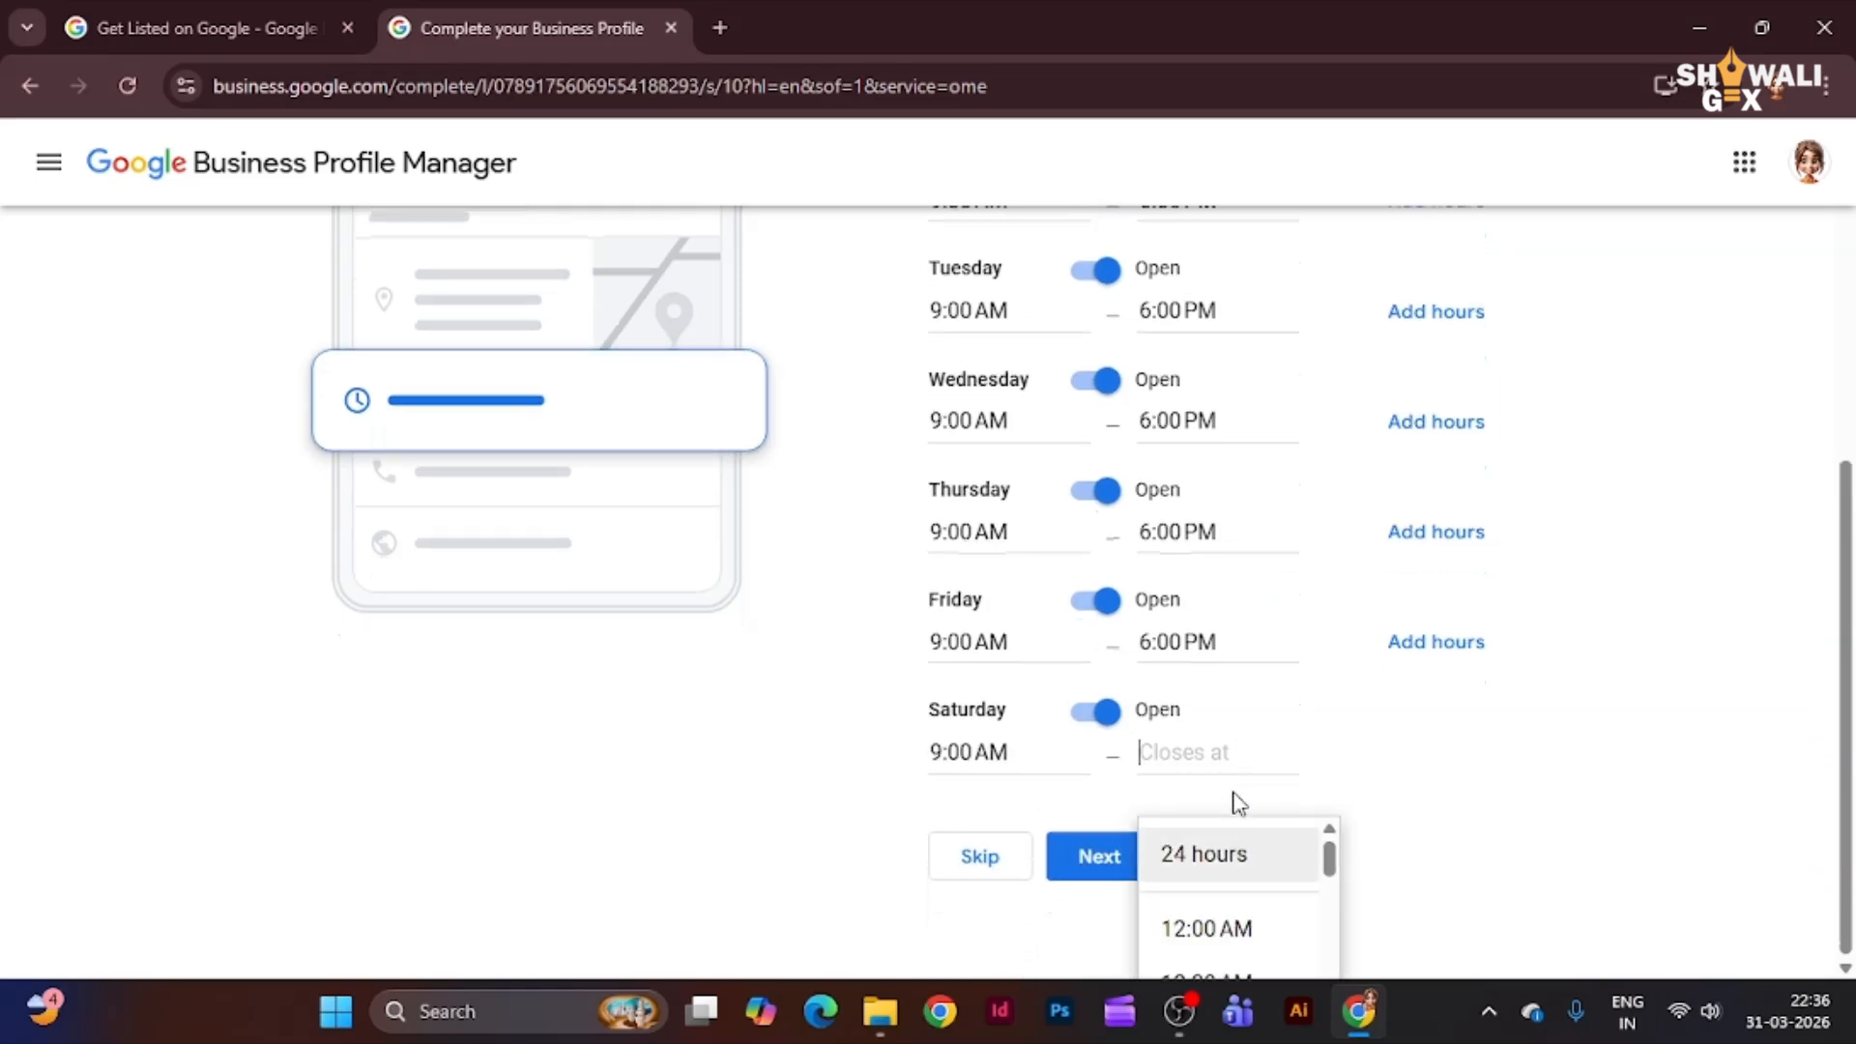
type("6")
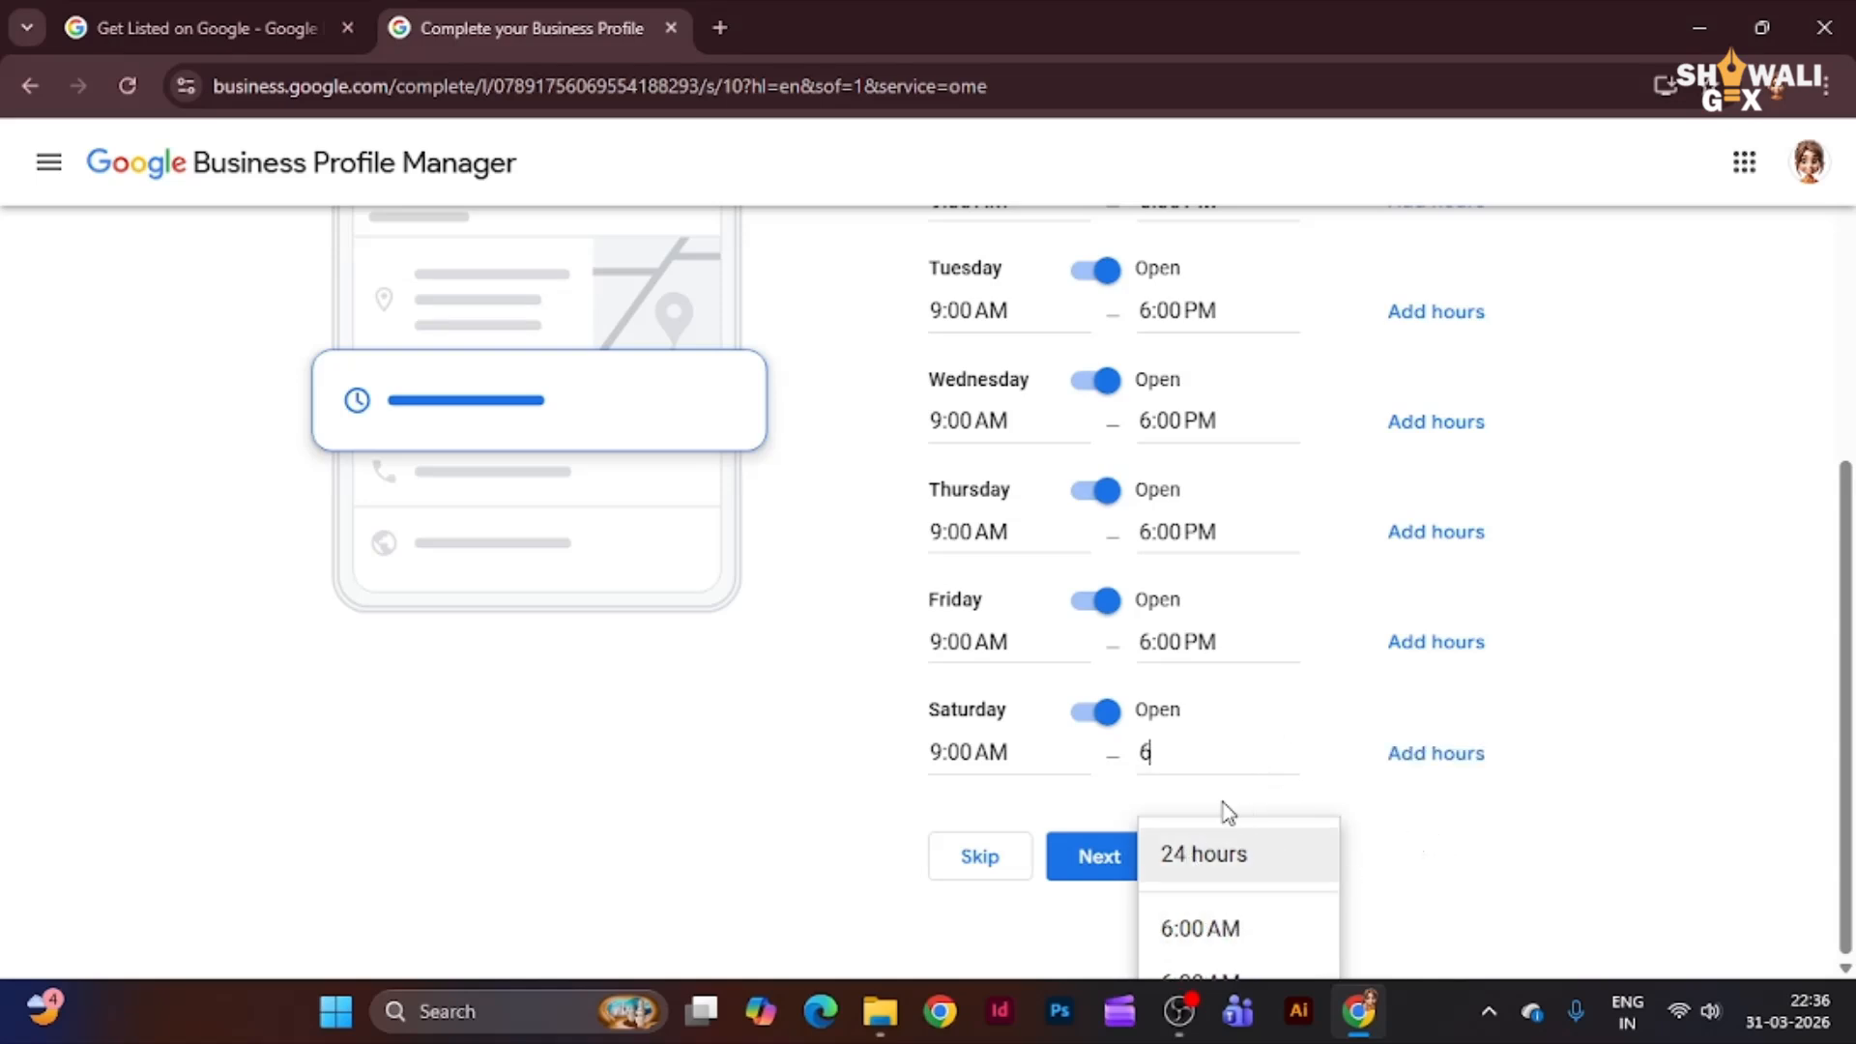
type(":00")
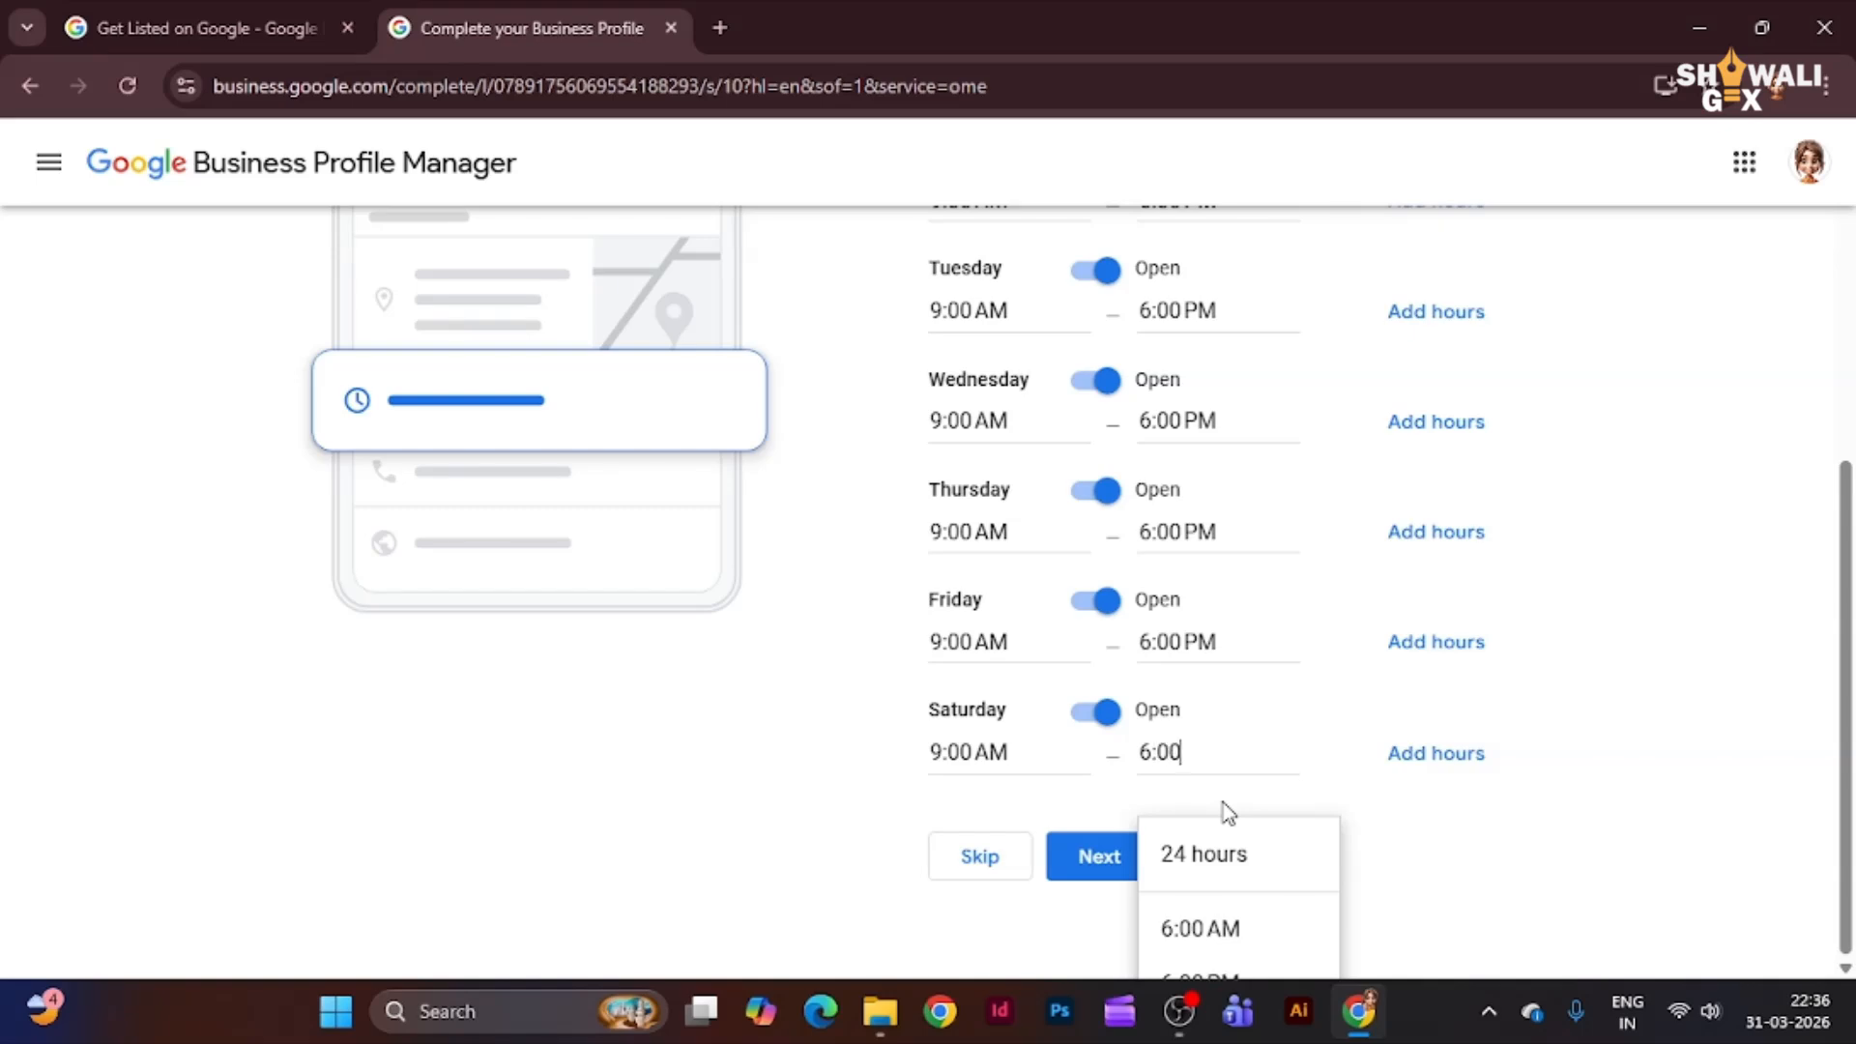
left_click(1255, 973)
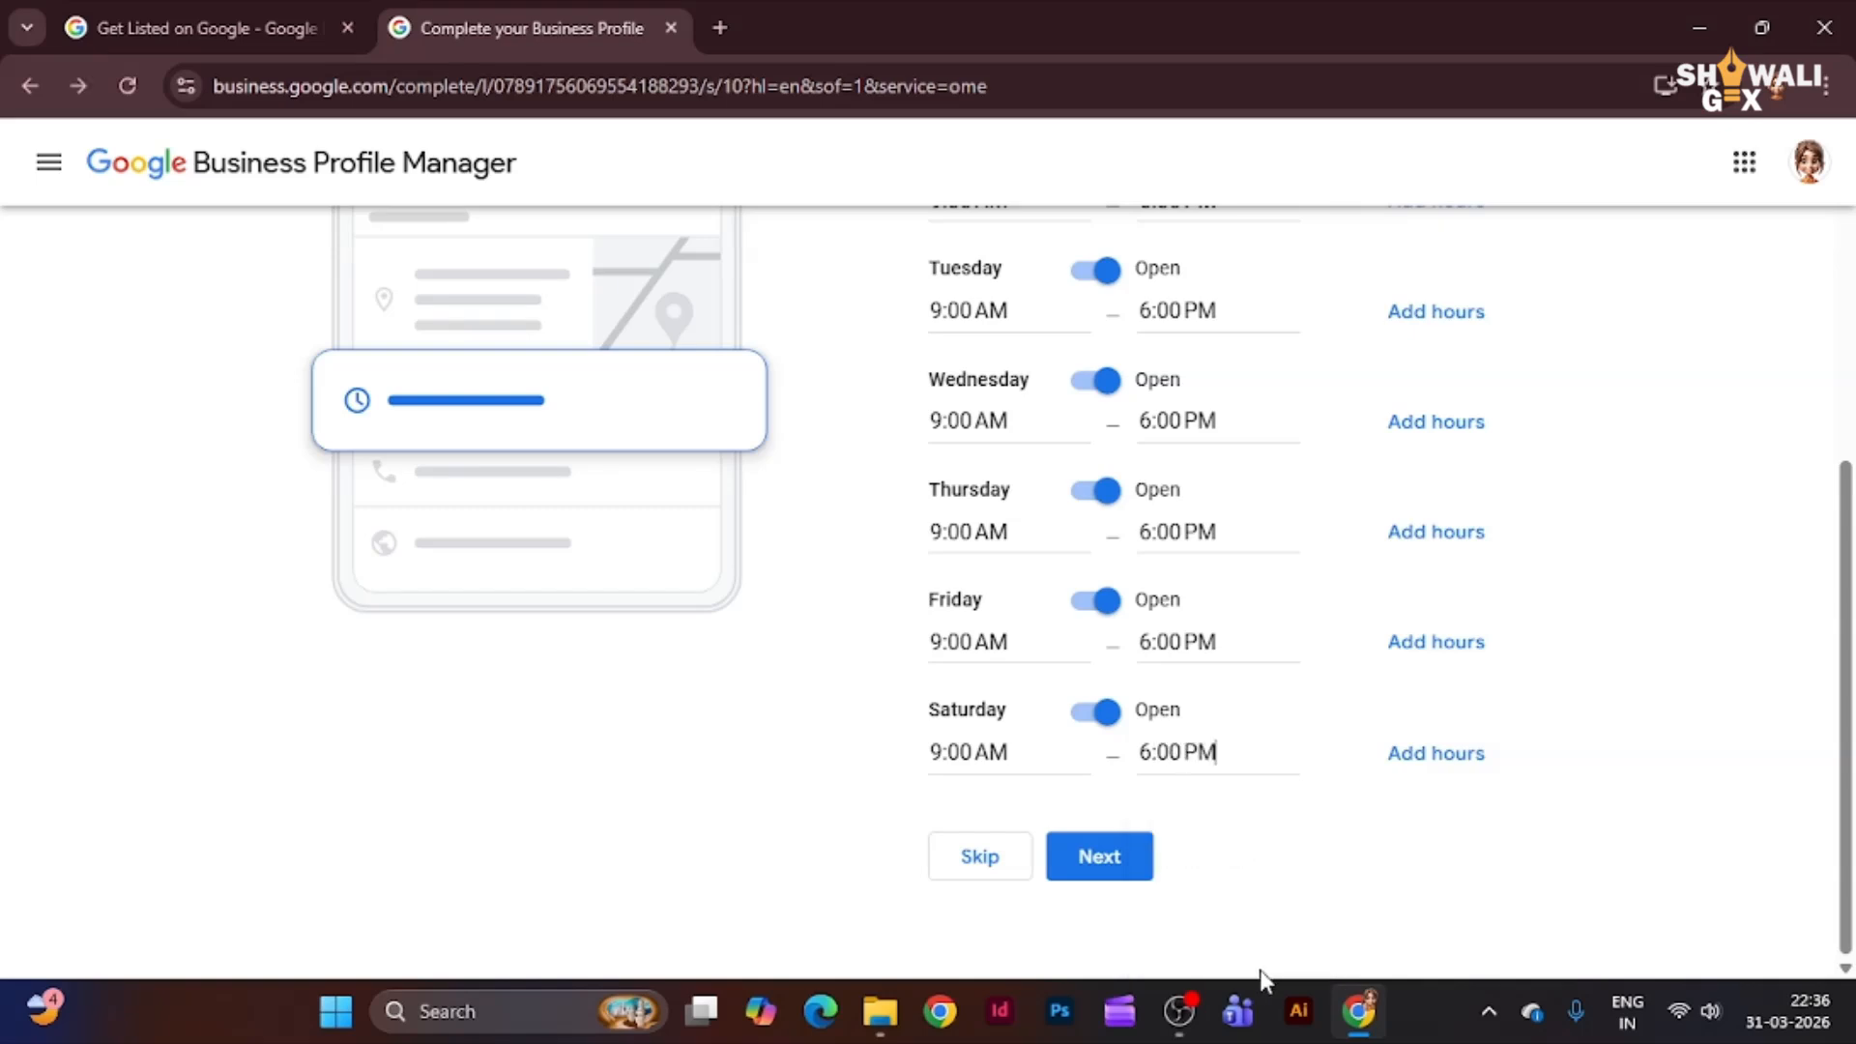
left_click(1106, 877)
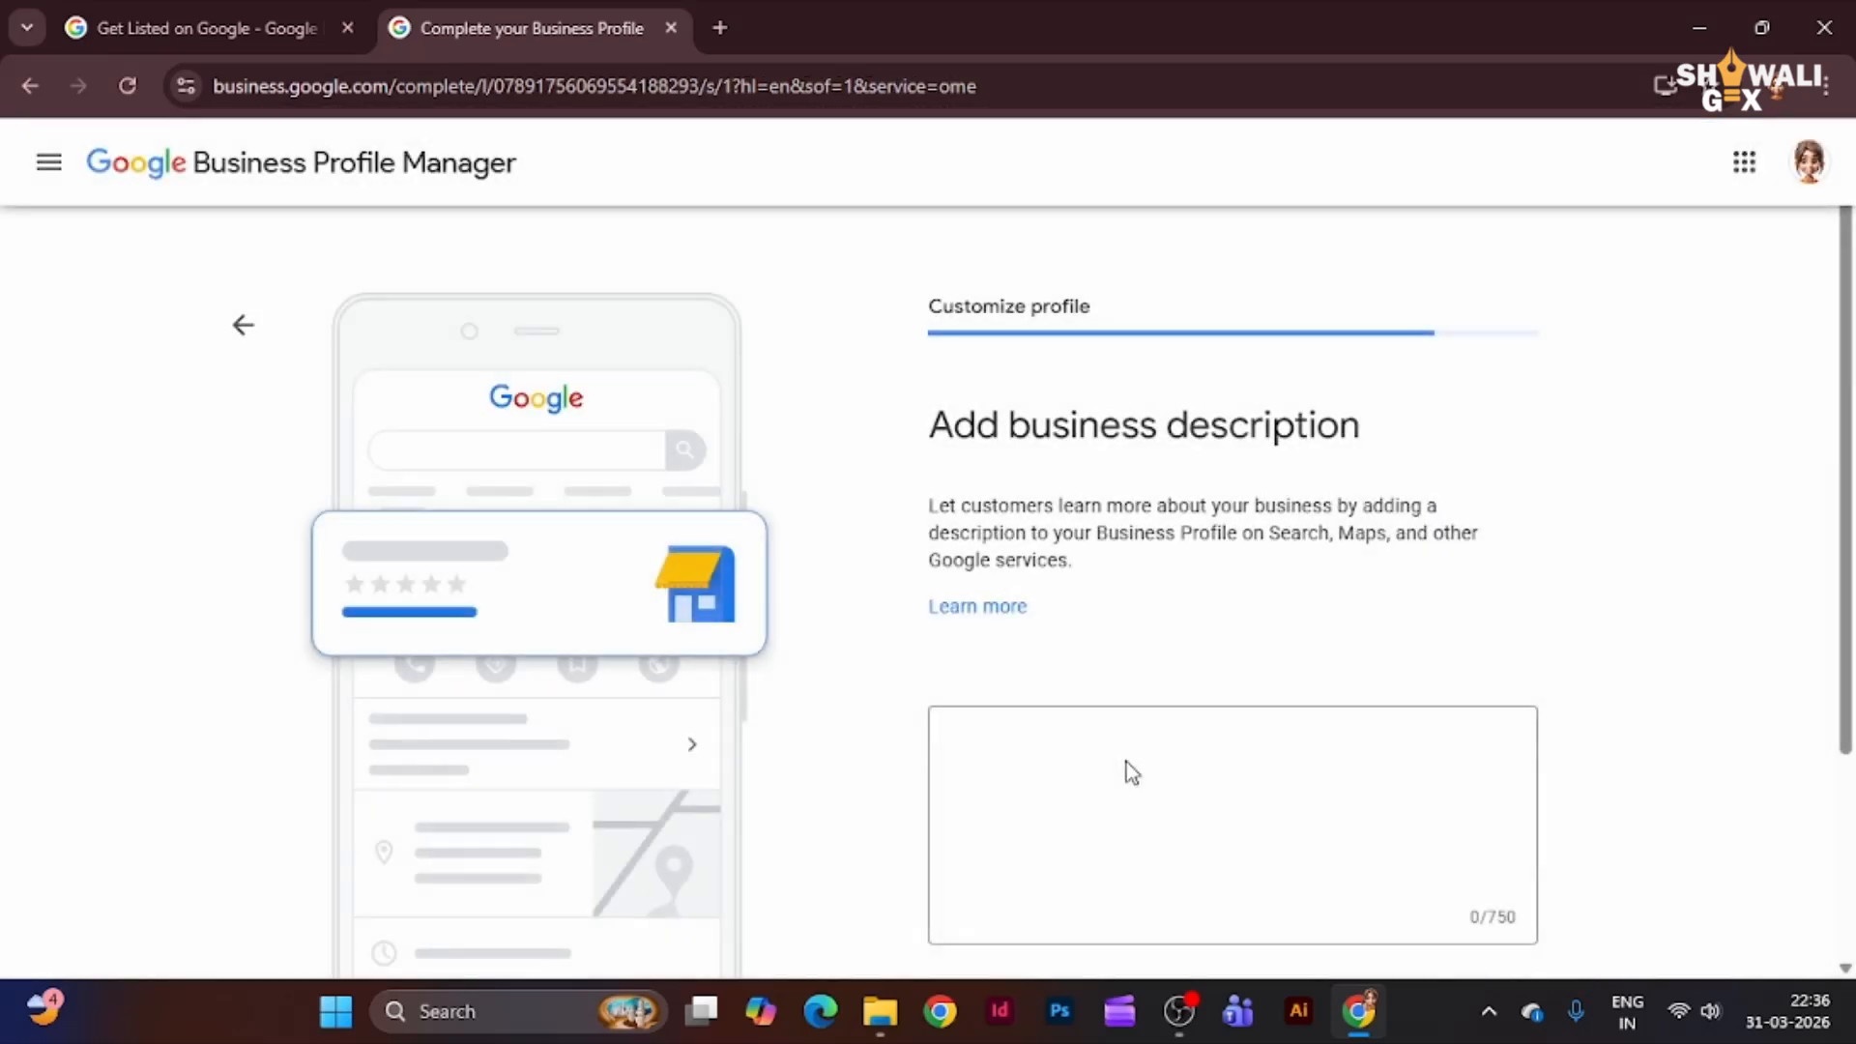
- Leave the business description blank and skip the description step
scroll(1105, 542, "down", 2)
scroll(1093, 522, "up", 1)
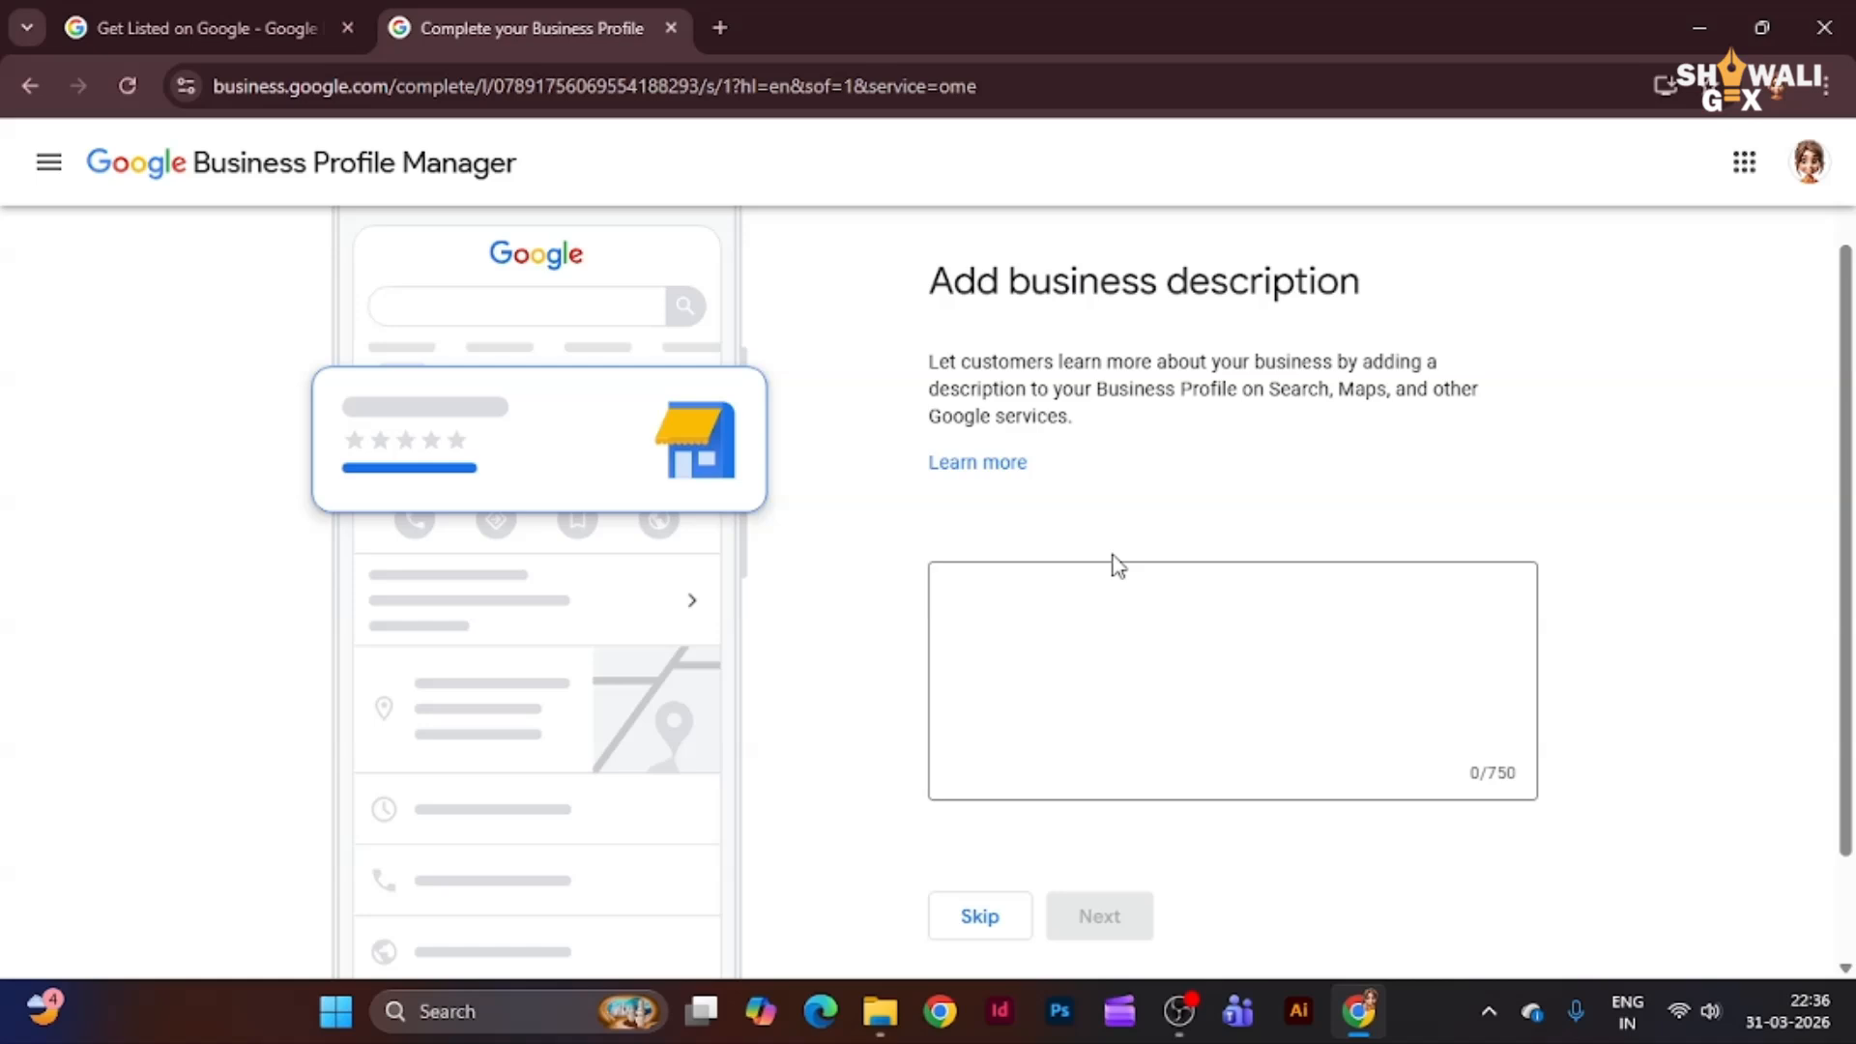
left_click(1117, 580)
left_click(992, 921)
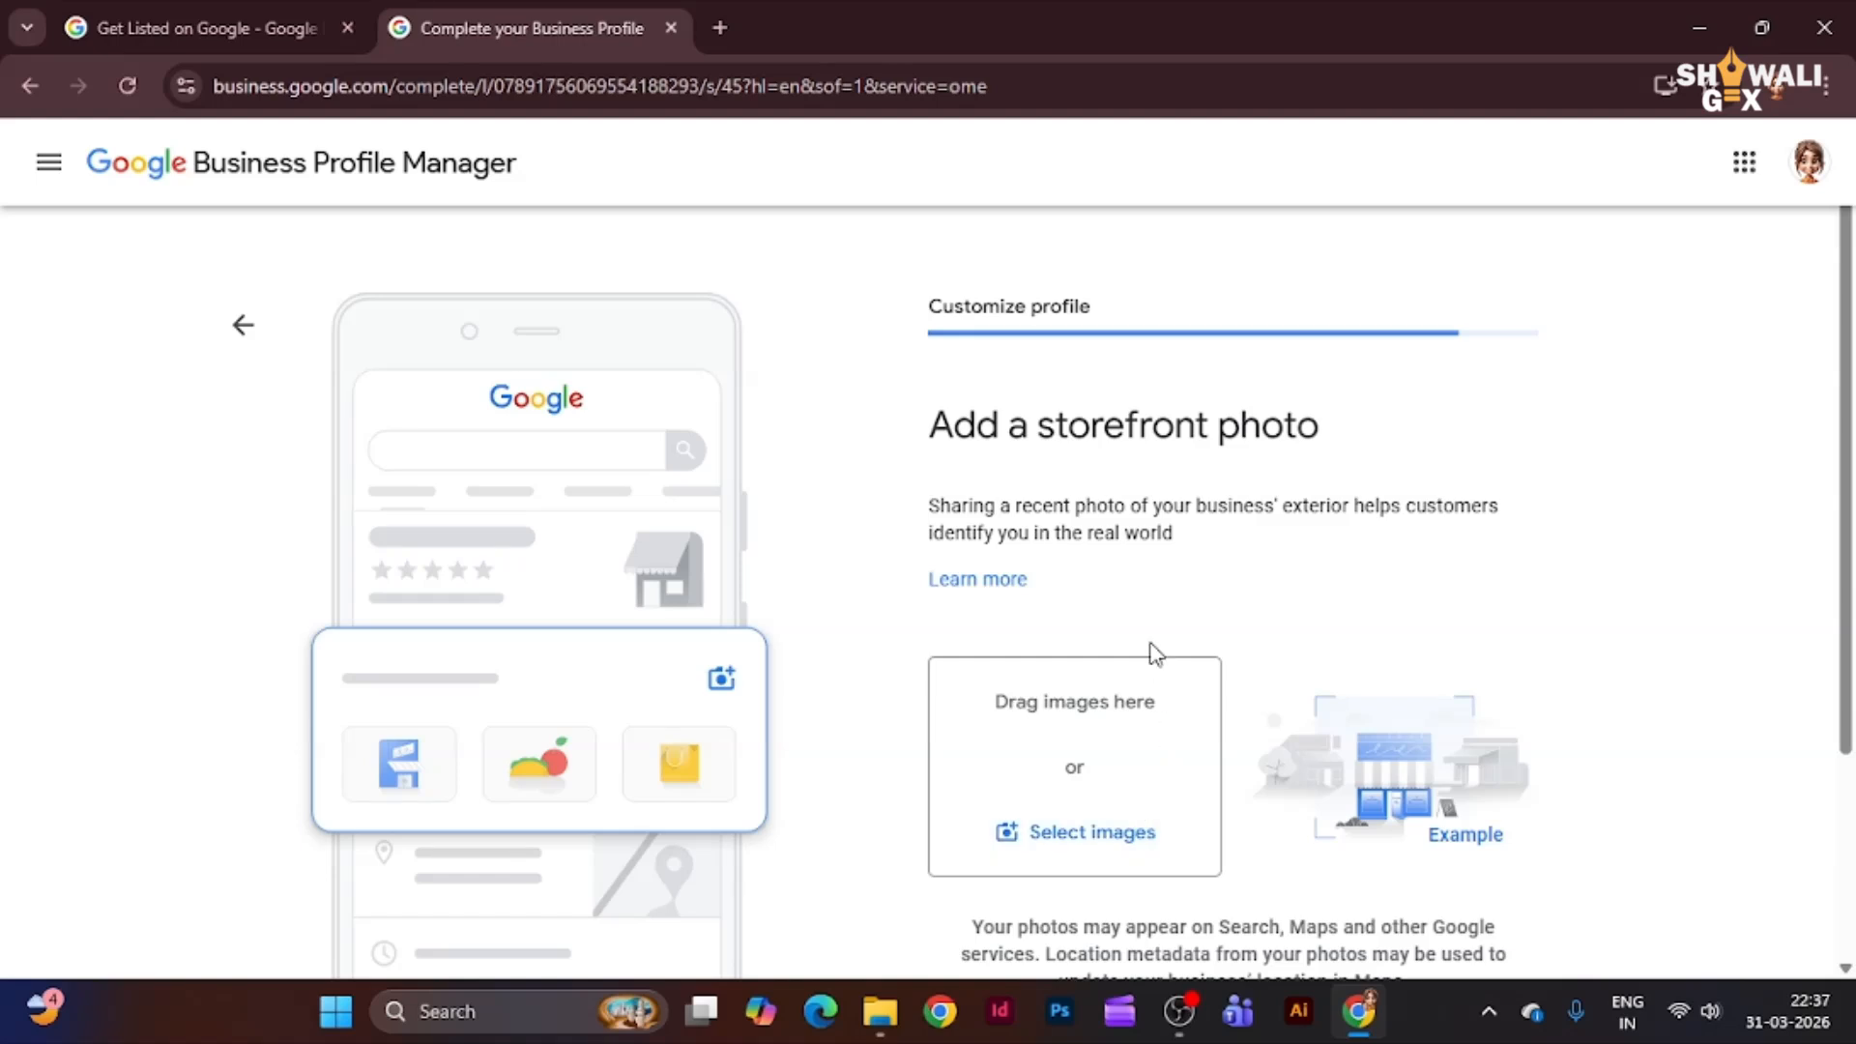
- Skip the storefront photo step without uploading an image
scroll(1155, 628, "down", 2)
scroll(1147, 592, "up", 2)
scroll(1111, 667, "down", 3)
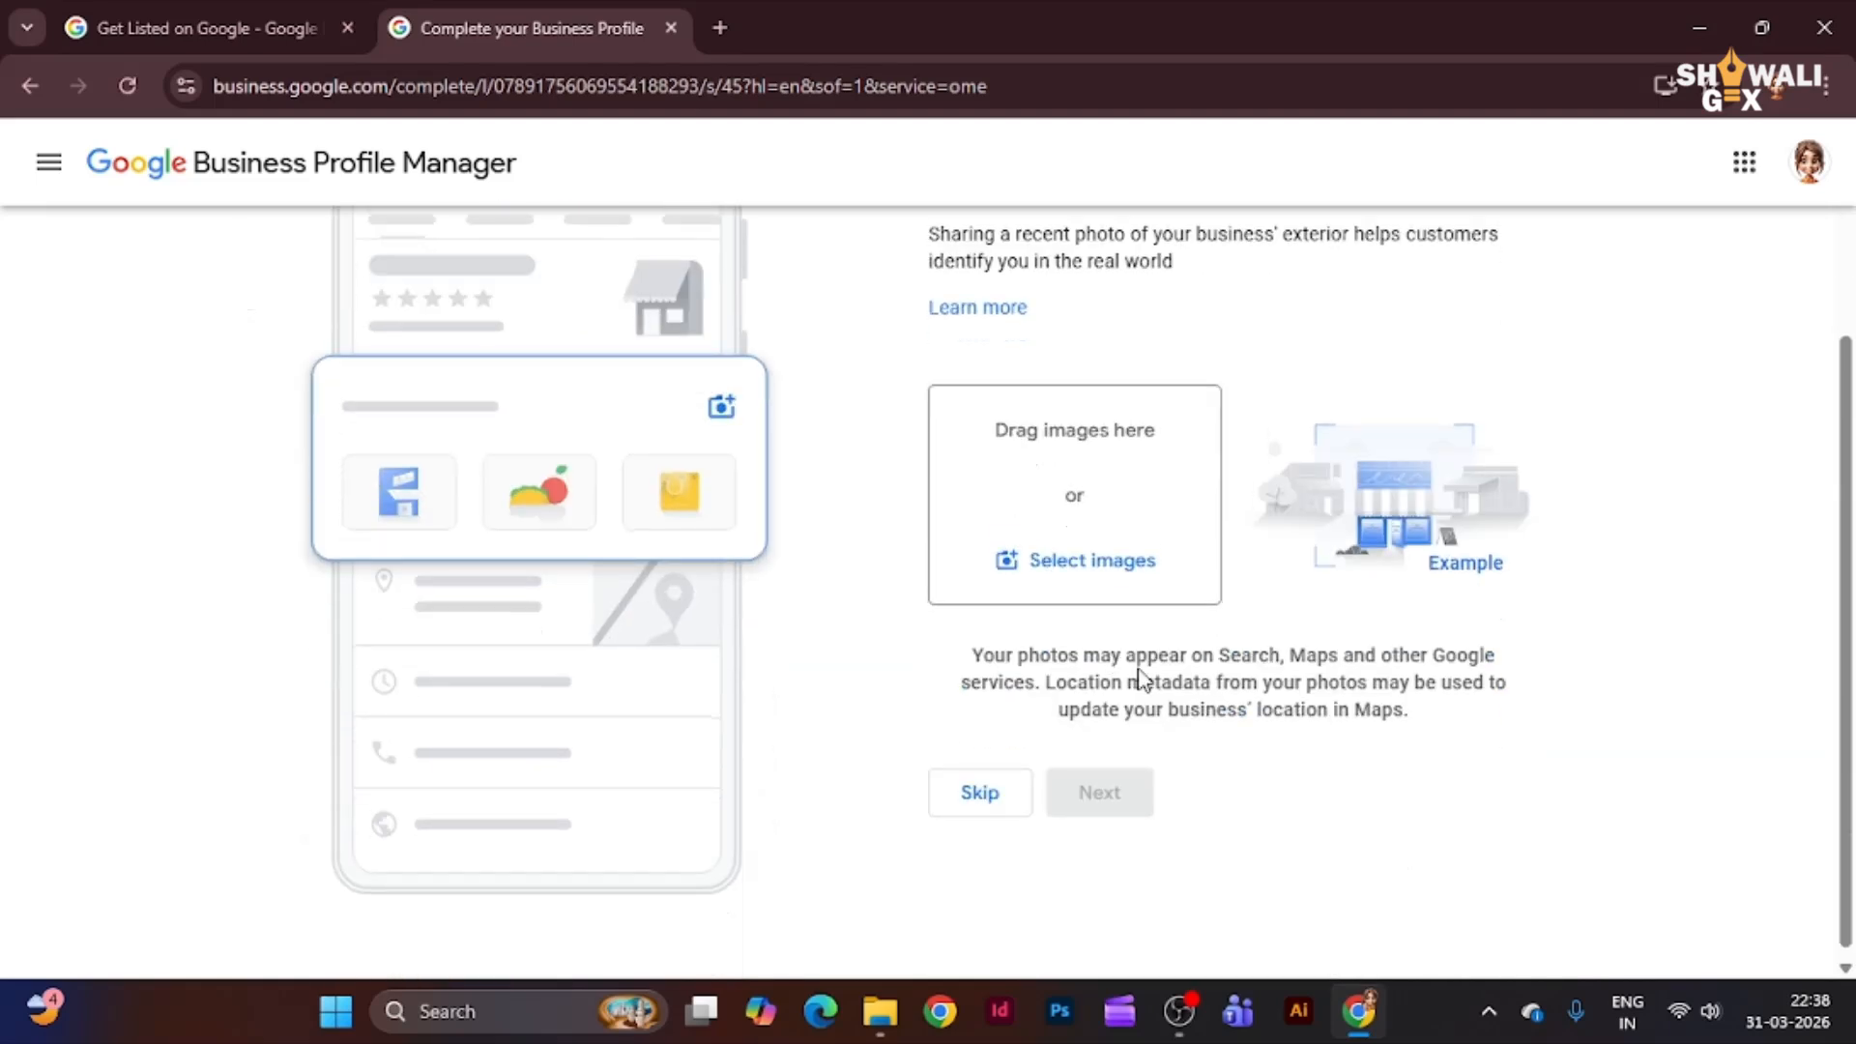
left_click(980, 793)
scroll(1145, 677, "down", 3)
scroll(1144, 613, "up", 3)
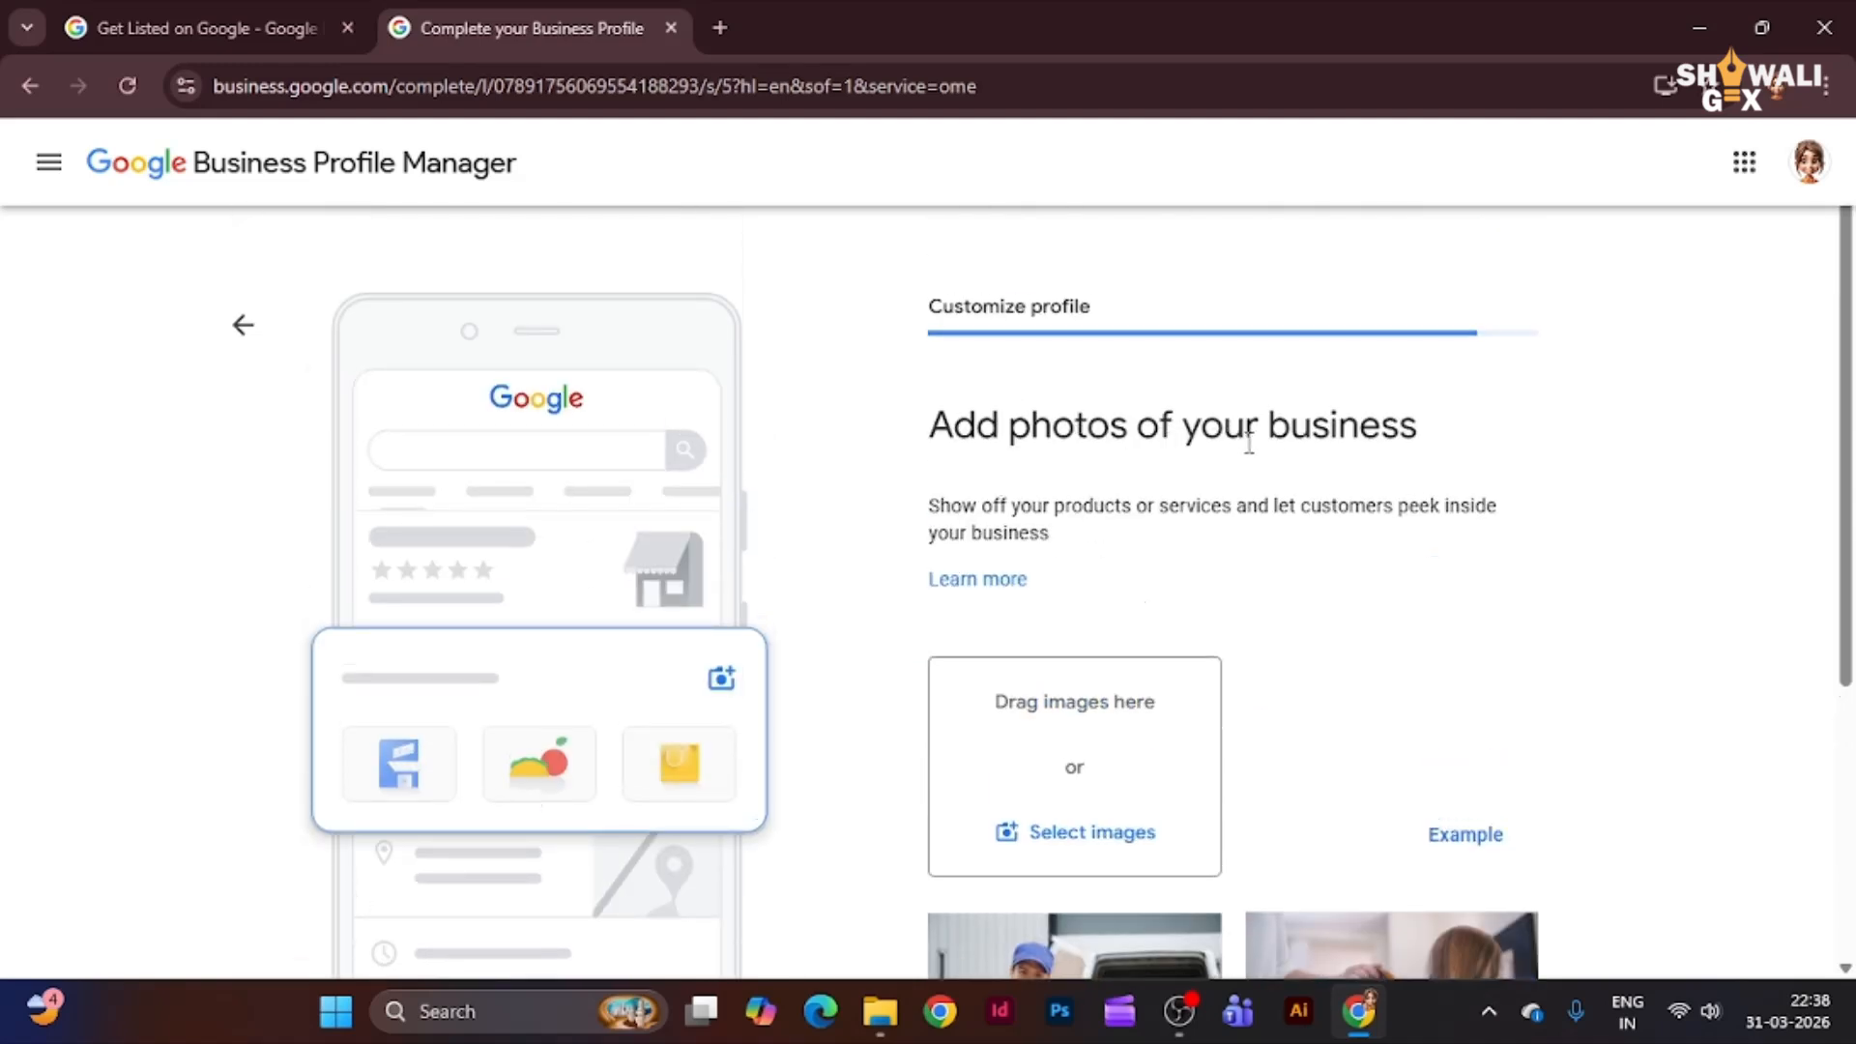
scroll(1130, 648, "down", 5)
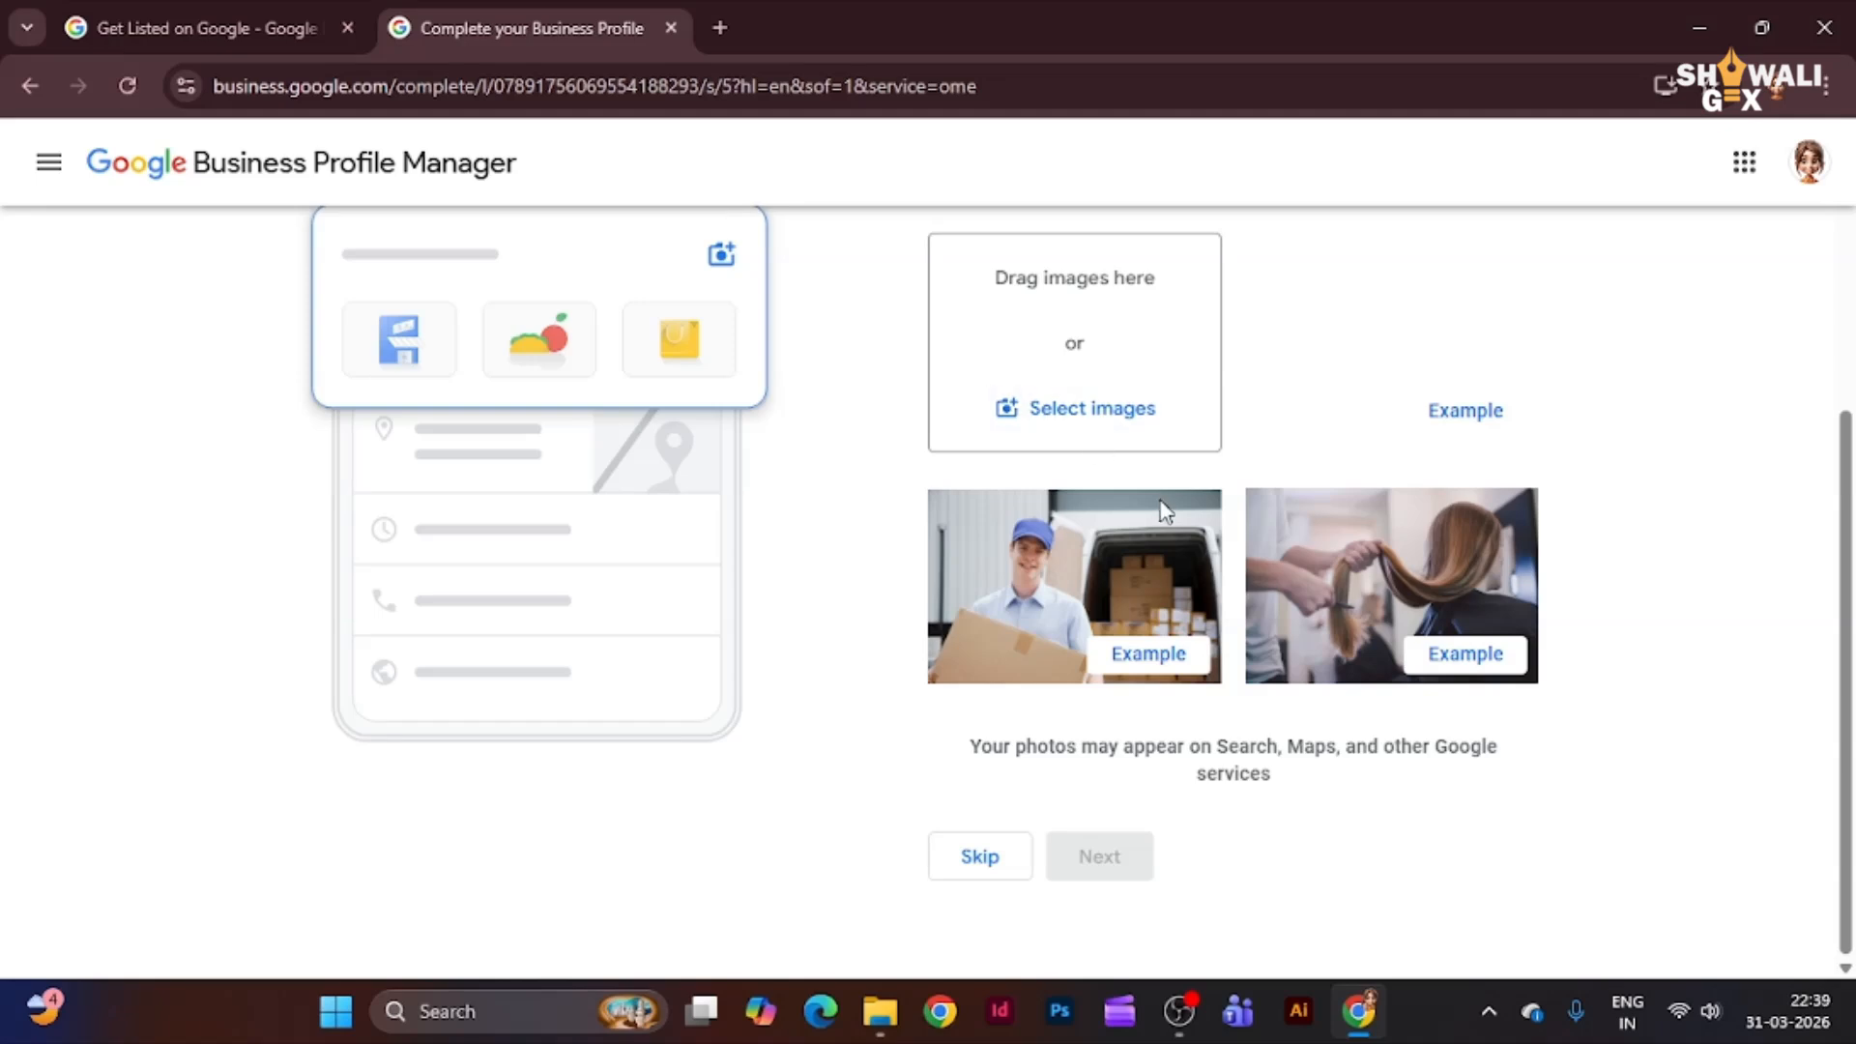
- Skip the business photos, decline Google Ads, and decline the Google Workspace custom domain offer
left_click(1001, 863)
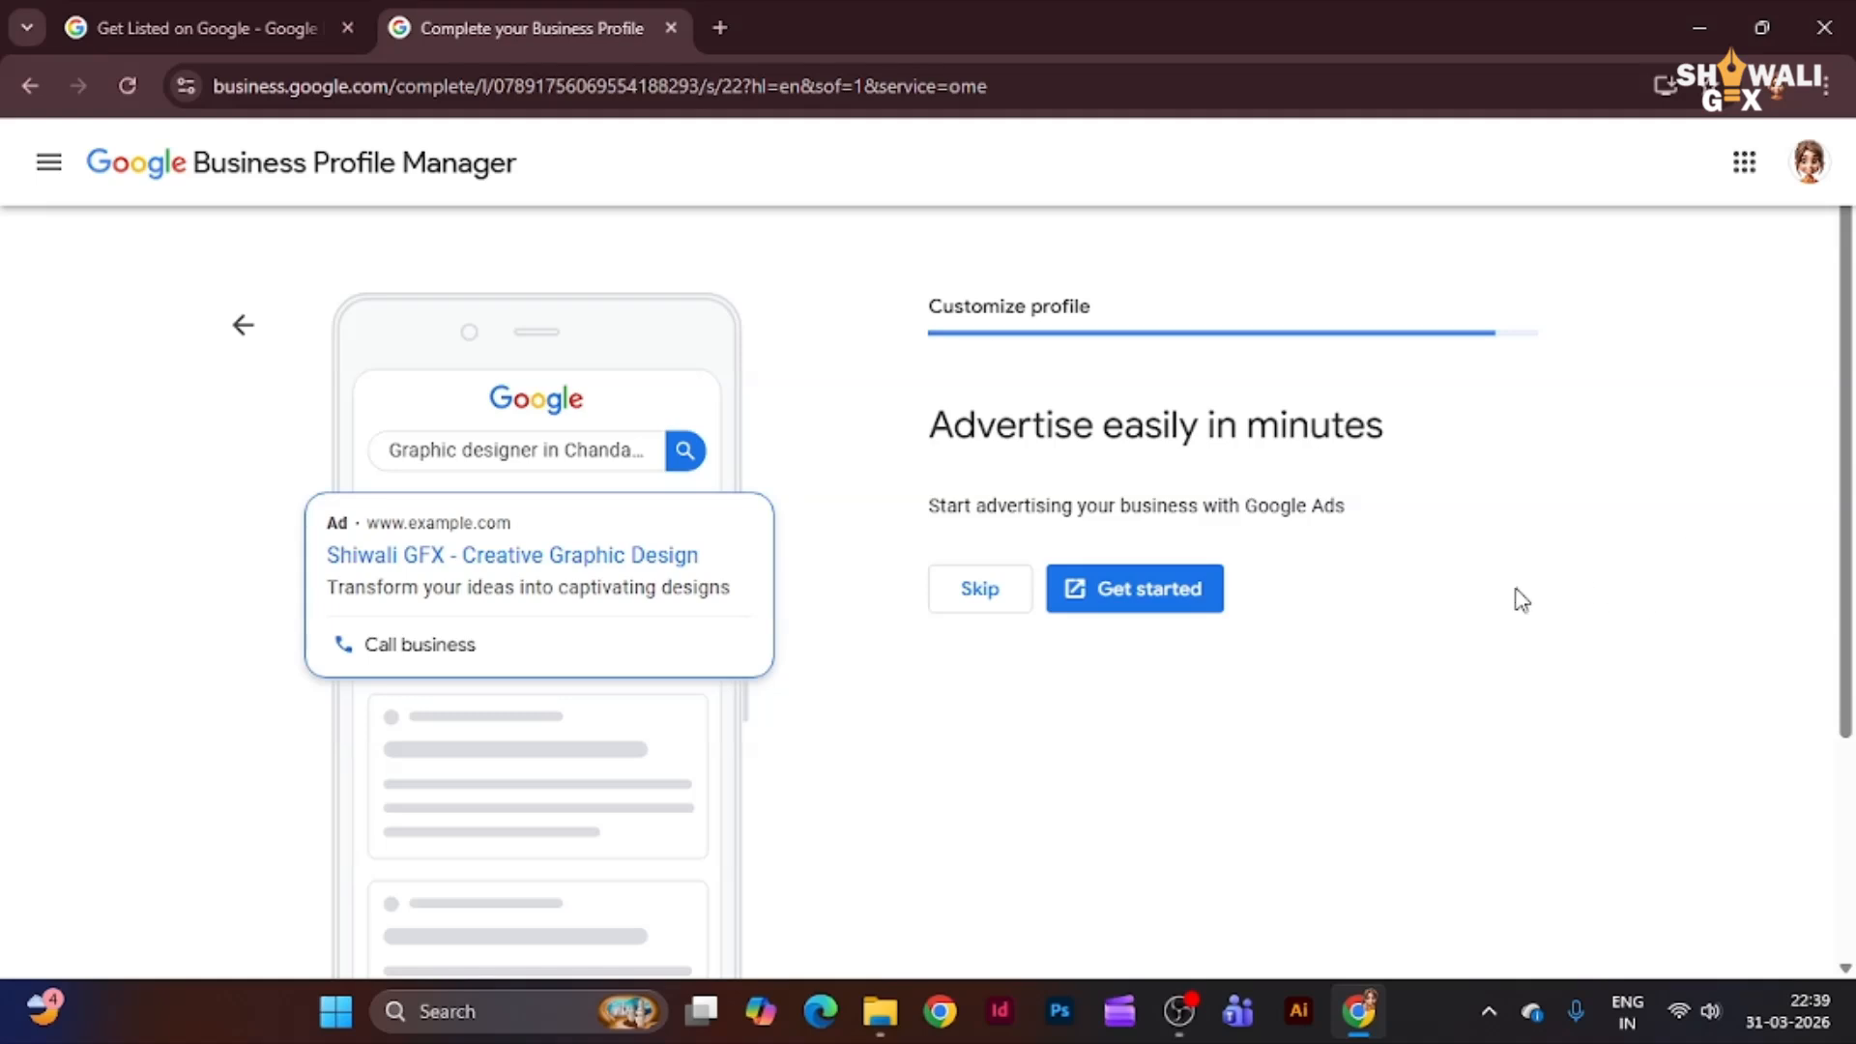
left_click(988, 597)
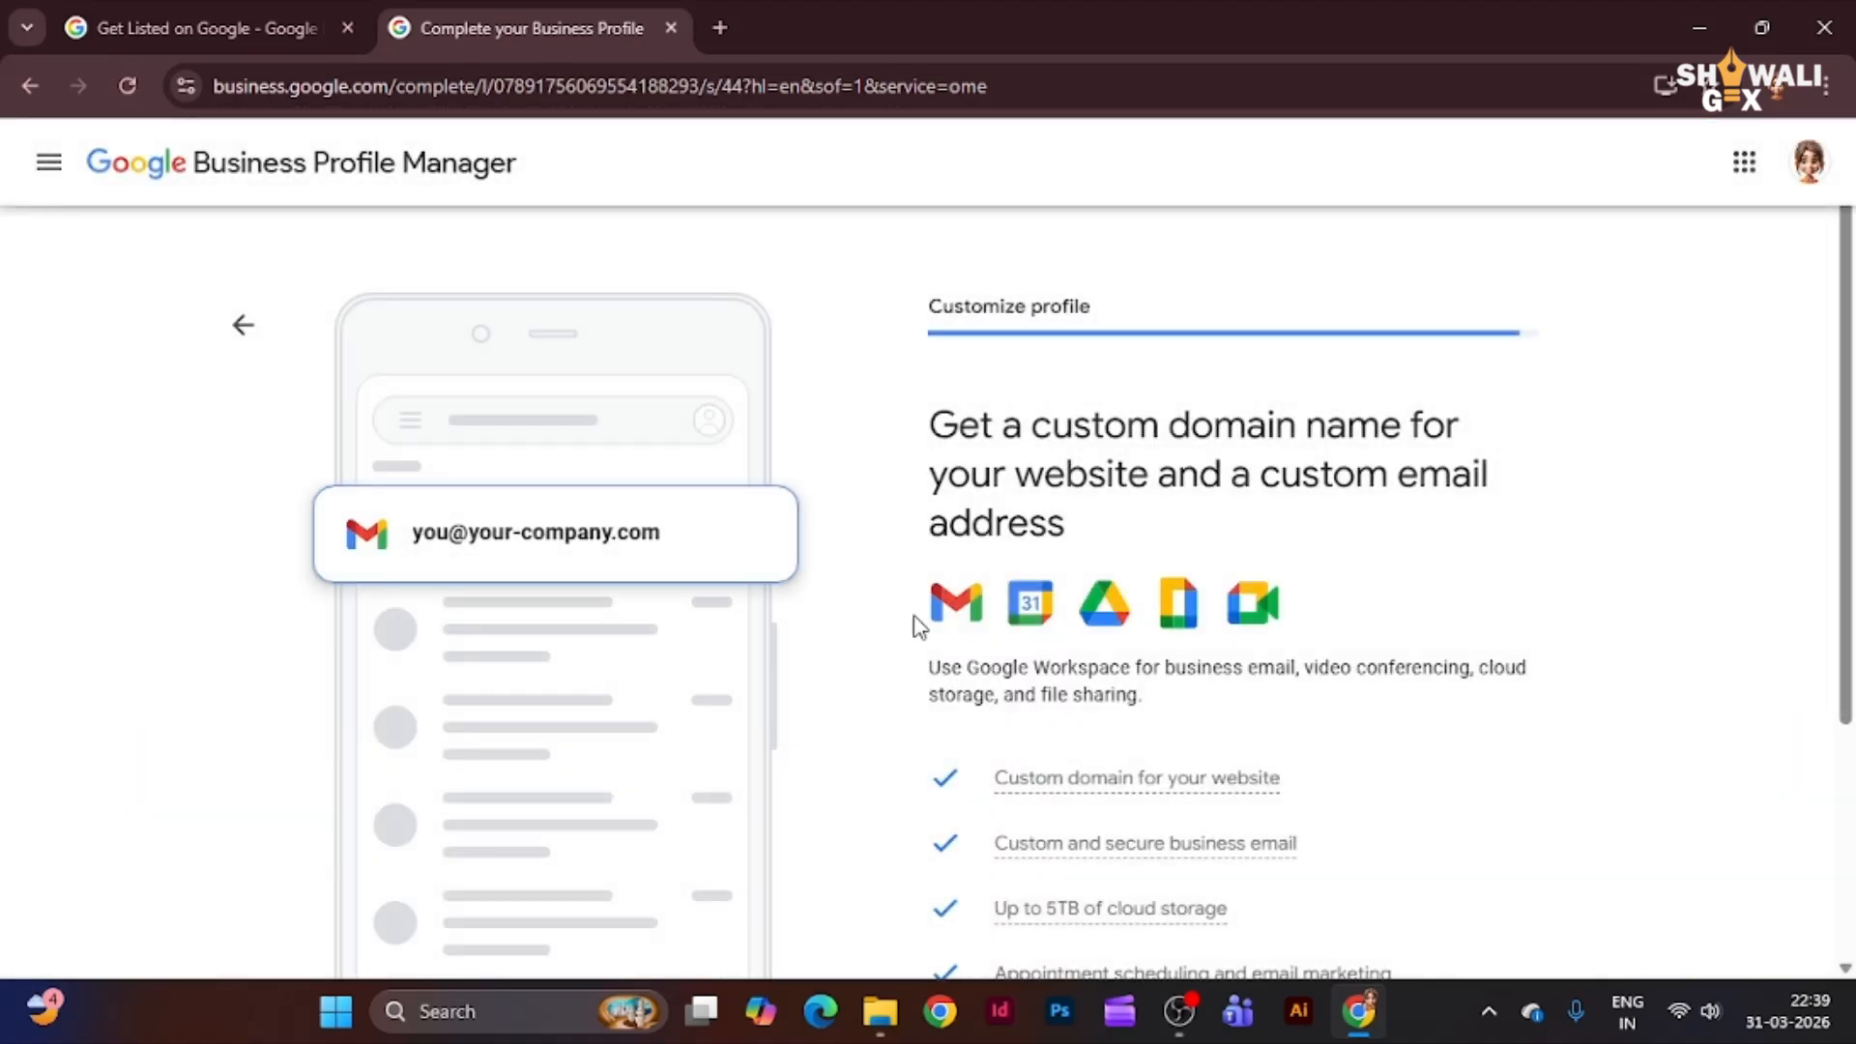
scroll(943, 583, "down", 3)
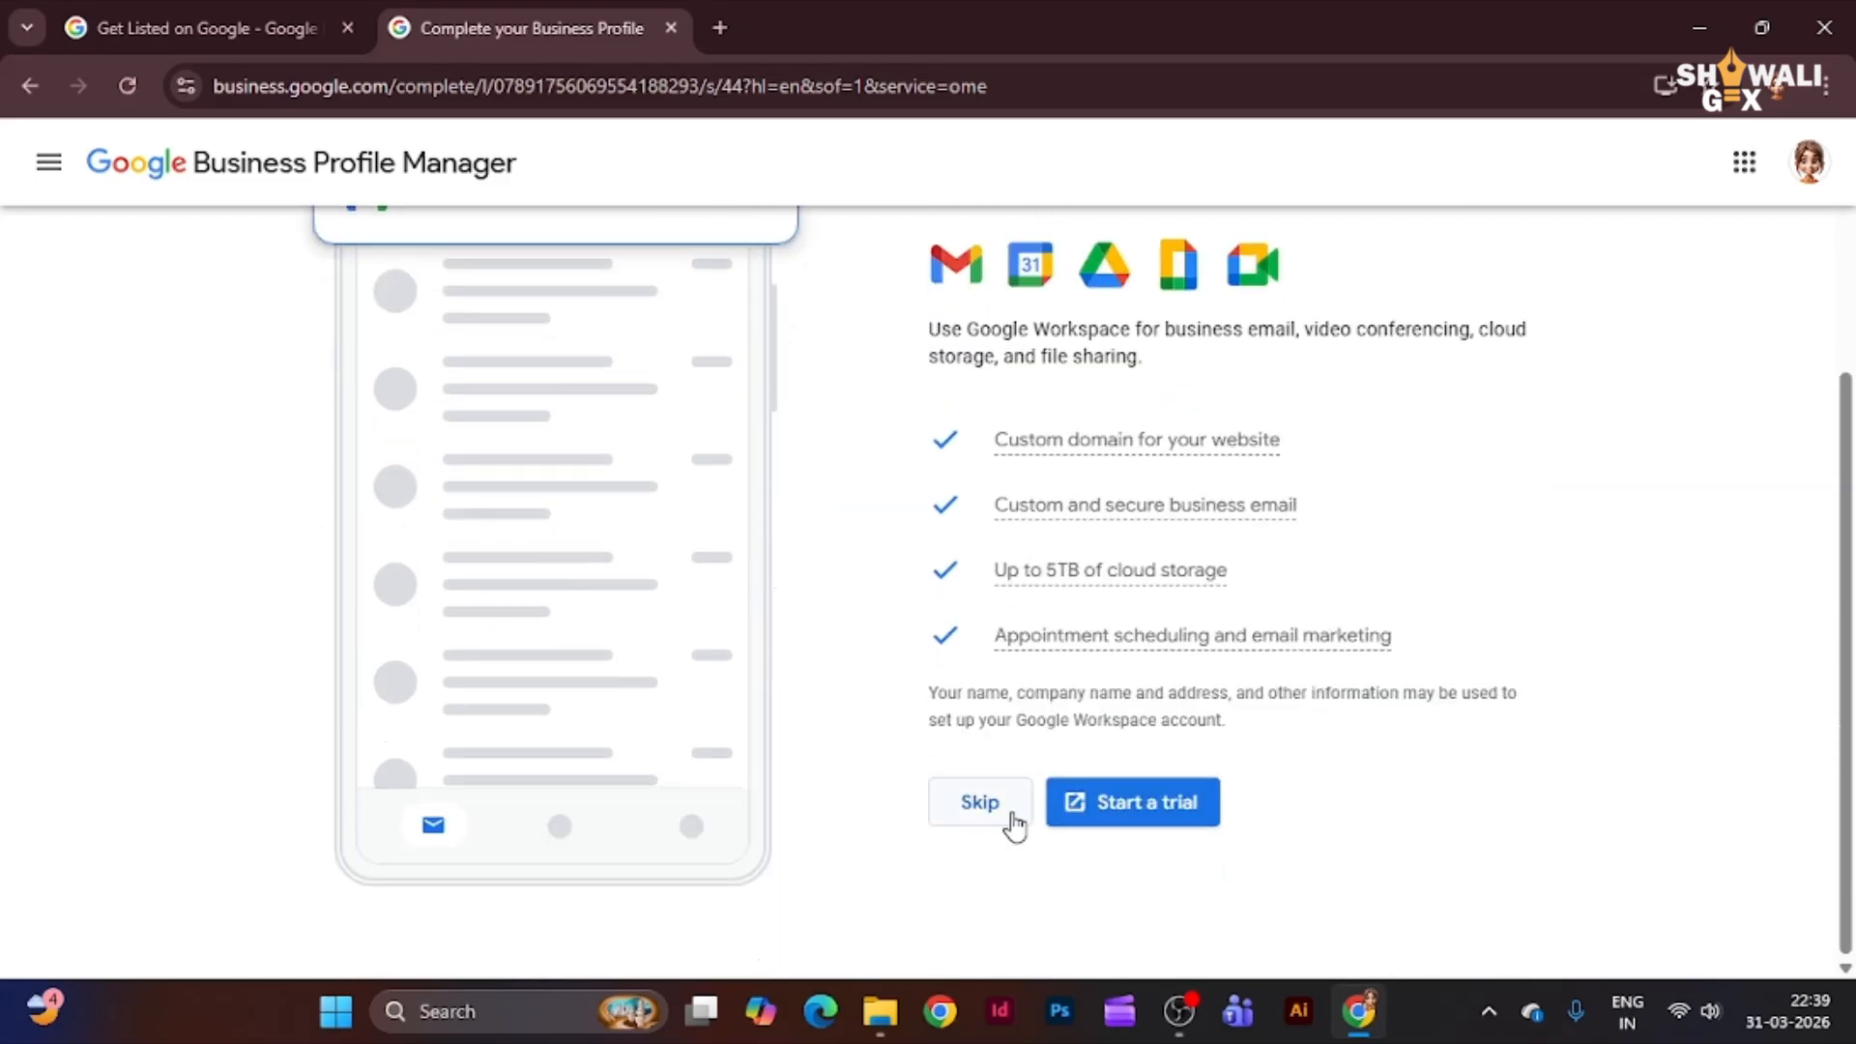
left_click(980, 804)
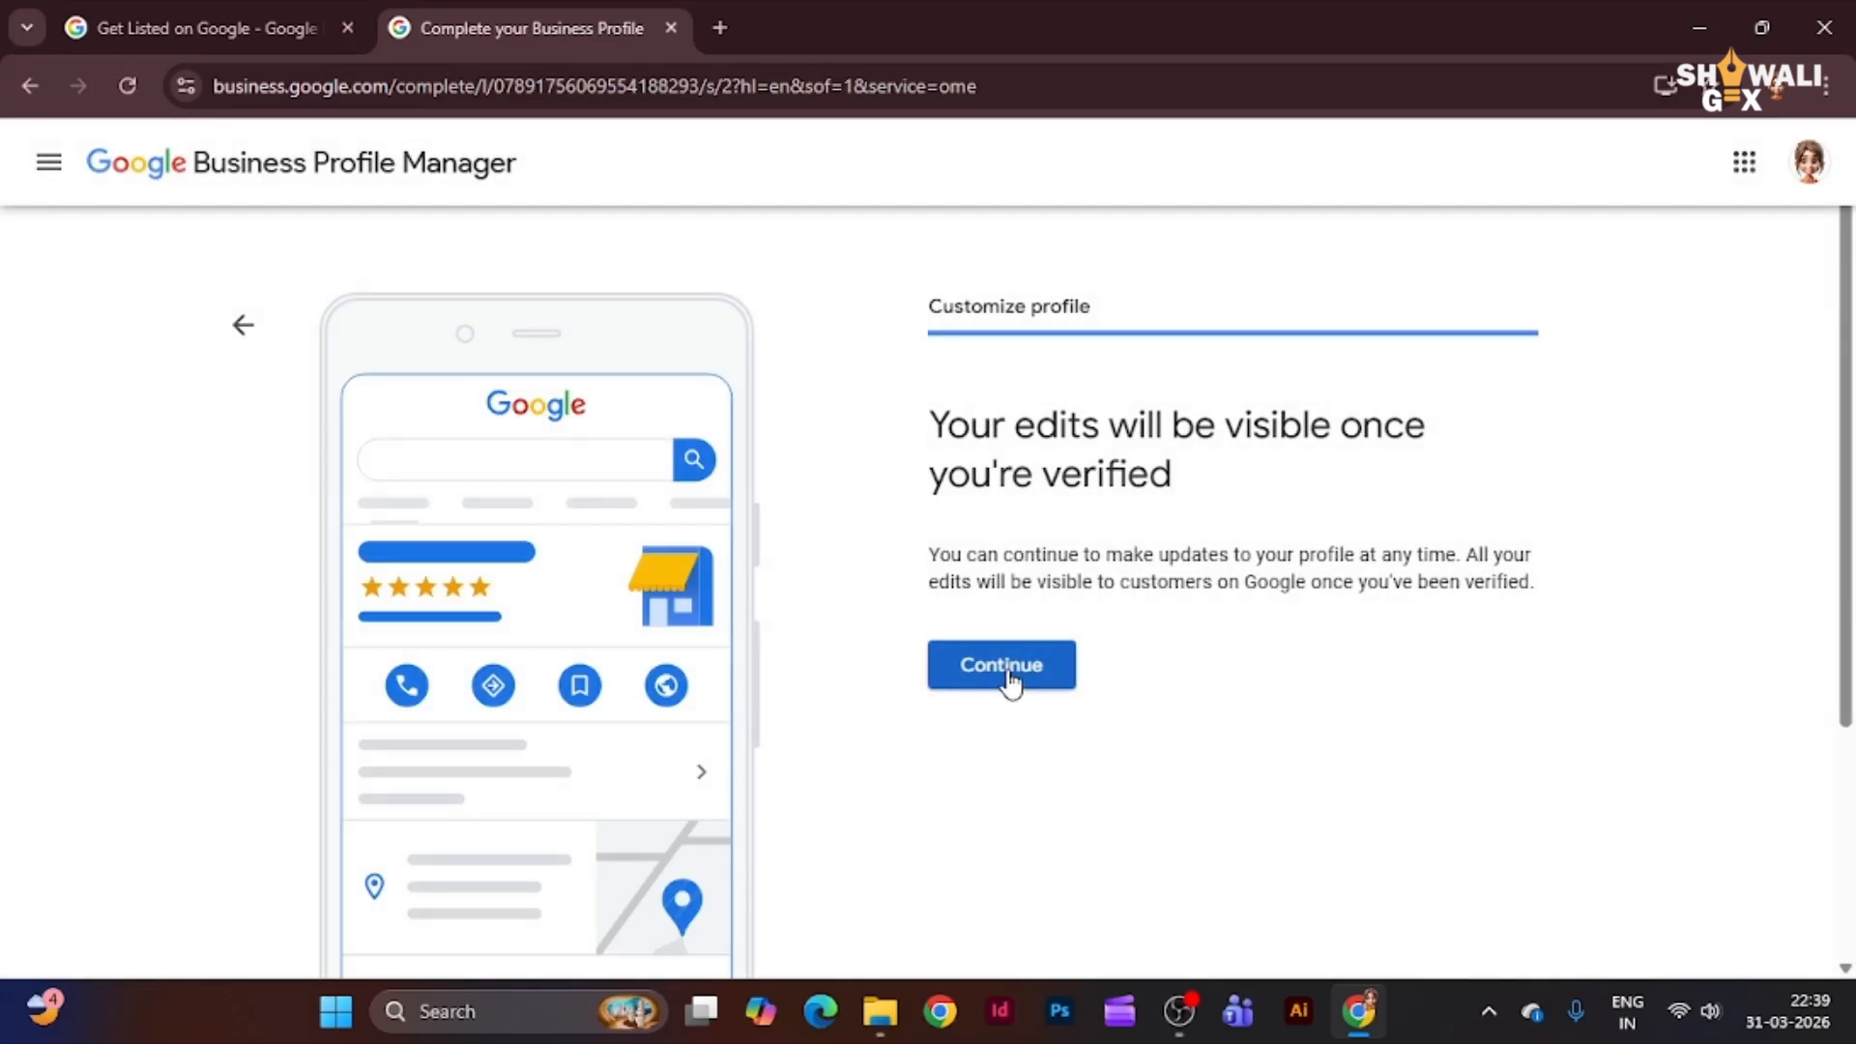
- Finish setup and review the Shiwali GFX managed profile panel in Google Search
left_click(1005, 677)
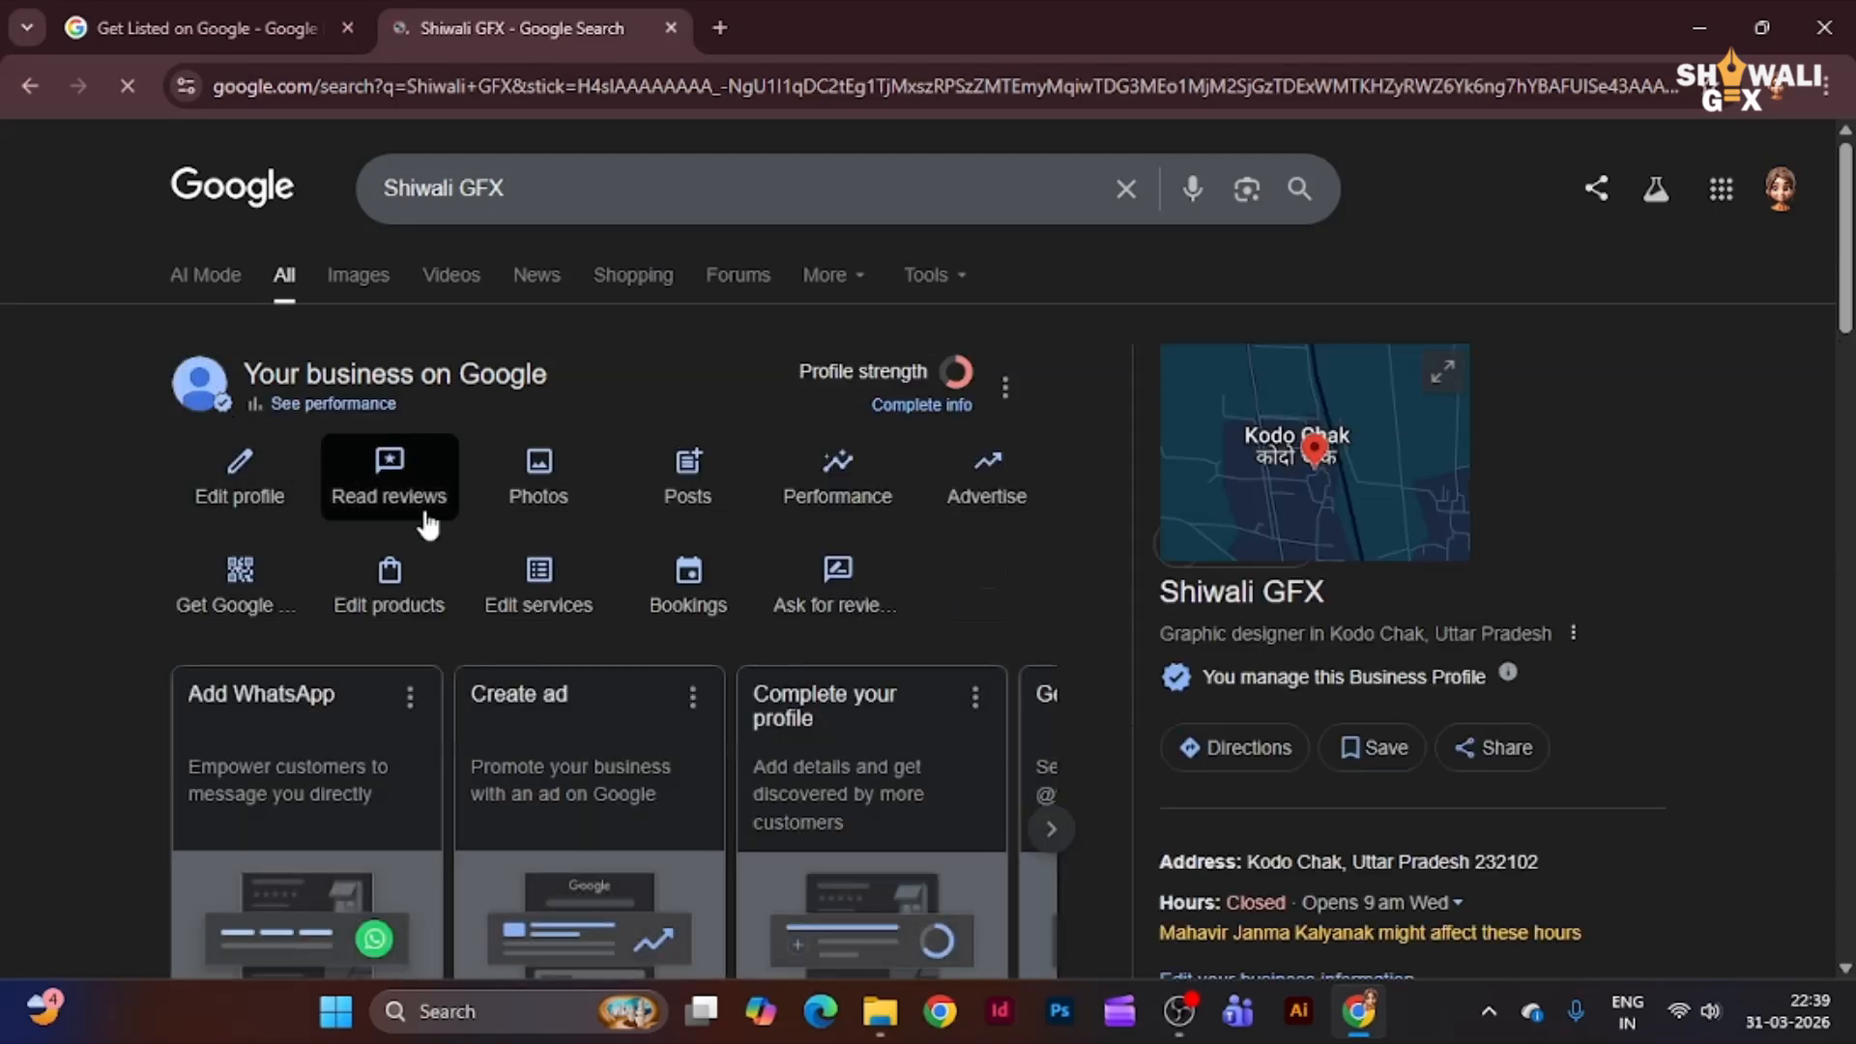
scroll(894, 691, "down", 4)
scroll(989, 609, "up", 4)
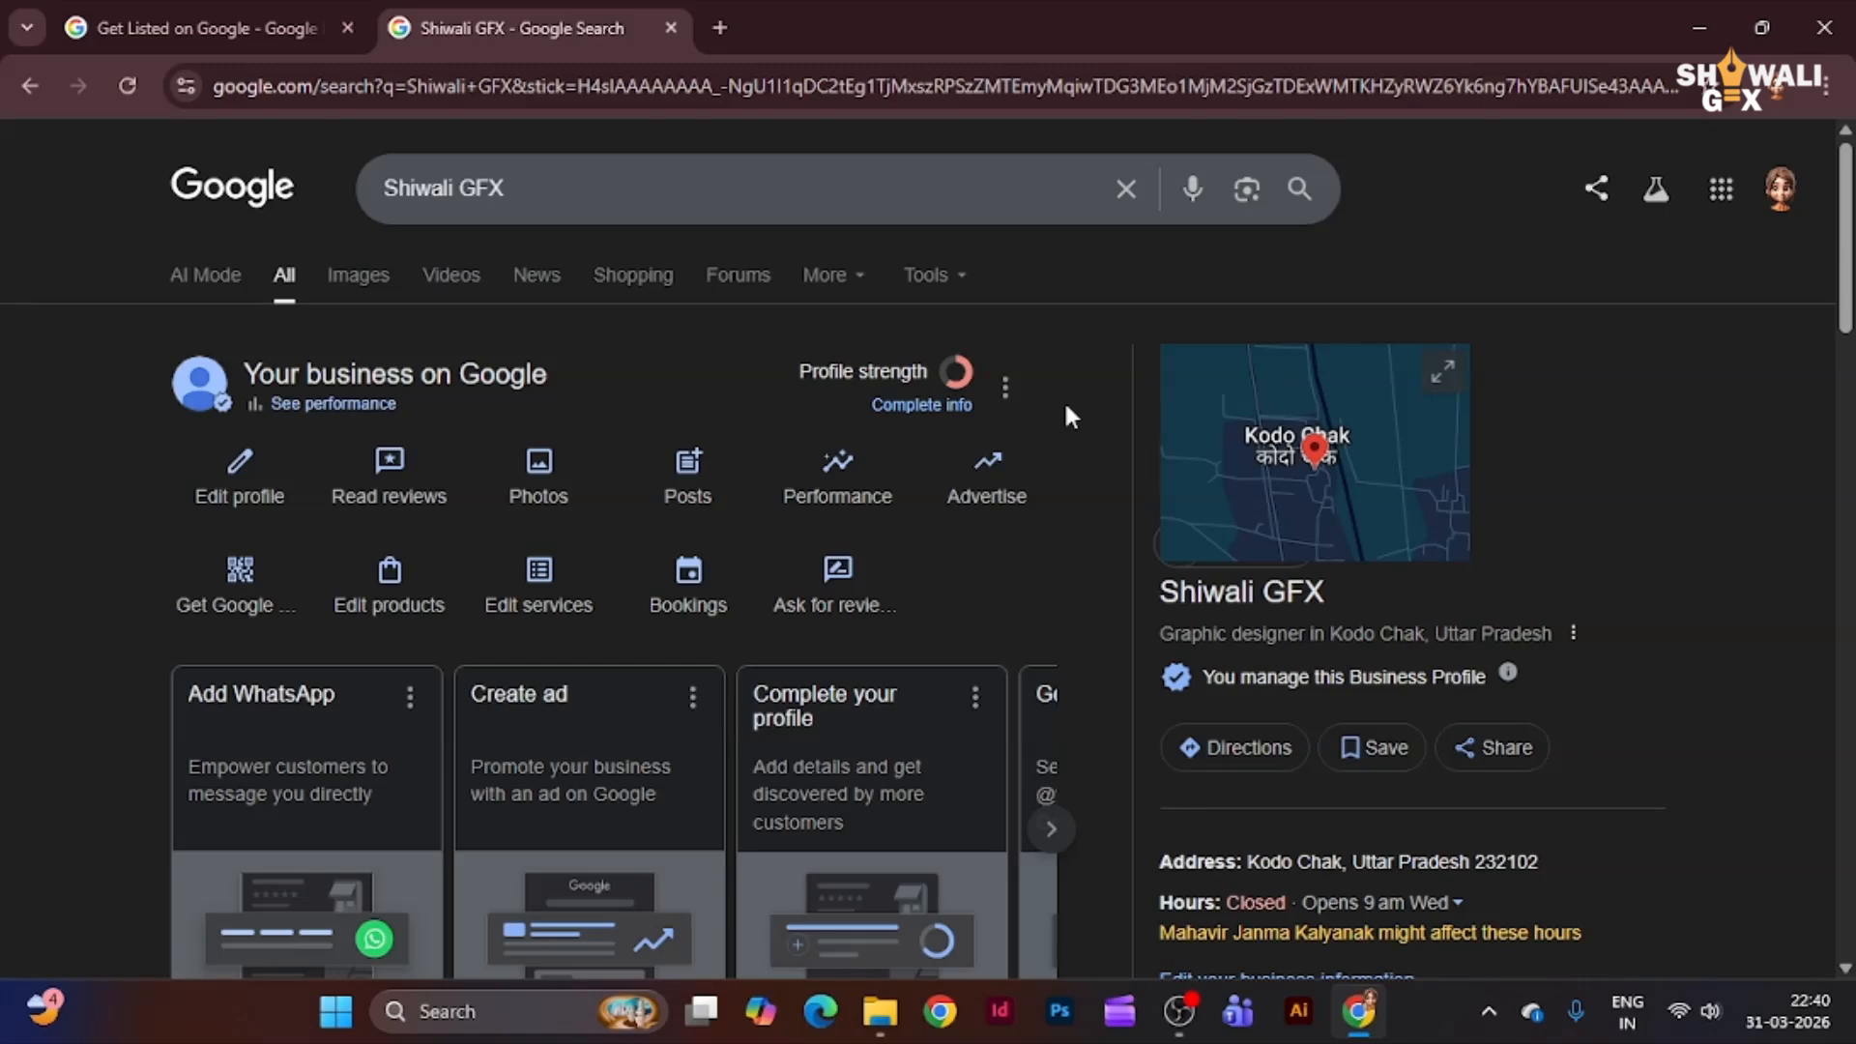
scroll(927, 493, "down", 3)
scroll(942, 497, "up", 3)
- Advance the business suggestion carousel twice to reach the website map and insights cards
left_click(1051, 831)
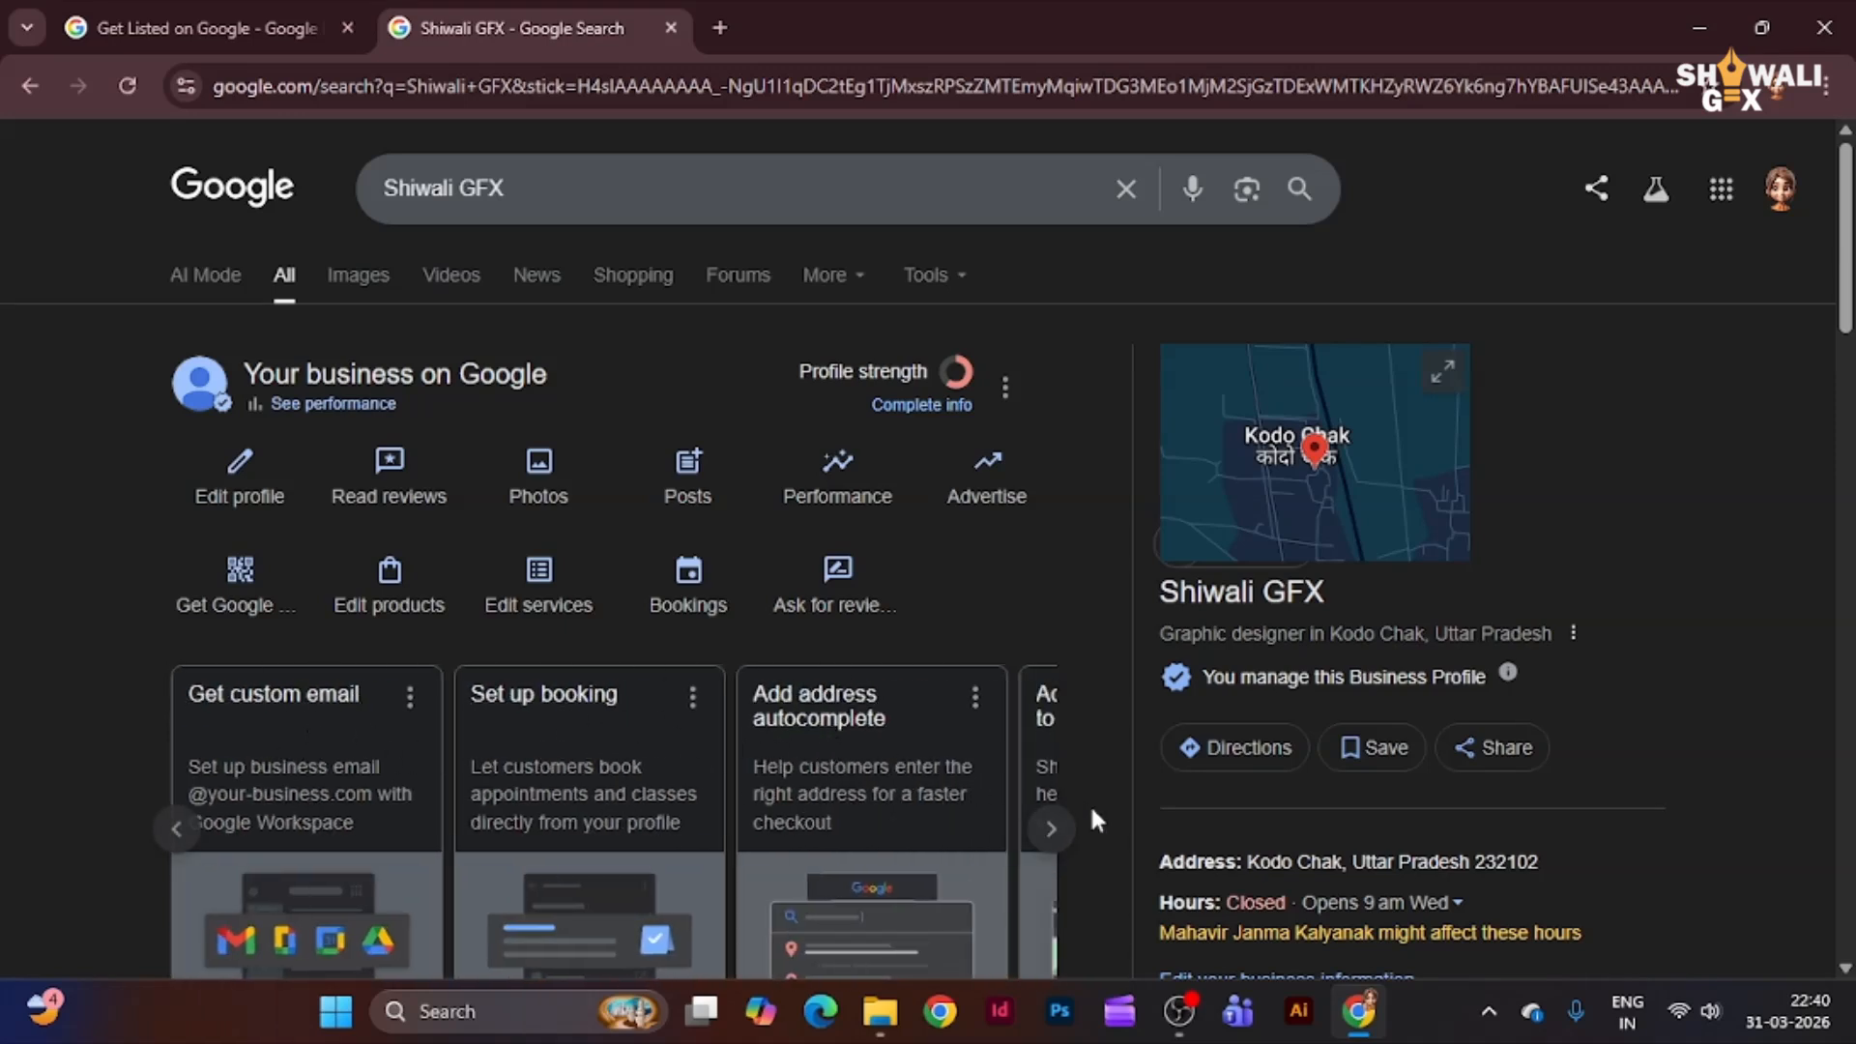
left_click(1049, 829)
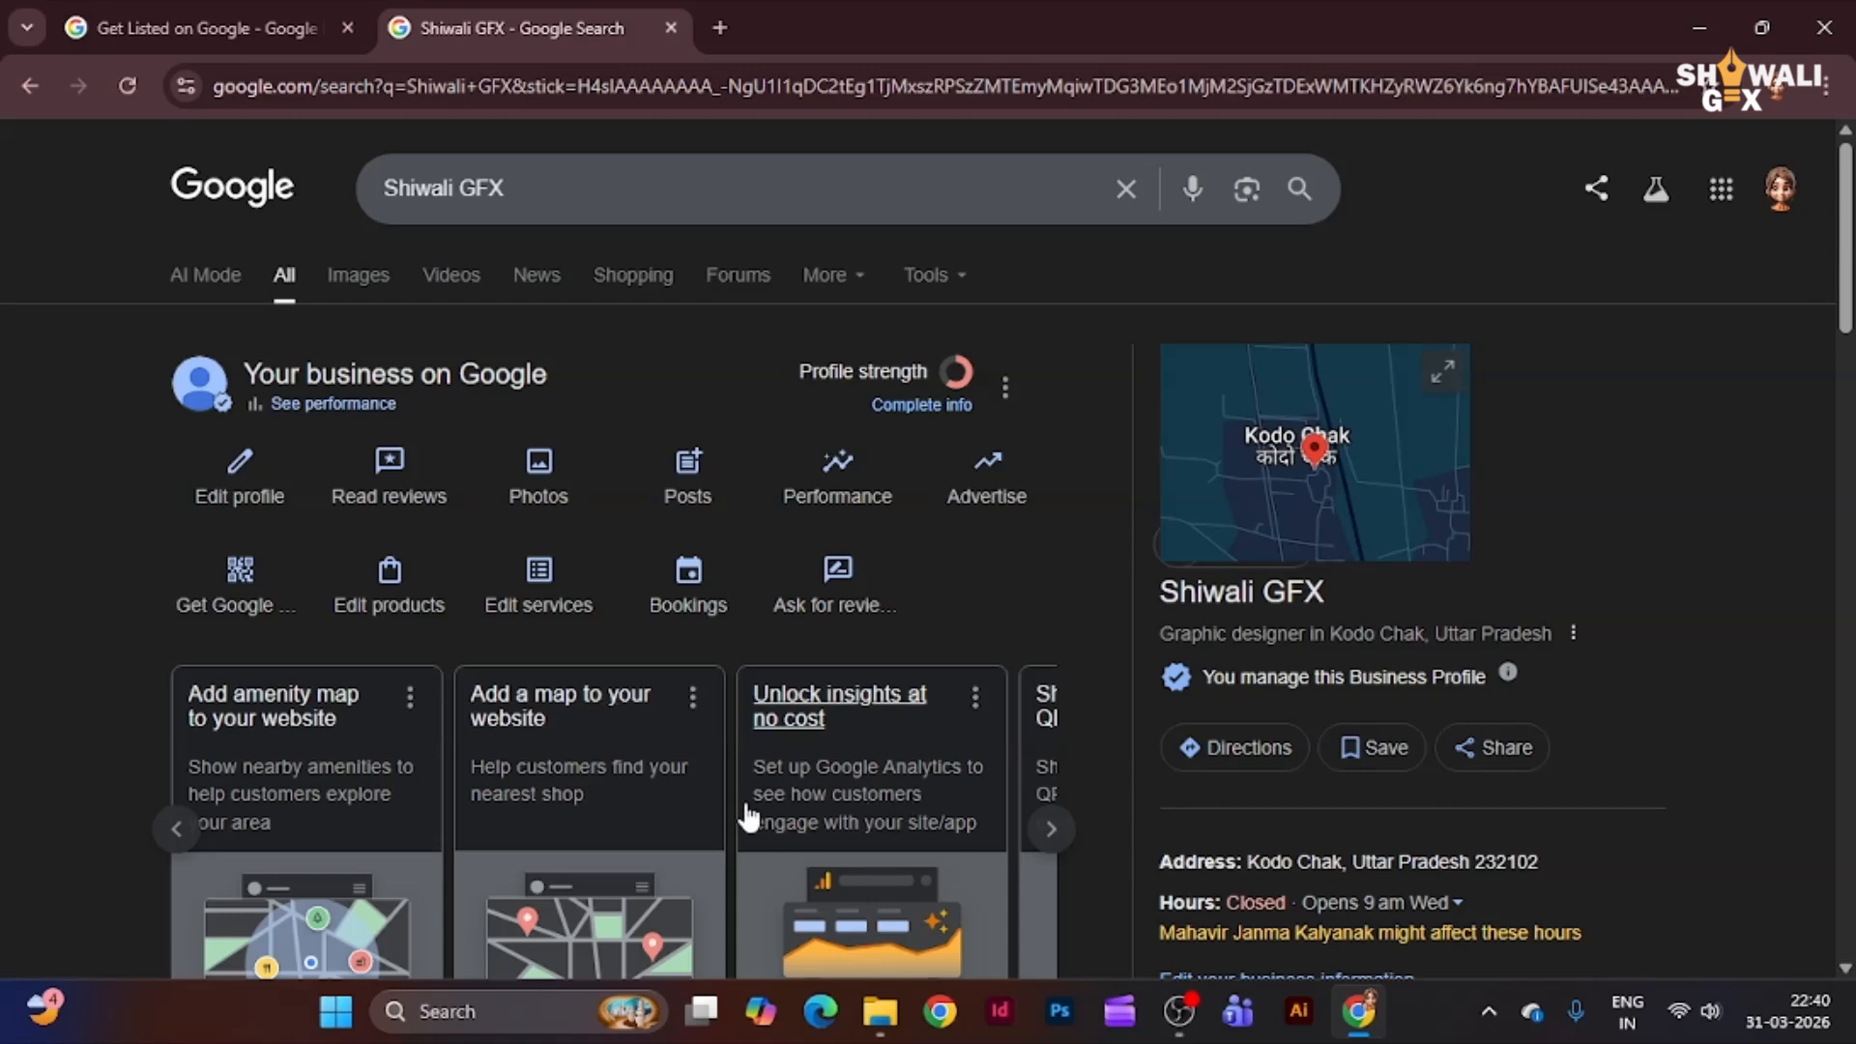